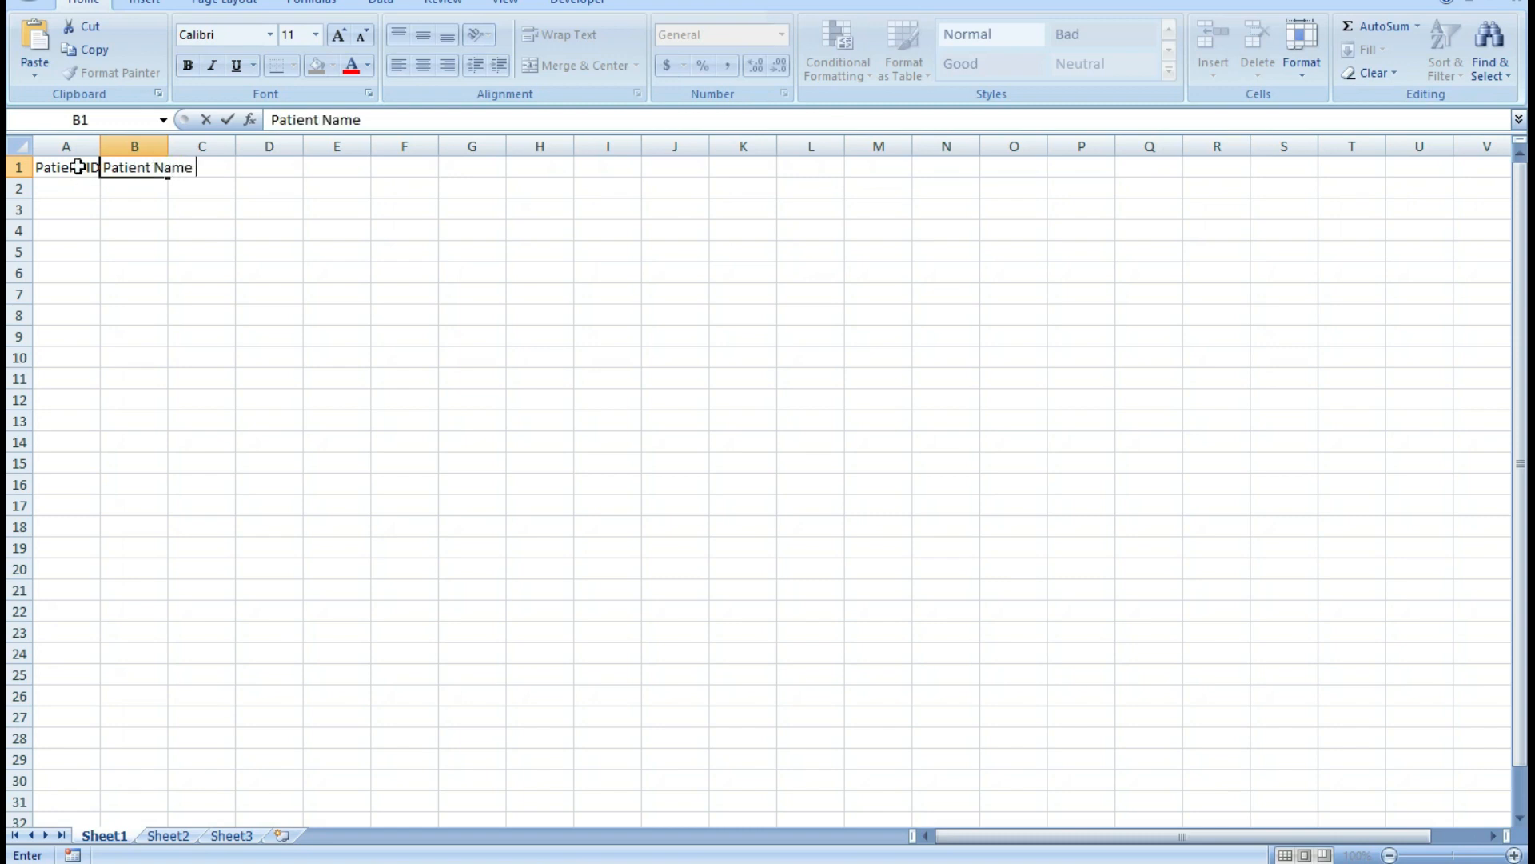
# Enter the column headers Age, Admit Date and Ward in cells C1 to E1.
pyautogui.press('Tab')
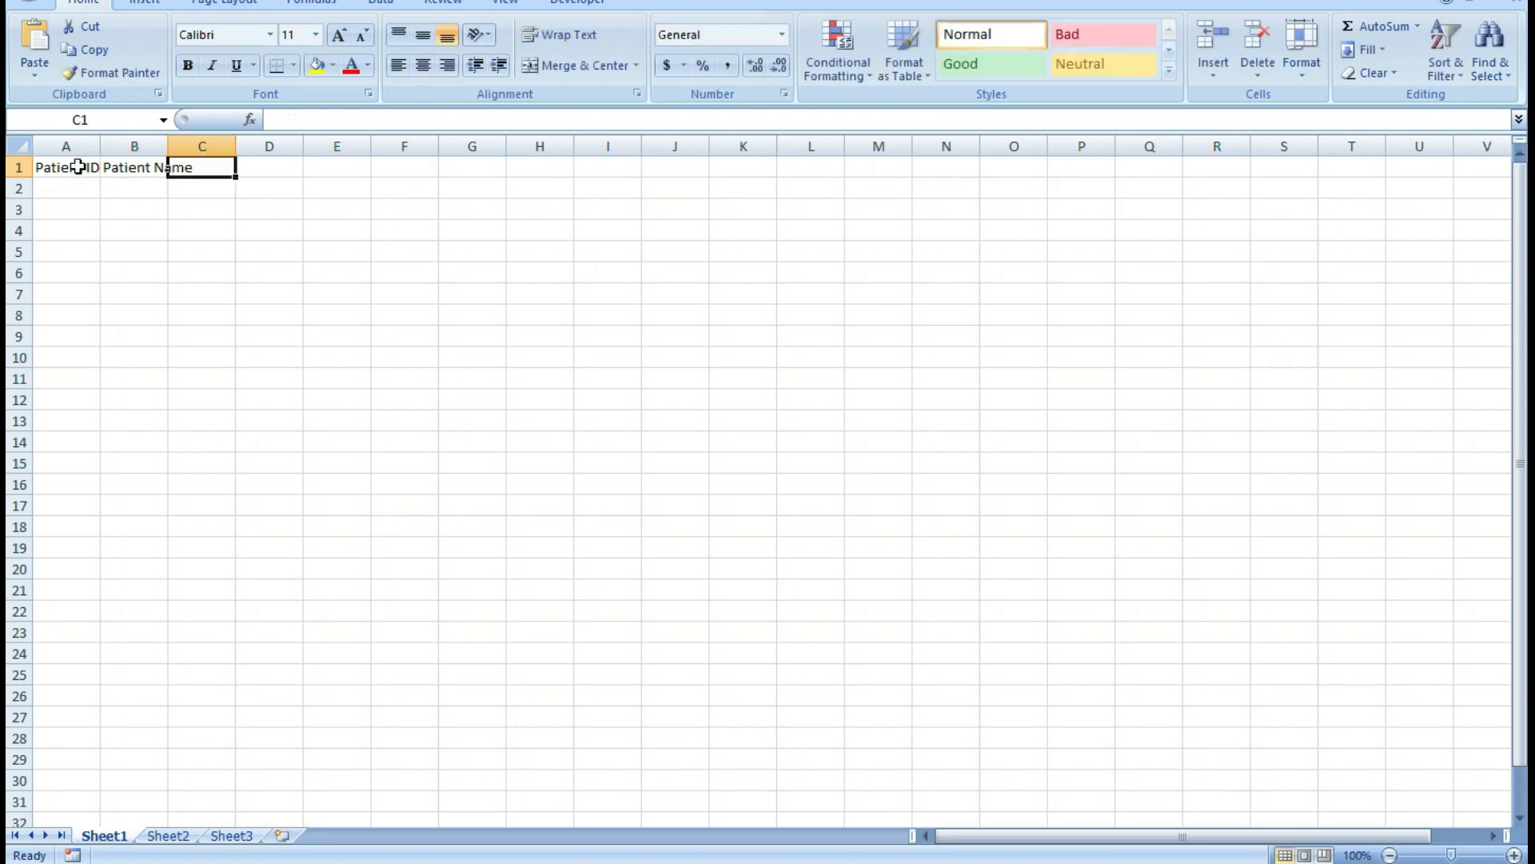
pyautogui.write('ag')
pyautogui.press('BackSpace')
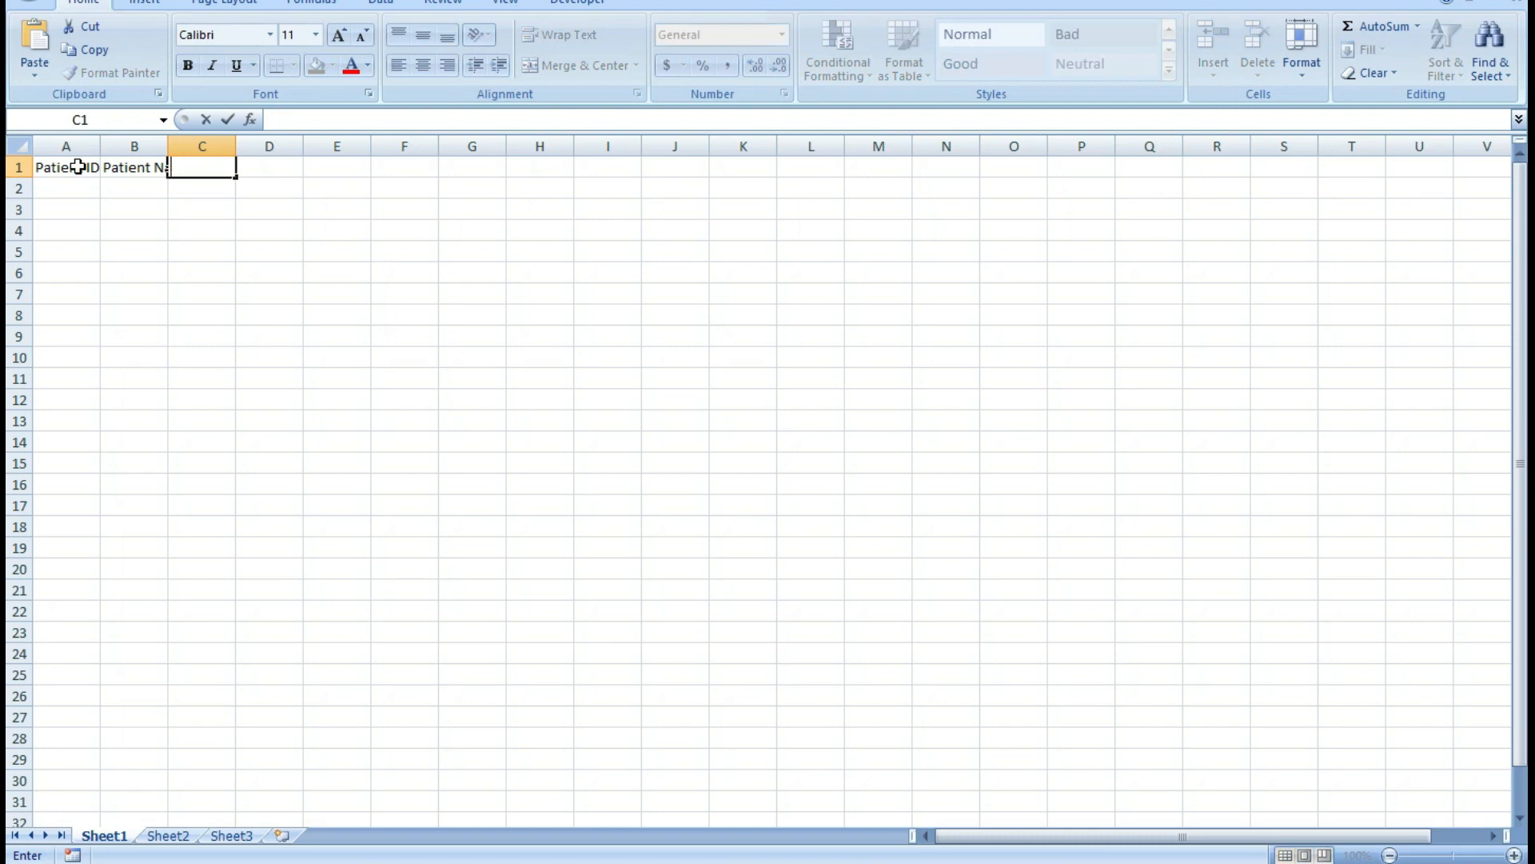
pyautogui.press('Tab')
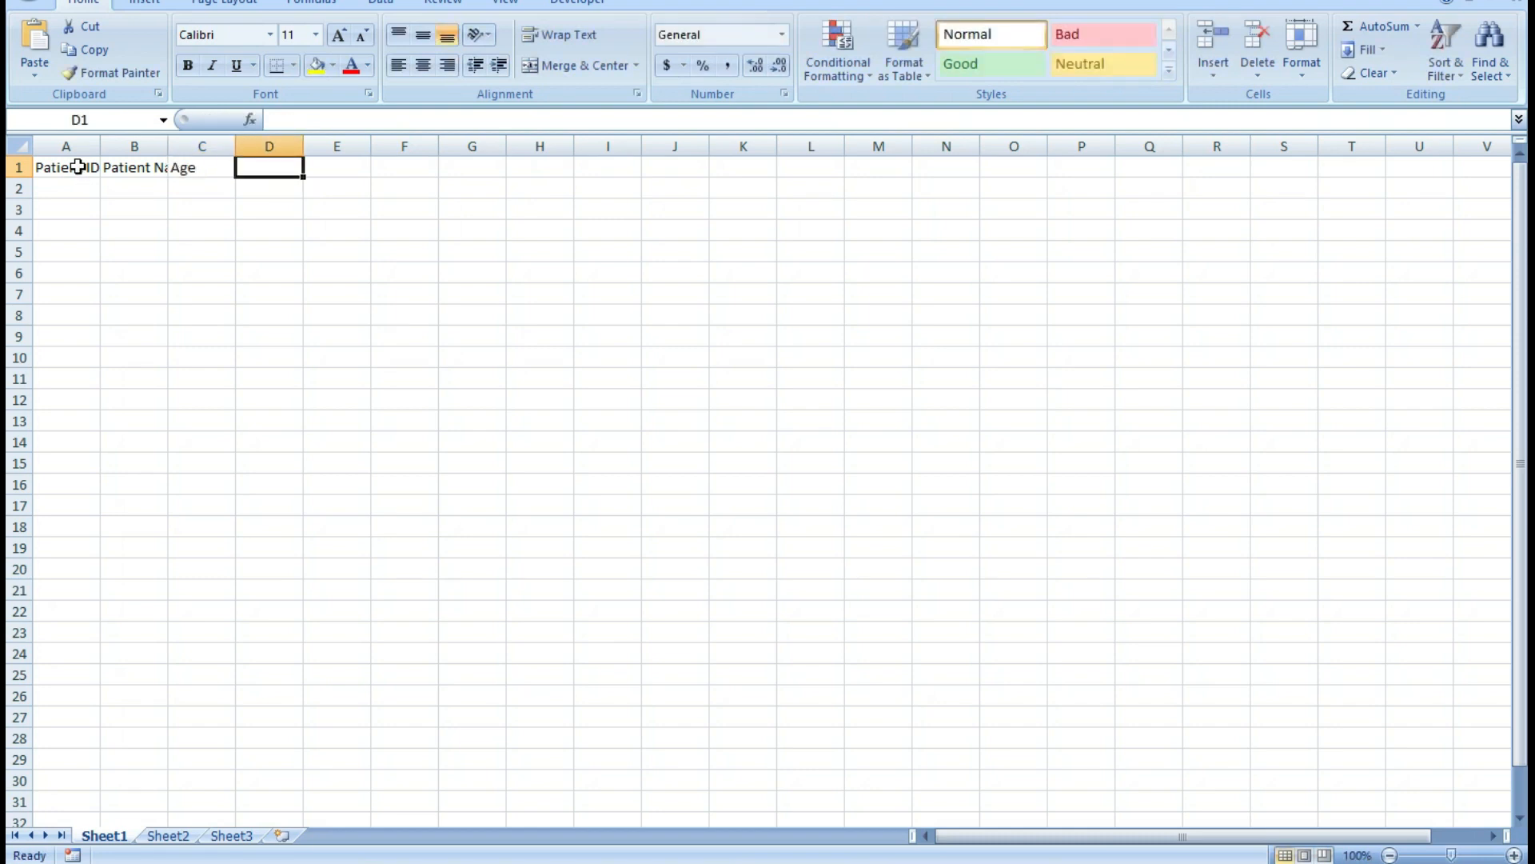
pyautogui.write('A')
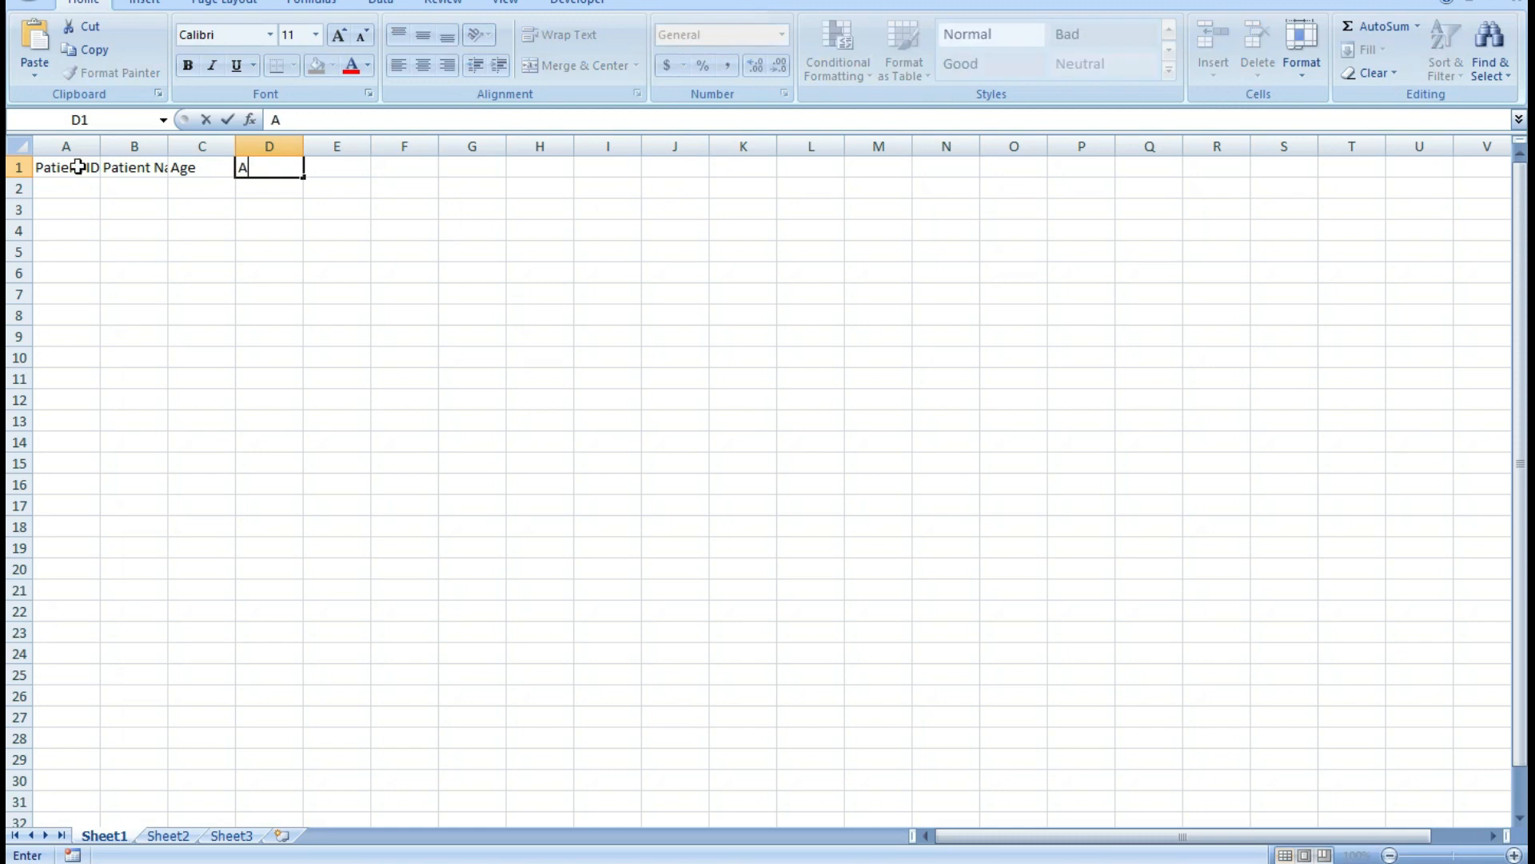
pyautogui.write('dmit Date')
pyautogui.press('Tab')
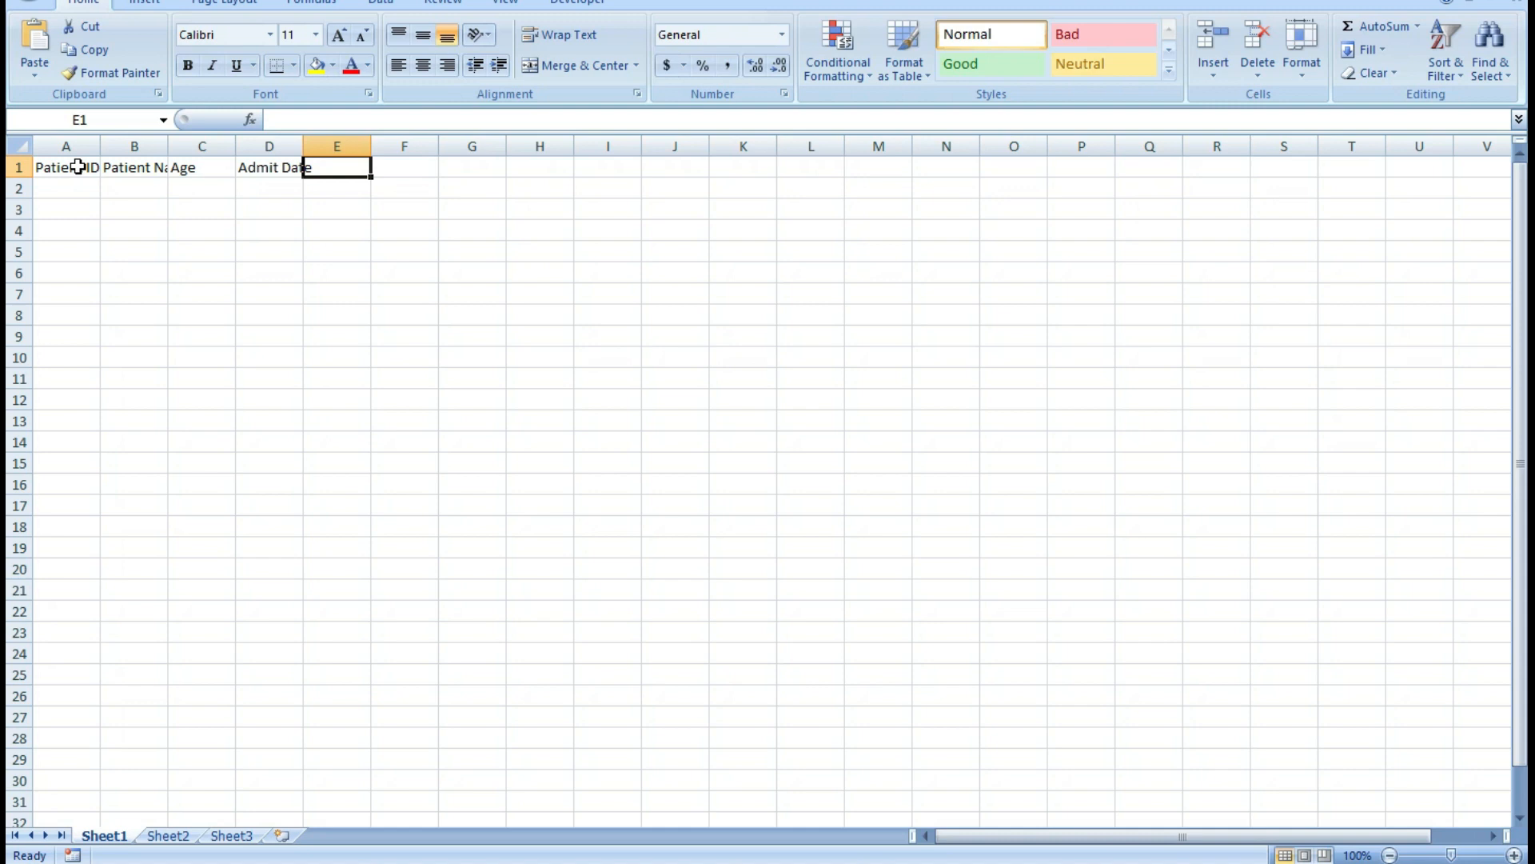
pyautogui.write('Ward')
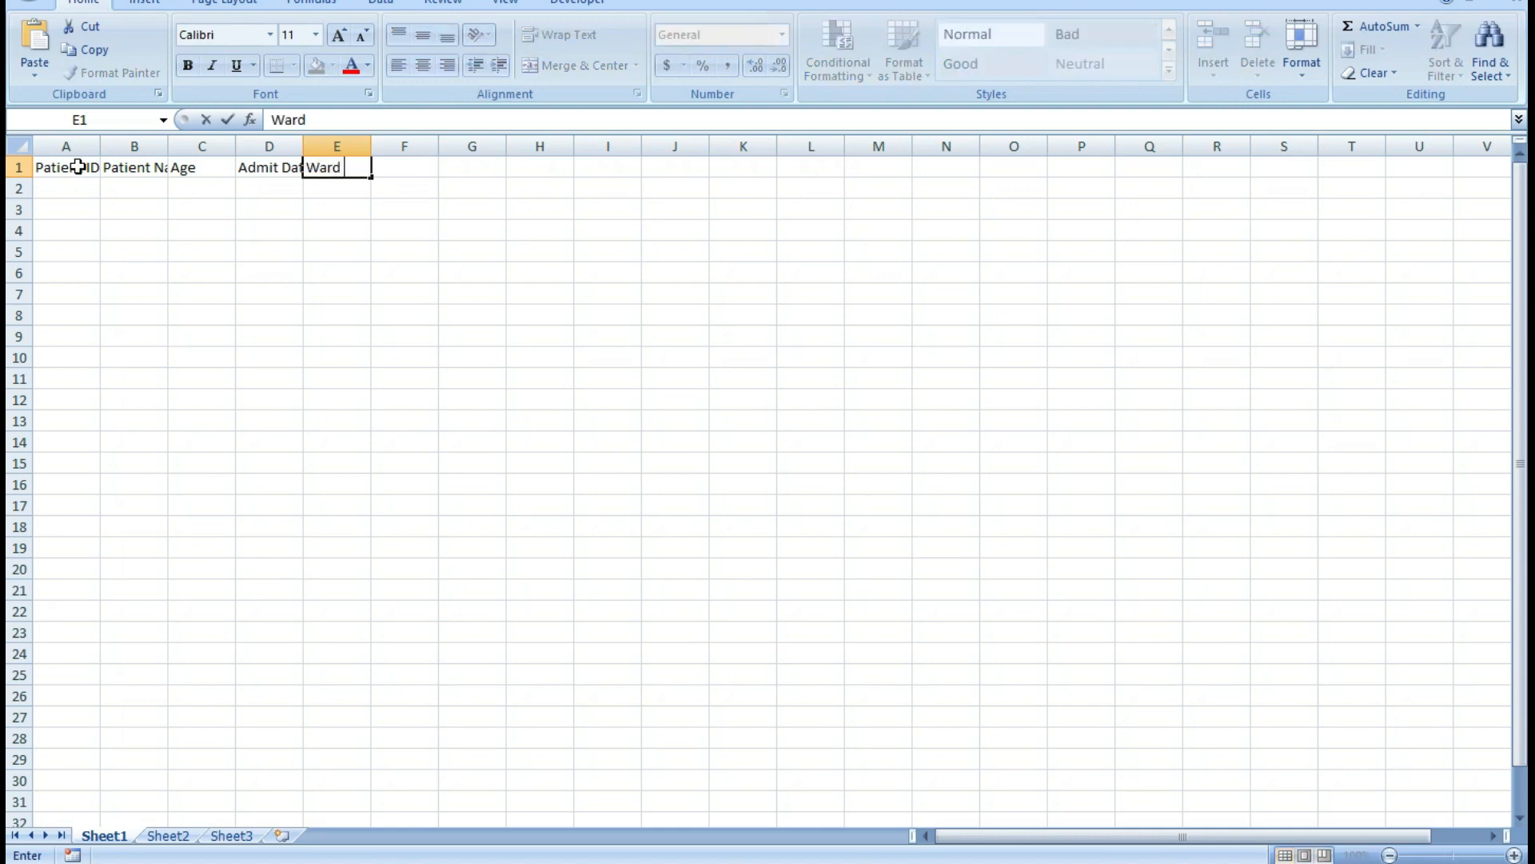
pyautogui.press('Tab')
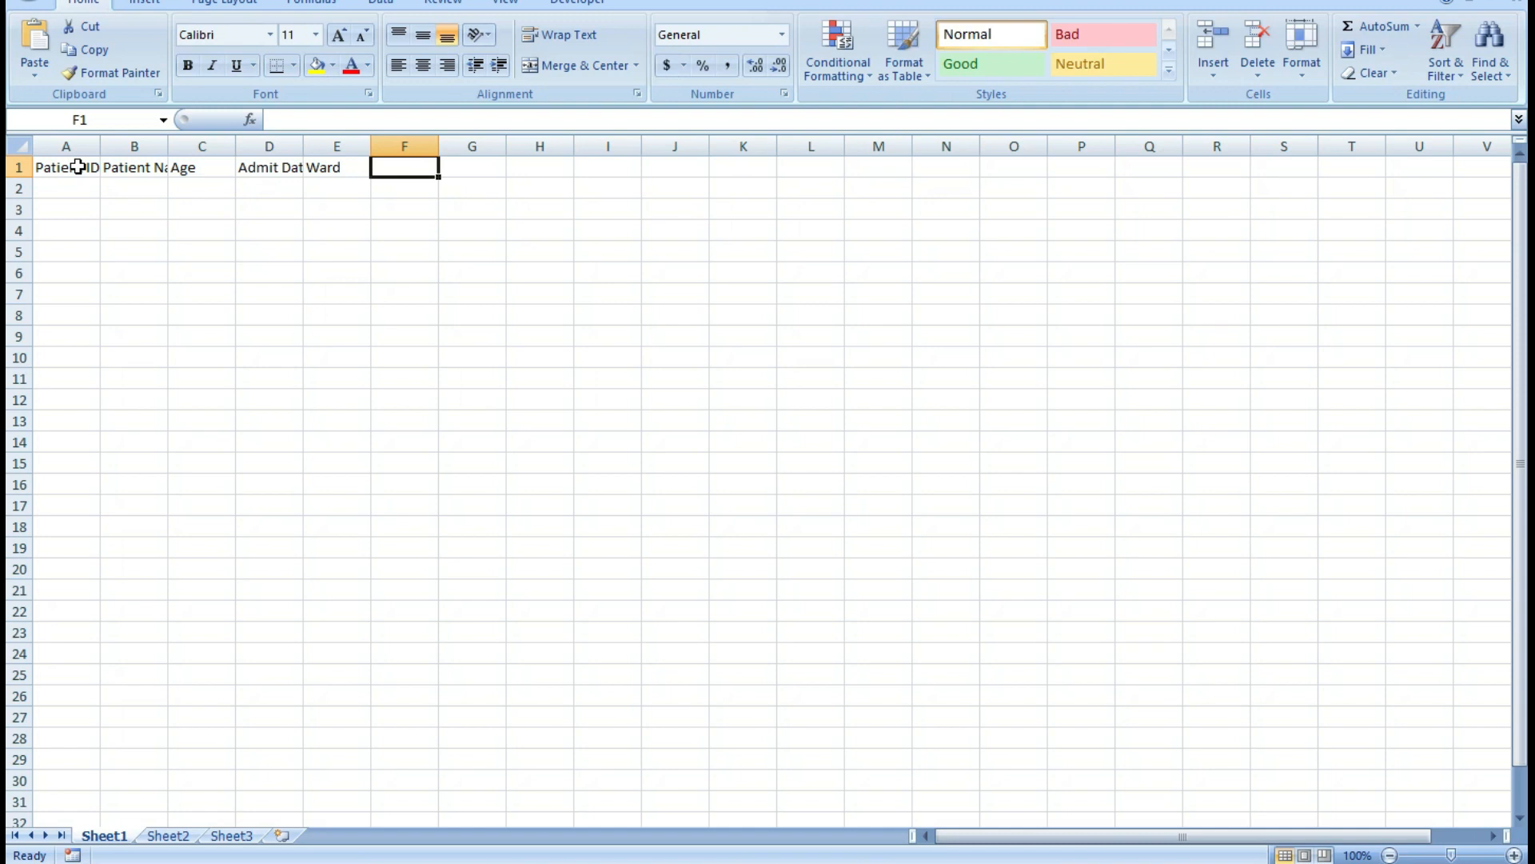
# Add the column headers Discharge Date in F1 and Total Days in G1.
pyautogui.write('D')
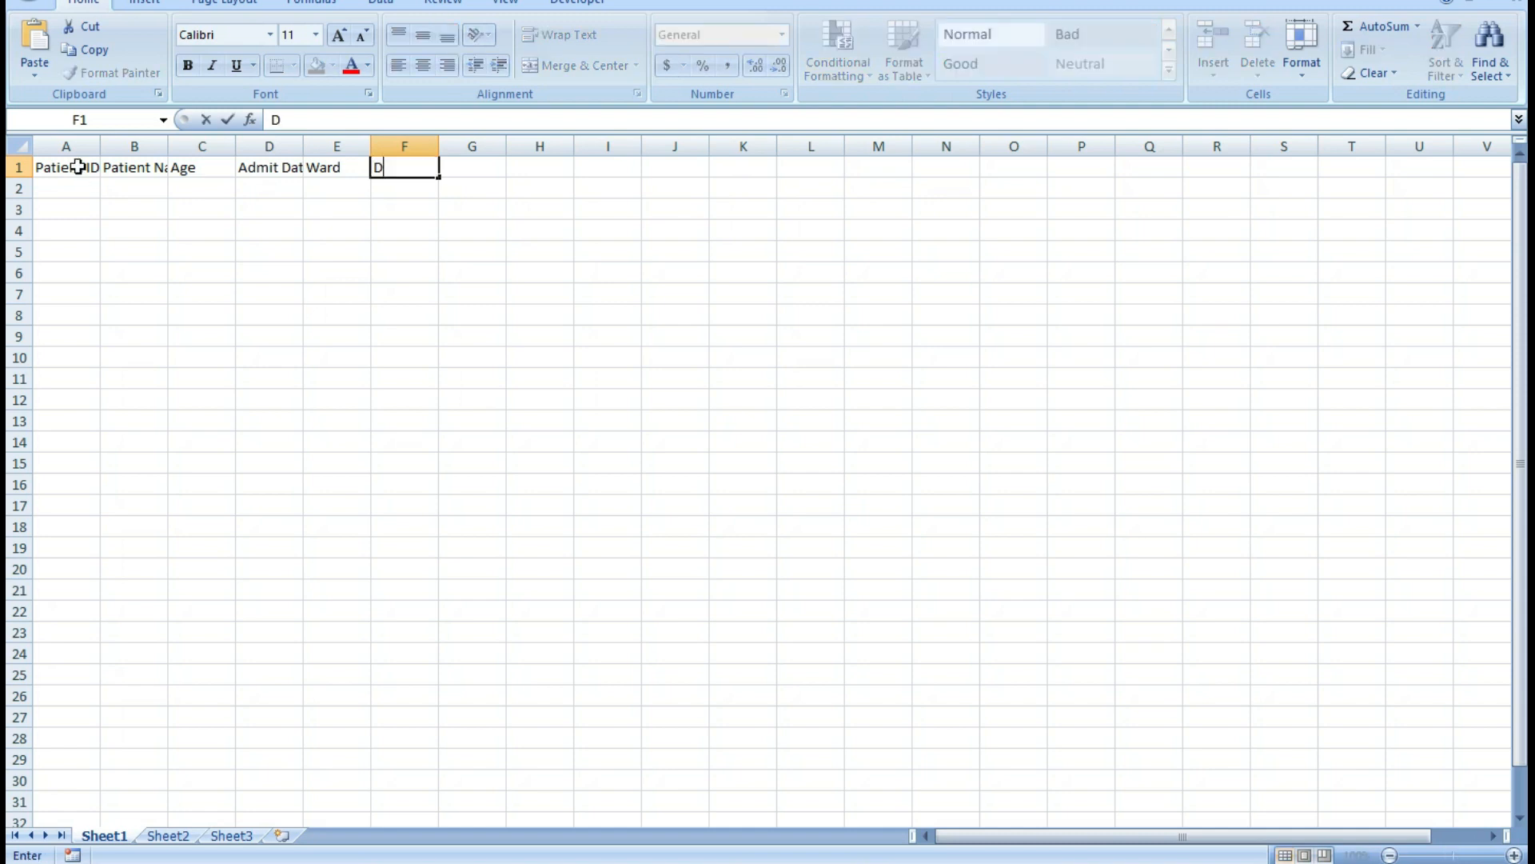
pyautogui.write('ischarge Date')
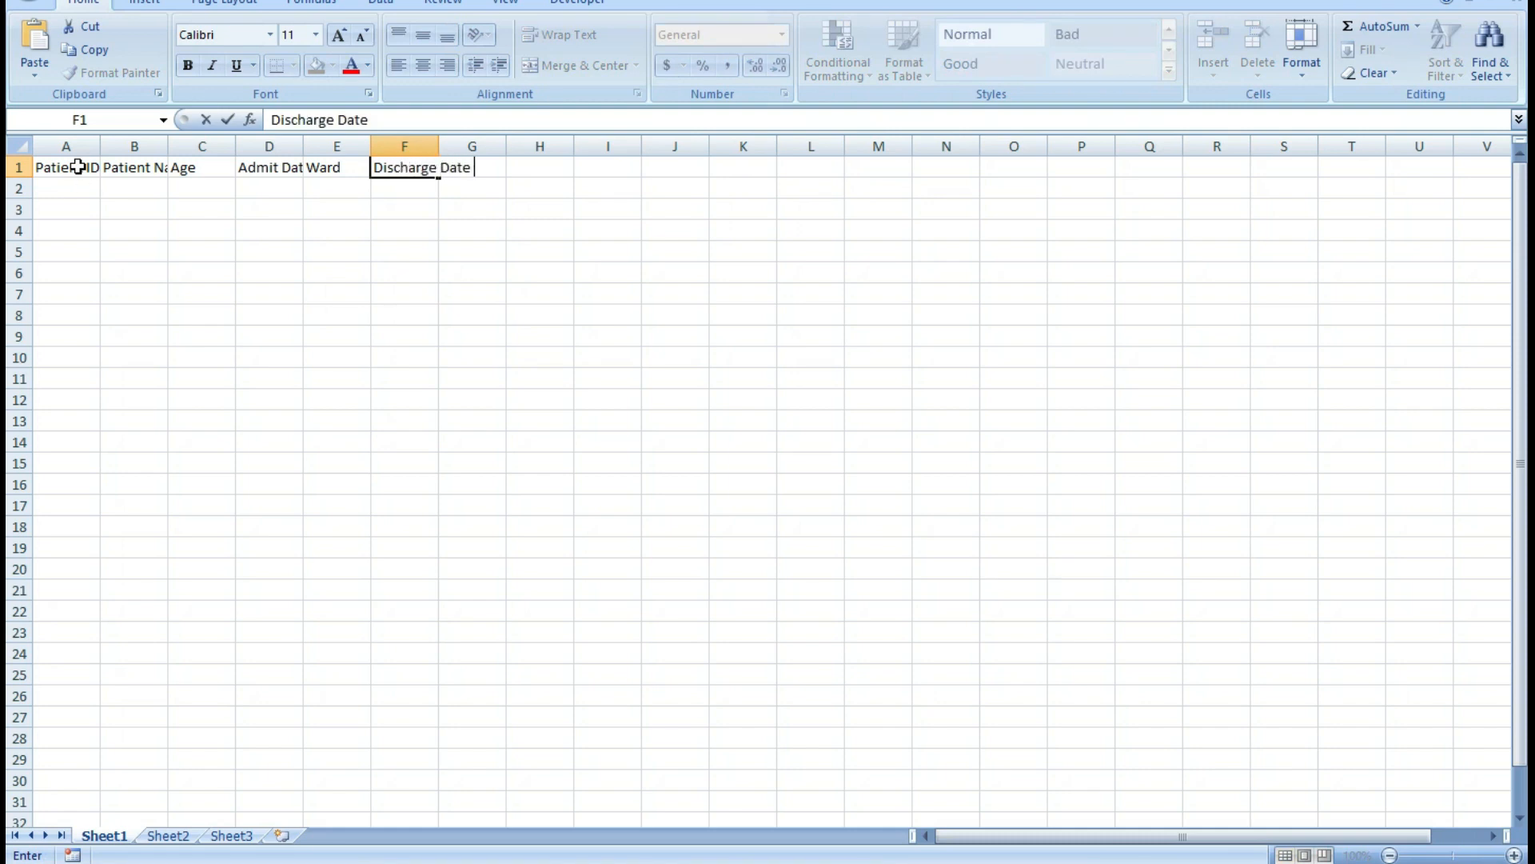
pyautogui.press('Tab')
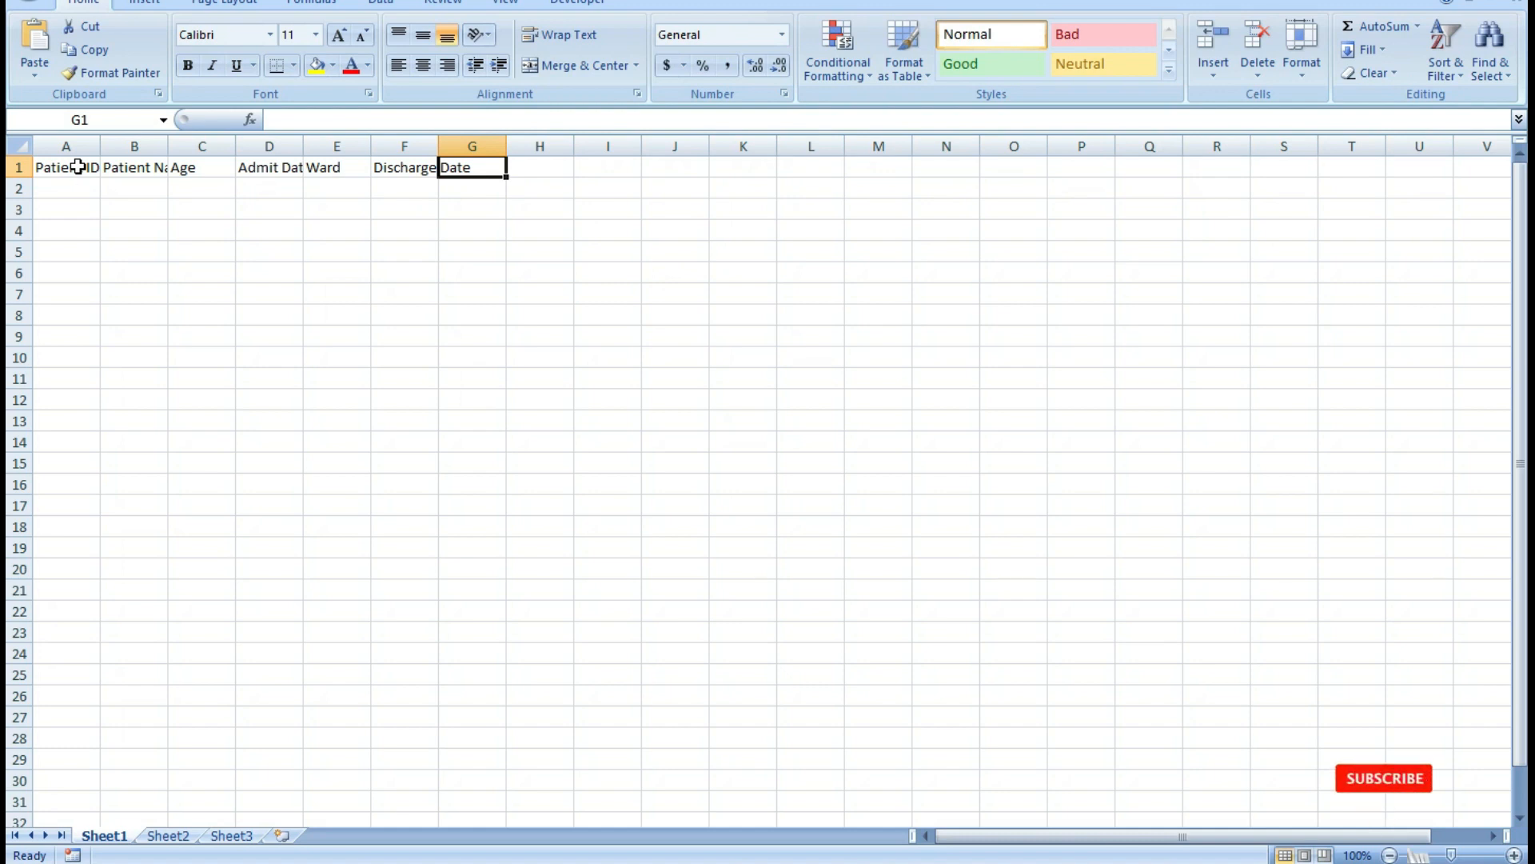
pyautogui.write('Tota')
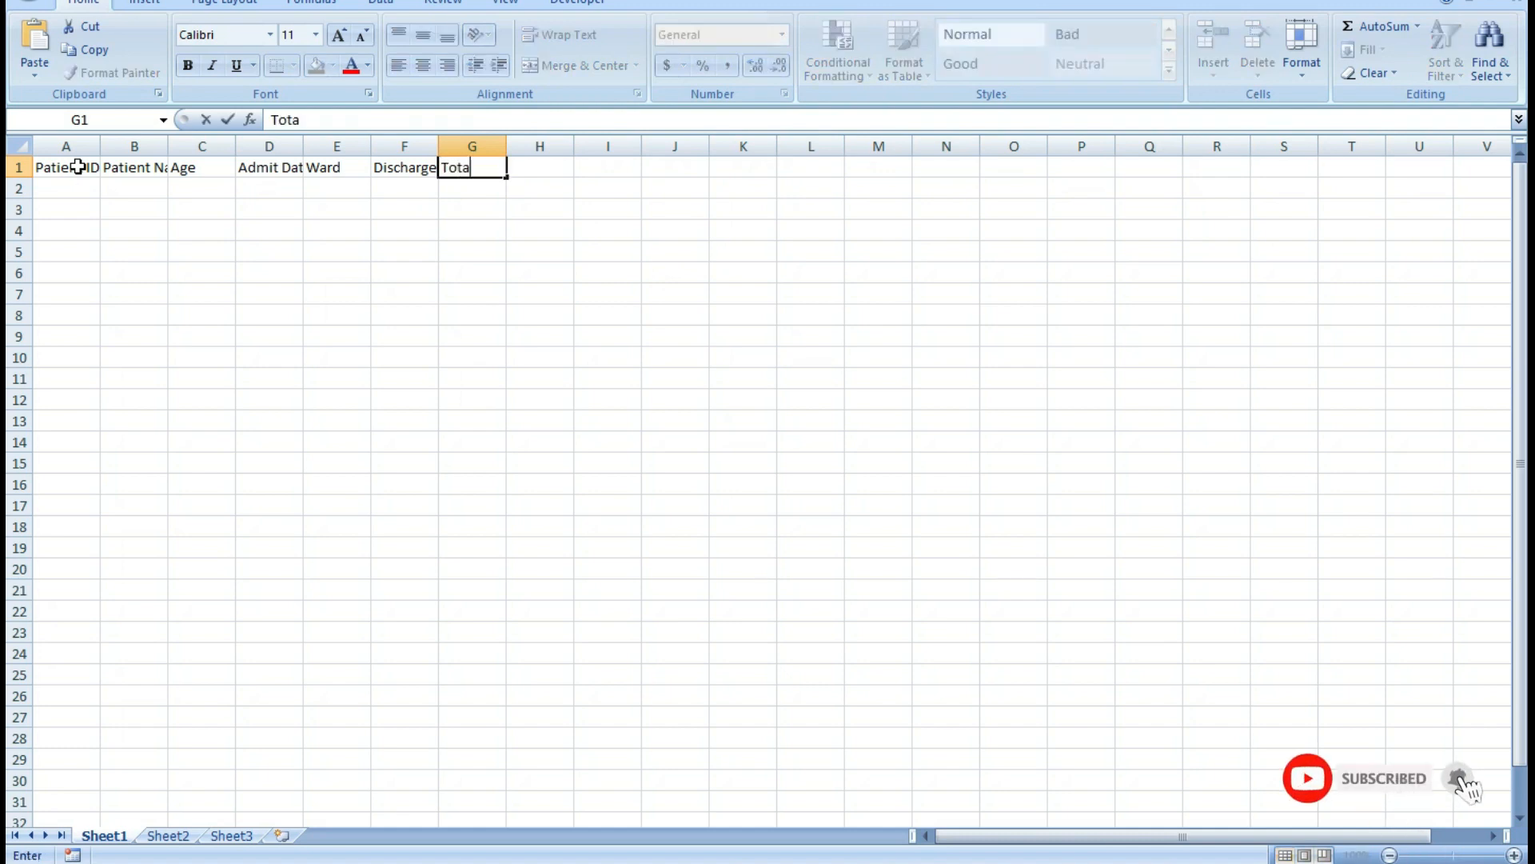
pyautogui.write('l Days')
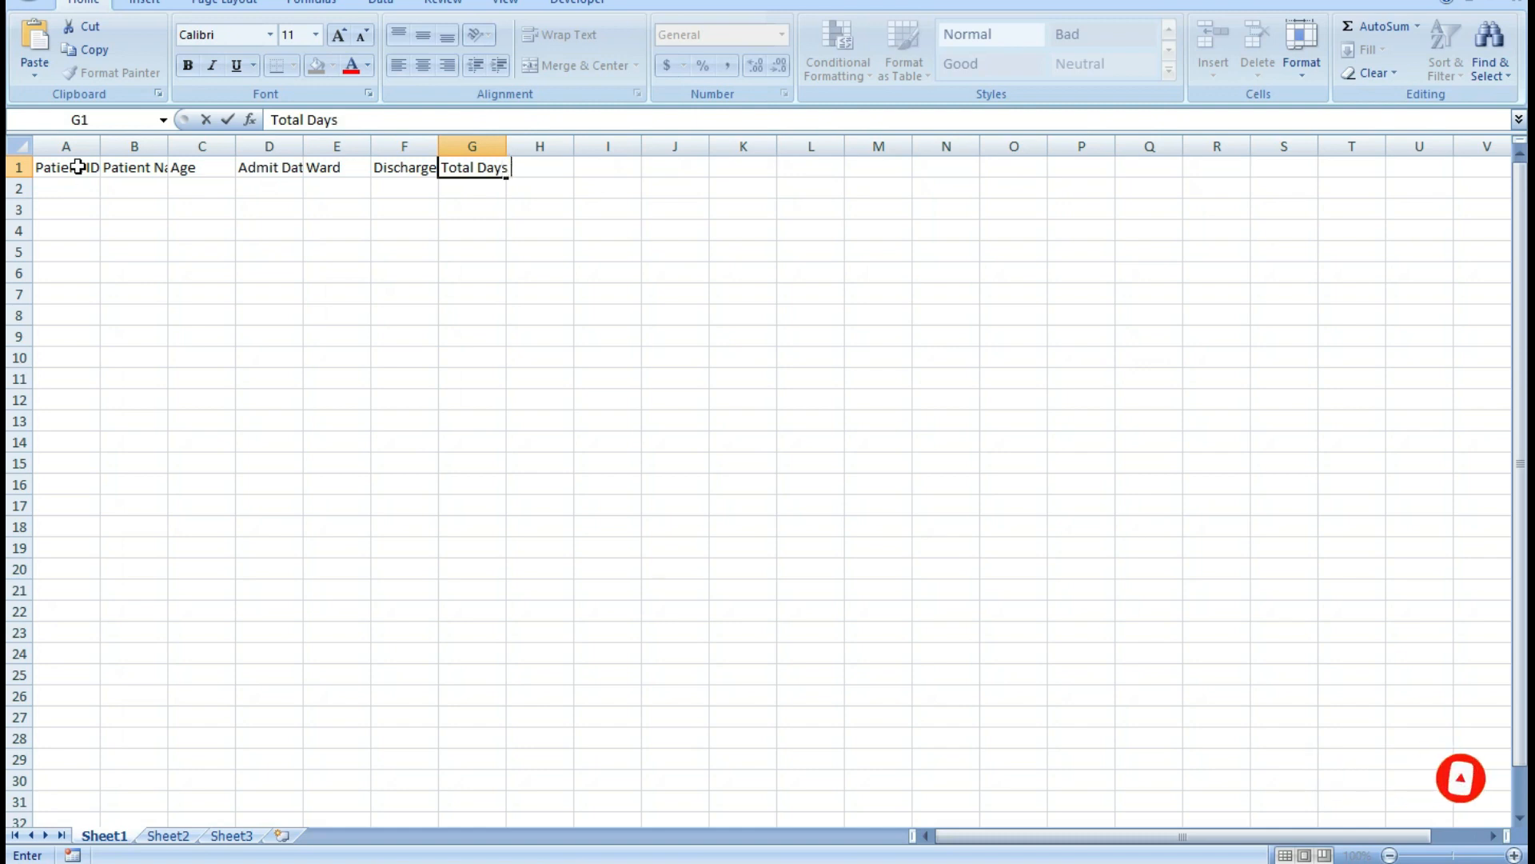
pyautogui.press('Tab')
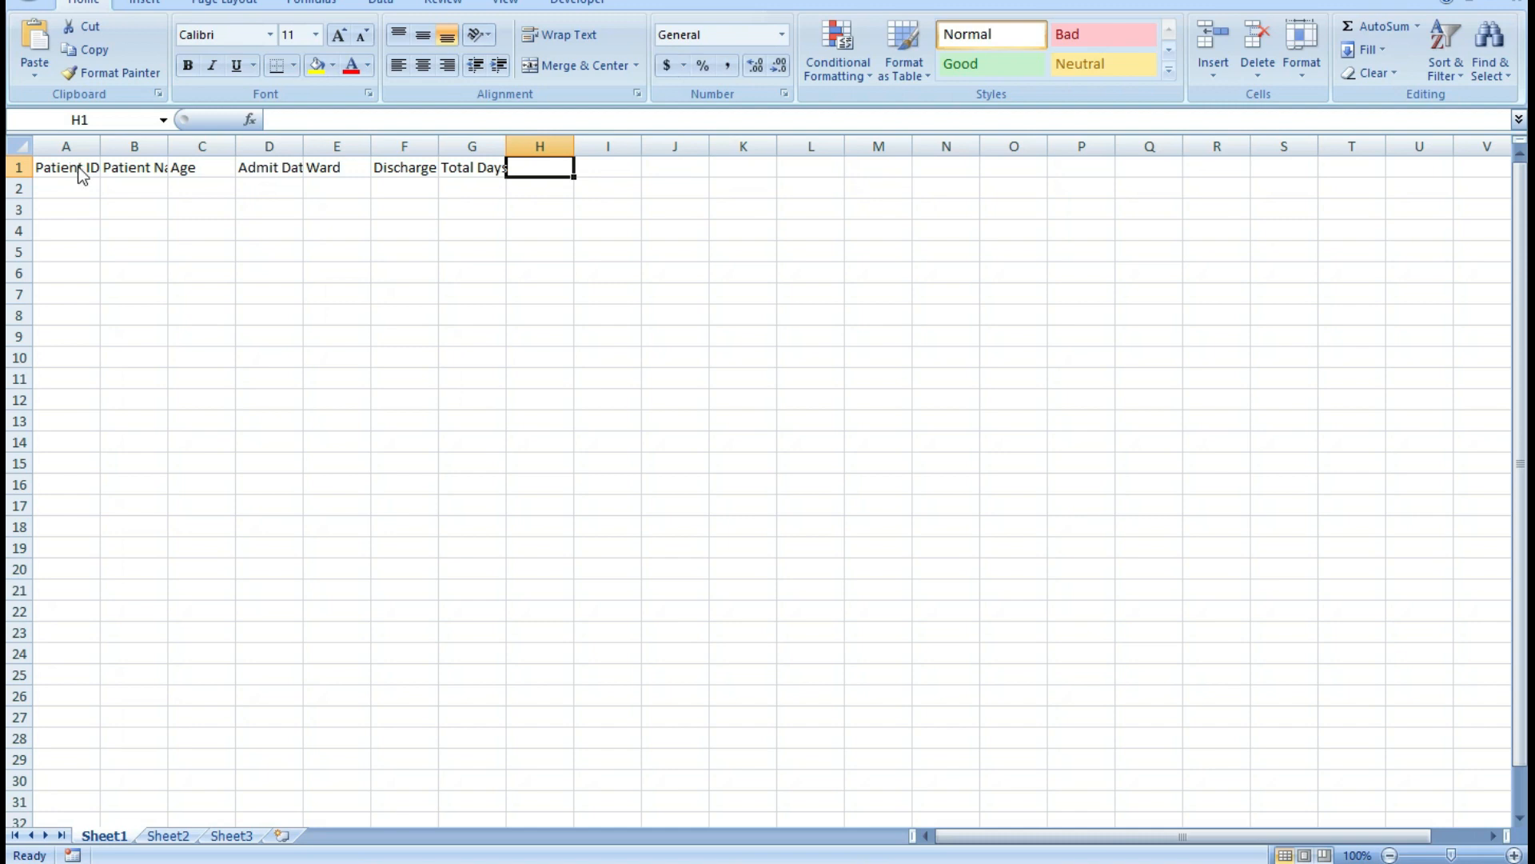
# Add the column header Ward Charge in cell H1.
pyautogui.write('Ward')
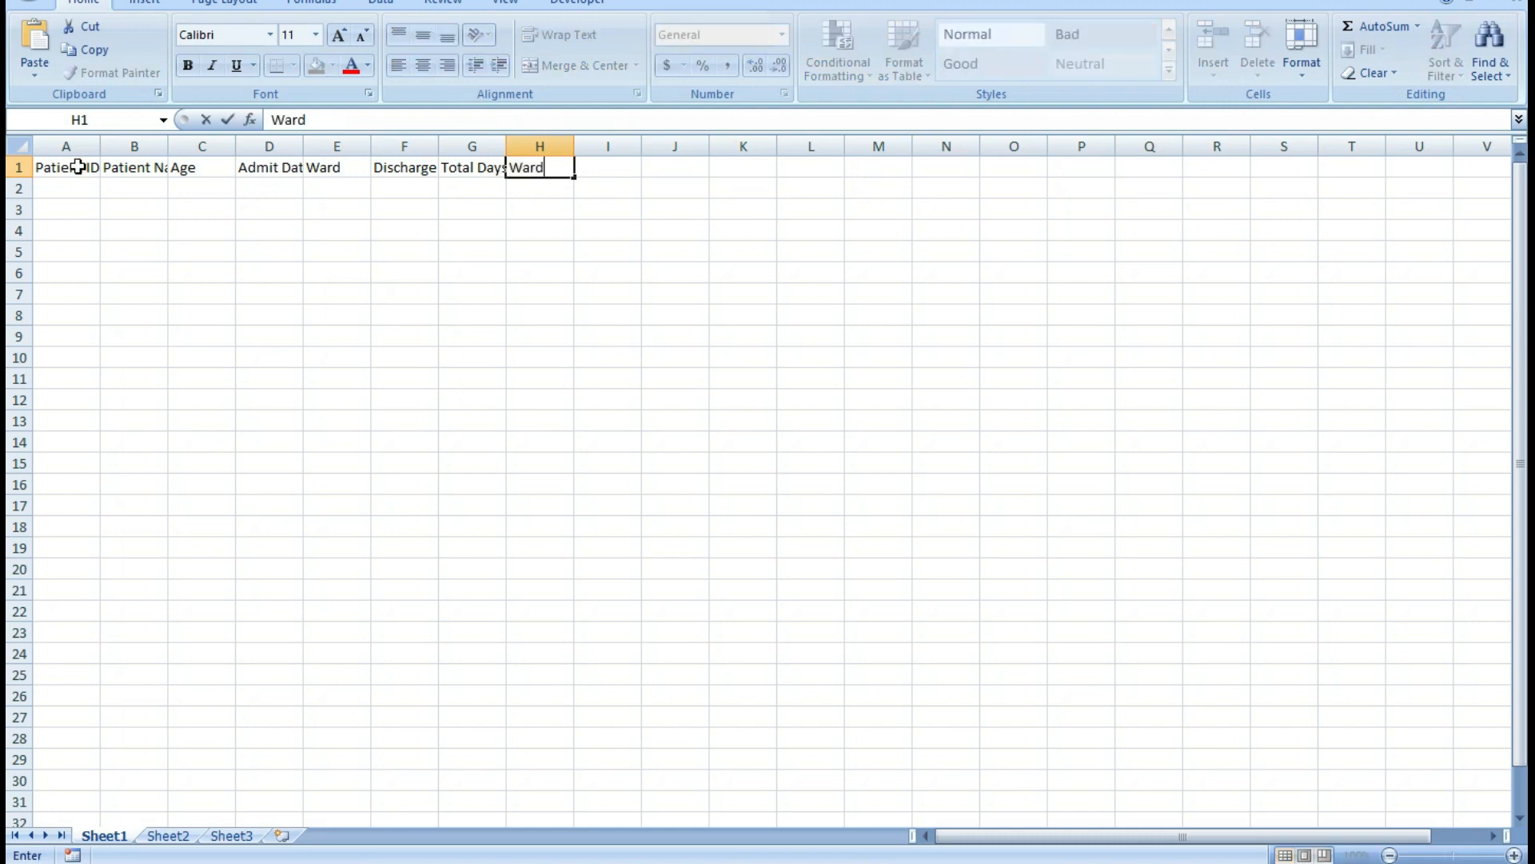
pyautogui.write(' Cah')
pyautogui.write('arge')
pyautogui.press('Tab')
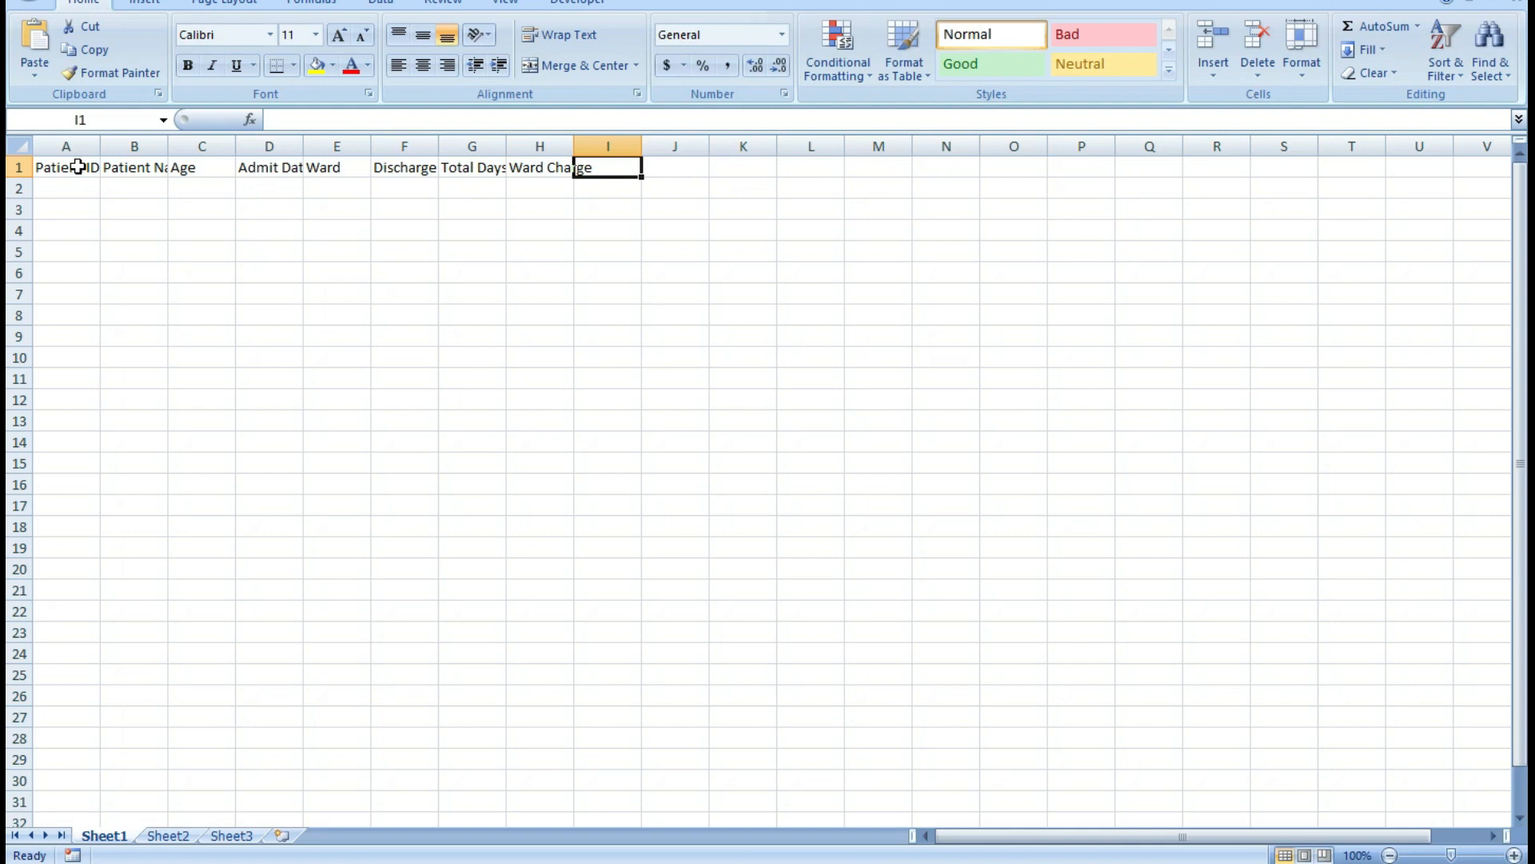
# Add the column header "Docter Fees" in cell I1.
pyautogui.write('De')
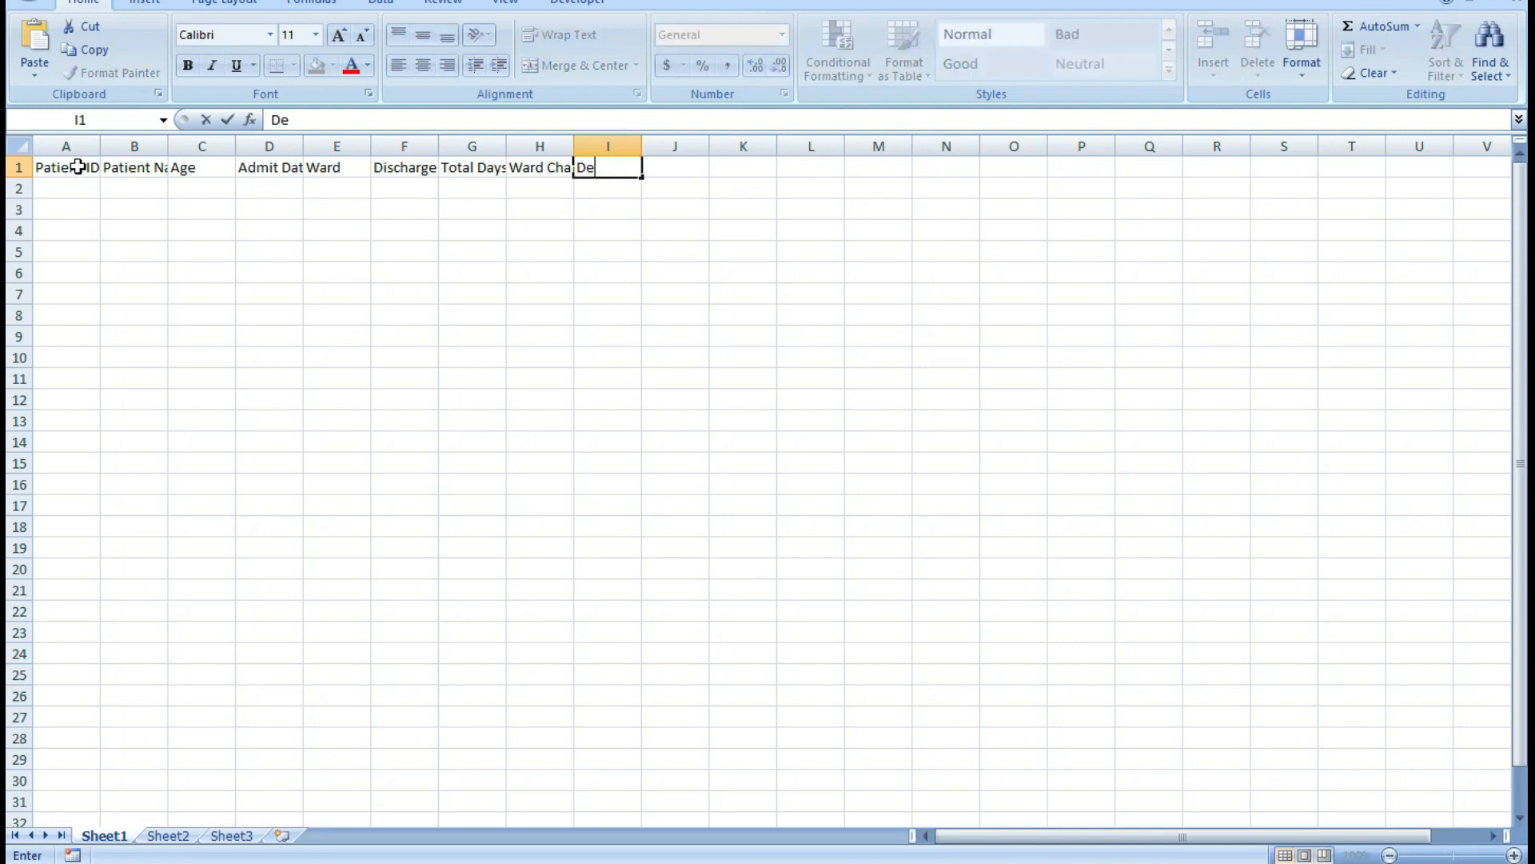
pyautogui.write('D')
pyautogui.press('BackSpace')
pyautogui.write('Do0c')
pyautogui.press('BackSpace')
pyautogui.press('BackSpace')
pyautogui.write('cter f')
pyautogui.press('BackSpace')
pyautogui.write('Fees')
pyautogui.press('Tab')
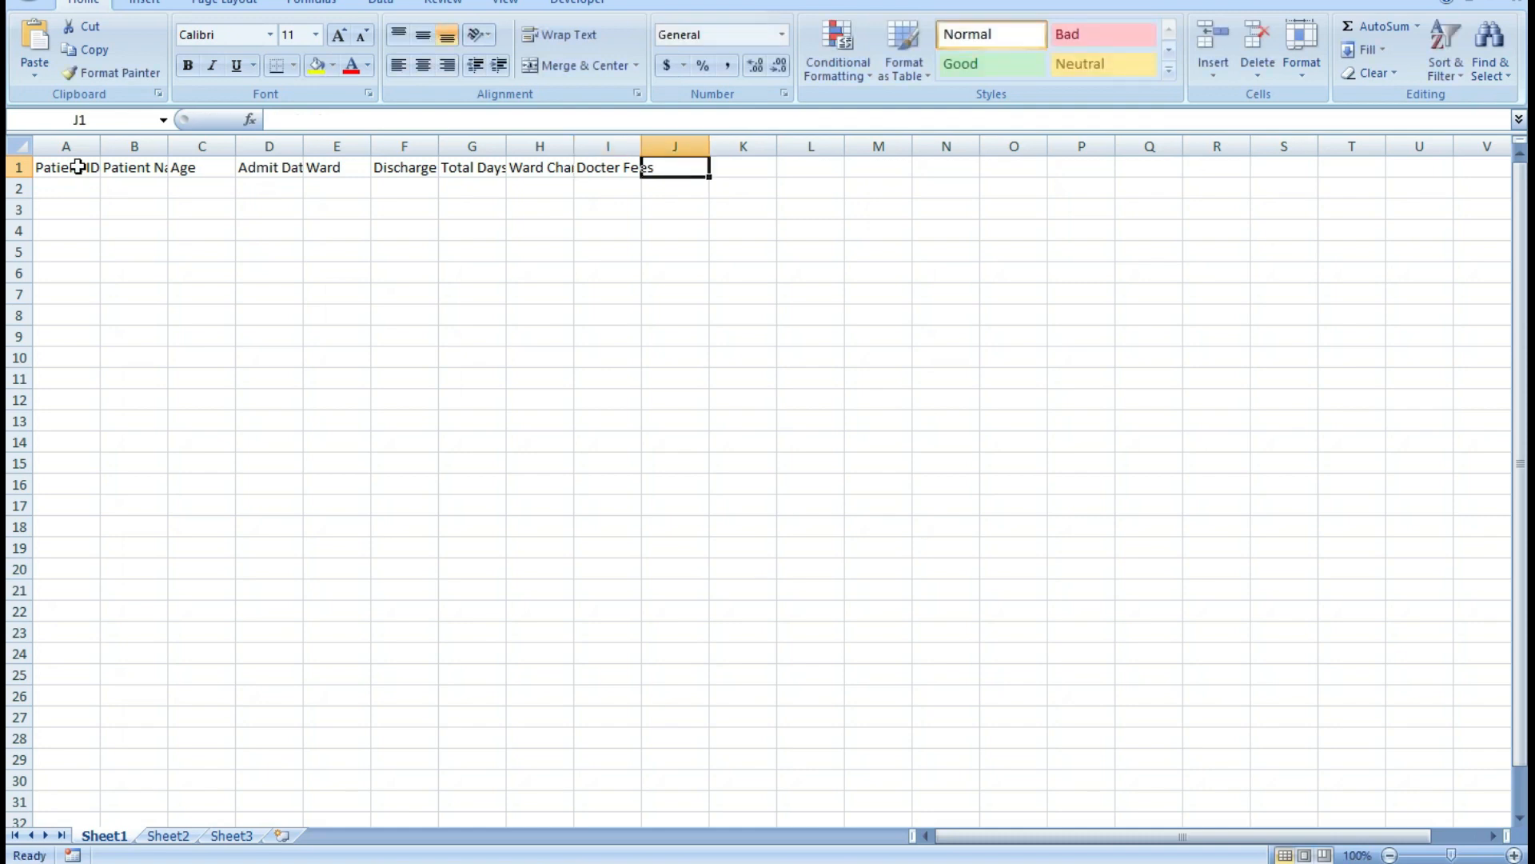
# Add the column header Total Amount in cell J1.
pyautogui.write('Total ')
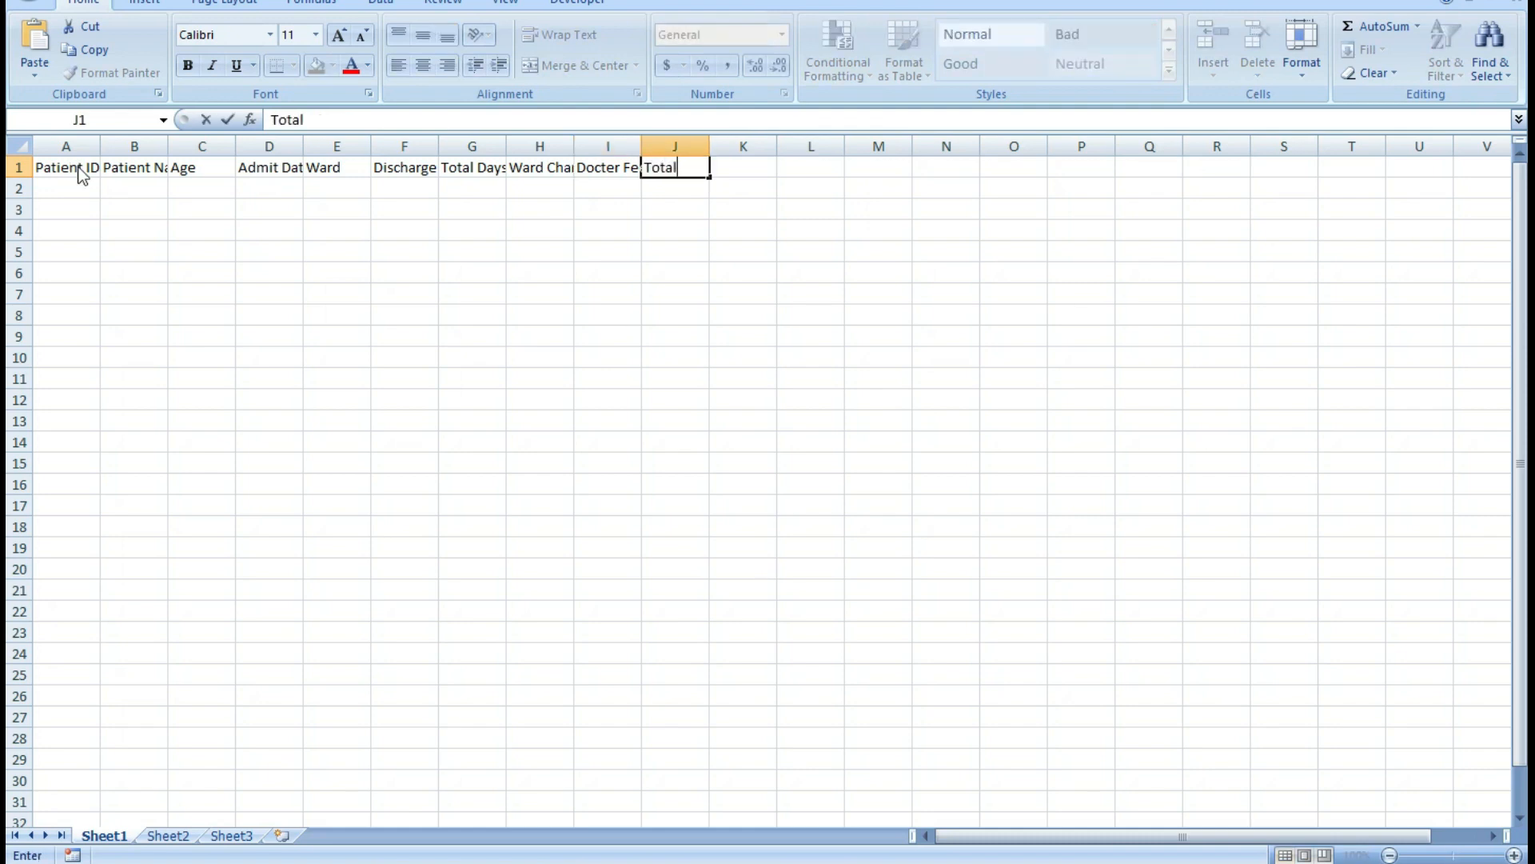
pyautogui.write('Amount')
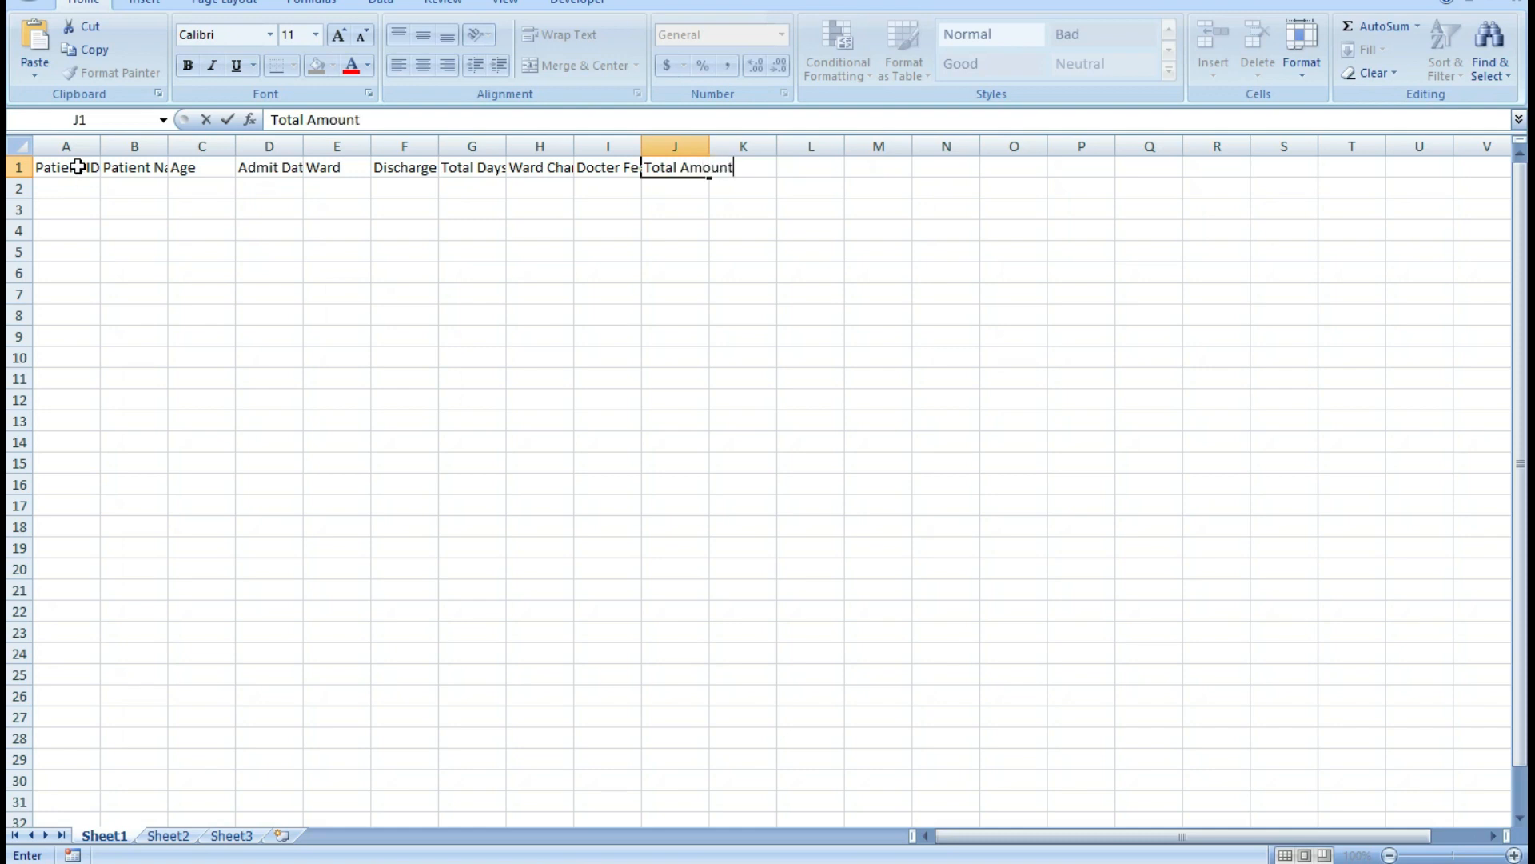
# Fit the widths of columns A to D and F to J to their header text.
pyautogui.moveTo(75, 167); pyautogui.dragTo(724, 167)
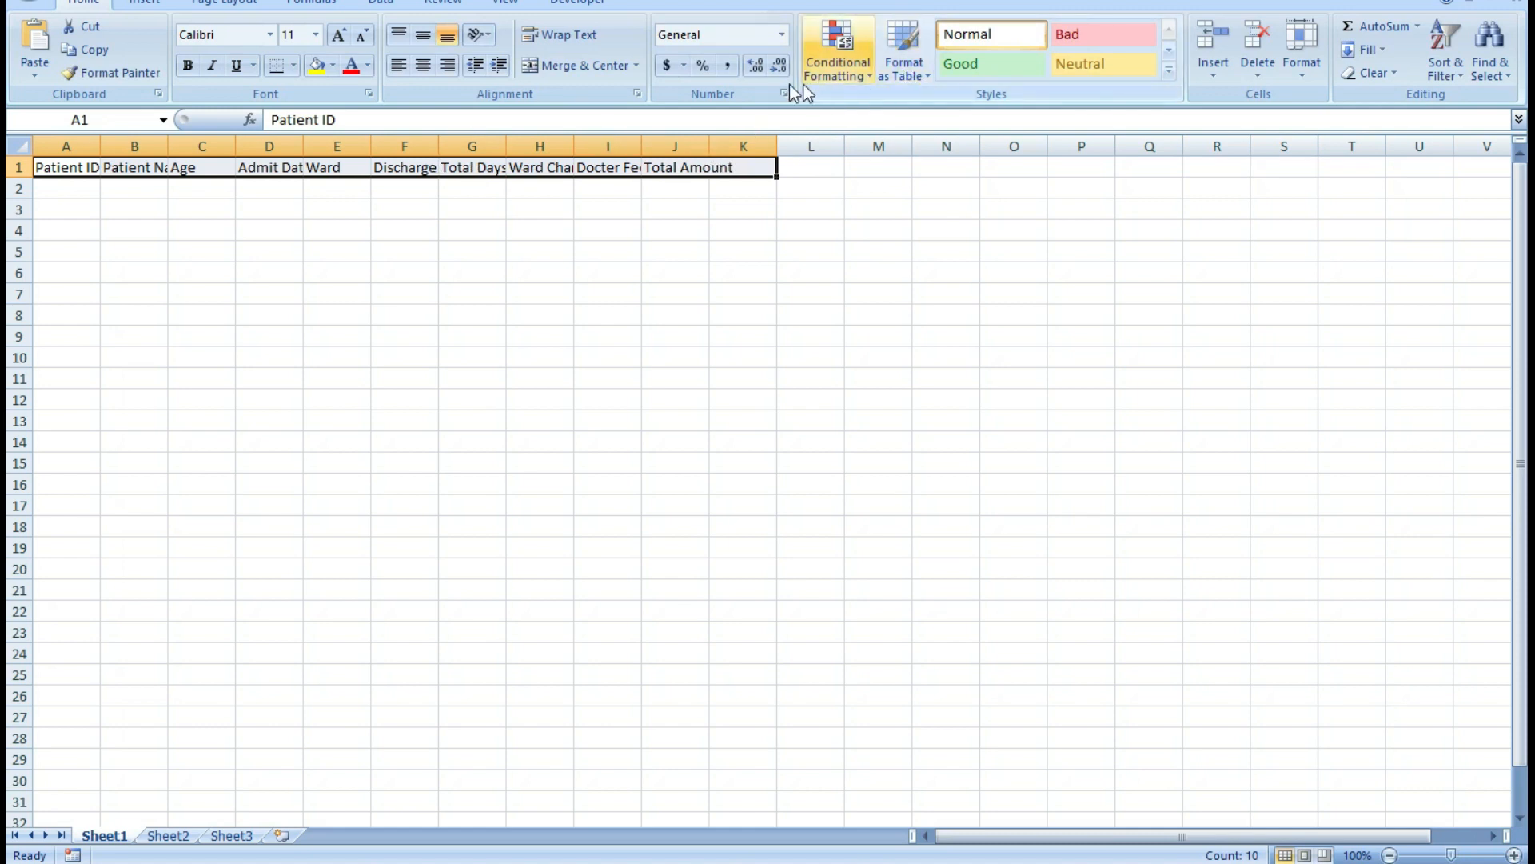
pyautogui.moveTo(96, 146); pyautogui.dragTo(329, 146)
pyautogui.click(183, 147)
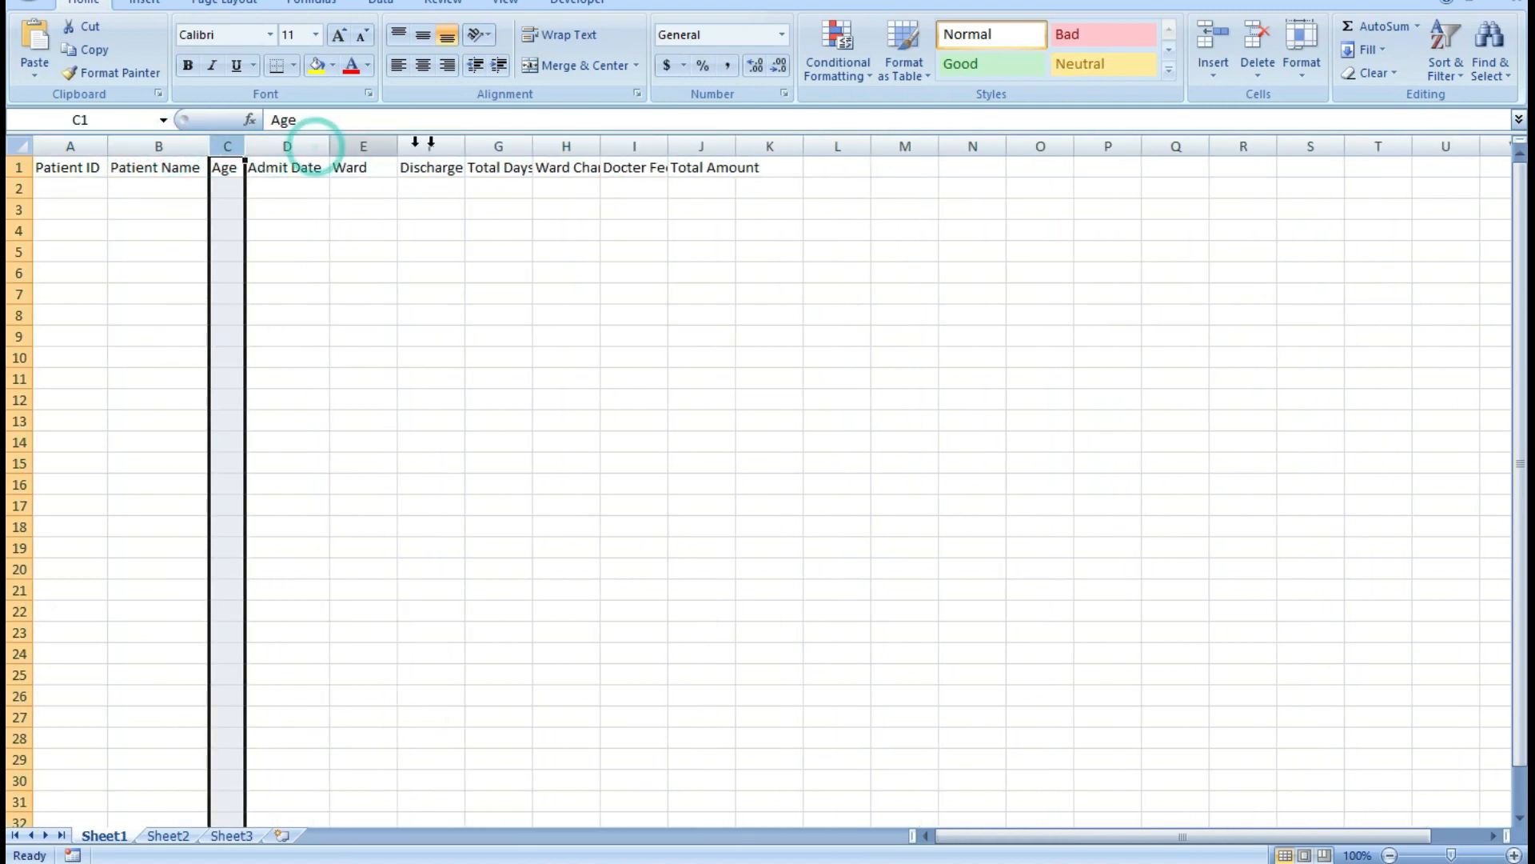
pyautogui.moveTo(465, 147); pyautogui.dragTo(583, 147)
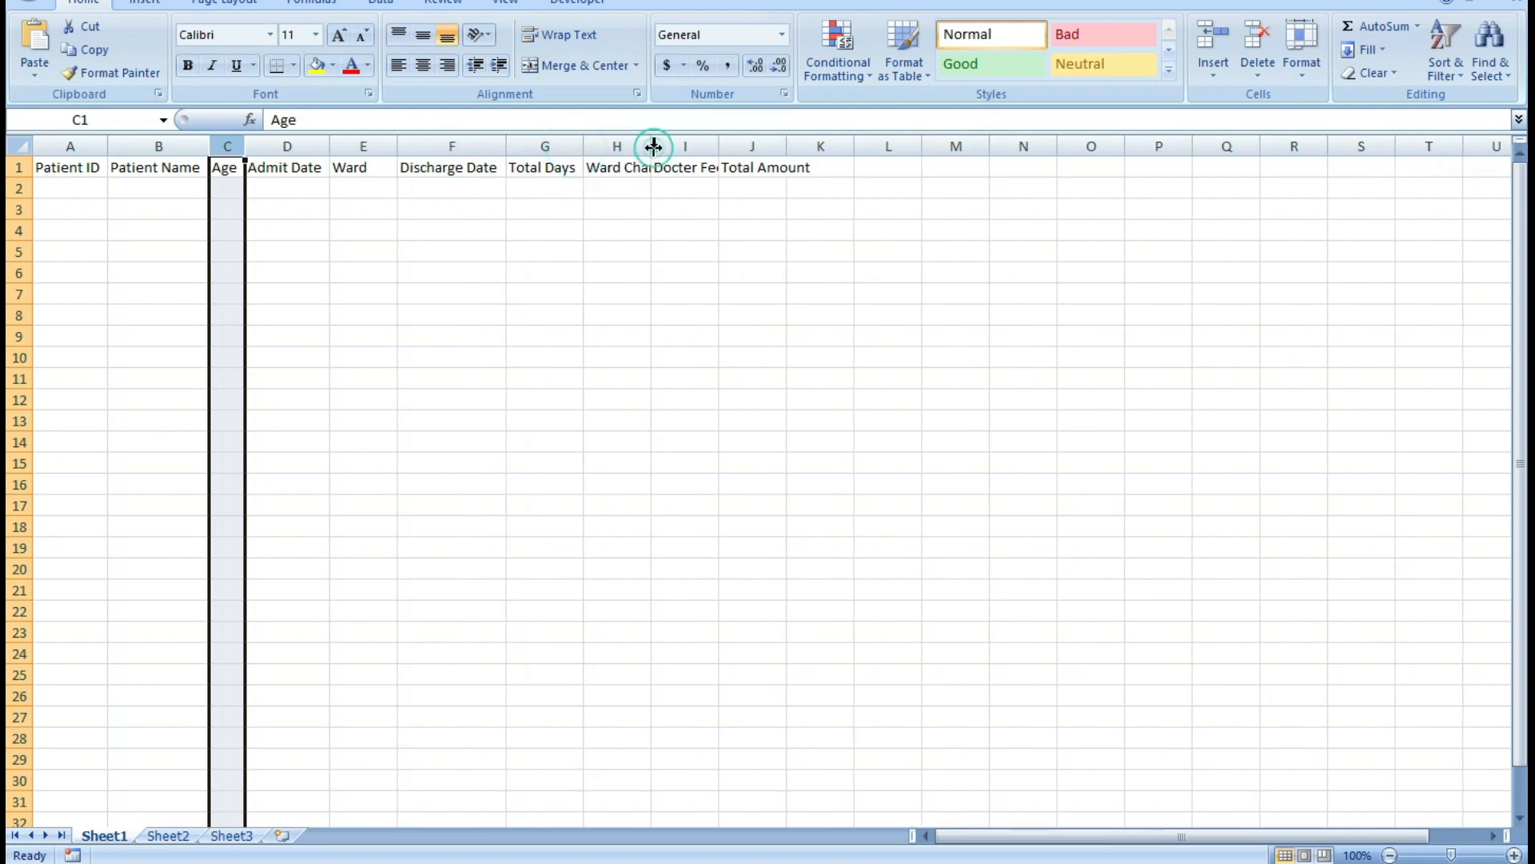
pyautogui.doubleClick(653, 146)
pyautogui.doubleClick(743, 146)
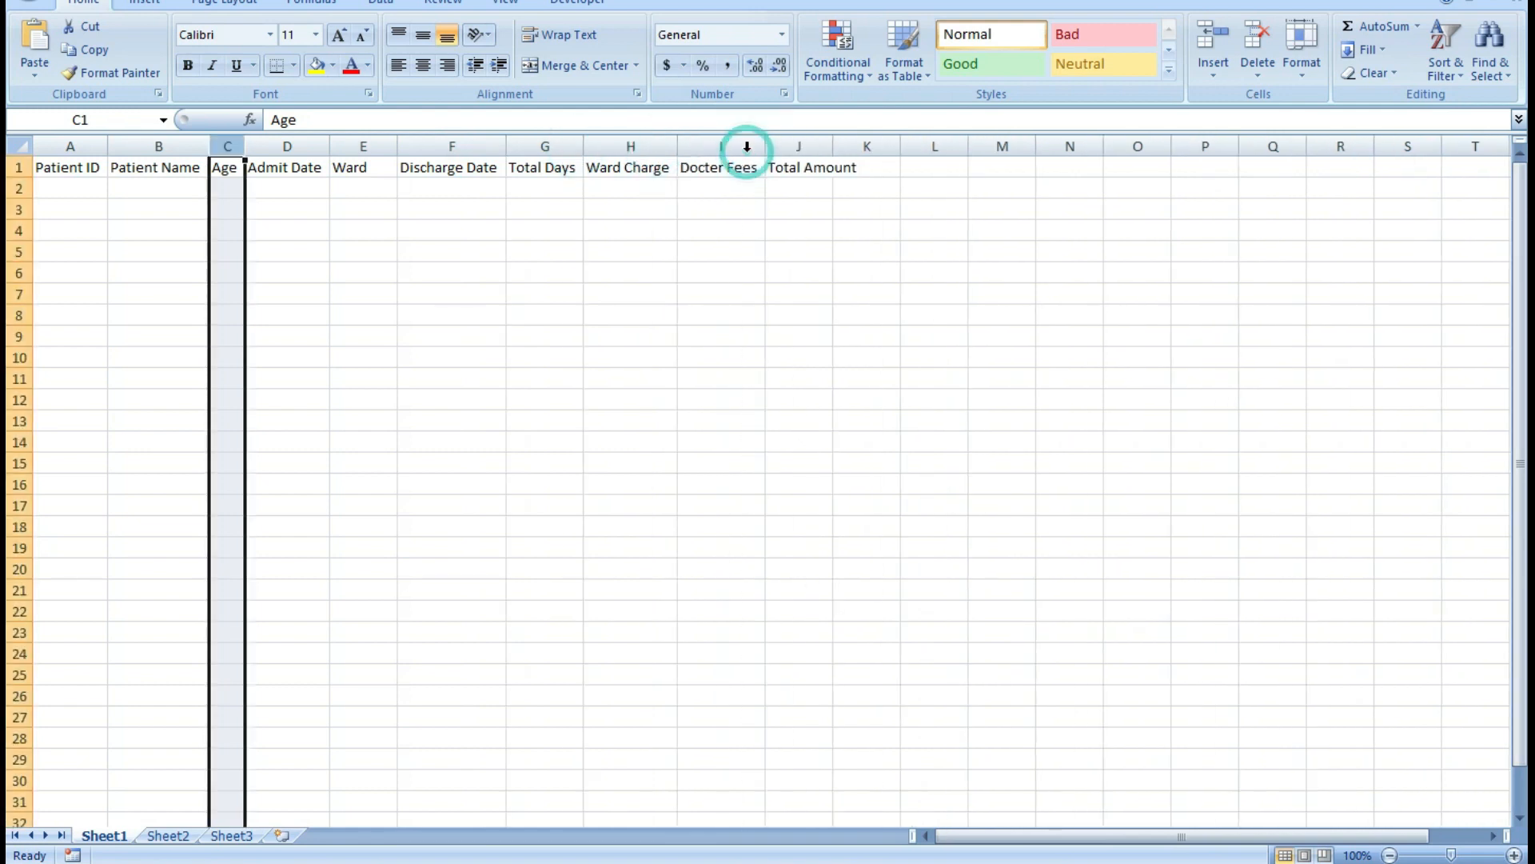
pyautogui.moveTo(68, 167); pyautogui.dragTo(842, 169)
pyautogui.doubleClick(833, 145)
# Move the header row from A1:J1 down to row 3 and merge and center the empty range A1:J2.
pyautogui.moveTo(71, 169); pyautogui.dragTo(823, 164)
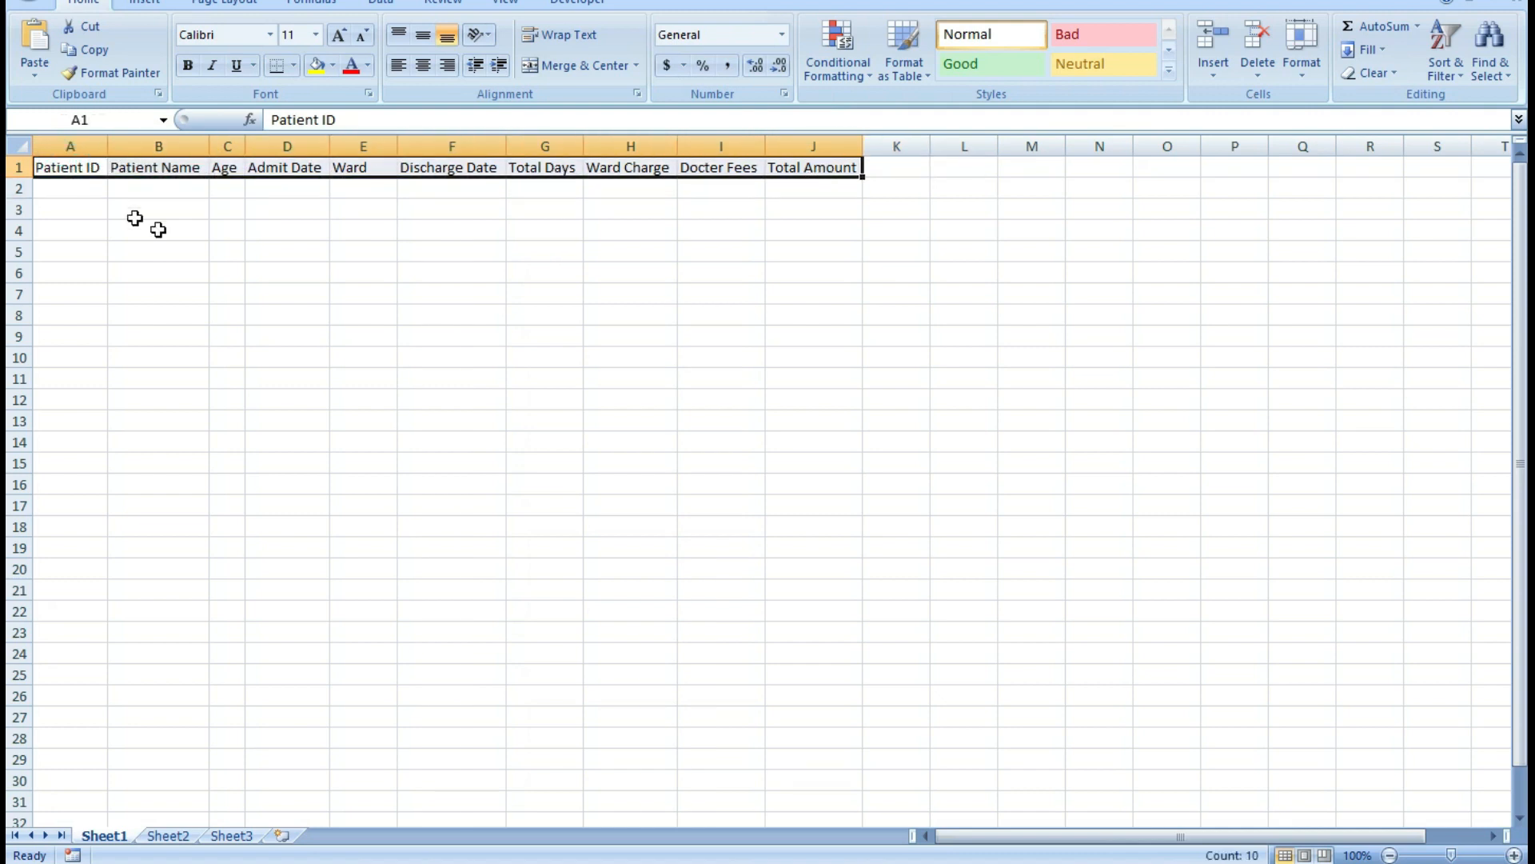
pyautogui.click(38, 177)
pyautogui.moveTo(38, 178); pyautogui.dragTo(791, 196)
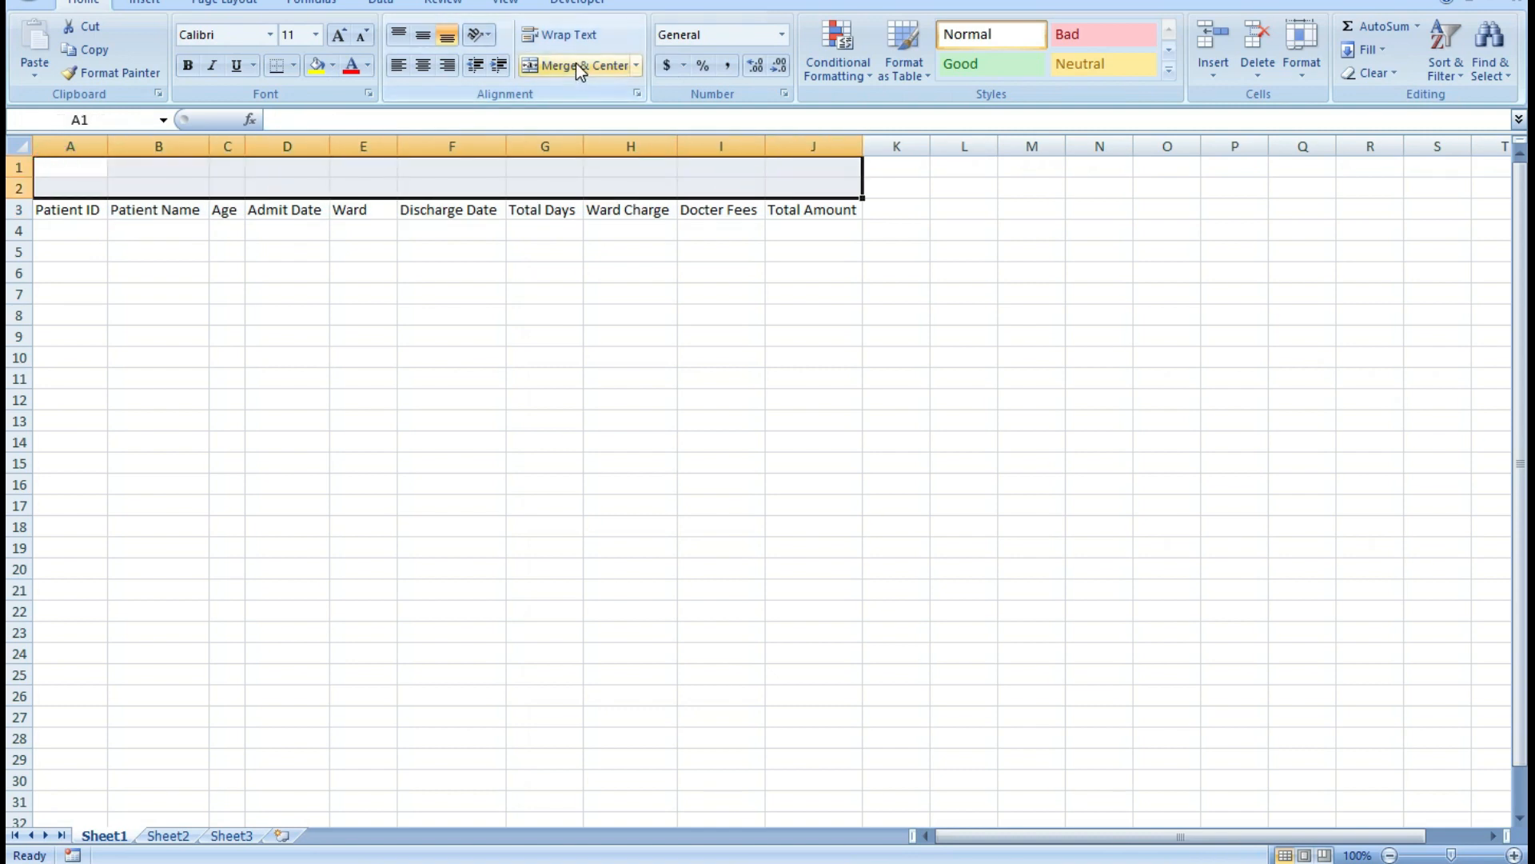
pyautogui.click(576, 64)
# Enter the title "PATIENT BILLING DATA OF SHANKRACHARYA HOSPITAL BHILAI" in the merged cell A1.
pyautogui.doubleClick(336, 178)
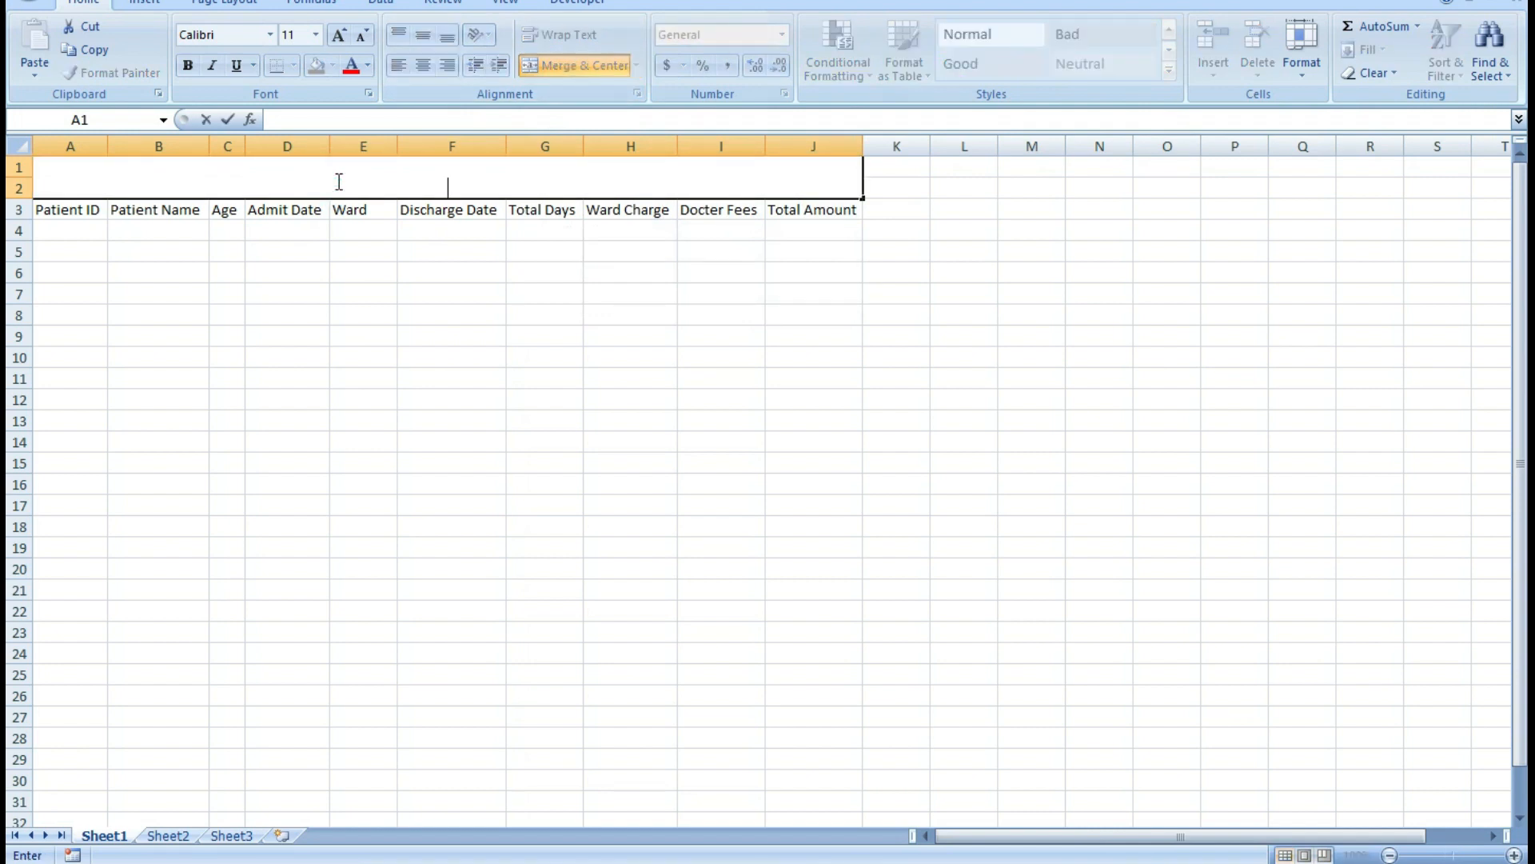
pyautogui.press('BackSpace')
pyautogui.write('PATIENT B')
pyautogui.press('BackSpace')
pyautogui.write('BILLING')
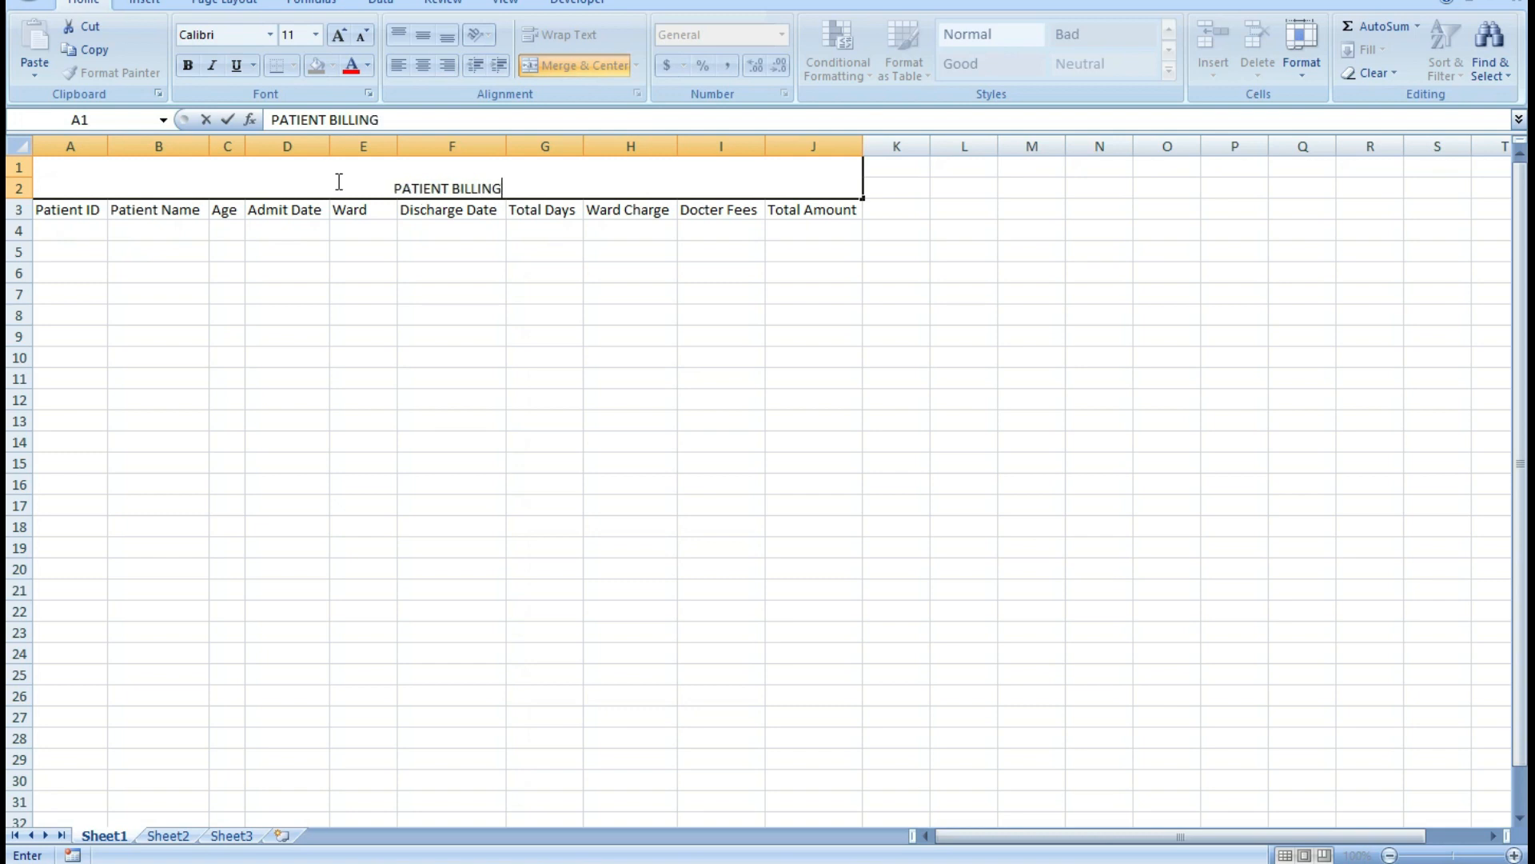
pyautogui.write(' DAT')
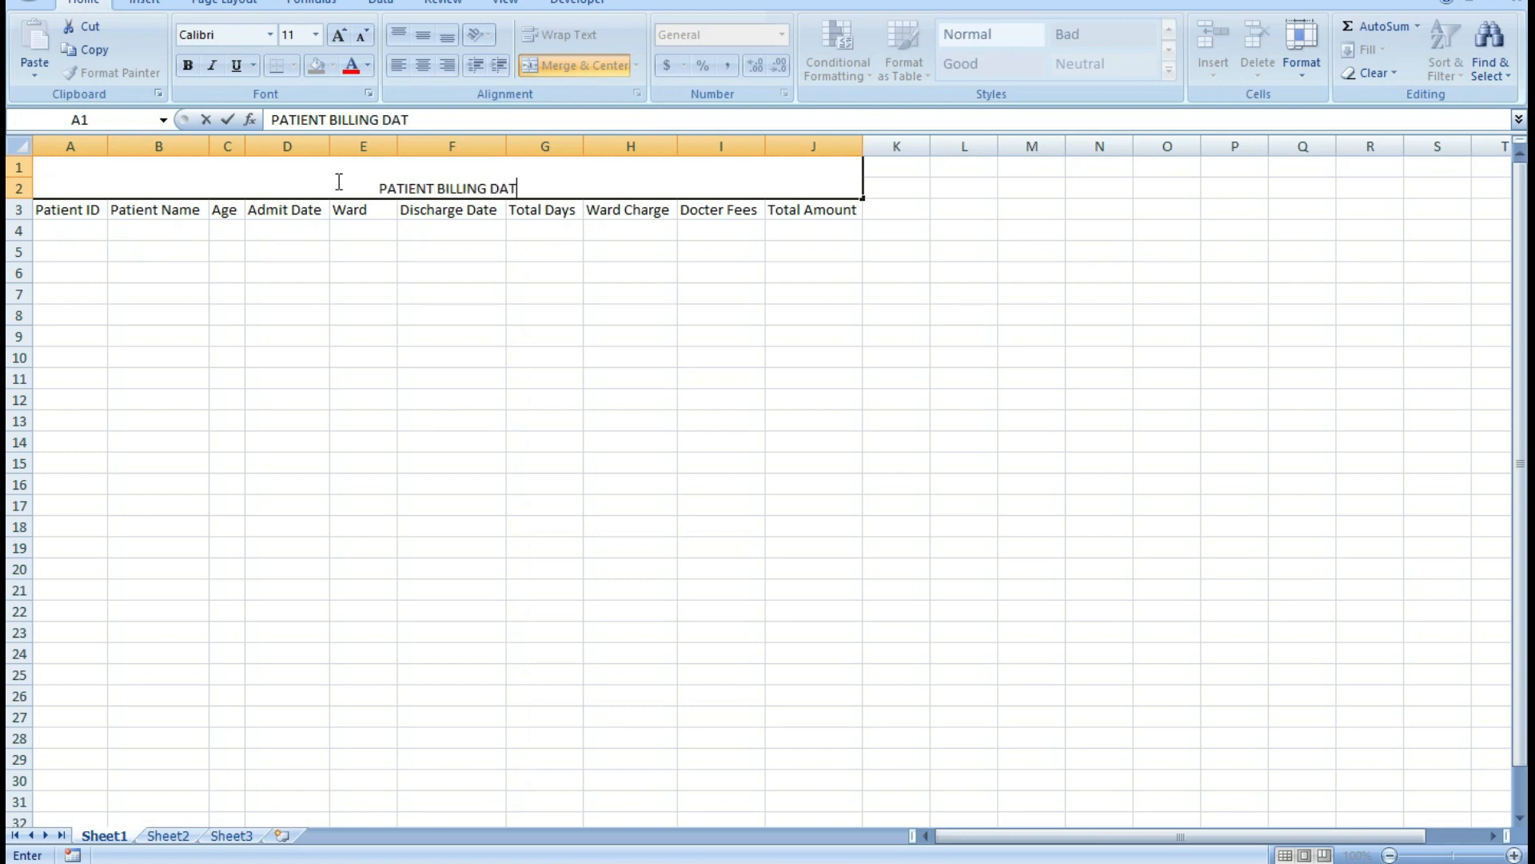
pyautogui.write('A OF SHA')
pyautogui.press('BackSpace')
pyautogui.write('SHANKAR')
pyautogui.press('BackSpace')
pyautogui.press('BackSpace')
pyautogui.write('RA')
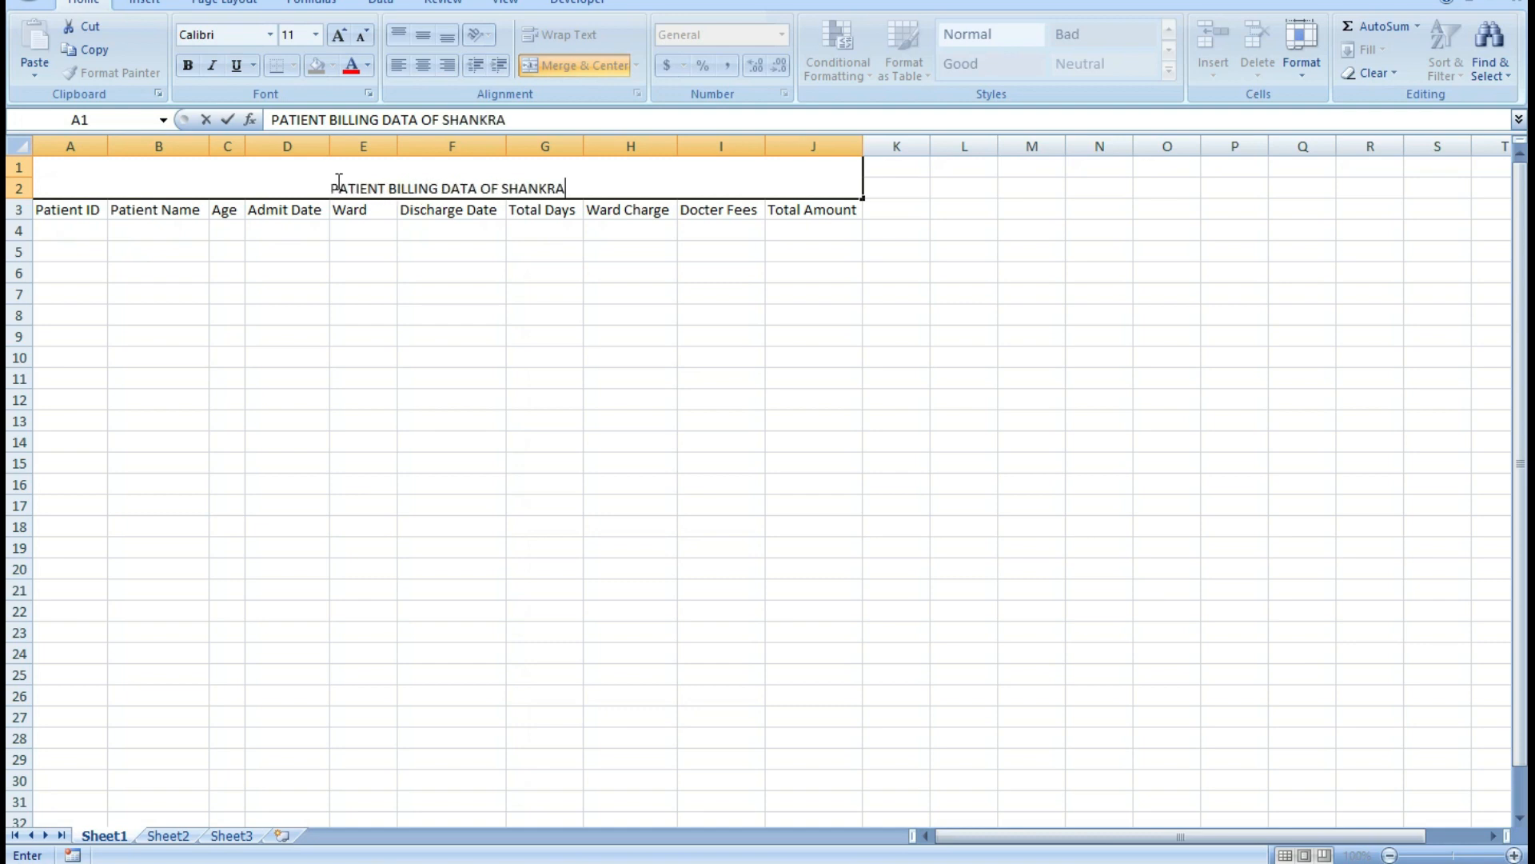
pyautogui.write('CHARYA HO')
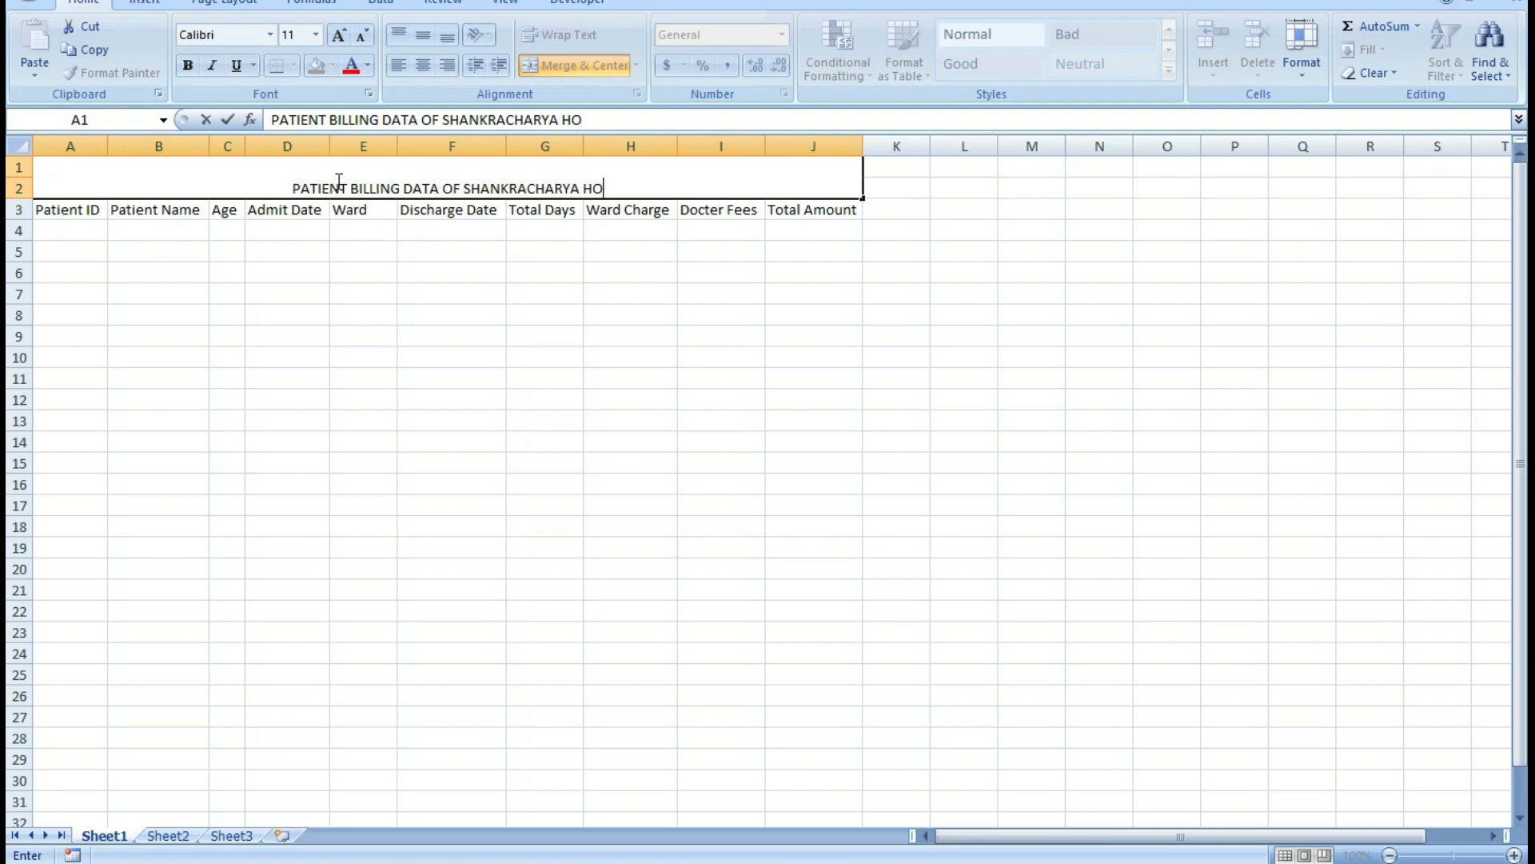
pyautogui.write('SPITAL BI')
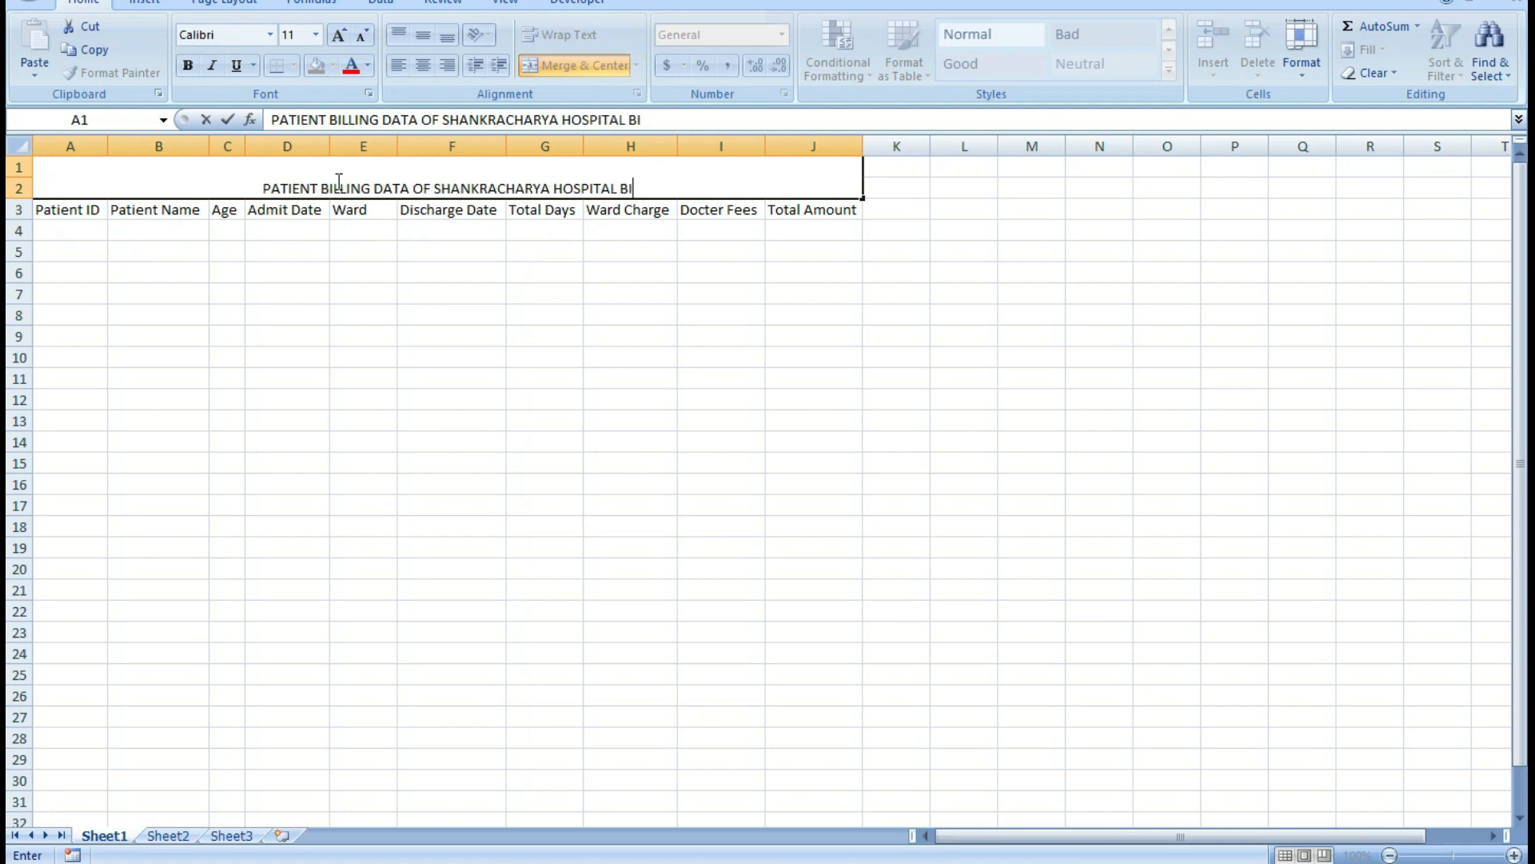
pyautogui.press('BackSpace')
pyautogui.write('H')
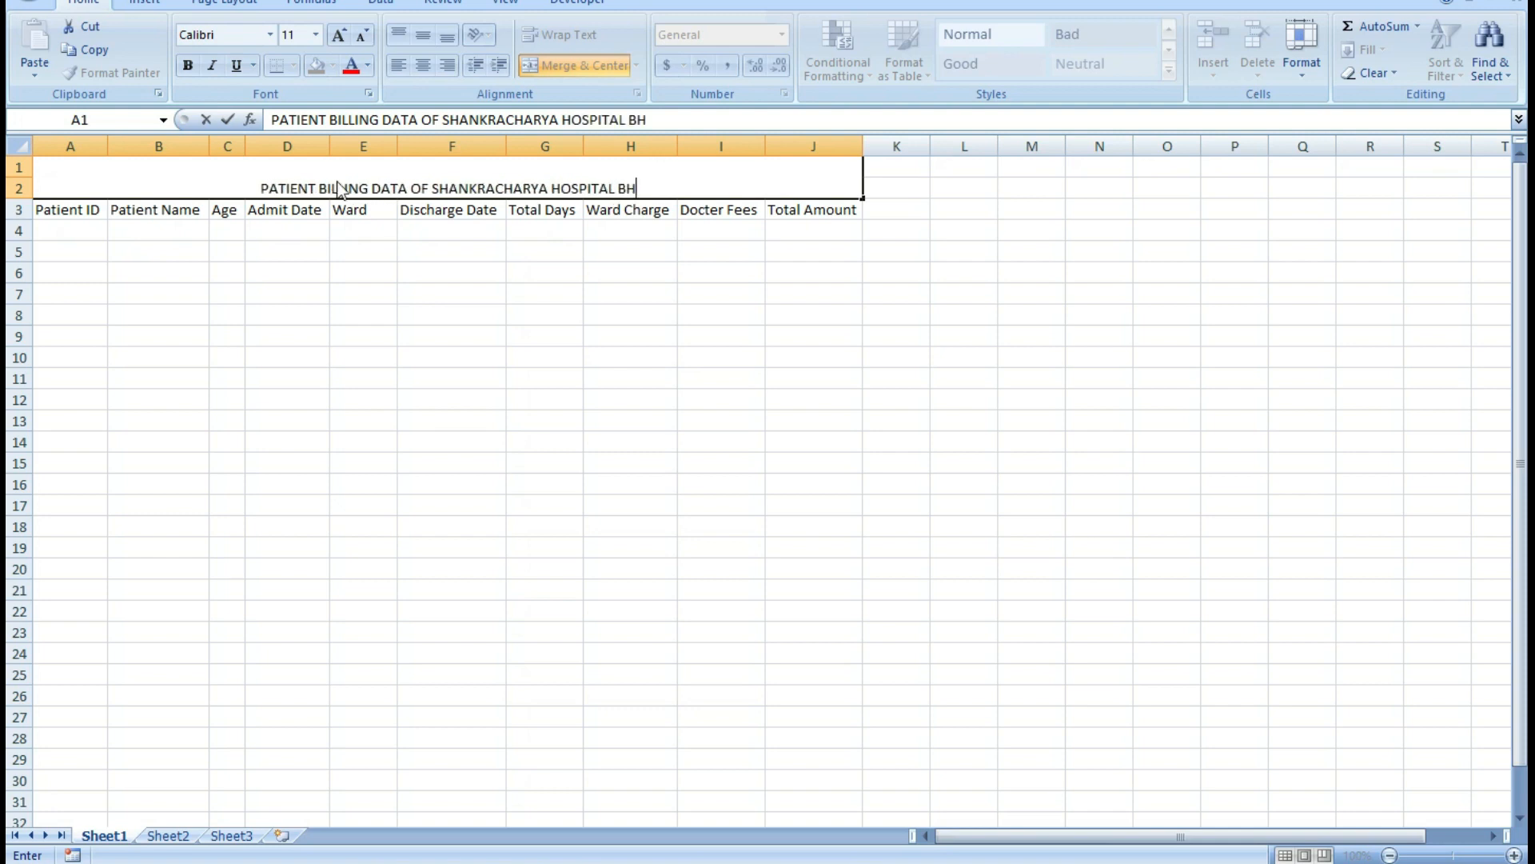
pyautogui.write('ILAI')
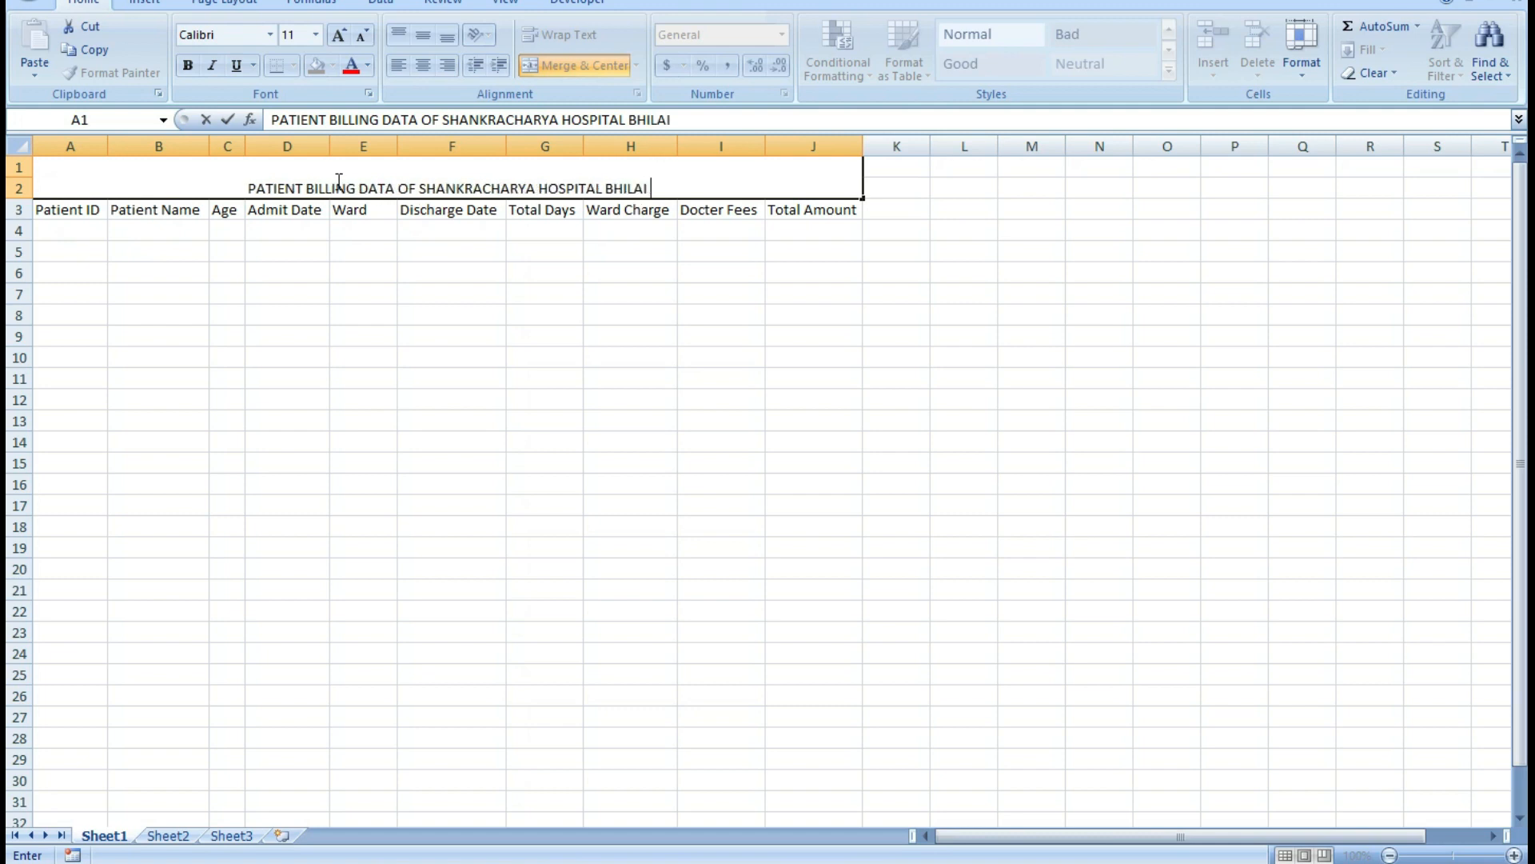
# Enlarge the title text in the merged cell to font size 22 and make it bold.
pyautogui.moveTo(257, 187); pyautogui.dragTo(694, 185)
pyautogui.click(341, 40)
pyautogui.click(340, 40)
pyautogui.click(340, 40)
pyautogui.click(341, 40)
pyautogui.click(340, 40)
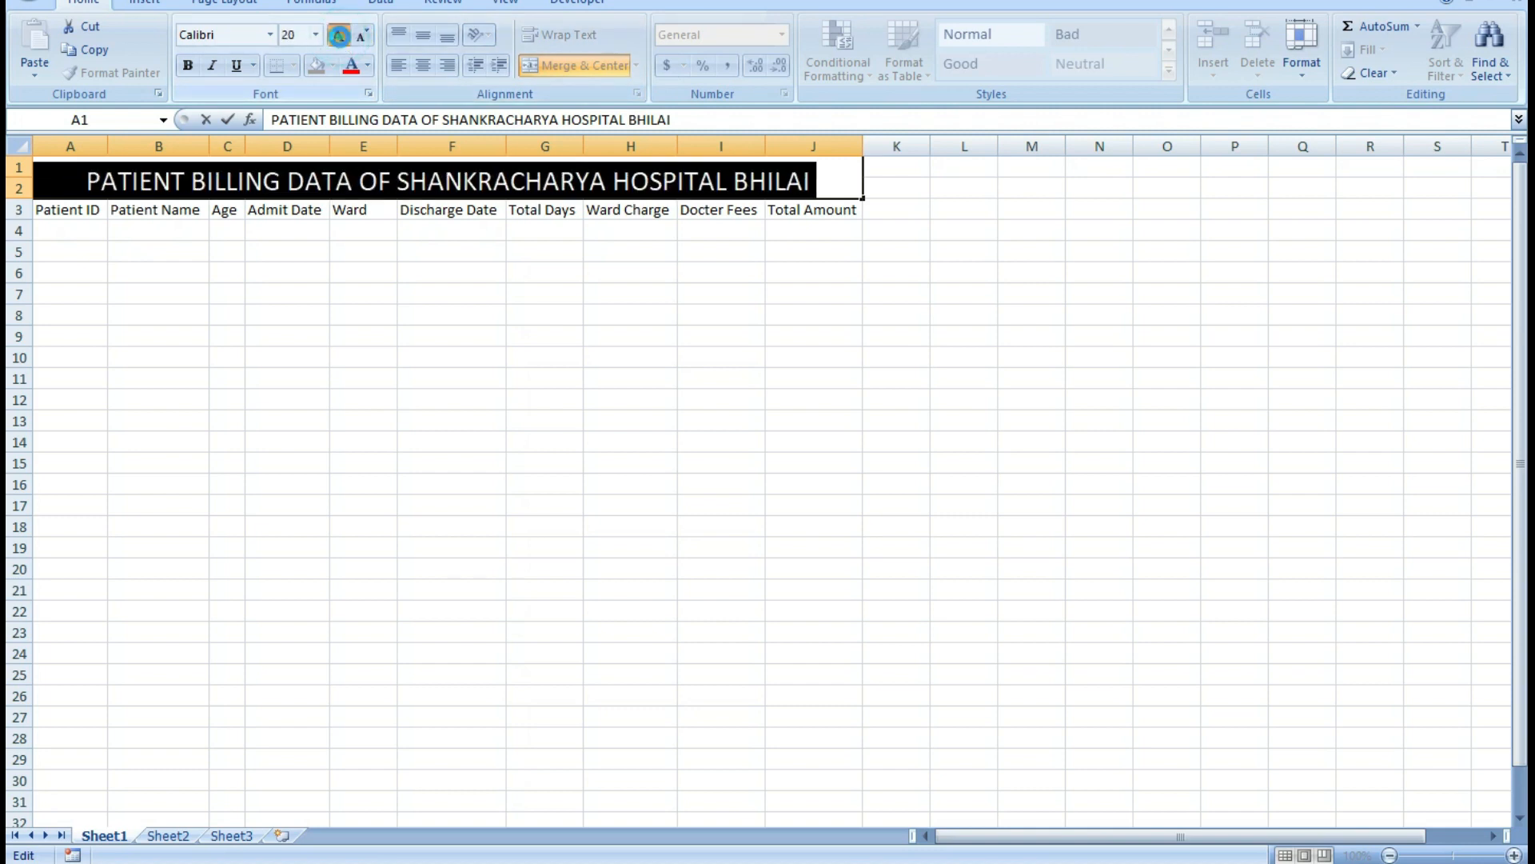
pyautogui.click(341, 40)
pyautogui.click(188, 67)
pyautogui.click(480, 182)
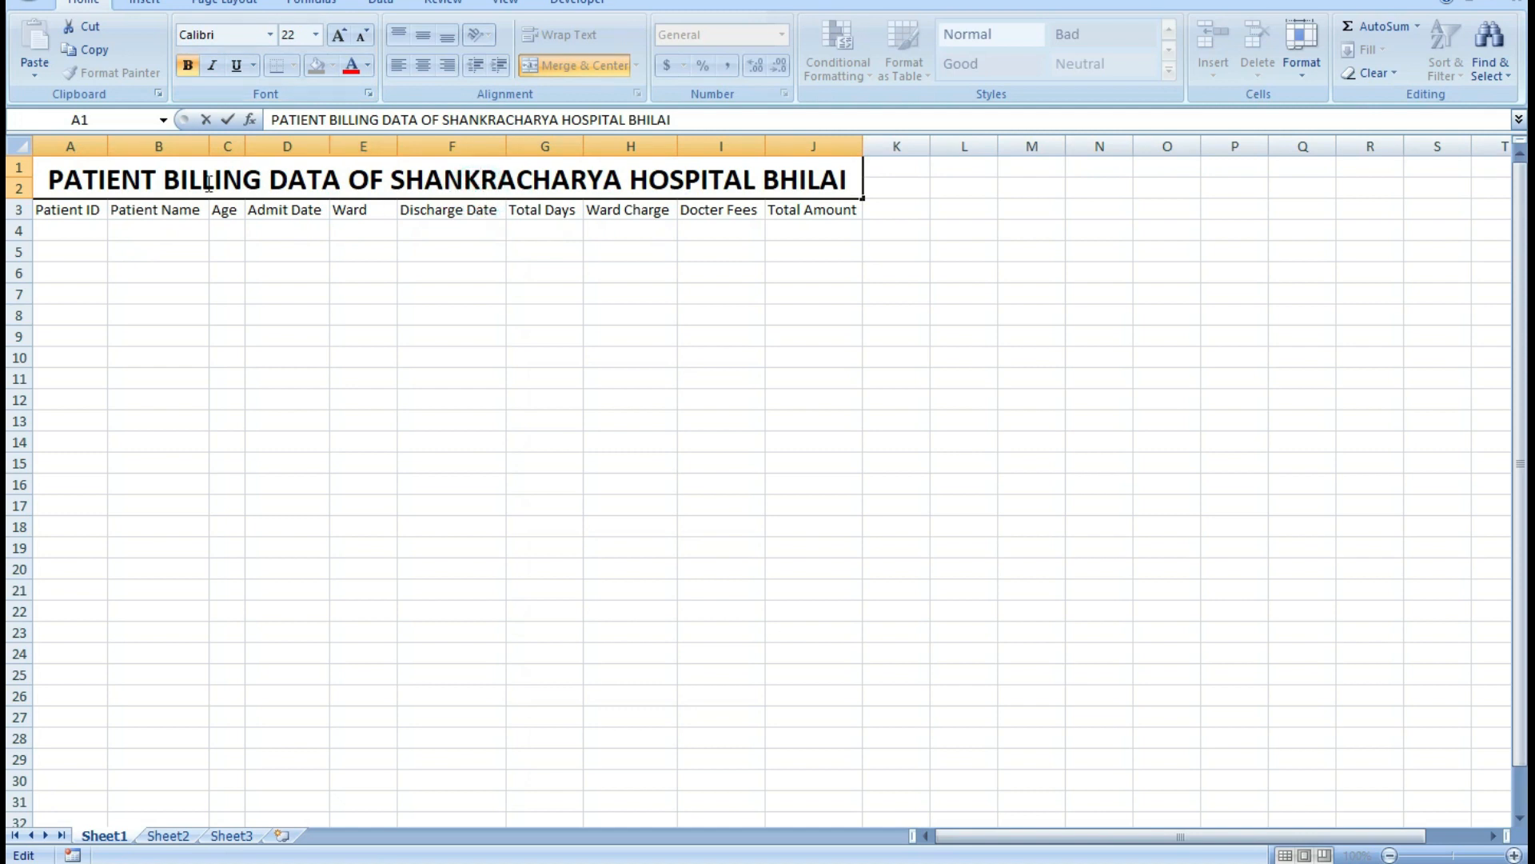
# Change the font of the whole title in the merged cell to Arial Black.
pyautogui.moveTo(56, 171); pyautogui.dragTo(868, 176)
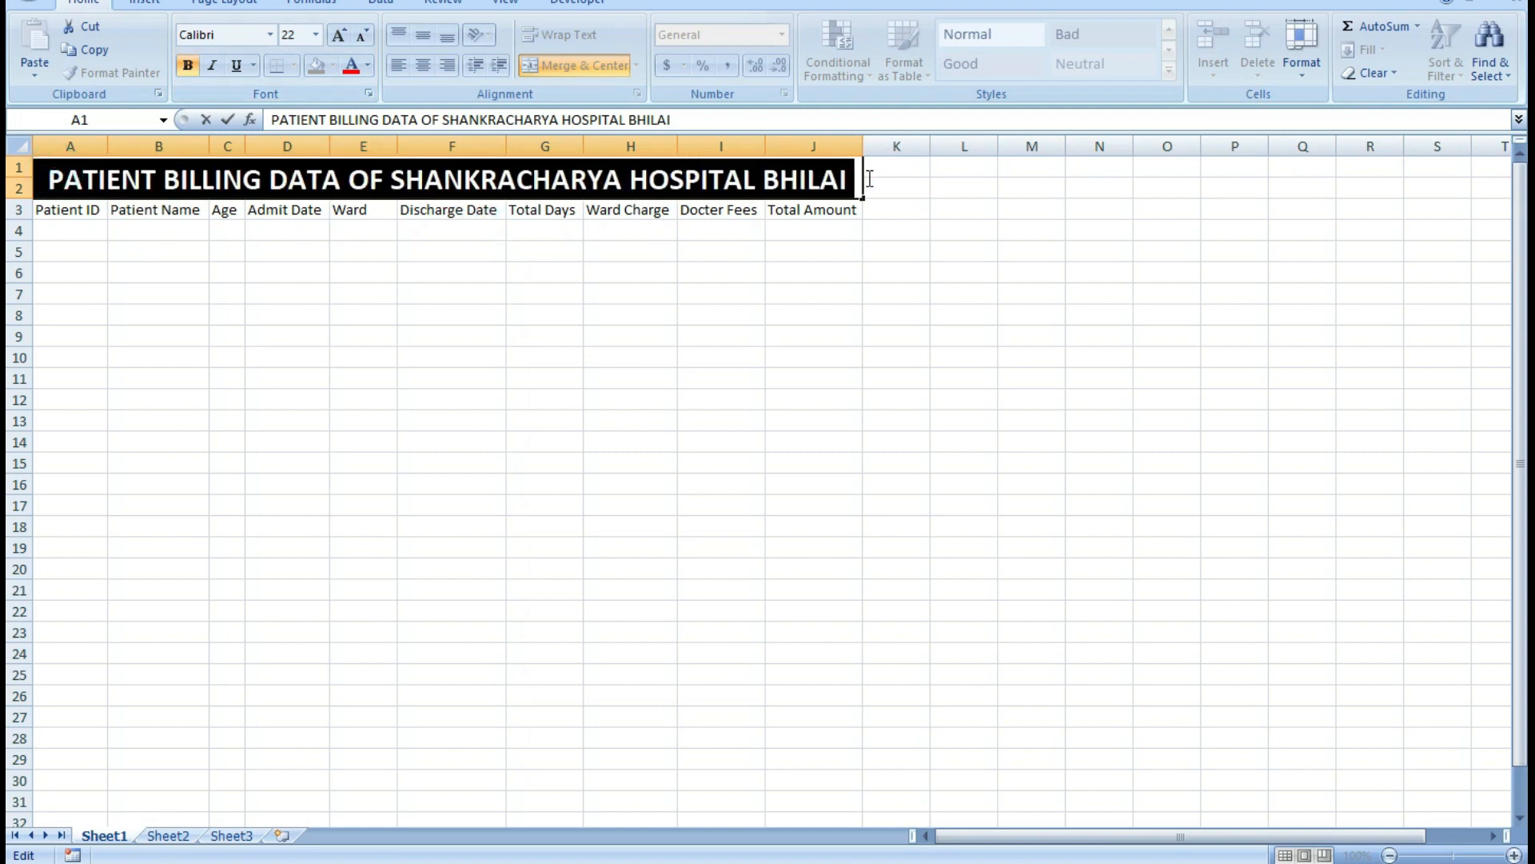
pyautogui.click(271, 36)
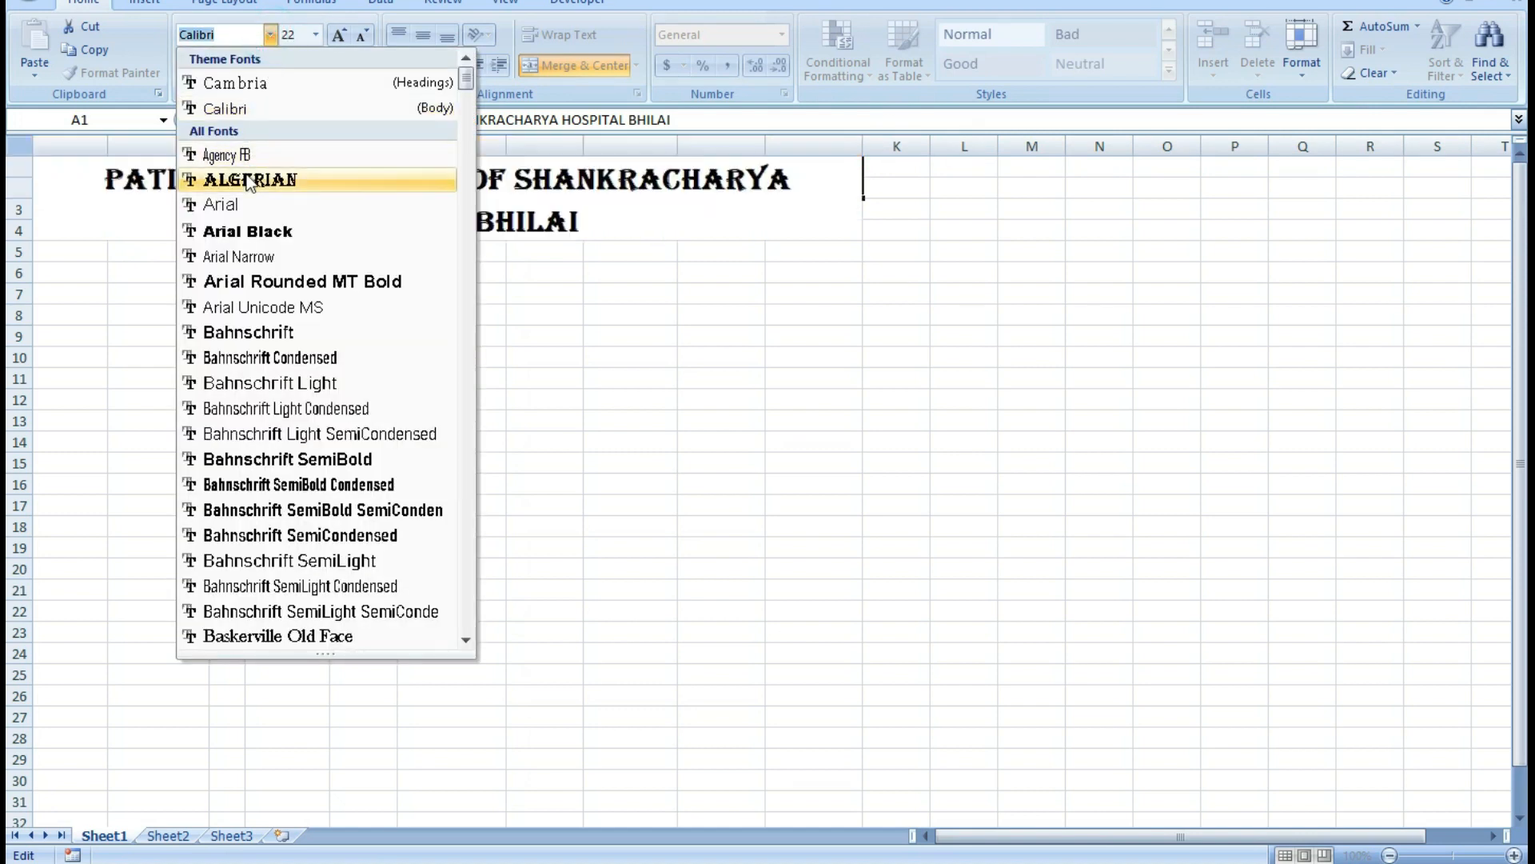
pyautogui.click(248, 231)
pyautogui.press('Right')
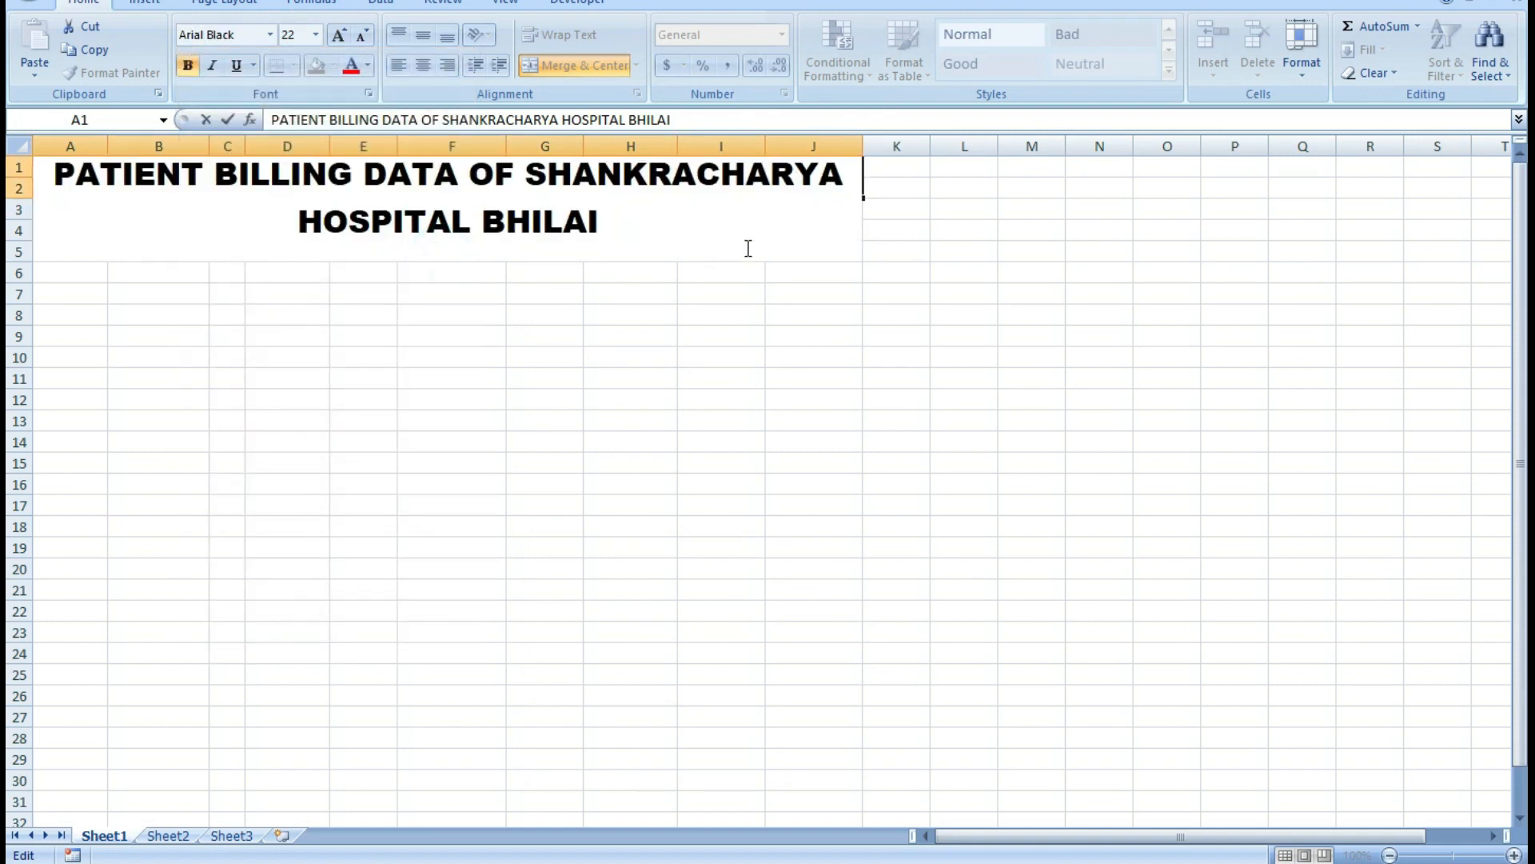
# Reduce the title text in the merged cell to font size 16.
pyautogui.moveTo(634, 219); pyautogui.dragTo(50, 186)
pyautogui.click(359, 37)
pyautogui.click(359, 37)
pyautogui.click(359, 36)
pyautogui.click(699, 308)
# Fill the merged title cell with a light orange theme colour.
pyautogui.click(557, 178)
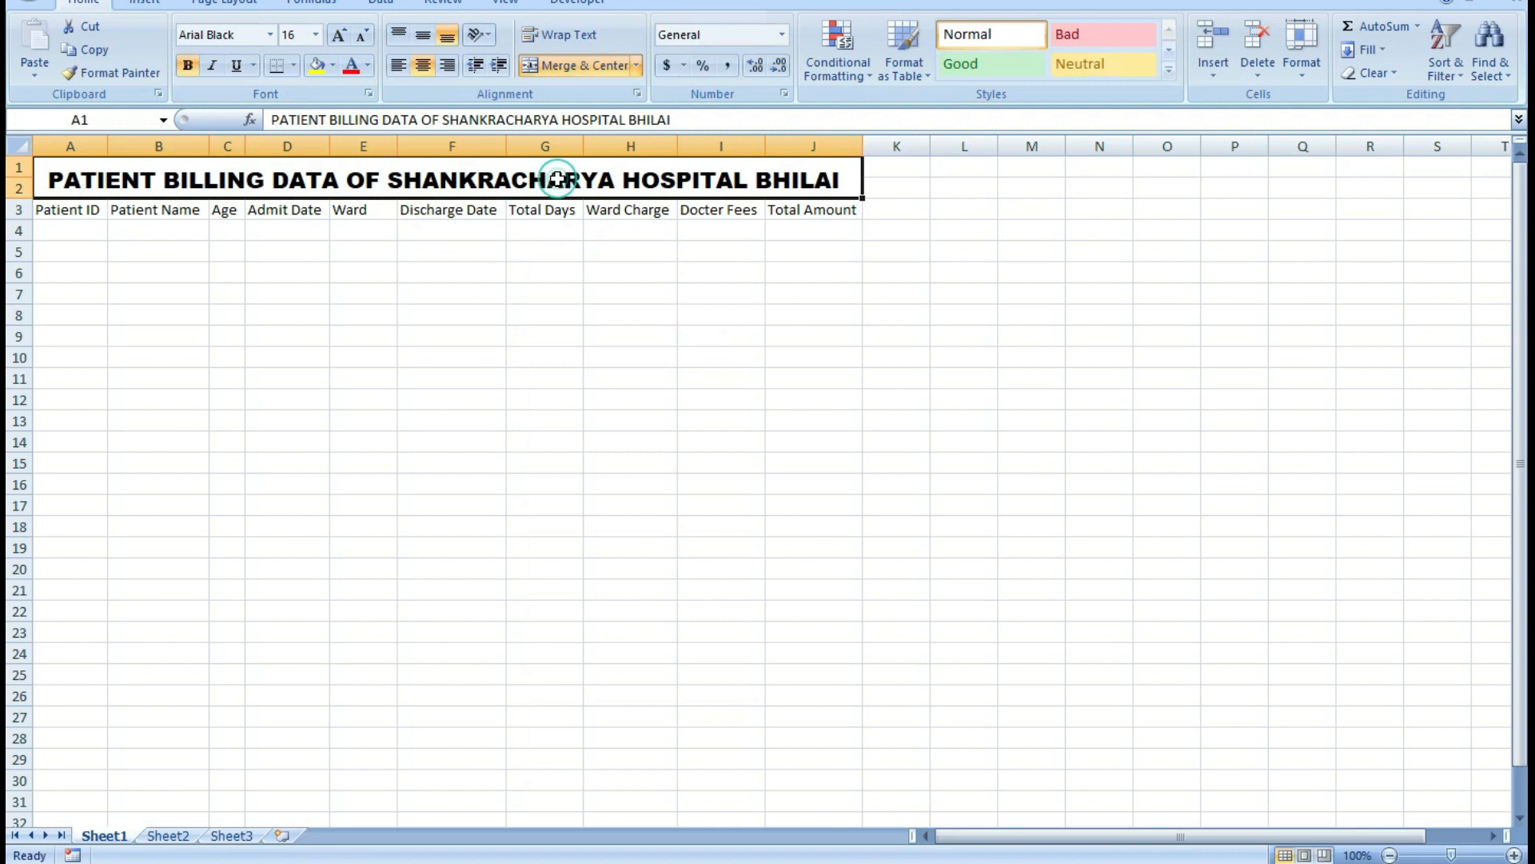
pyautogui.click(334, 68)
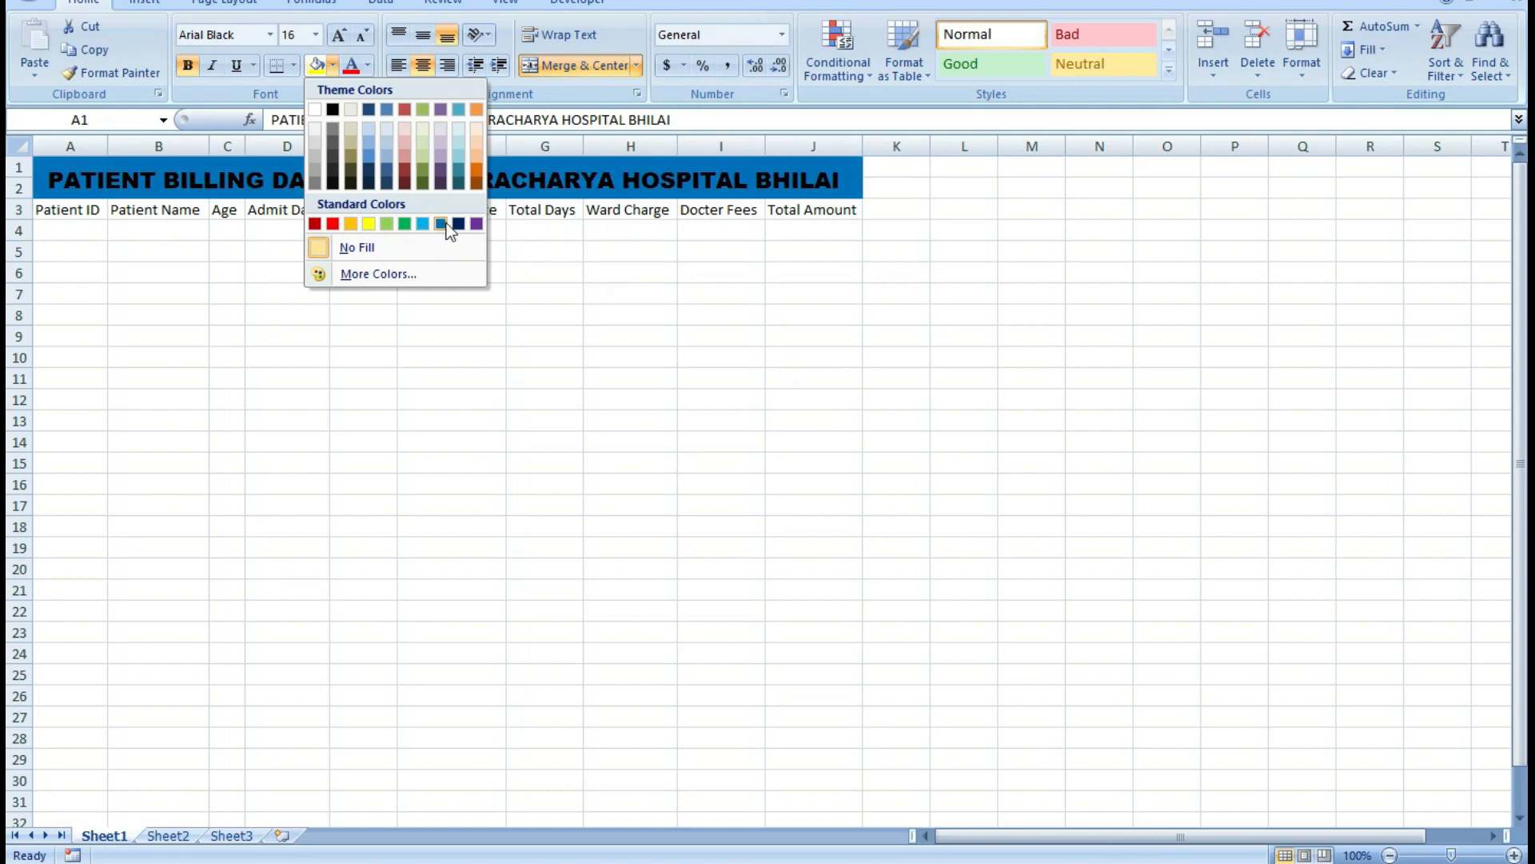
pyautogui.click(477, 149)
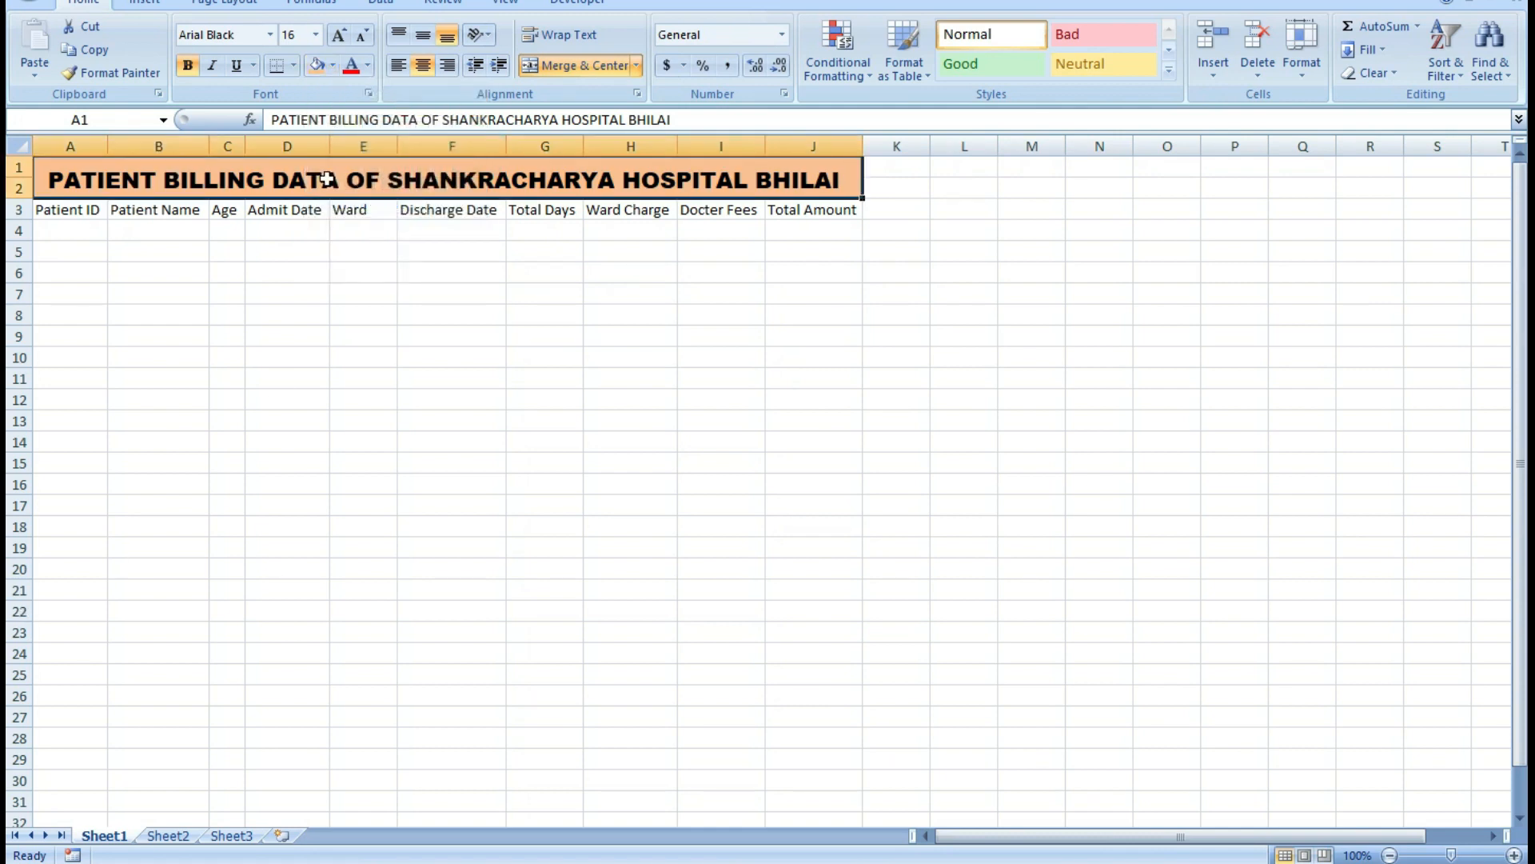
# Make the header row A3:J3 bold and fill it with standard yellow.
pyautogui.moveTo(64, 209); pyautogui.dragTo(818, 211)
pyautogui.click(189, 67)
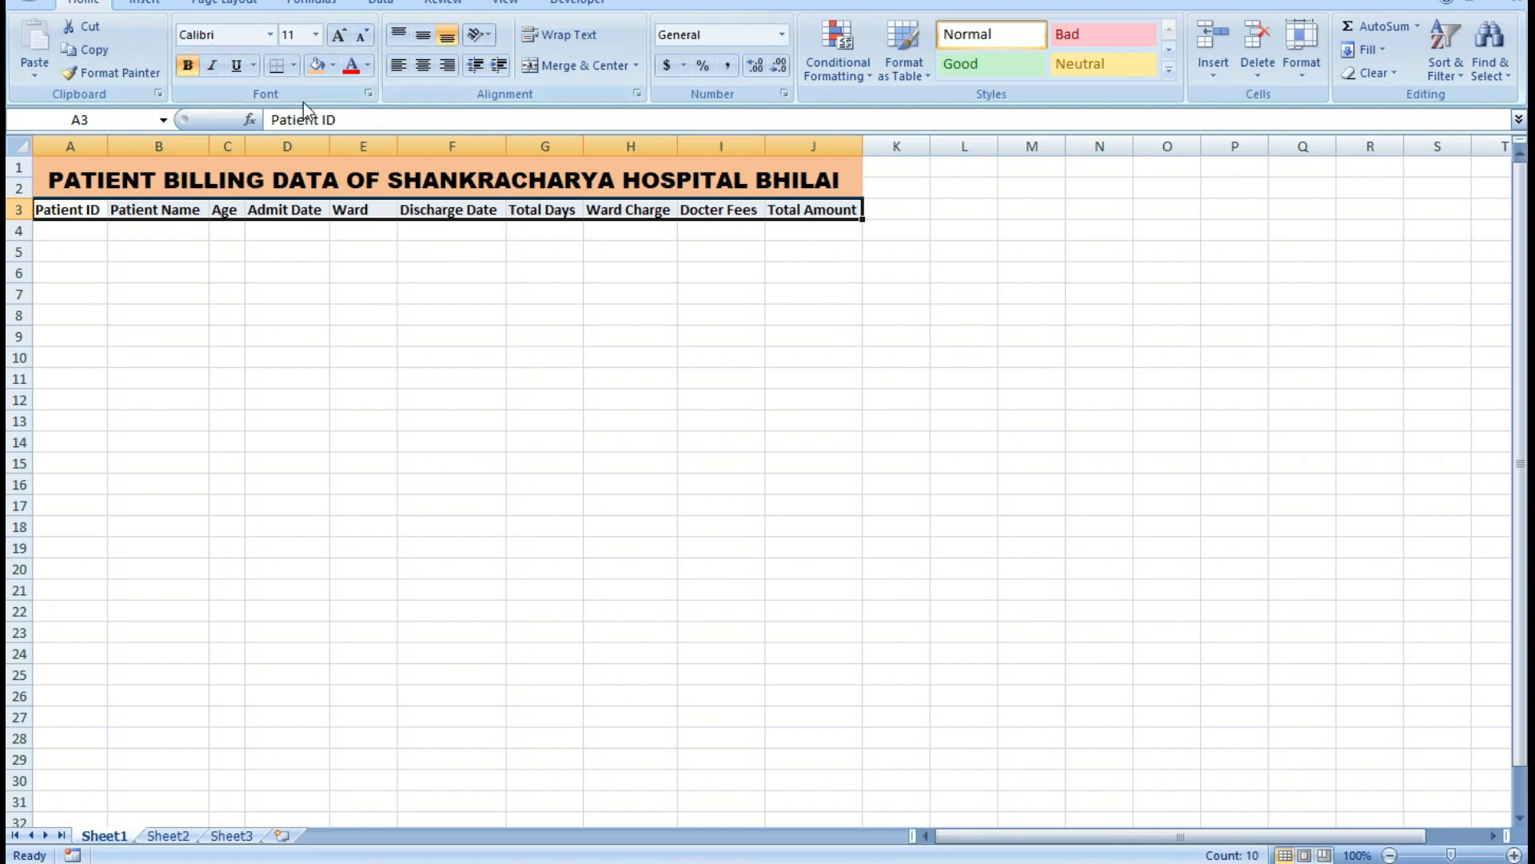
pyautogui.click(331, 68)
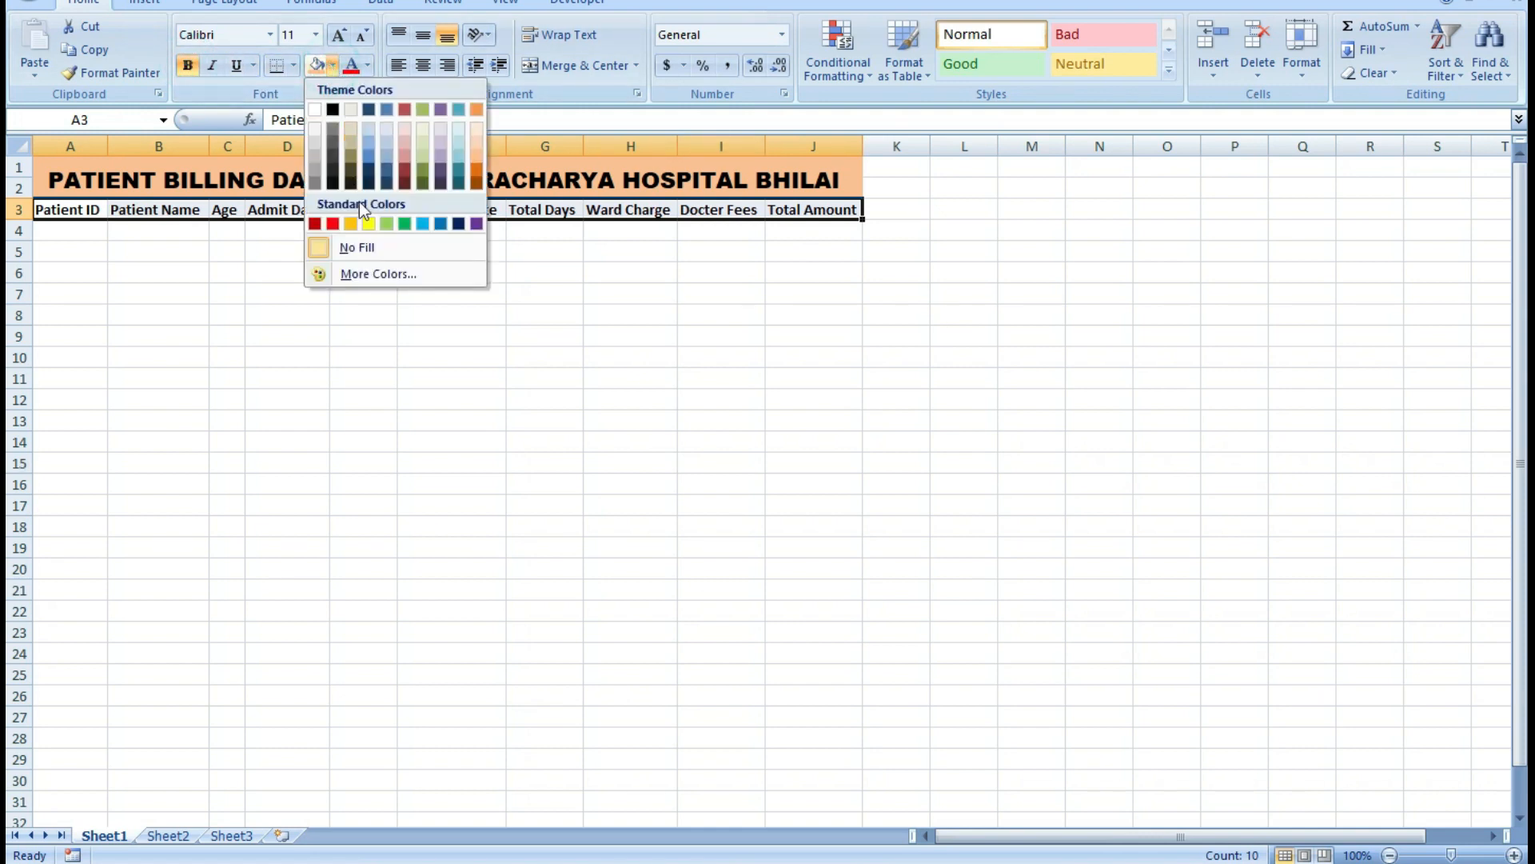
pyautogui.click(367, 224)
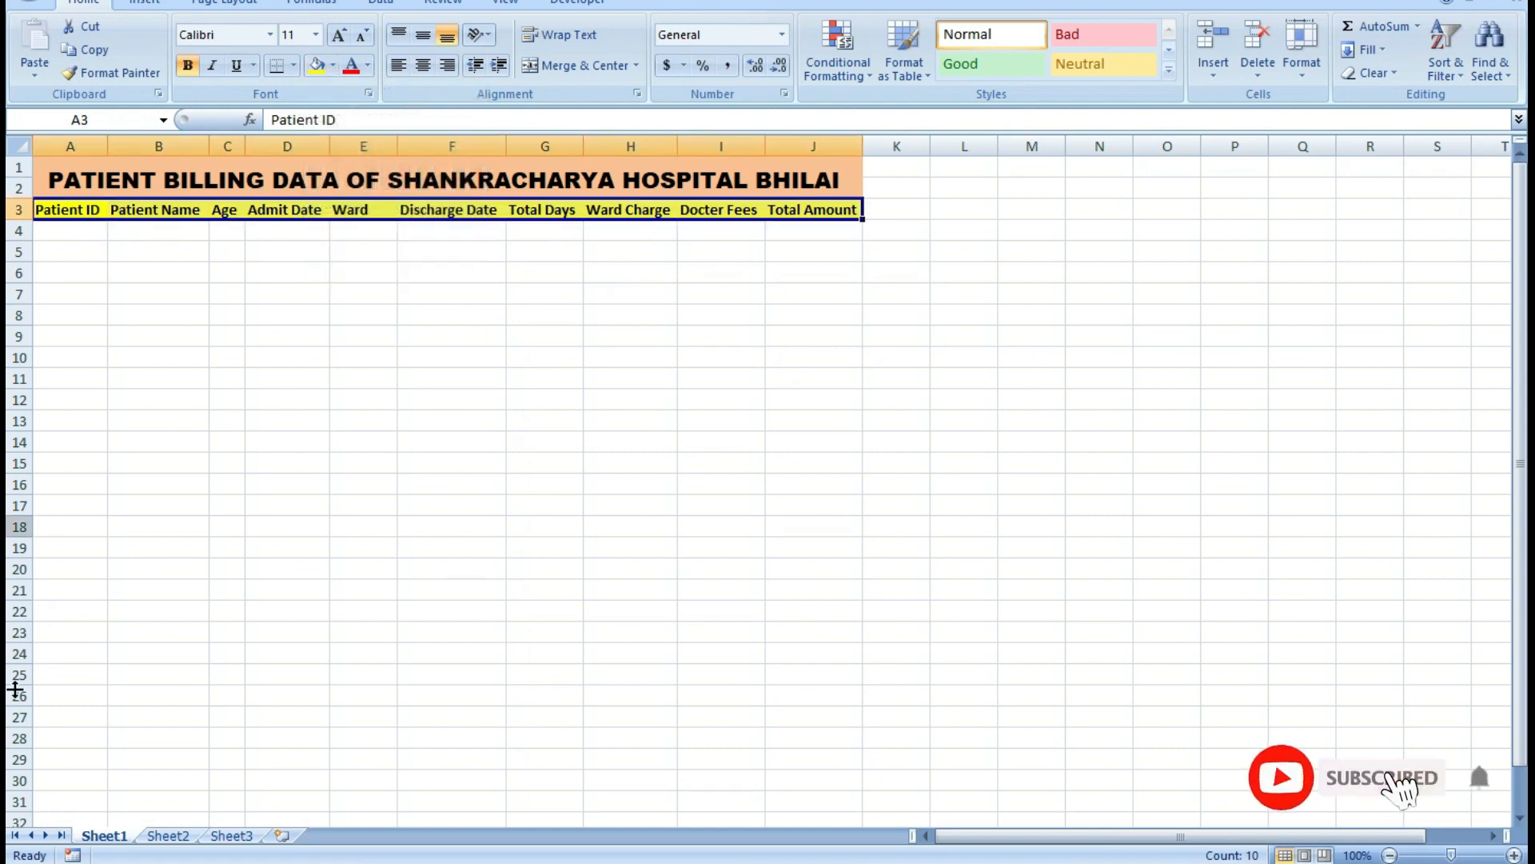
# Enter the first two consecutive patient IDs in cells A4 and A5.
pyautogui.click(70, 231)
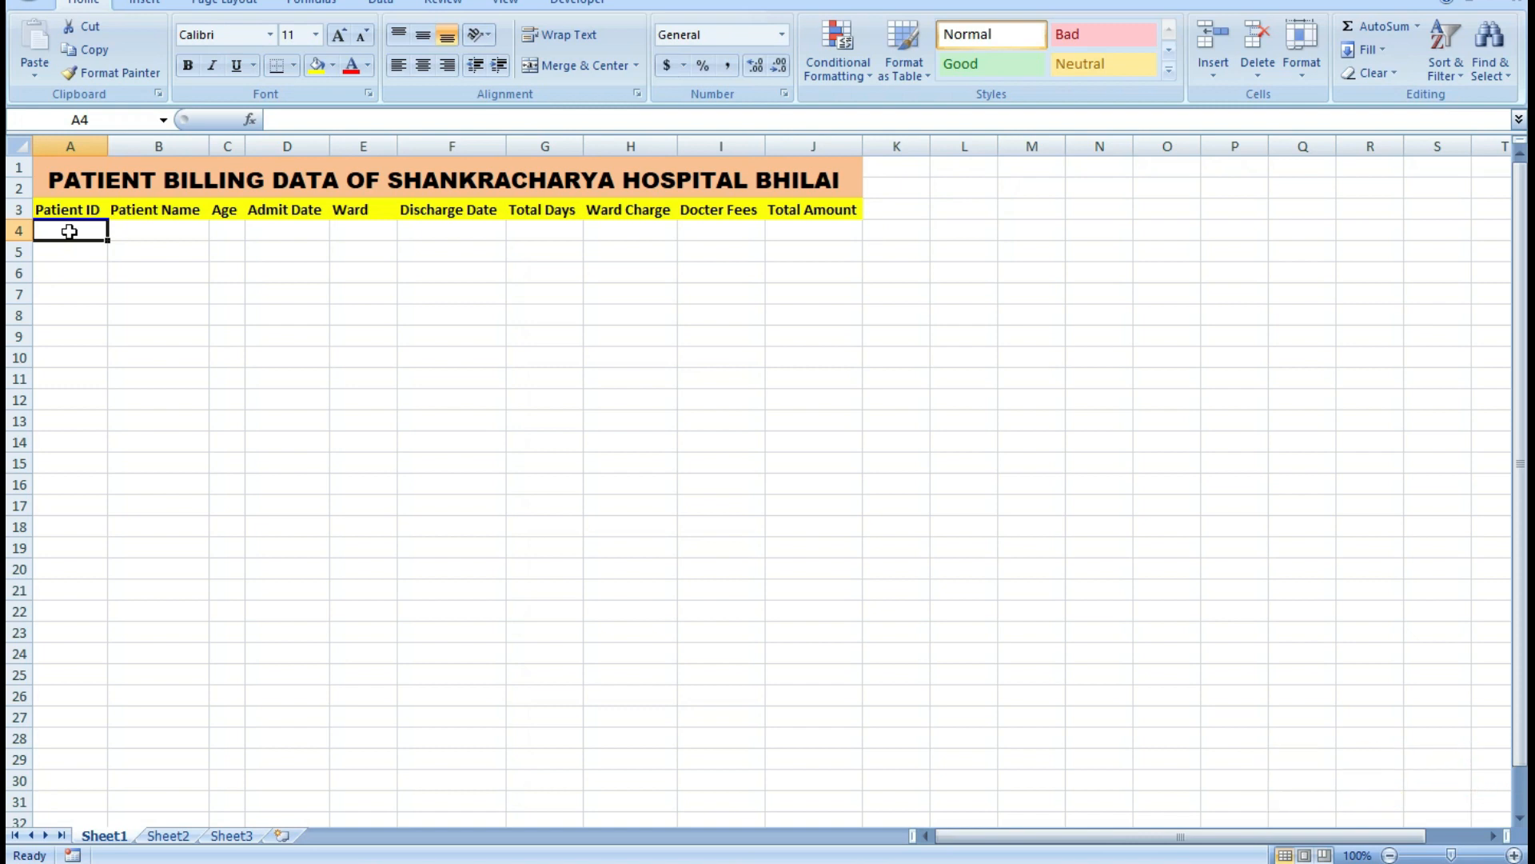
pyautogui.write('MJ')
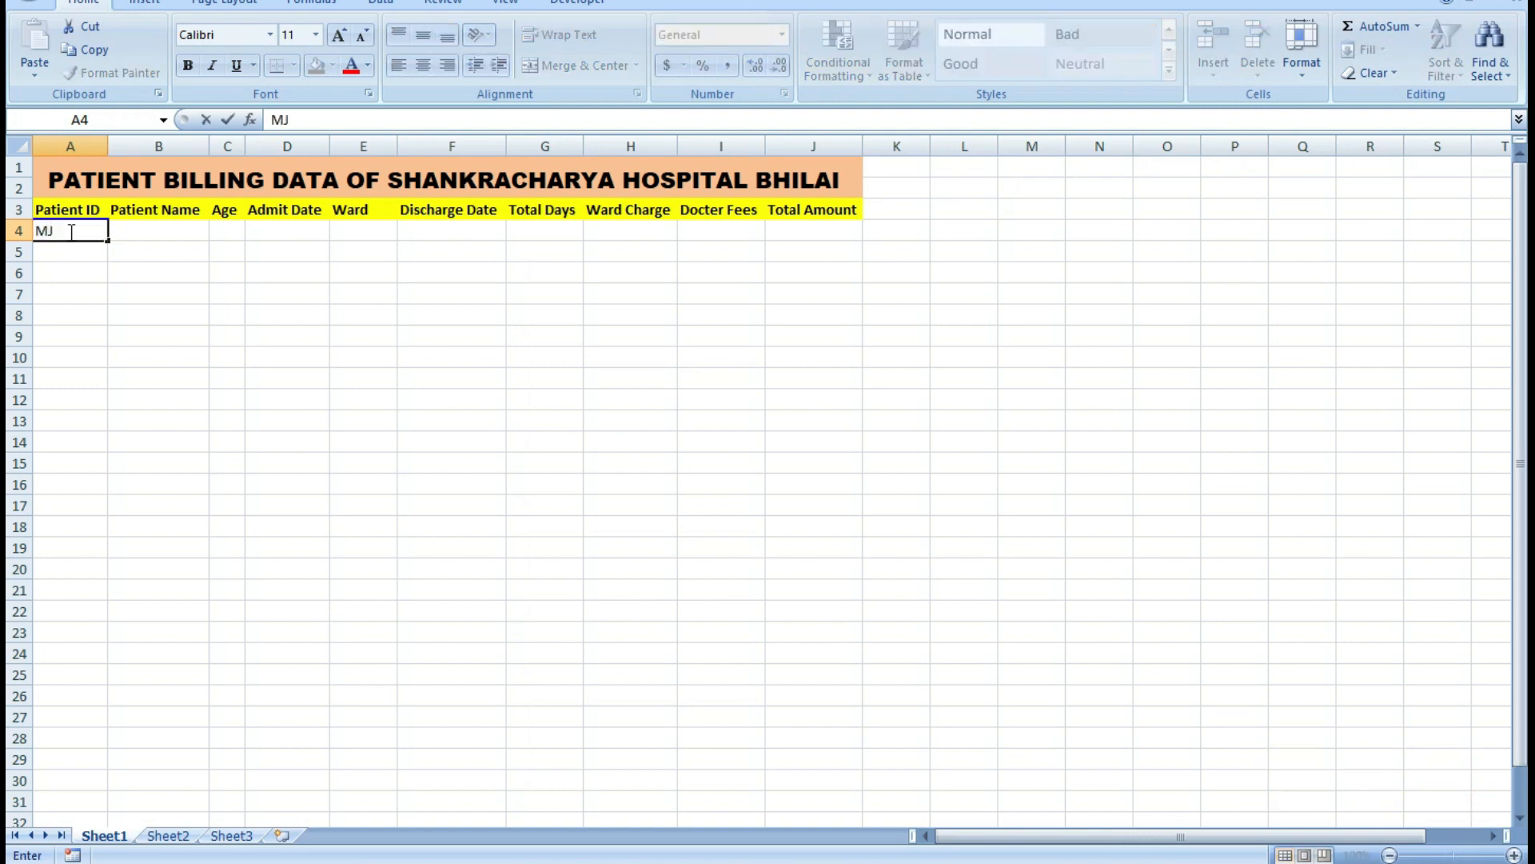
pyautogui.write('01')
pyautogui.press('Return')
pyautogui.write('MJ102')
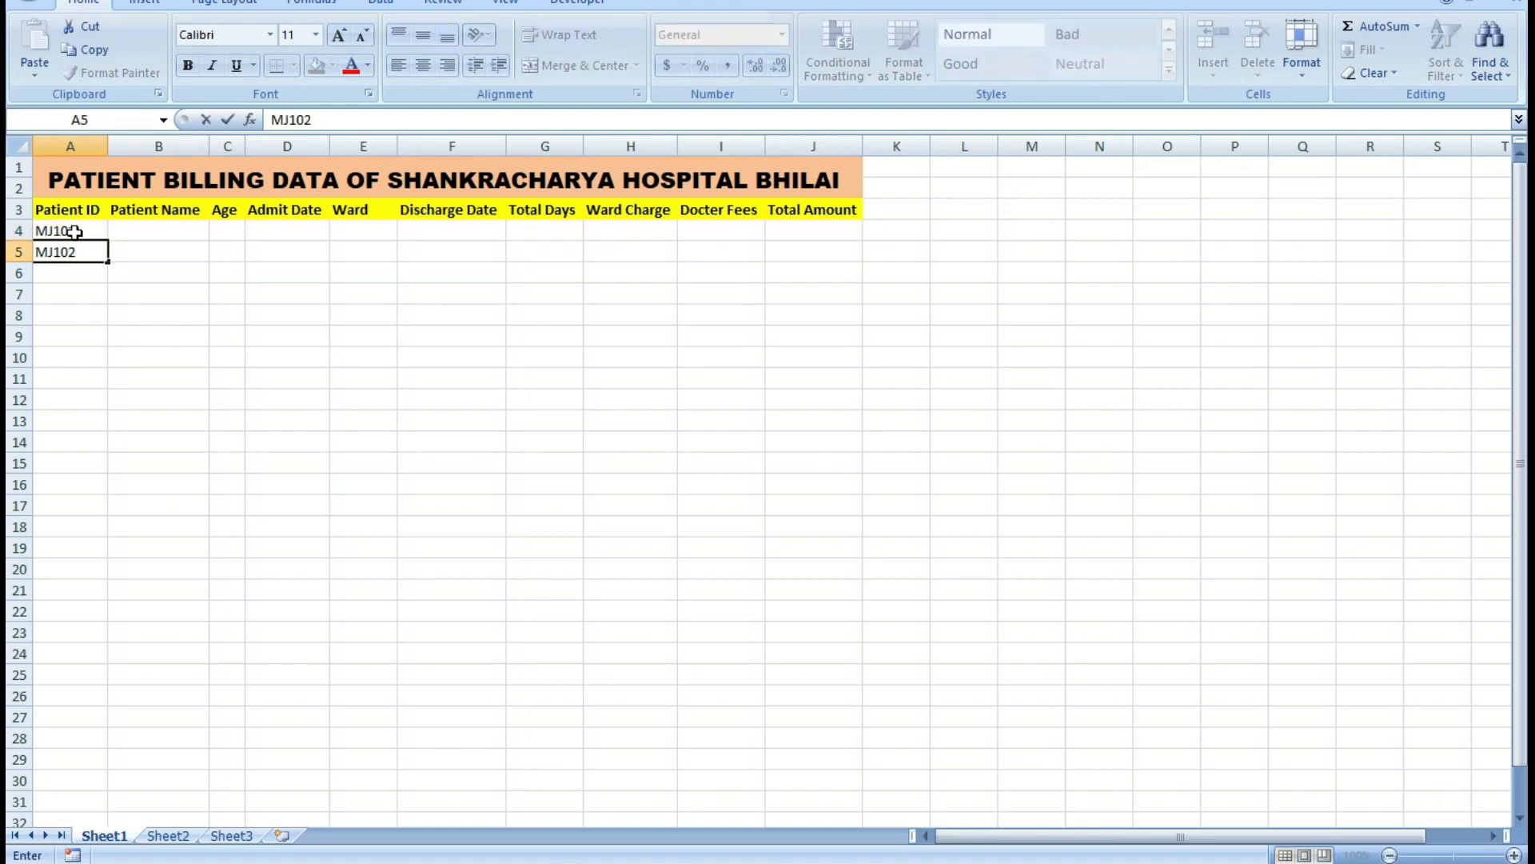
# Extend the patient ID series from A4:A5 down to cell A13.
pyautogui.moveTo(70, 231); pyautogui.dragTo(110, 438)
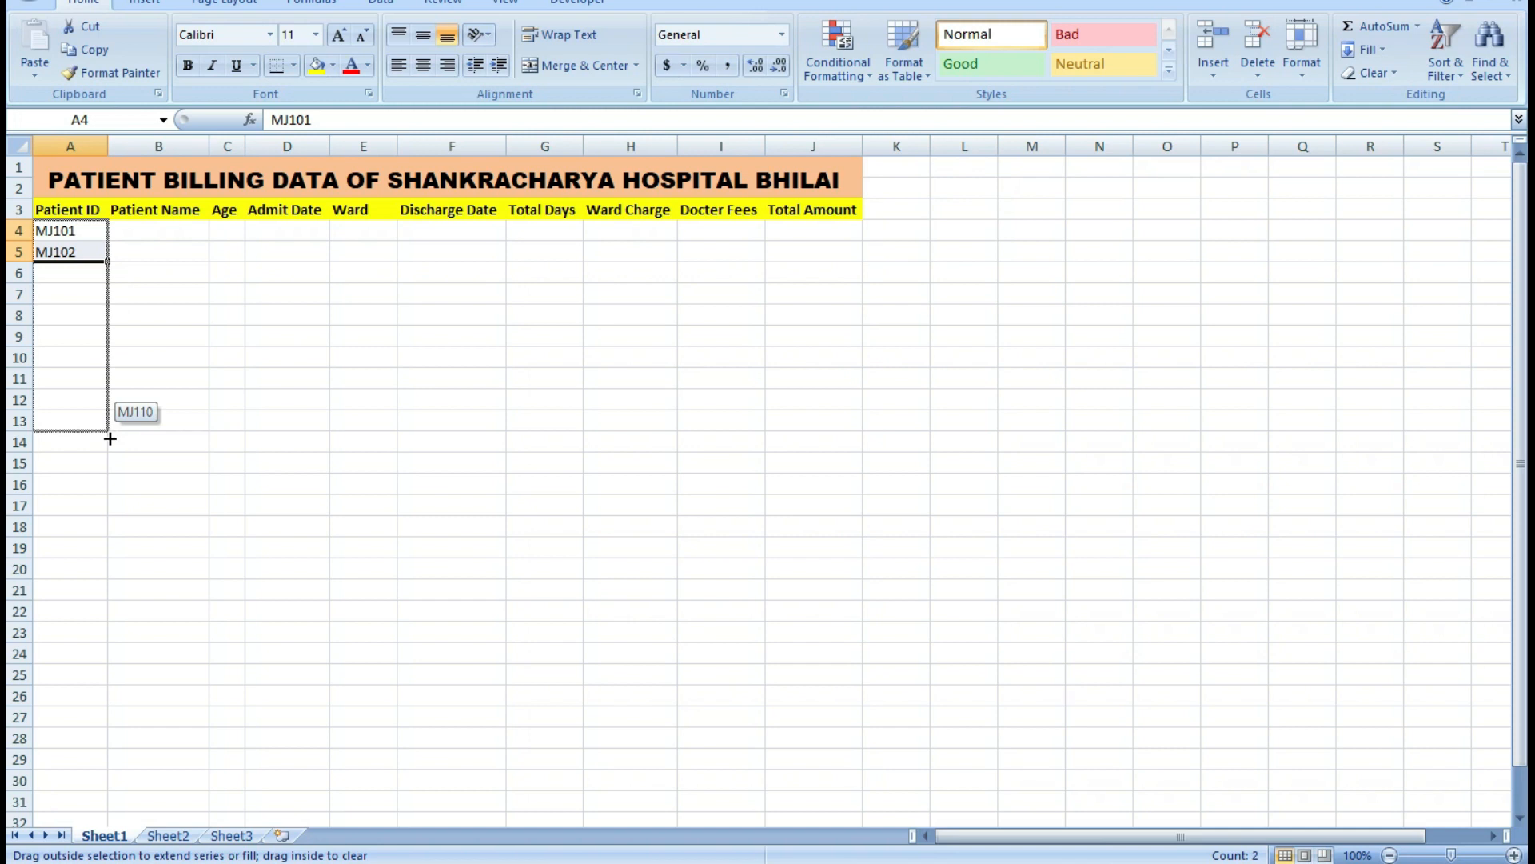
pyautogui.moveTo(109, 438); pyautogui.dragTo(109, 478)
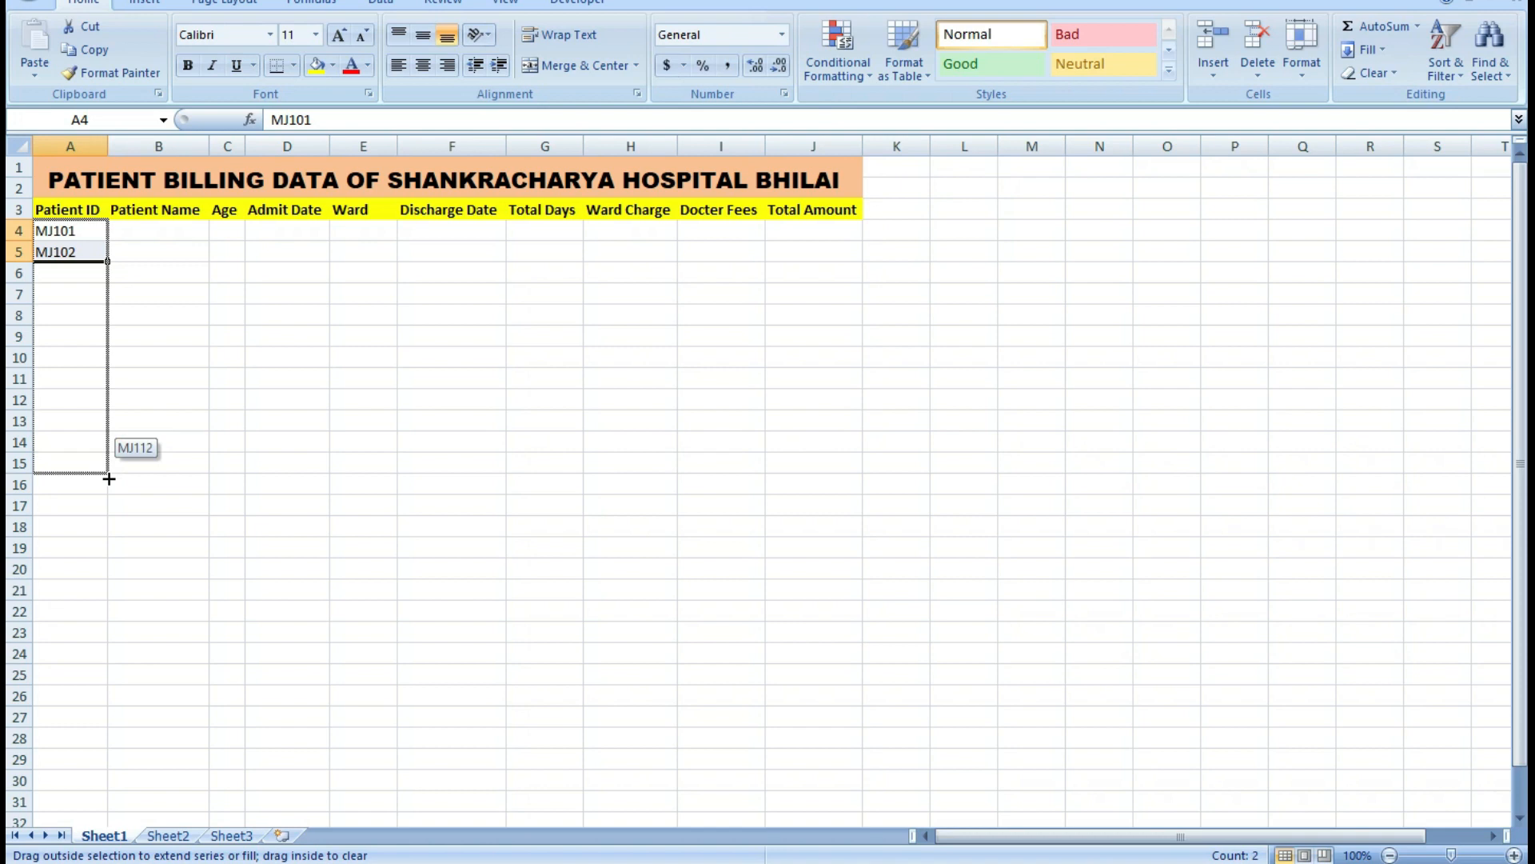
pyautogui.moveTo(109, 472); pyautogui.dragTo(104, 435)
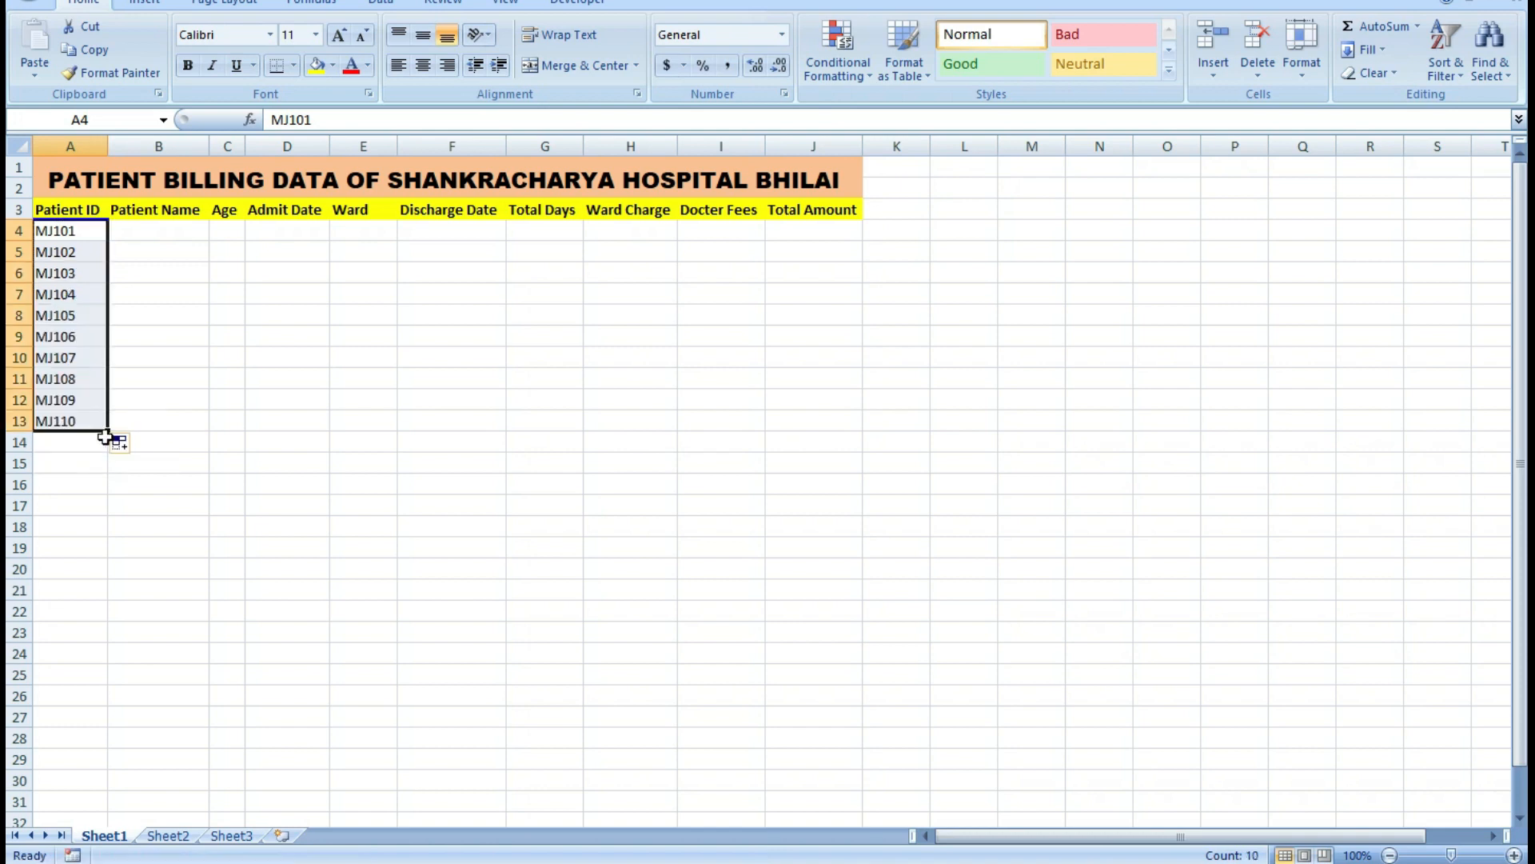
# Apply All Borders to the header and data range A3:J13.
pyautogui.click(126, 234)
pyautogui.moveTo(58, 206); pyautogui.dragTo(809, 412)
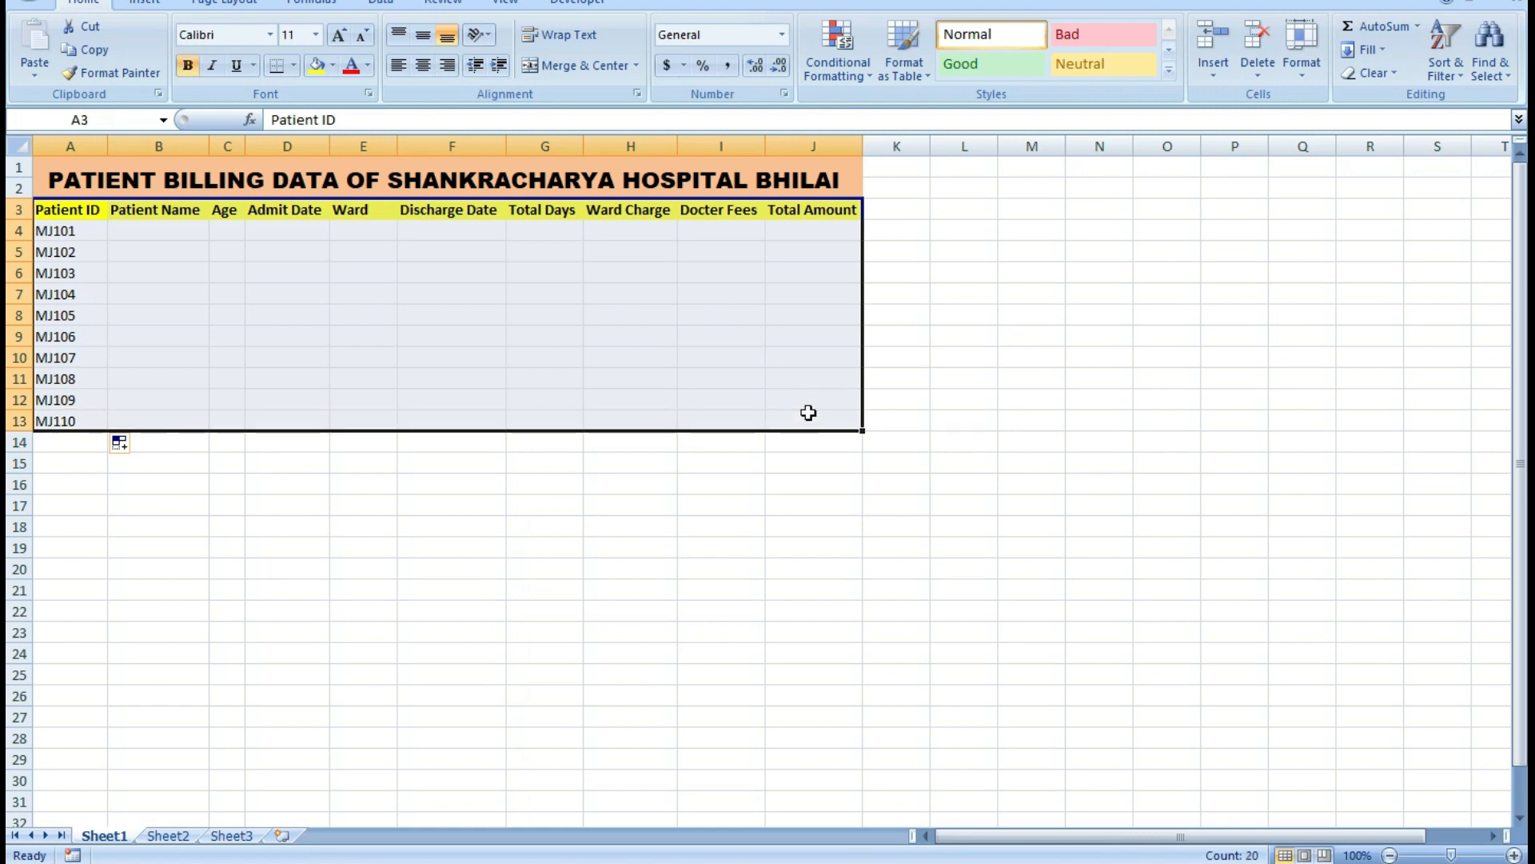
pyautogui.click(295, 65)
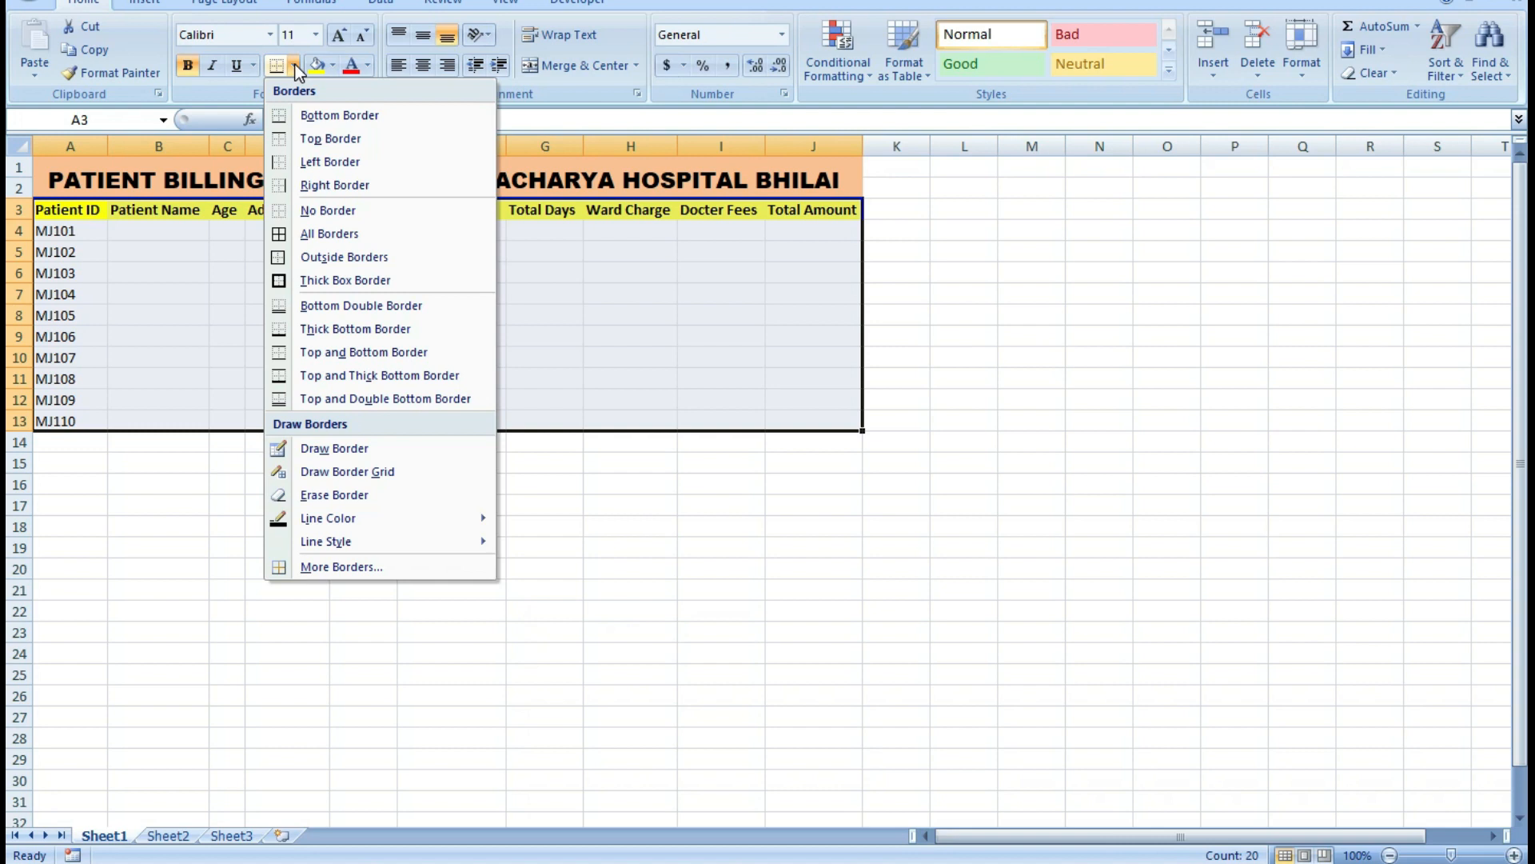
pyautogui.click(344, 233)
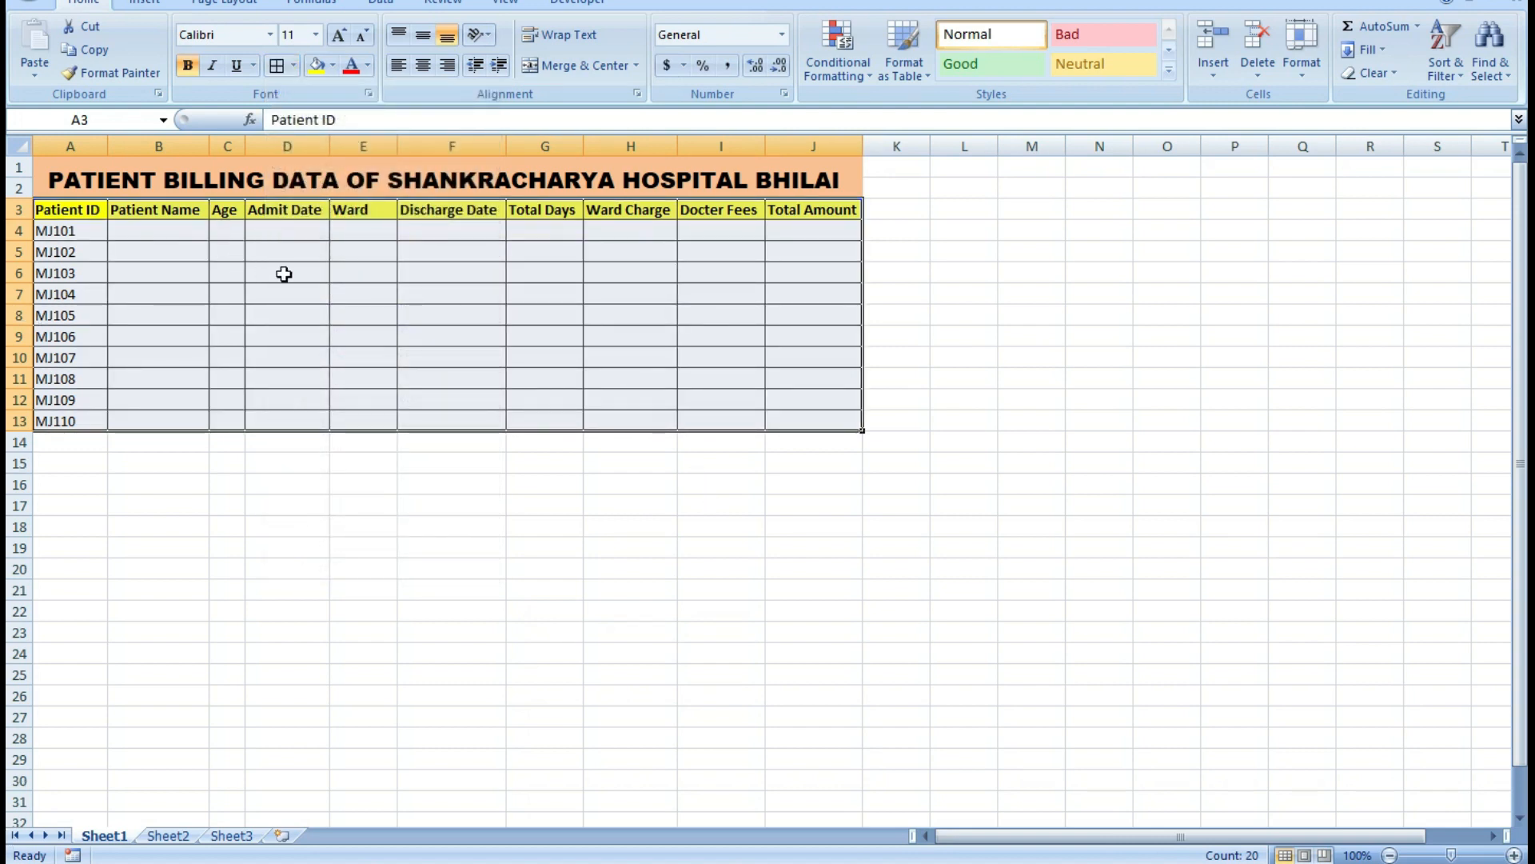
# Apply All Borders to the whole table from the merged title down to row 13.
pyautogui.click(457, 163)
pyautogui.moveTo(457, 164); pyautogui.dragTo(509, 411)
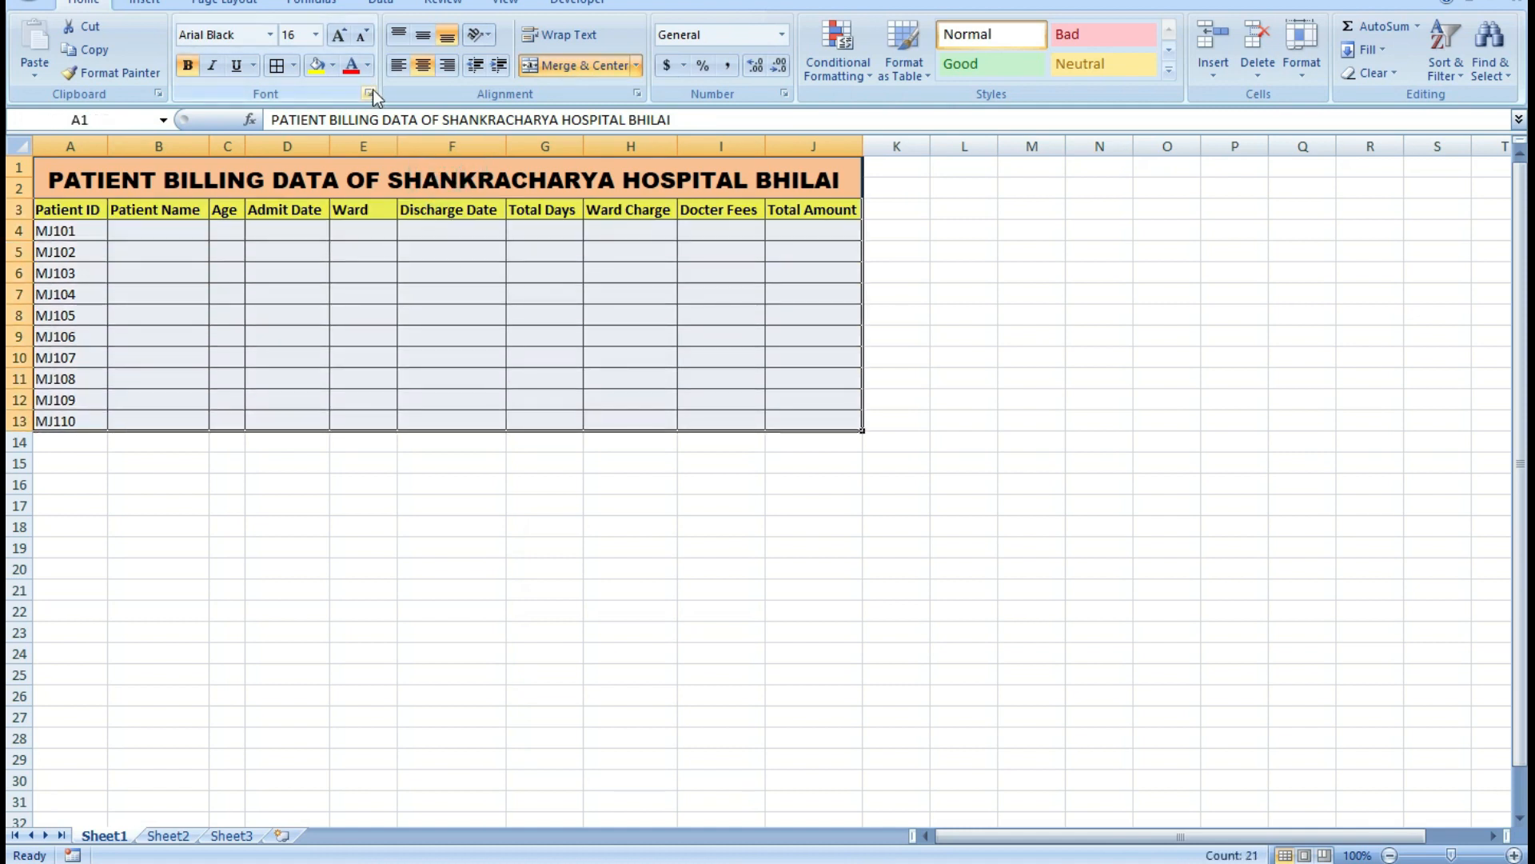
pyautogui.click(295, 65)
pyautogui.click(305, 233)
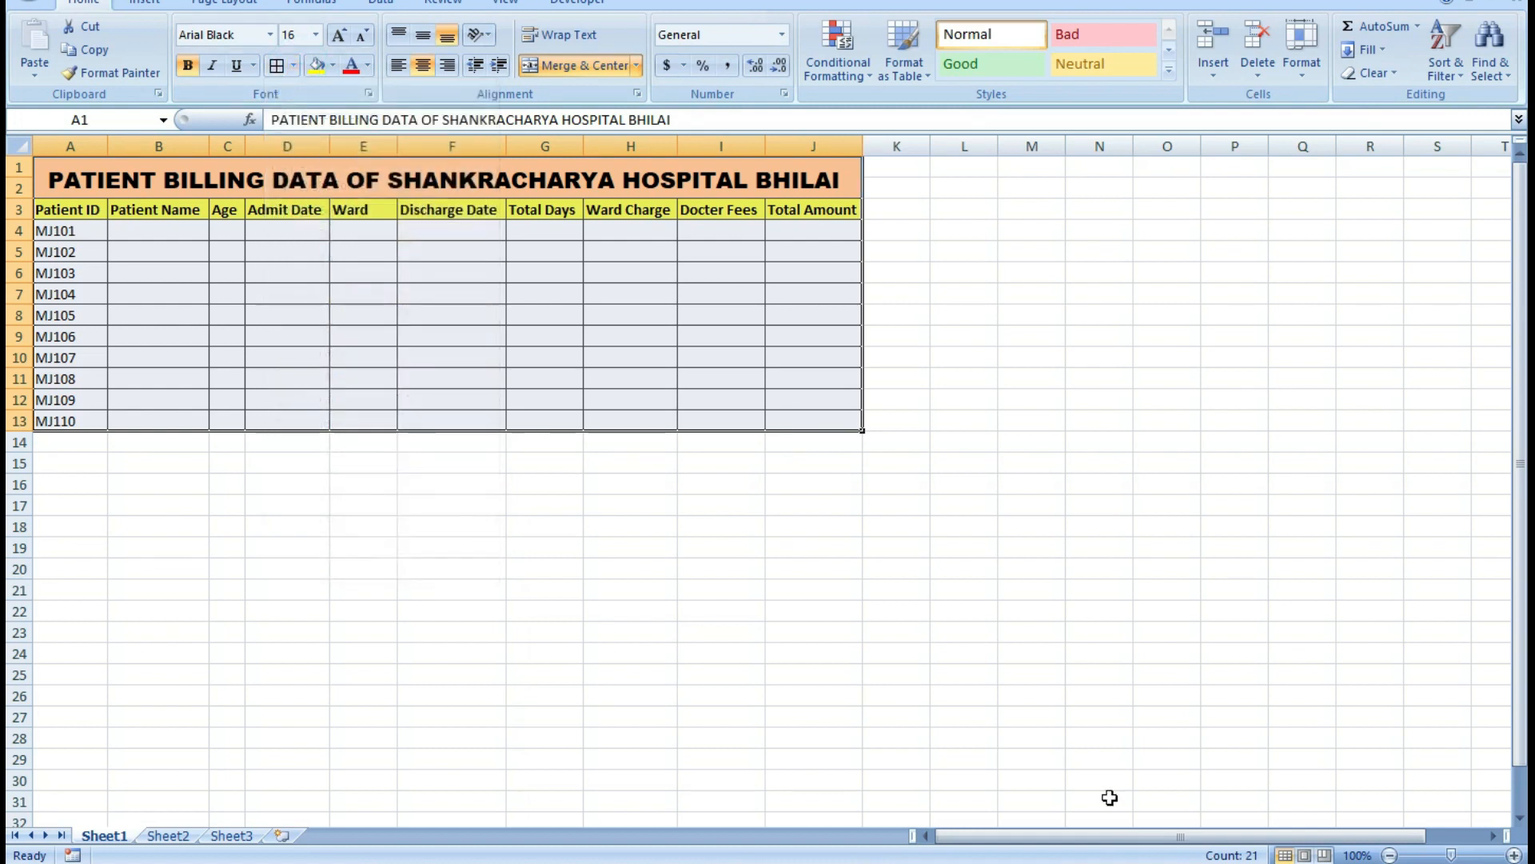
# Enter the first patient's name in cell B4 with only the initial letter capitalized.
pyautogui.moveTo(1450, 856); pyautogui.dragTo(1461, 855)
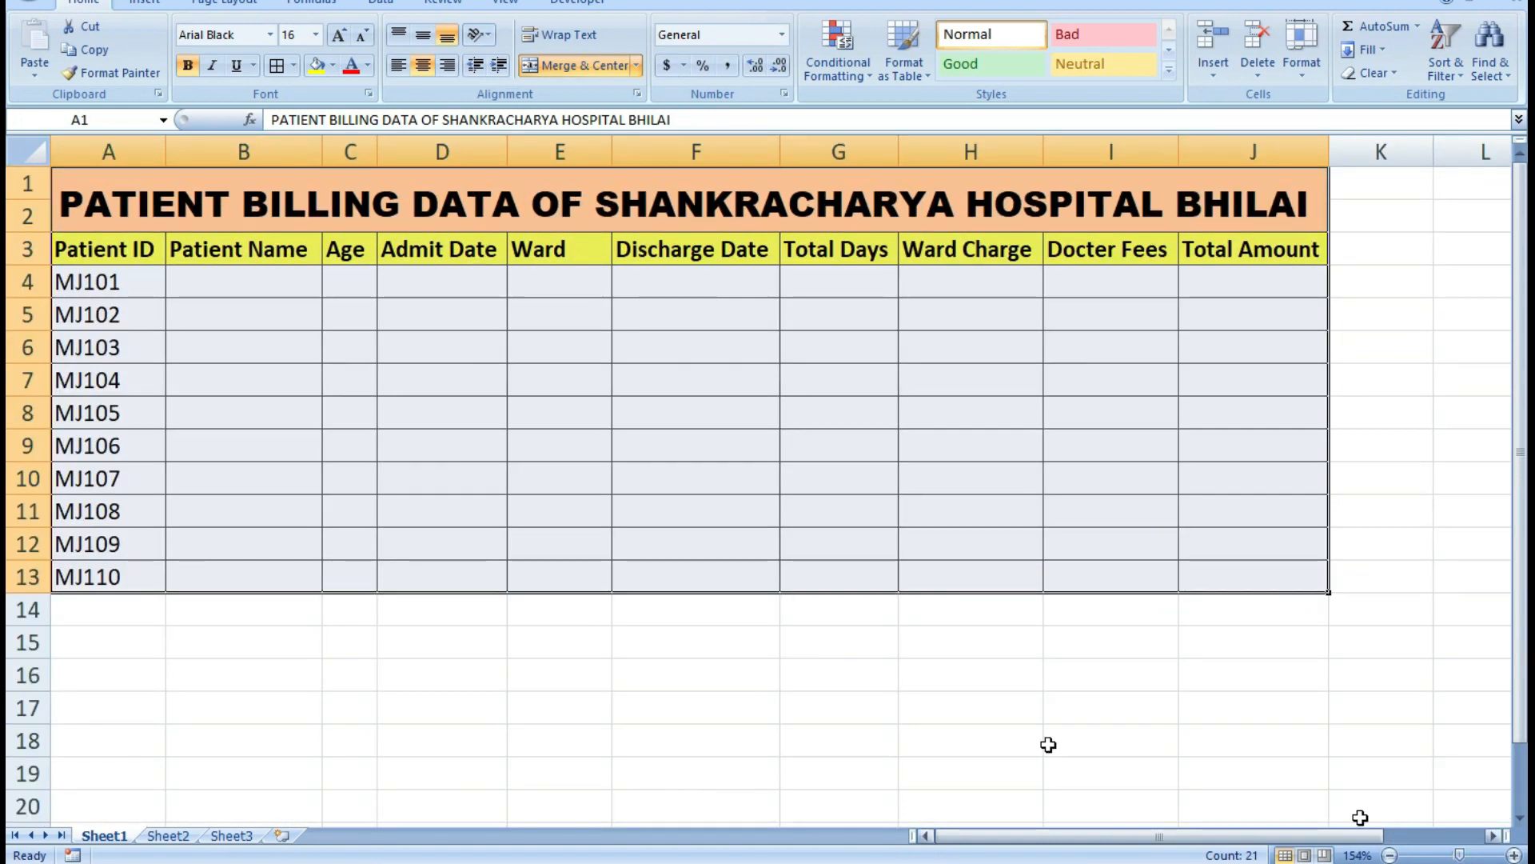
pyautogui.click(248, 291)
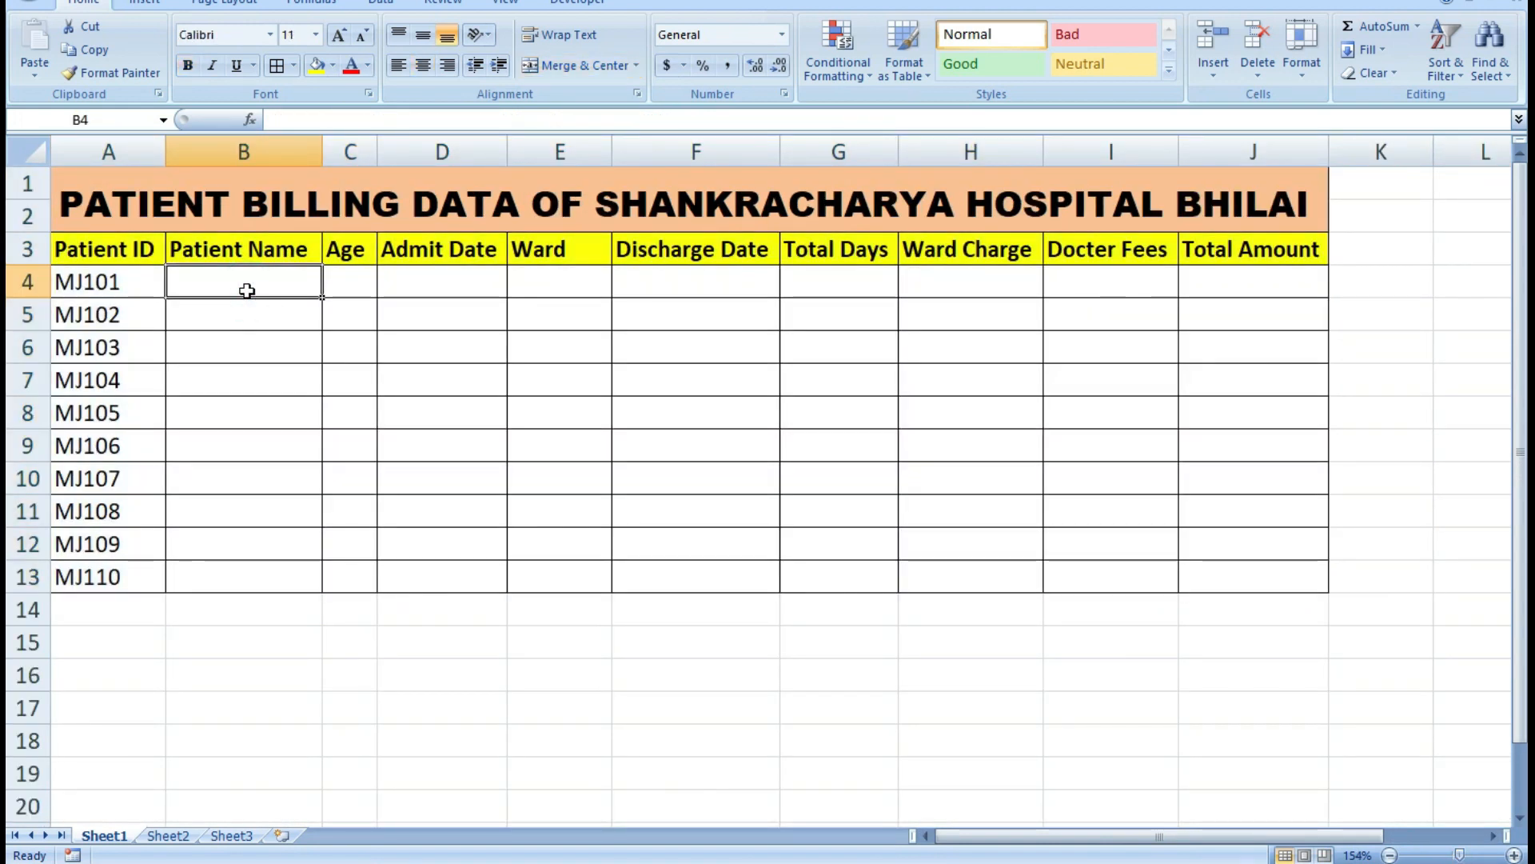
pyautogui.write('DHARMESH')
pyautogui.press('BackSpace')
pyautogui.press('BackSpace')
pyautogui.press('BackSpace')
pyautogui.press('BackSpace')
pyautogui.press('BackSpace')
pyautogui.press('BackSpace')
pyautogui.press('BackSpace')
pyautogui.press('BackSpace')
pyautogui.write('DH')
pyautogui.press('BackSpace')
pyautogui.press('BackSpace')
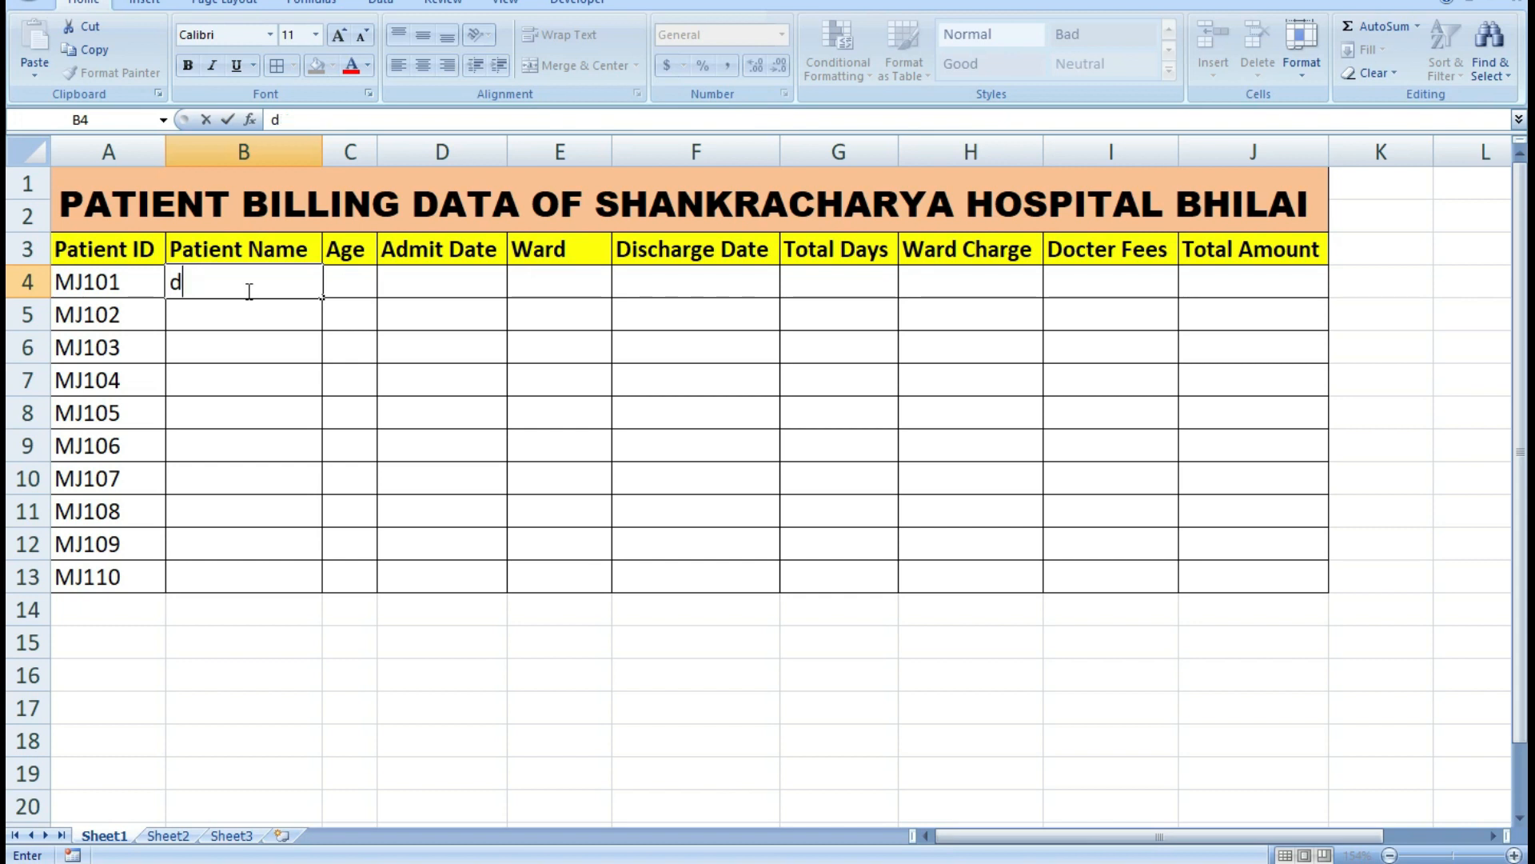
pyautogui.write('Dah')
pyautogui.press('BackSpace')
pyautogui.press('BackSpace')
pyautogui.write('harmesh')
pyautogui.press('Return')
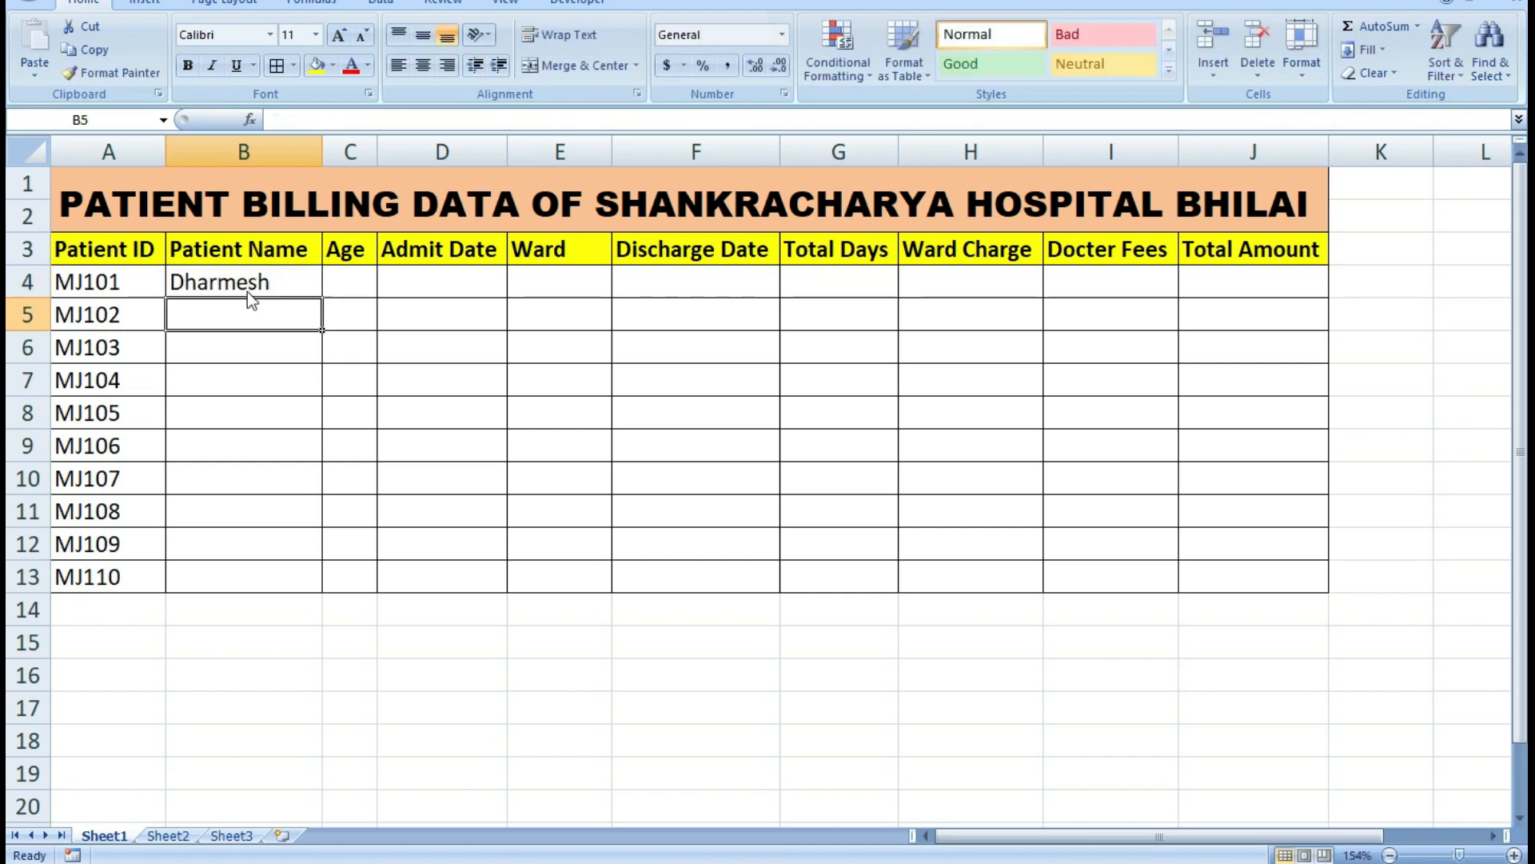
# Enter the next three patient names in cells B5 to B7.
pyautogui.write('Ragav')
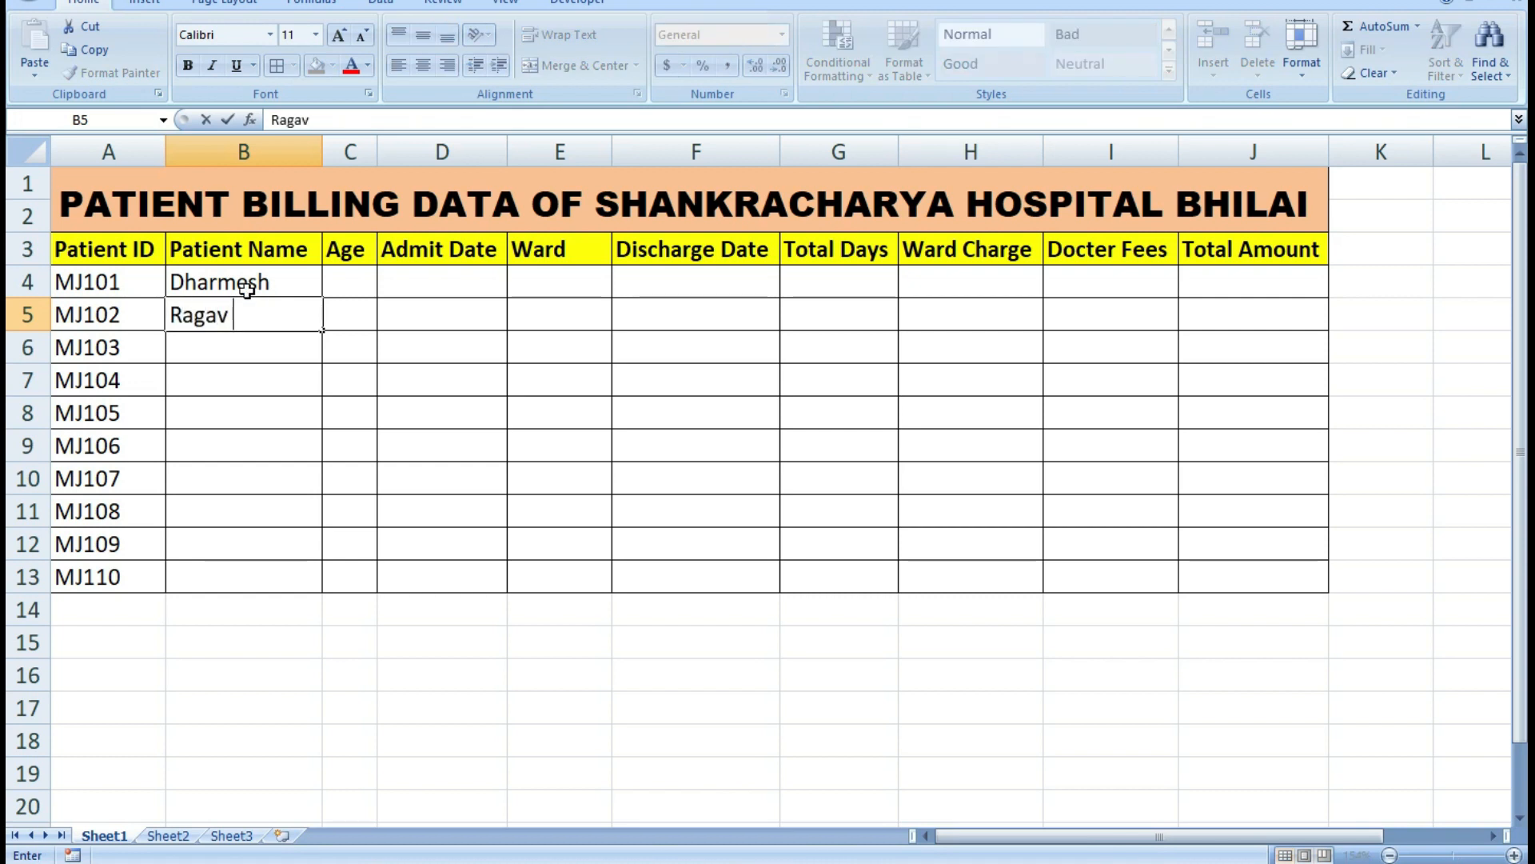
pyautogui.press('Return')
pyautogui.write('Prince')
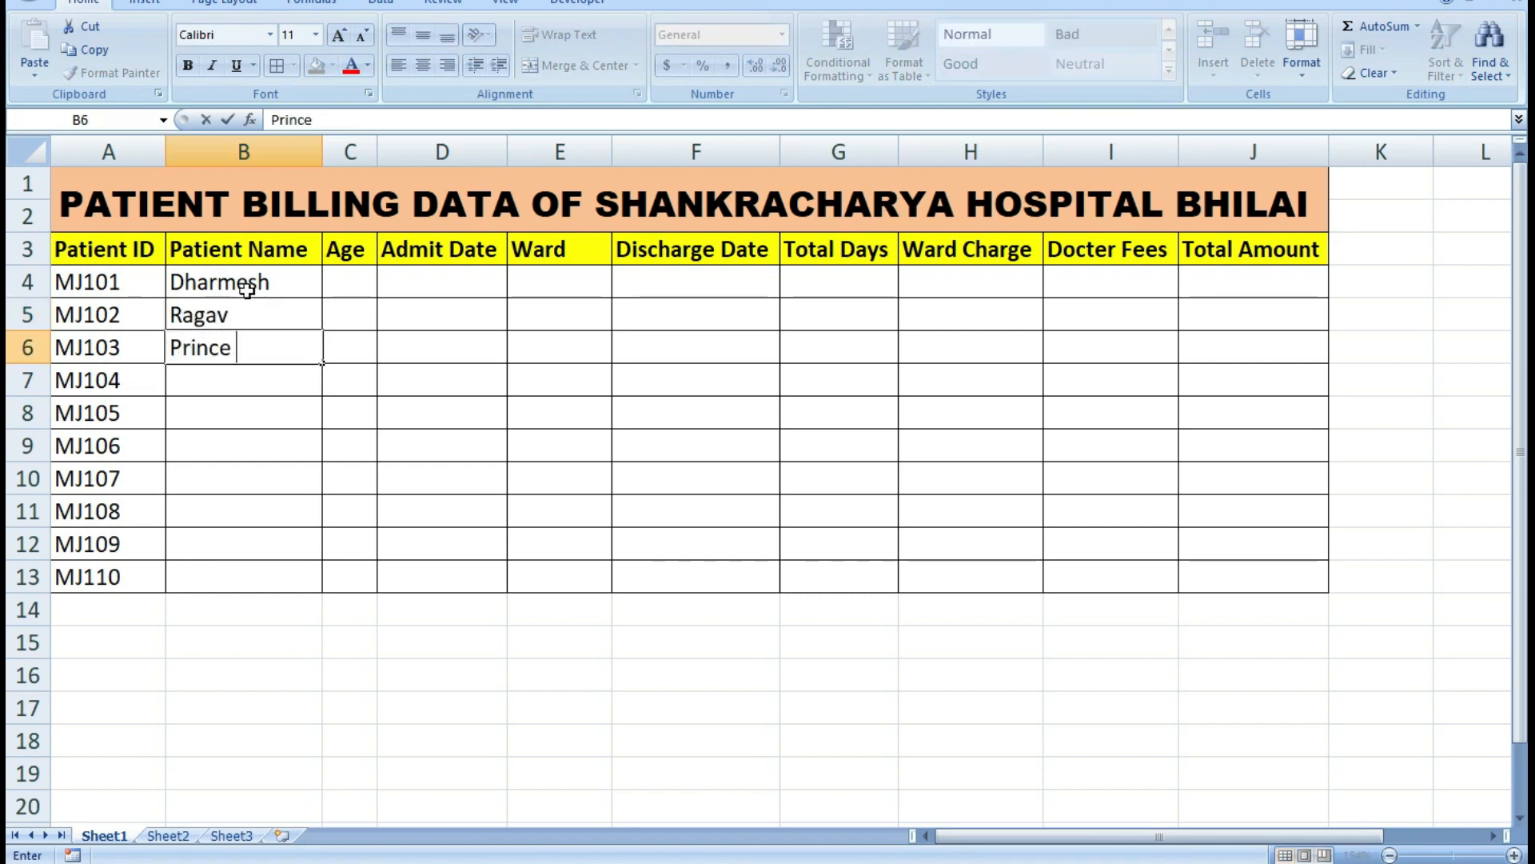
pyautogui.press('Return')
pyautogui.write('Ve')
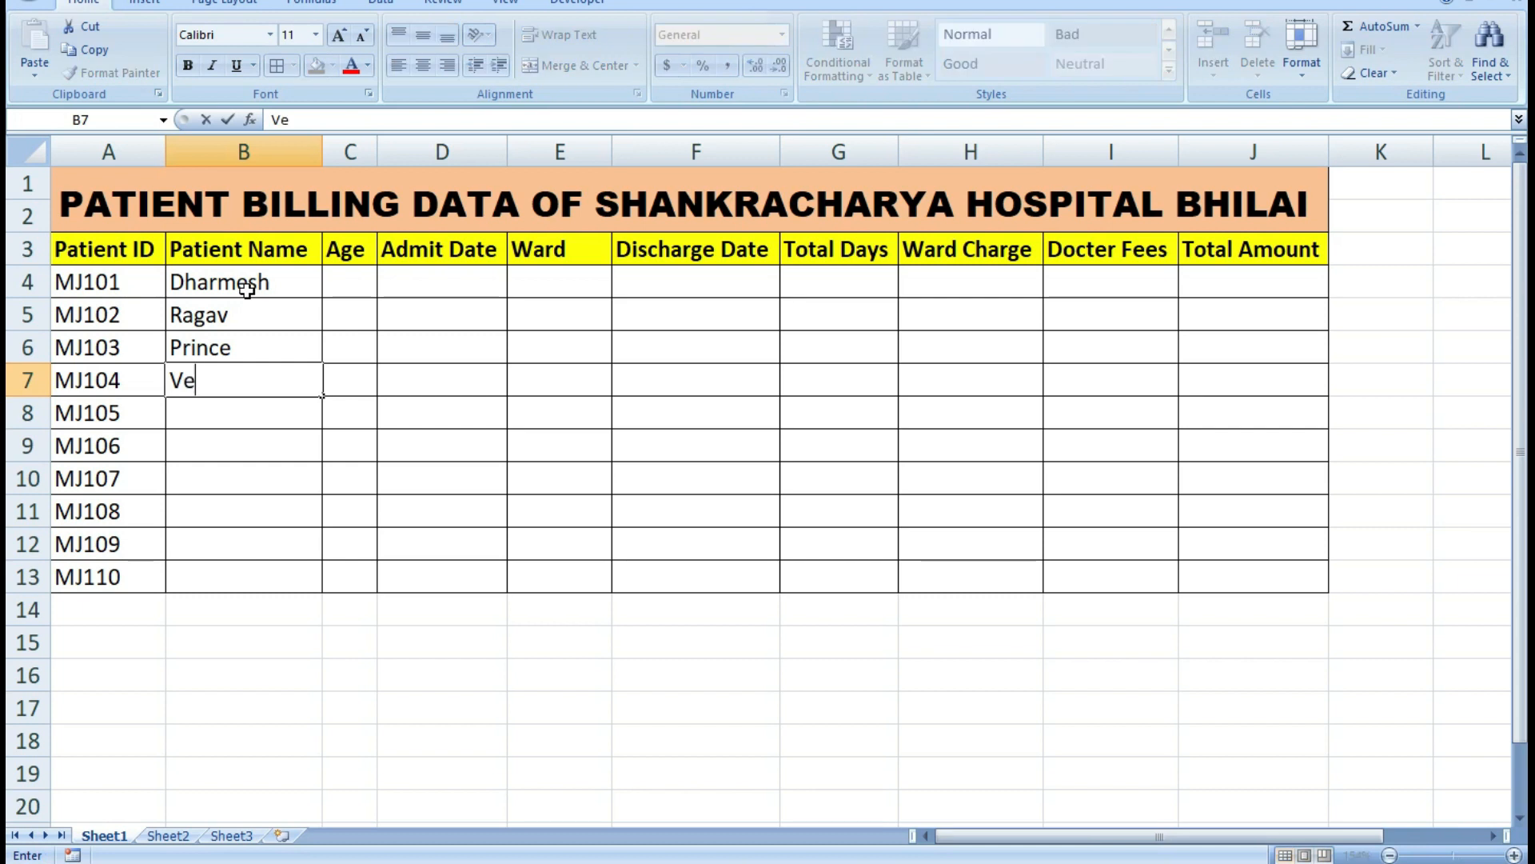
pyautogui.write('rtika')
pyautogui.press('Return')
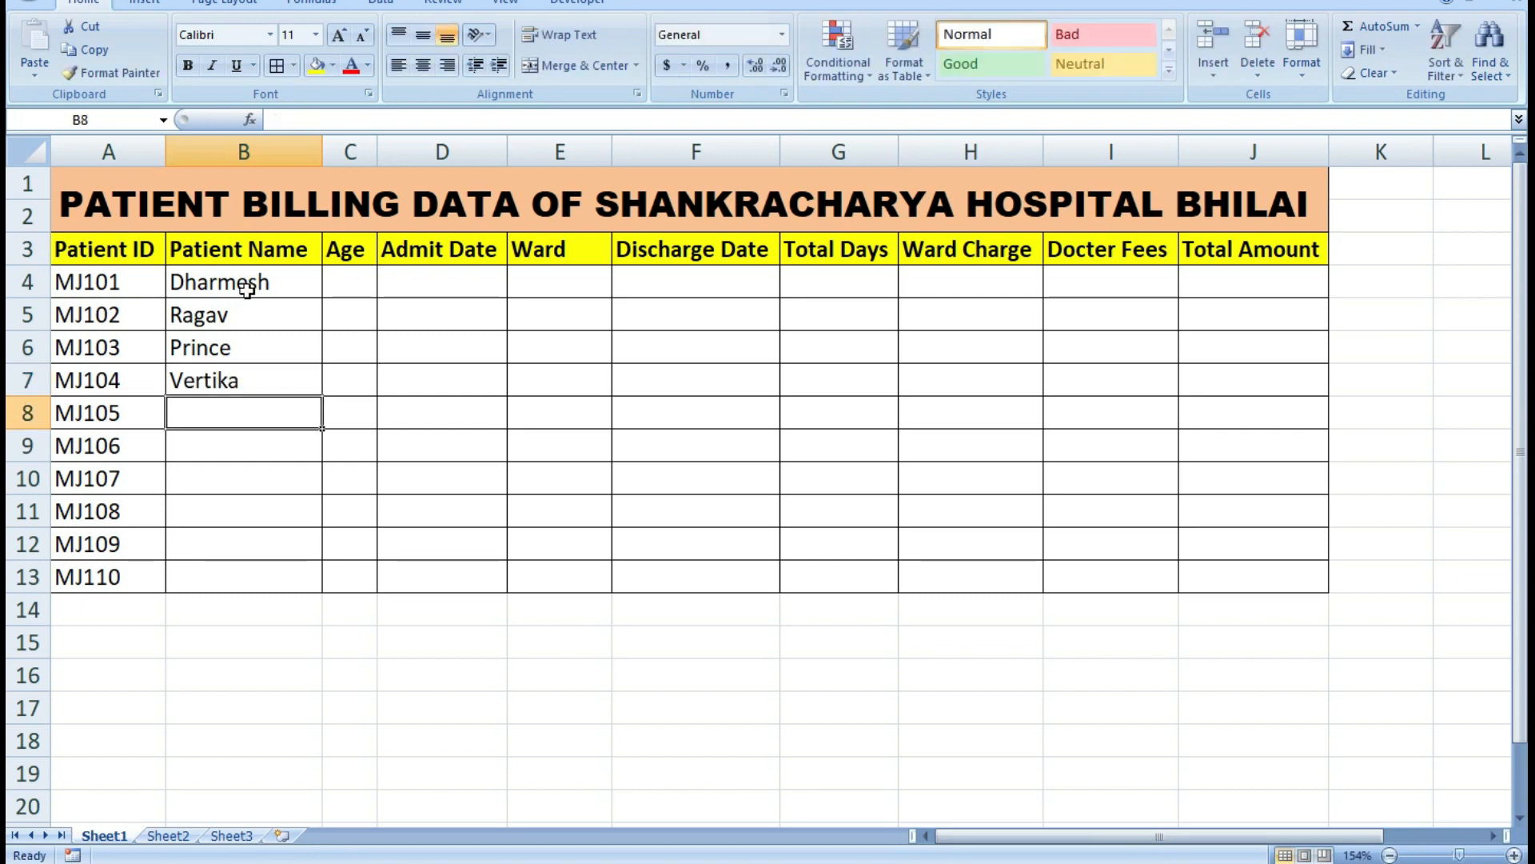
# Fill in the patient names for rows 8 to 10 in column B.
pyautogui.write('Rajiv')
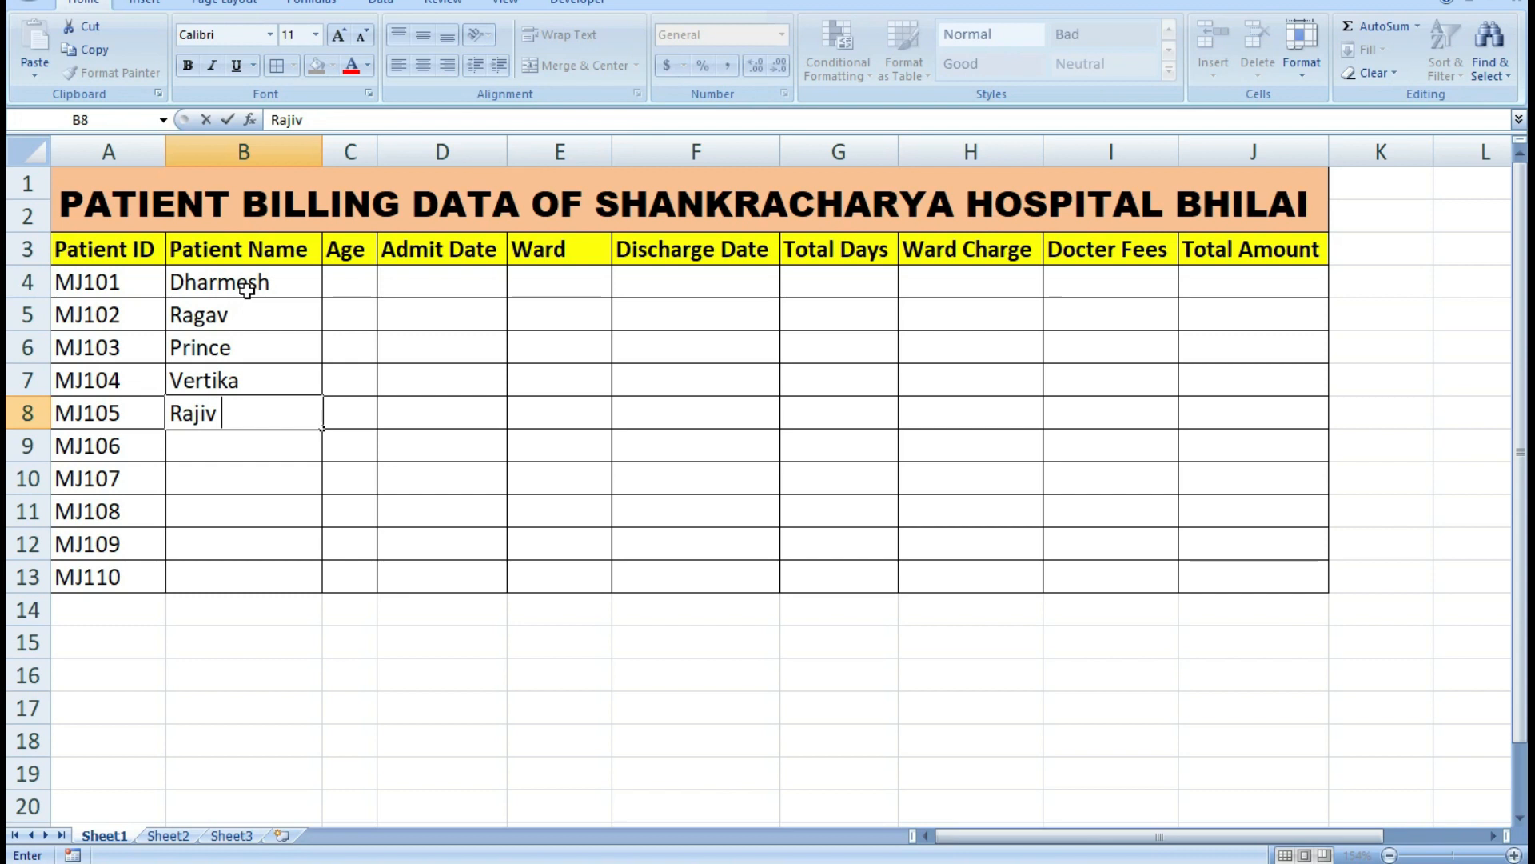
pyautogui.press('Return')
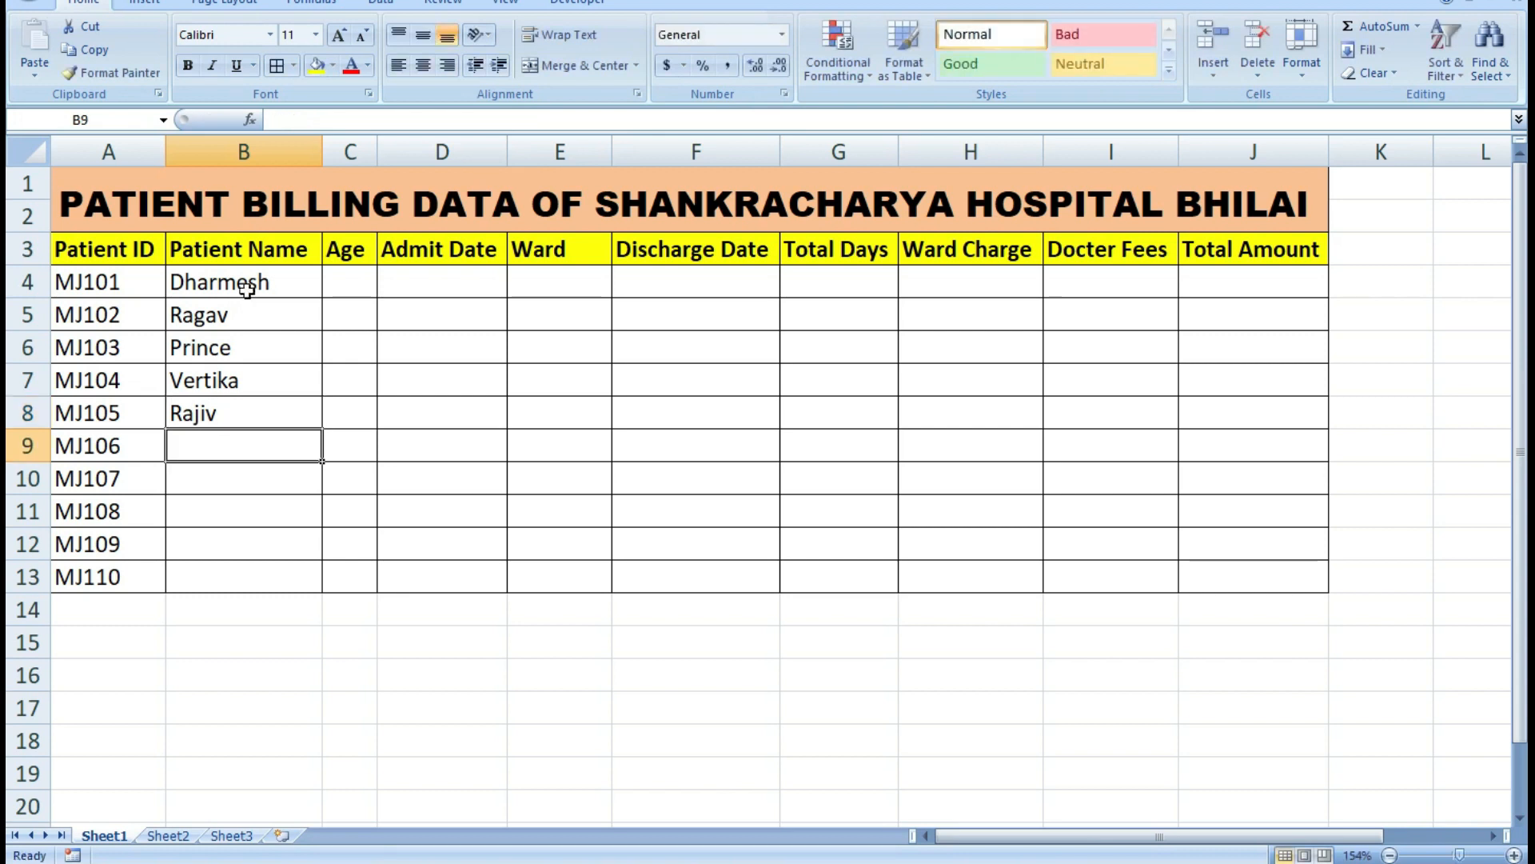
pyautogui.write('Kabir')
pyautogui.press('Return')
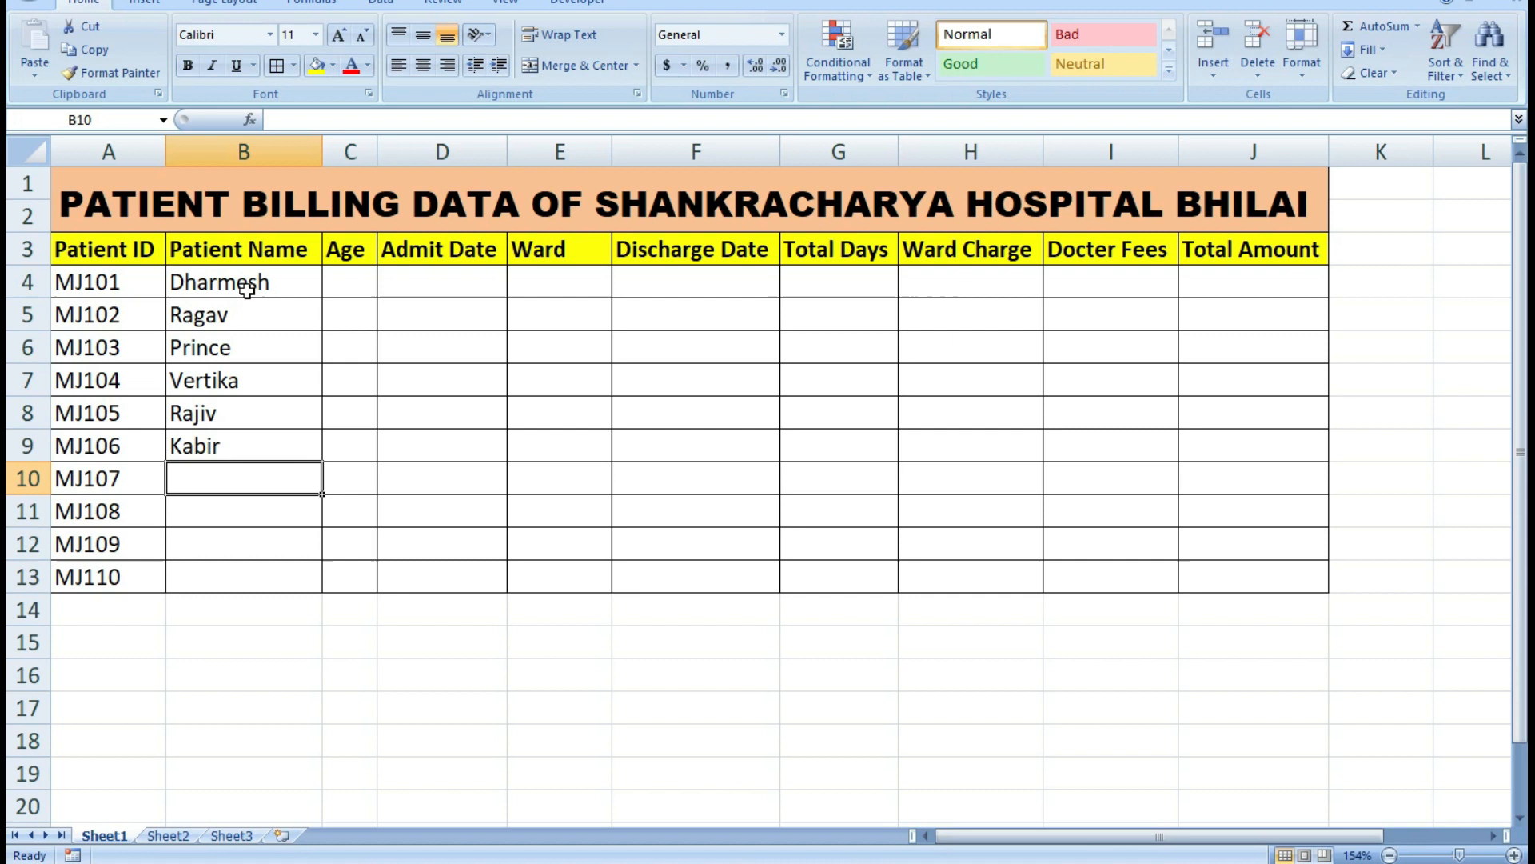
pyautogui.write('Abhi')
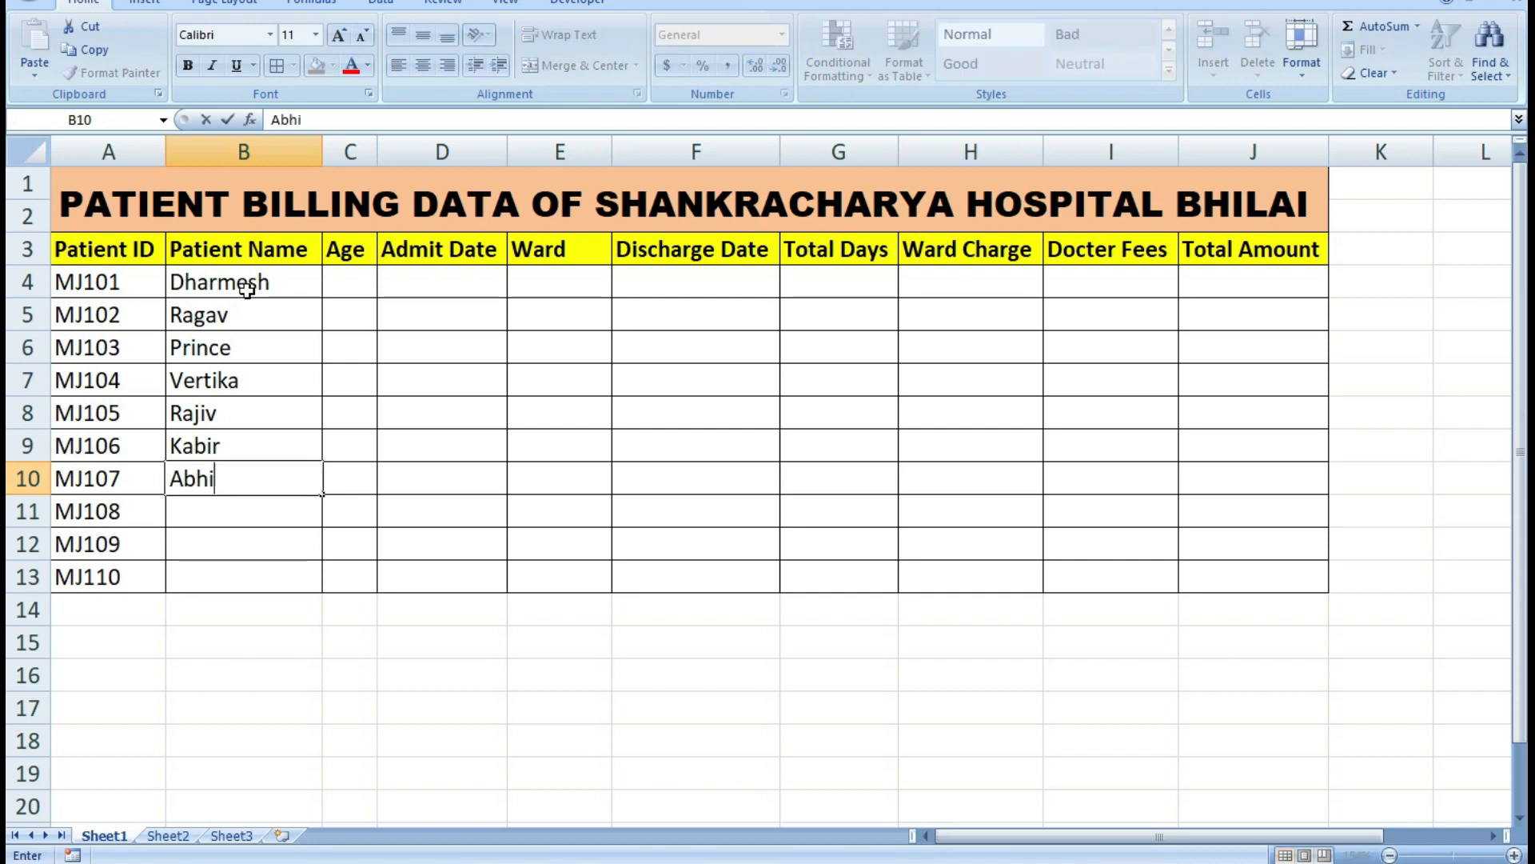
pyautogui.press('Return')
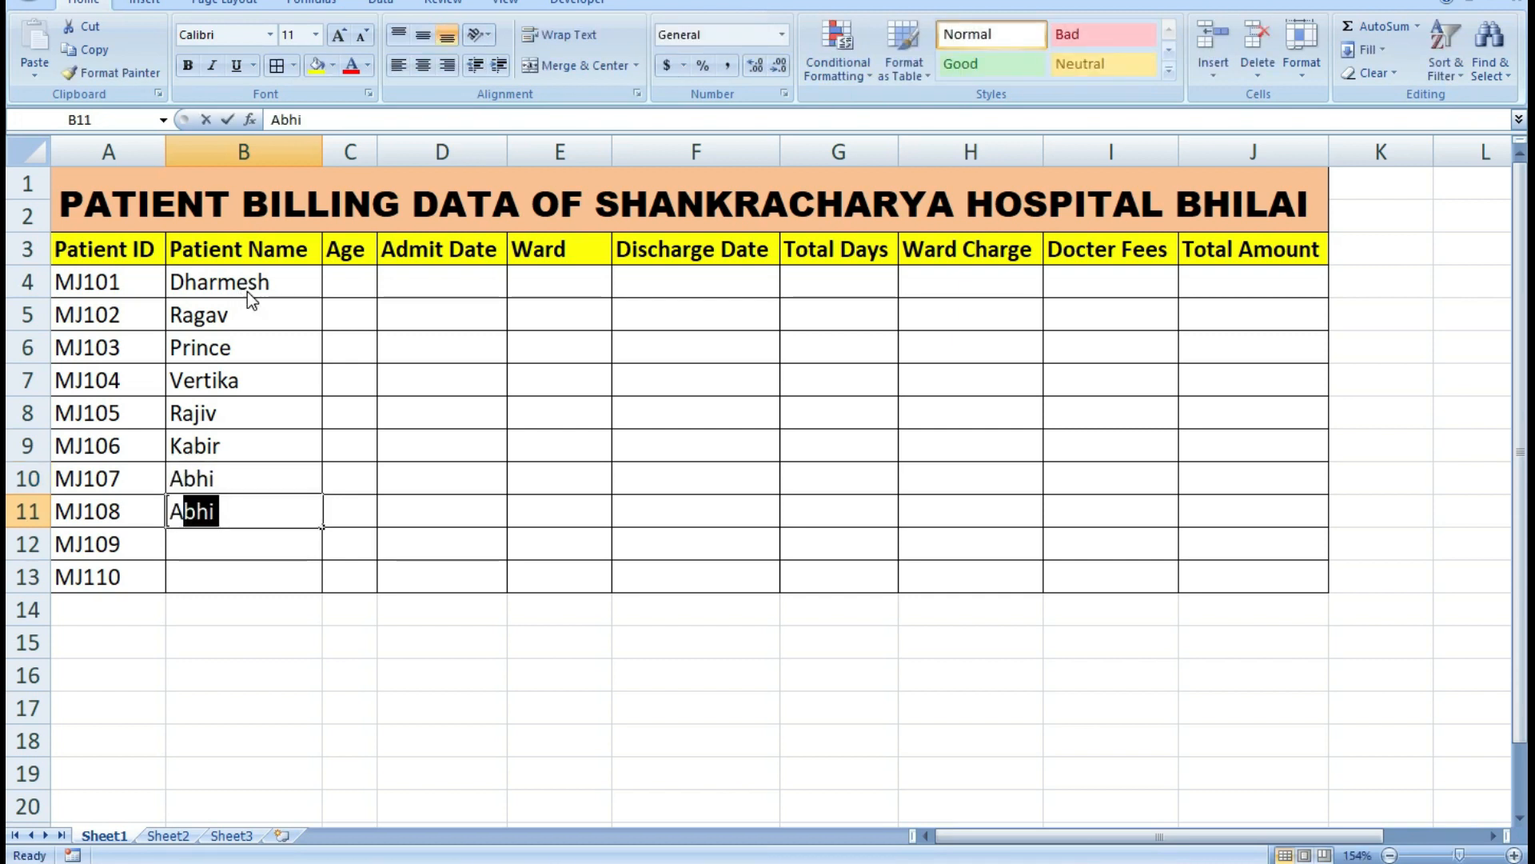
# Enter the patient names for MJ108 and MJ109 in cells B11 and B12.
pyautogui.write('Aakh')
pyautogui.press('BackSpace')
pyautogui.write('ash')
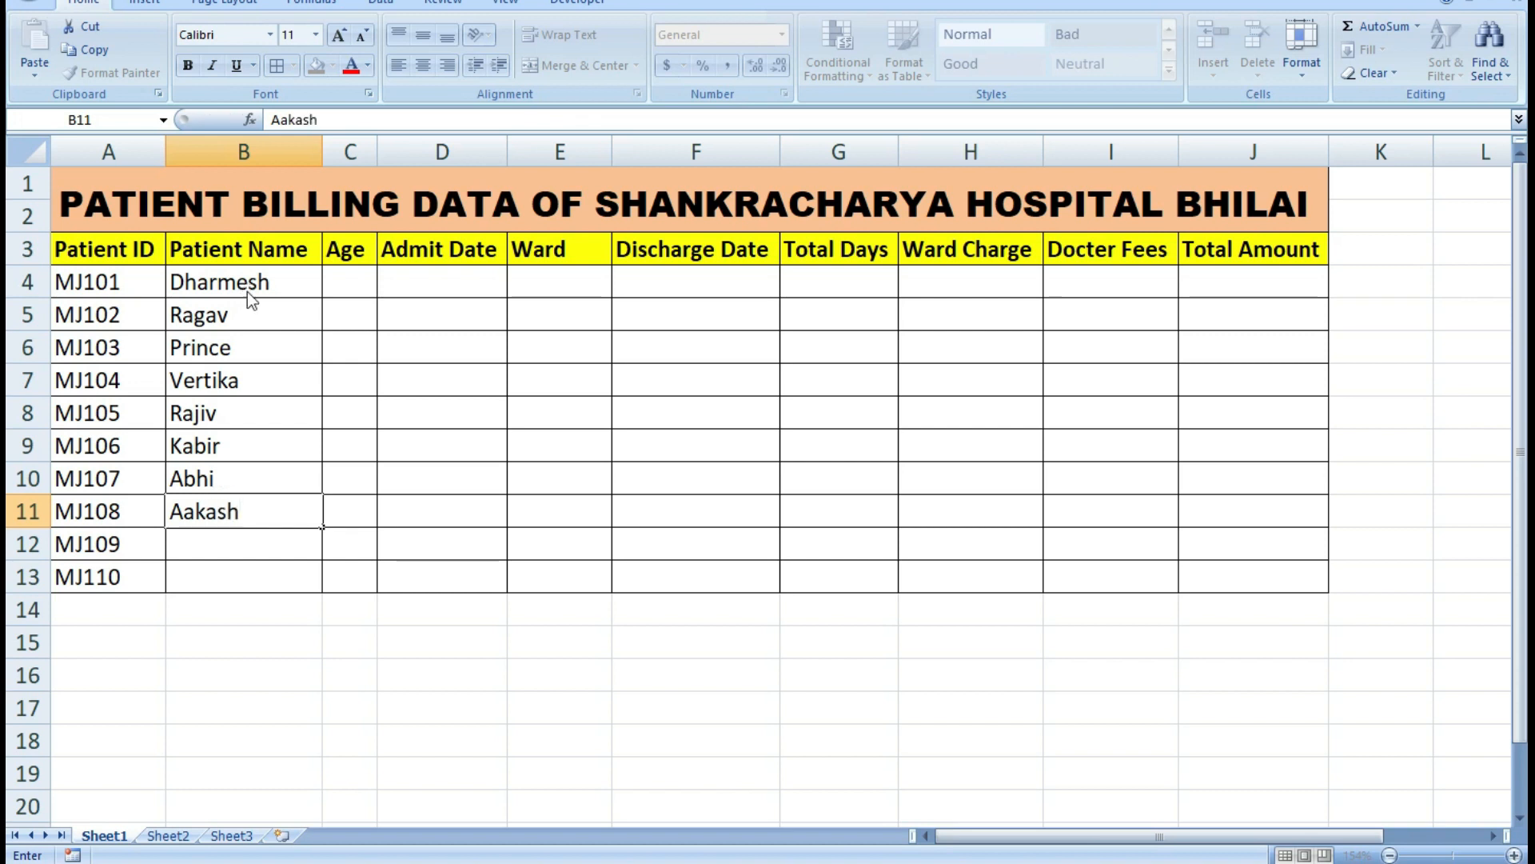
pyautogui.press('Return')
pyautogui.write('Ajay')
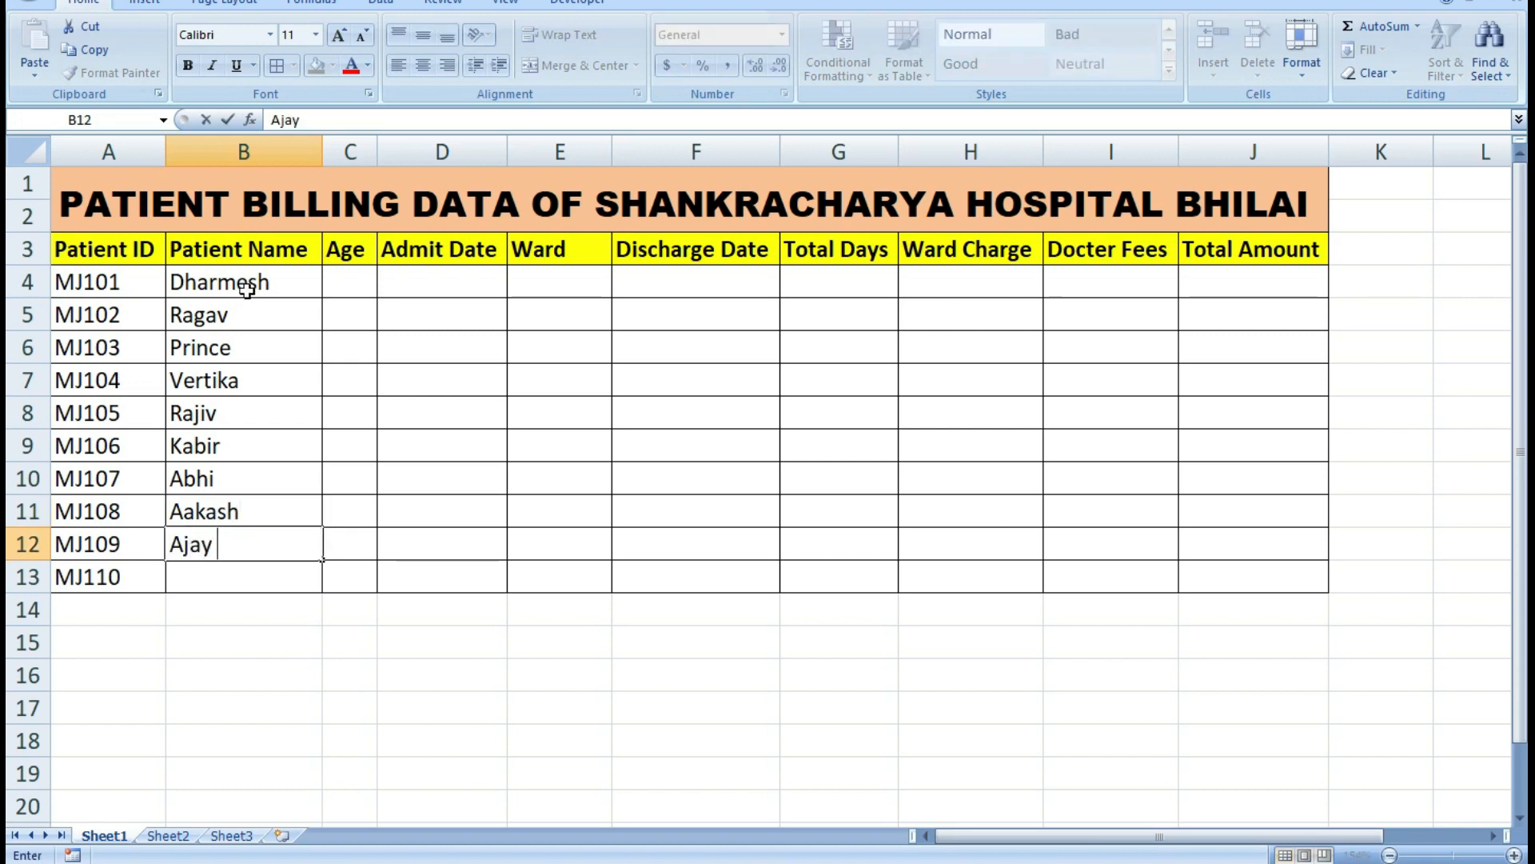
pyautogui.press('Return')
# Enter the last patient's name in cell B13 with only the initial letter capitalized.
pyautogui.write('R')
pyautogui.press('BackSpace')
pyautogui.write('ar')
pyautogui.press('BackSpace')
pyautogui.press('BackSpace')
pyautogui.write('a')
pyautogui.press('BackSpace')
pyautogui.write('Arju')
pyautogui.write('m')
pyautogui.press('BackSpace')
pyautogui.write('n')
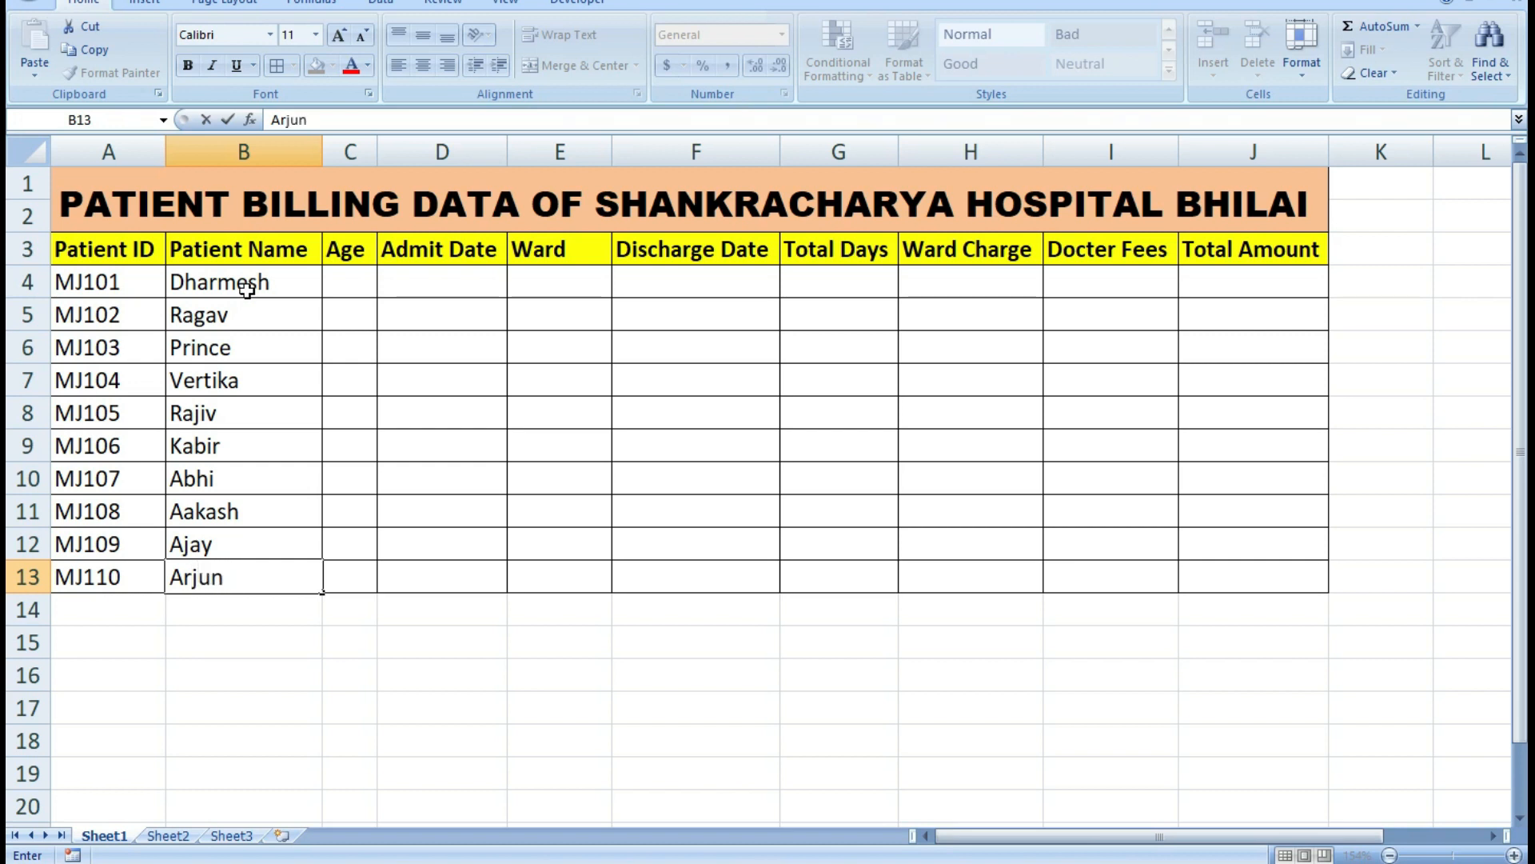
# Enter the ages 25, 36, 45 and 28 for the first four patients in cells C4 to C7.
pyautogui.click(367, 280)
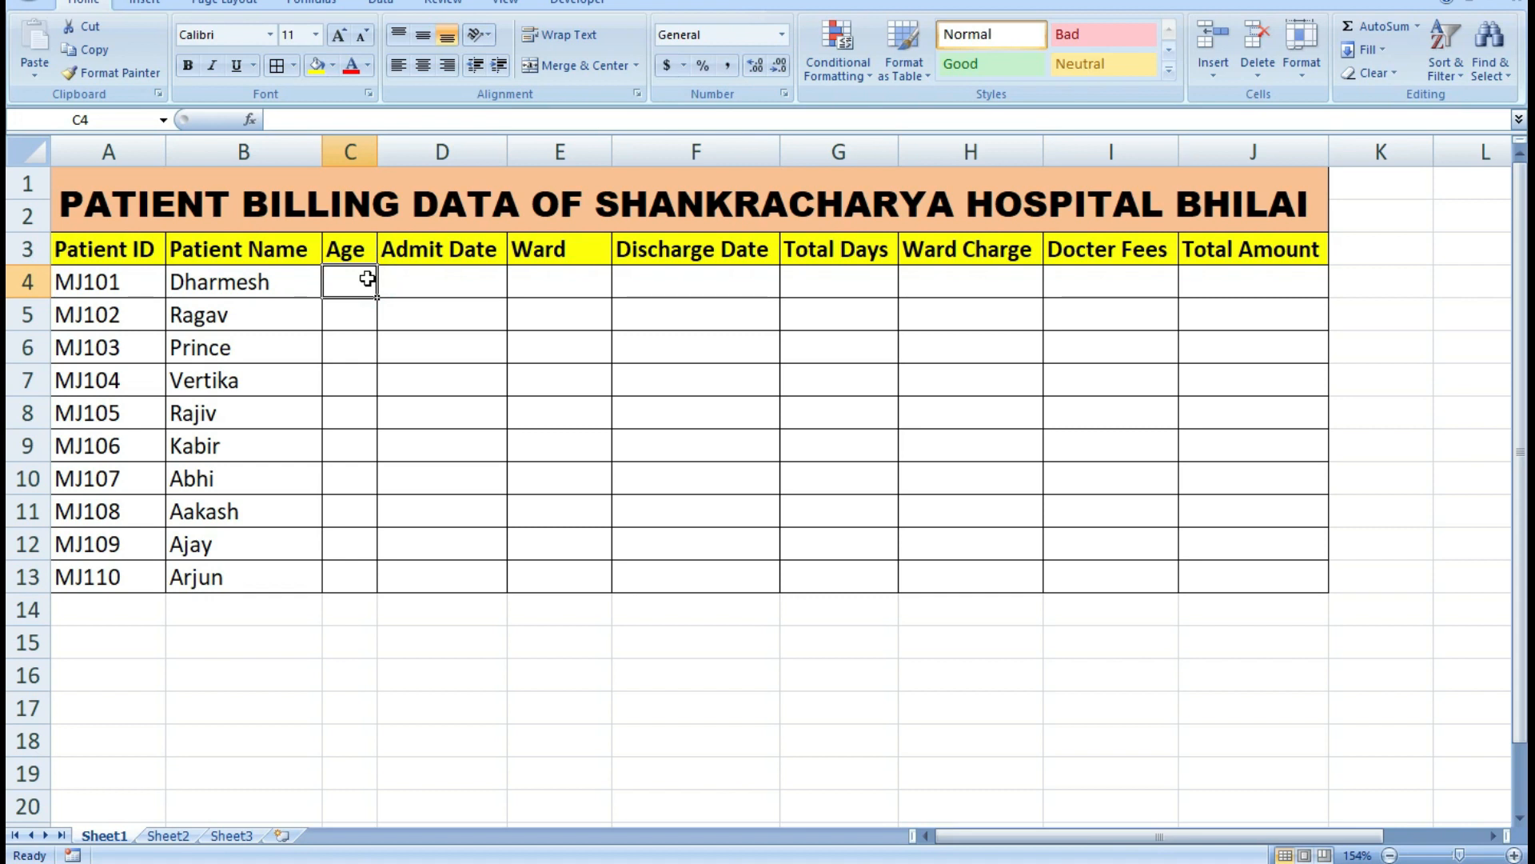
pyautogui.write('25')
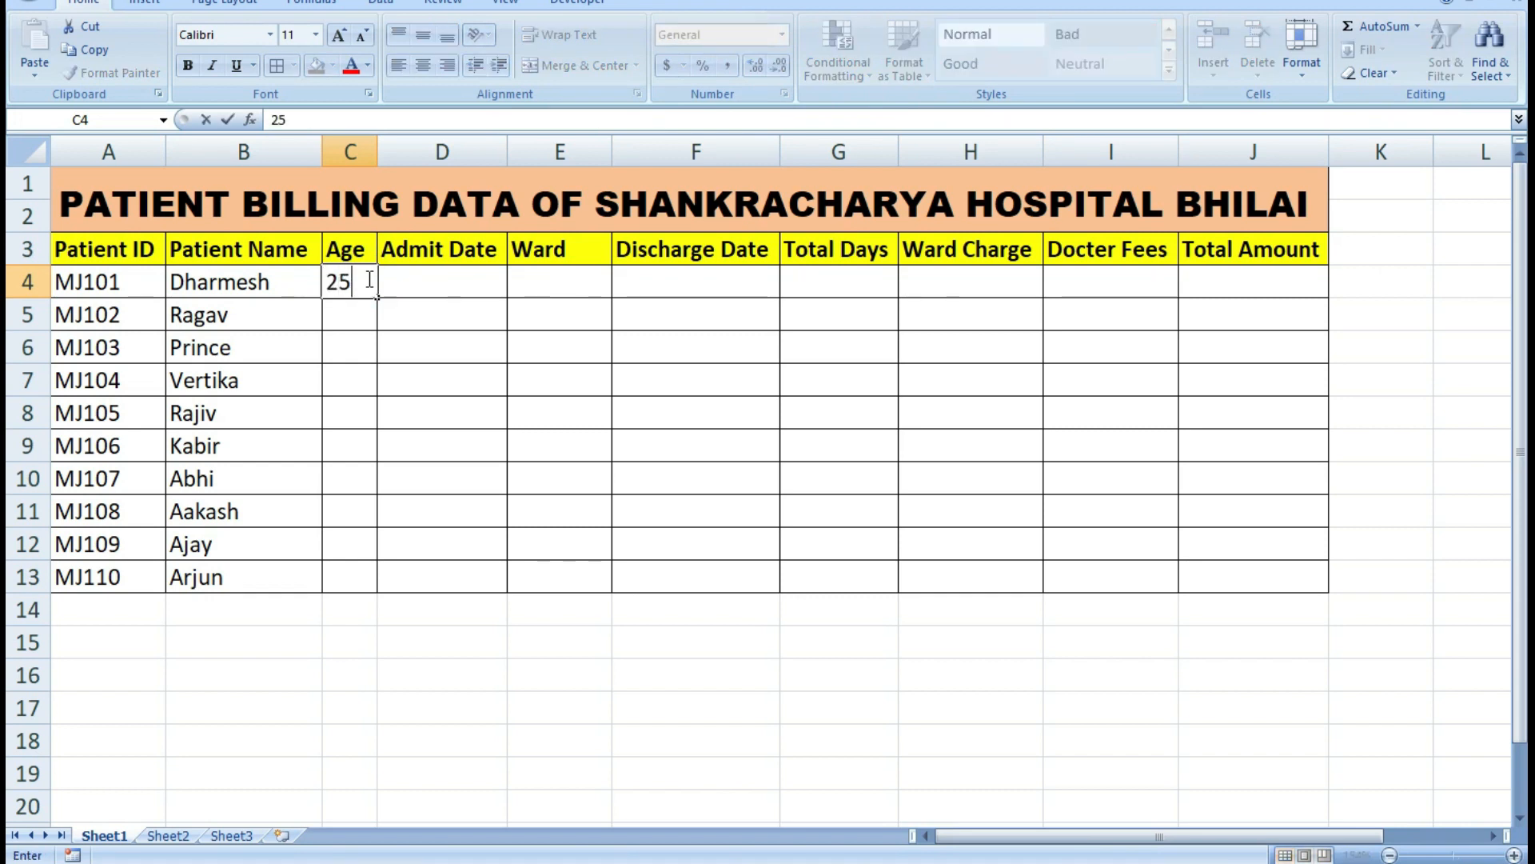
pyautogui.press('Return')
pyautogui.write('36')
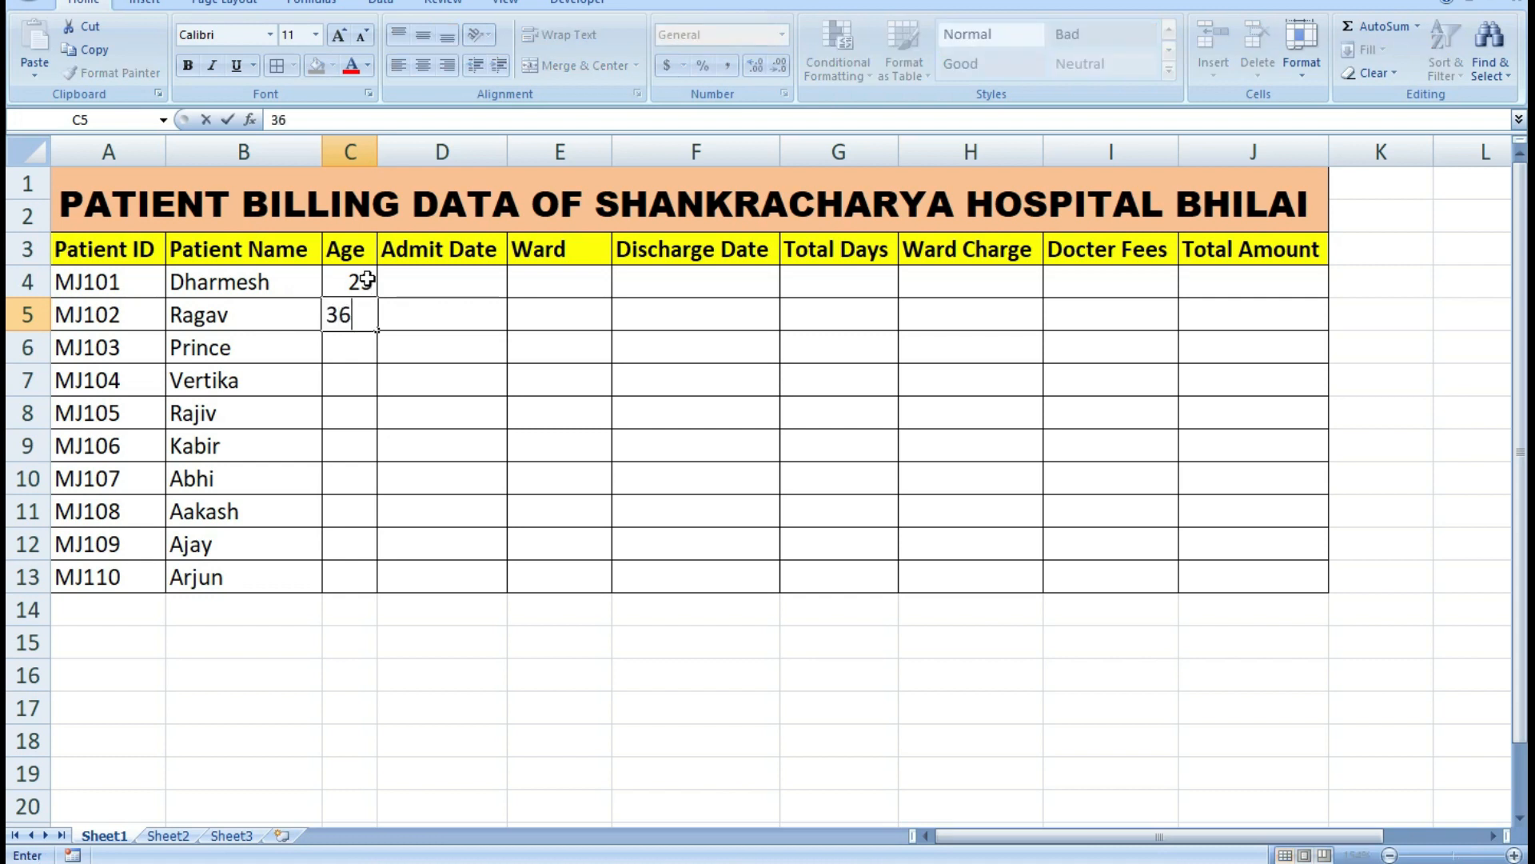
pyautogui.press('Return')
pyautogui.write('45')
pyautogui.press('Return')
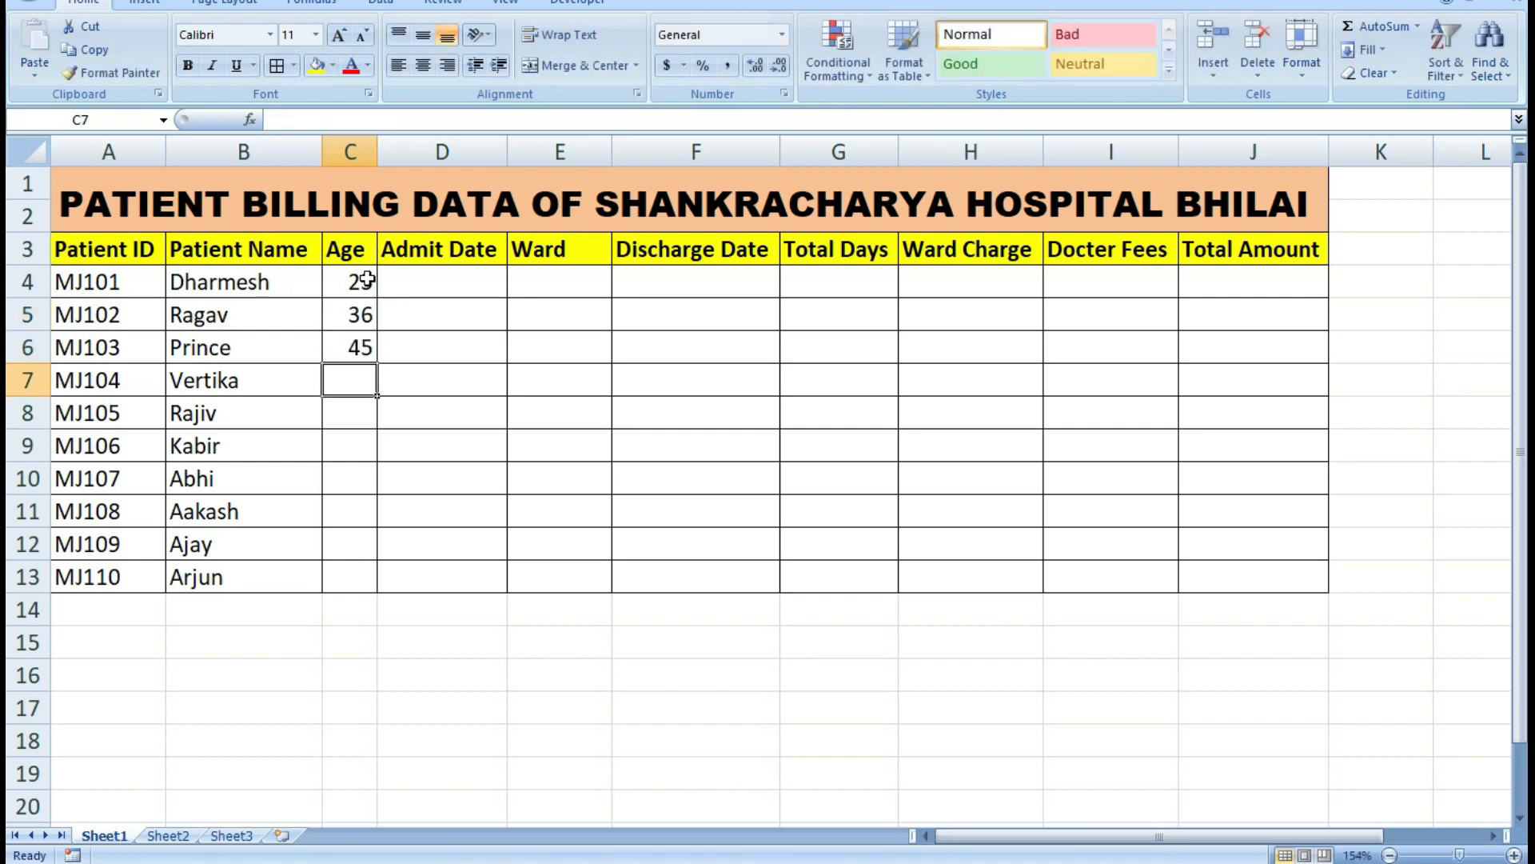
pyautogui.write('28')
pyautogui.press('Return')
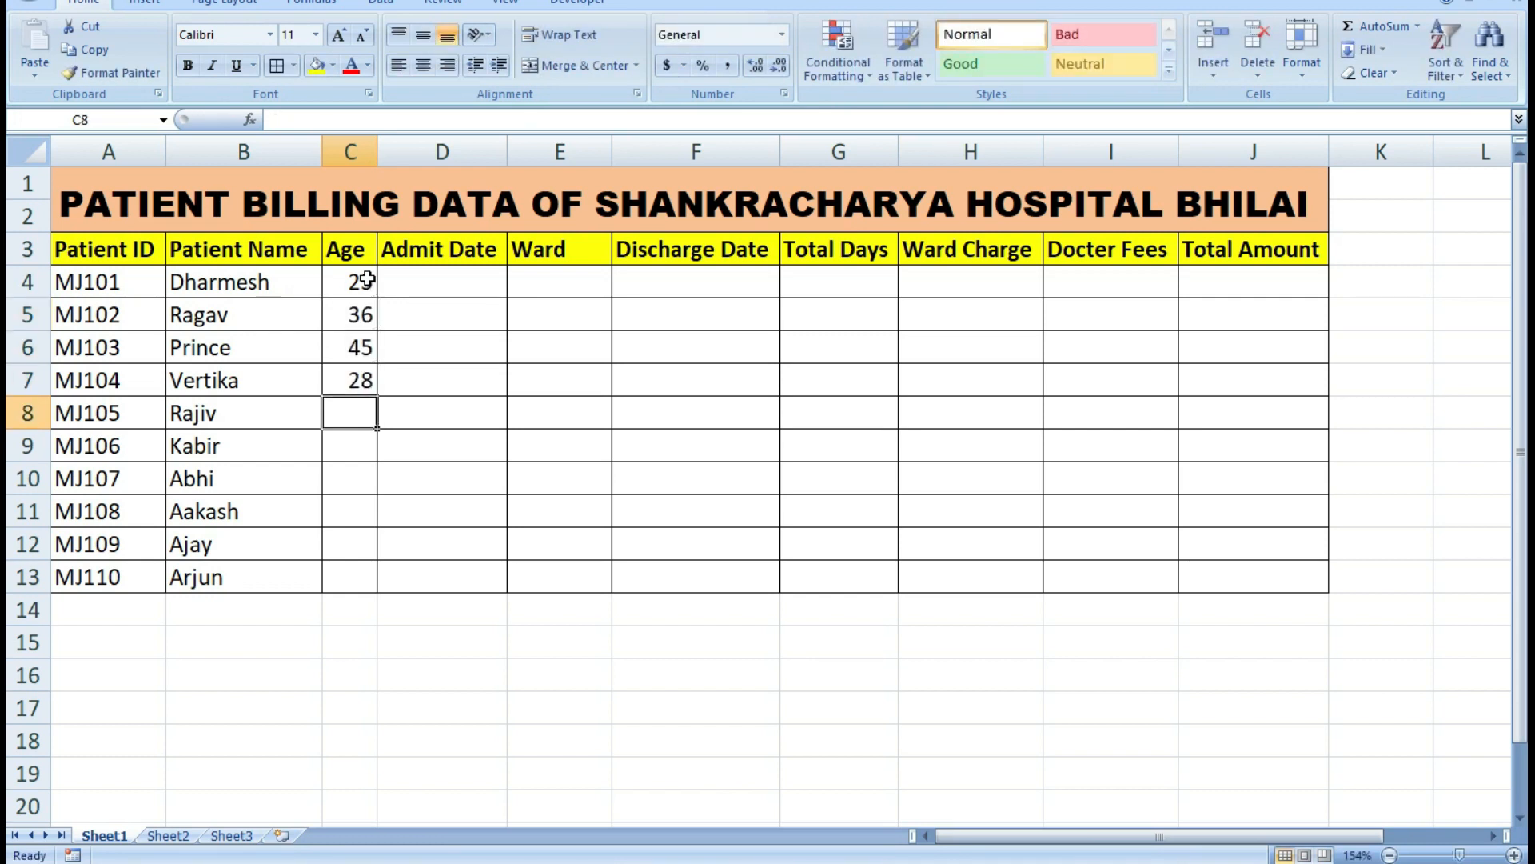
# Enter the ages 25, 32 and 25 in cells C8 to C10.
pyautogui.write('25')
pyautogui.press('Return')
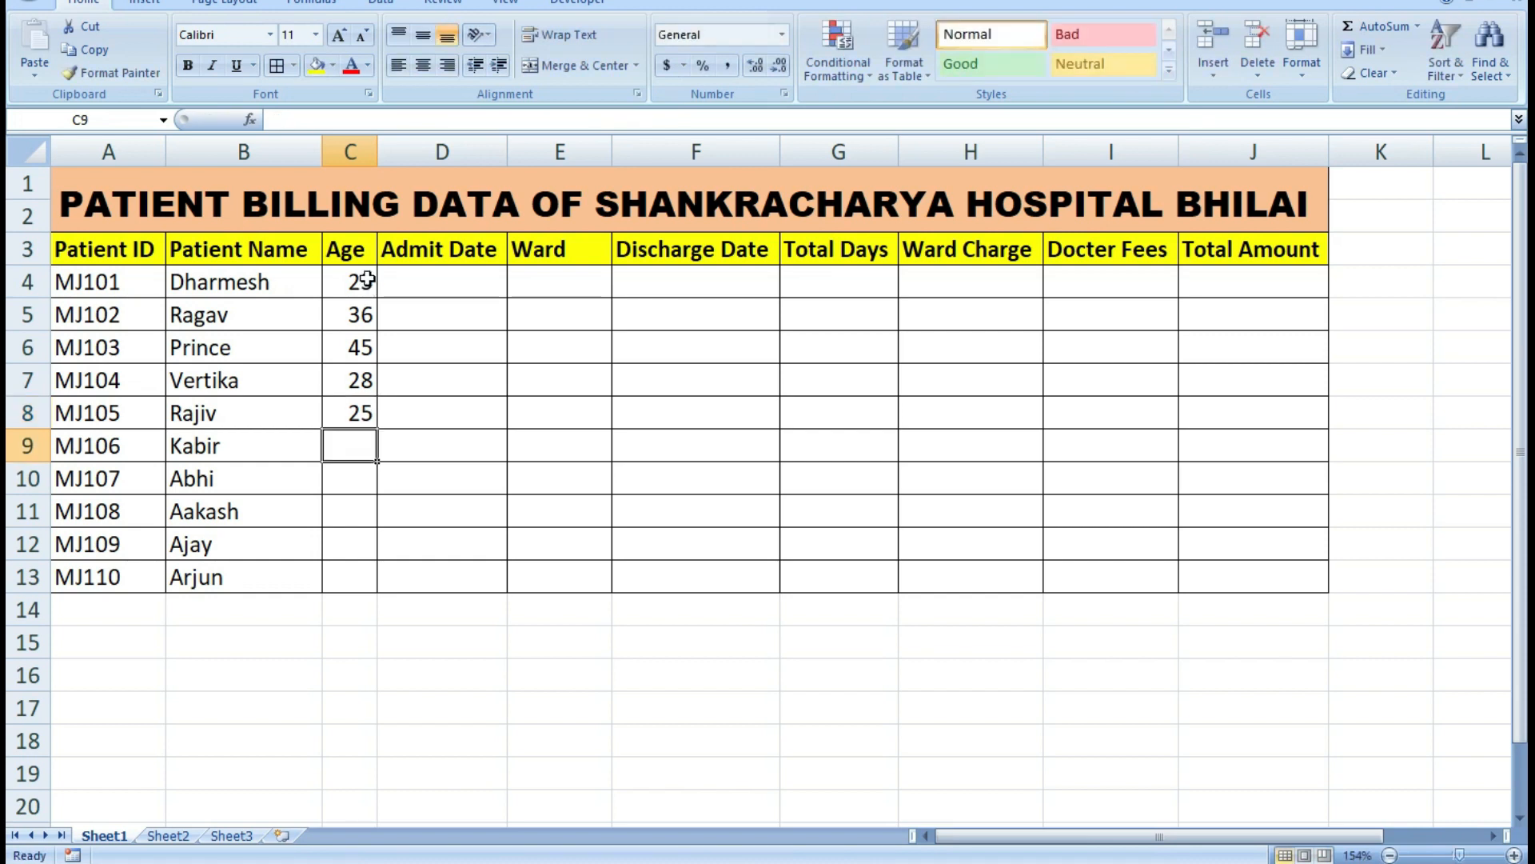
pyautogui.write('32')
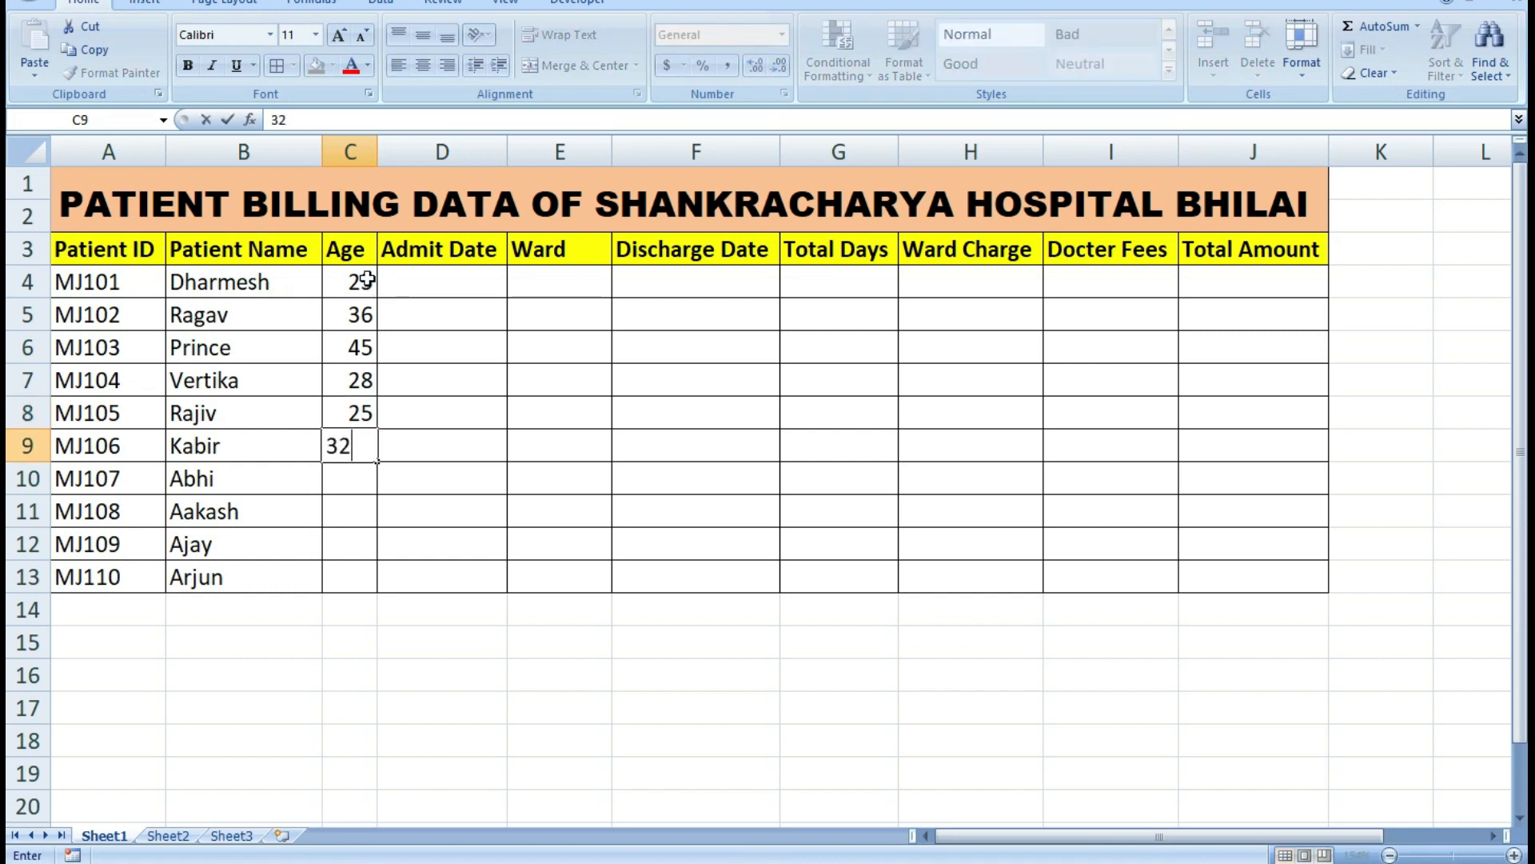
pyautogui.press('Return')
pyautogui.write('25')
pyautogui.press('Return')
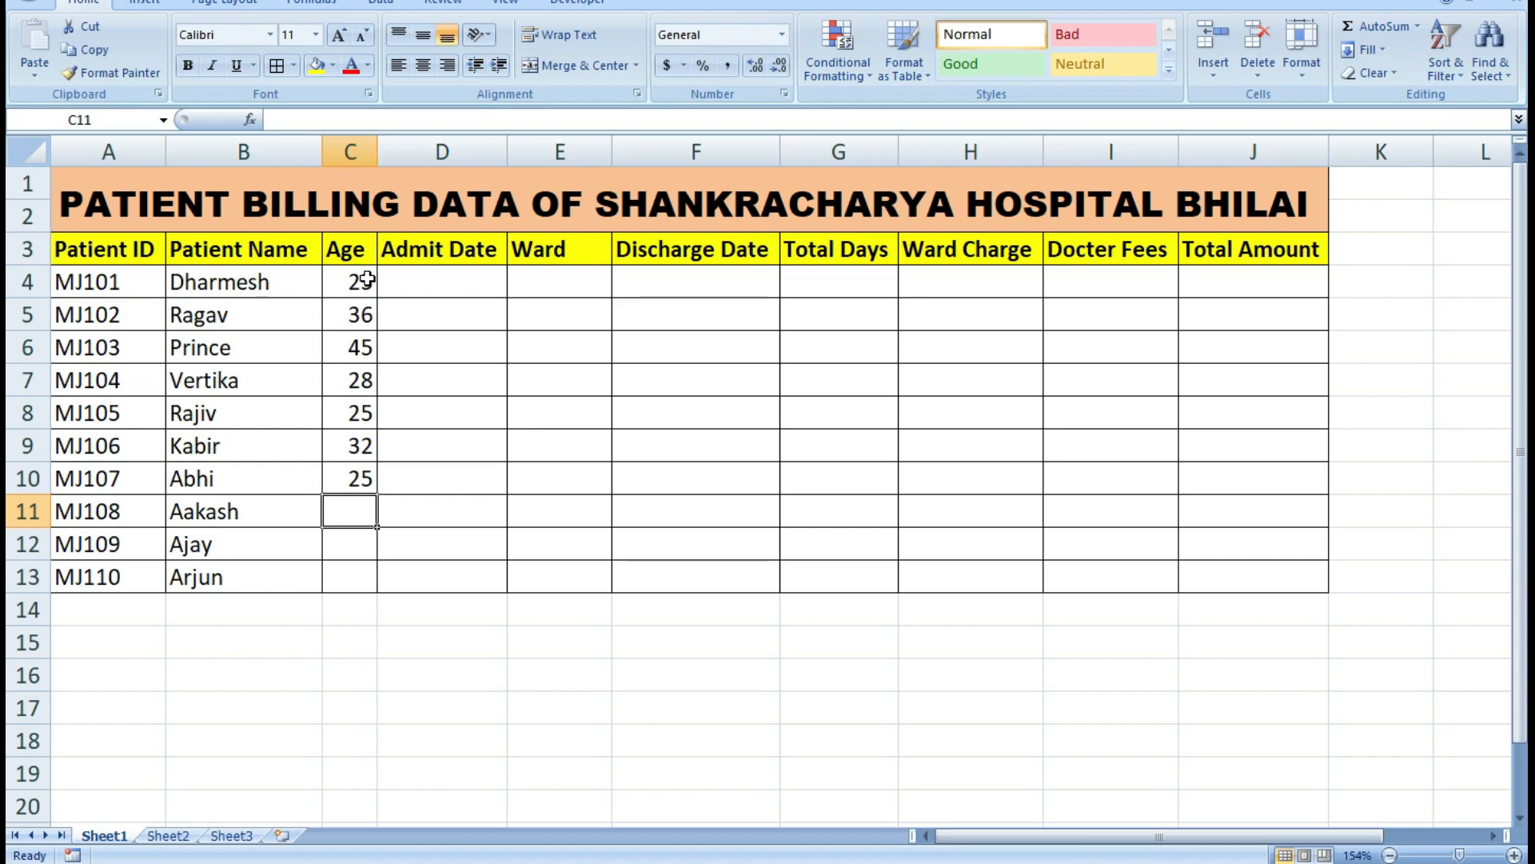
# Complete the Age column with 26, 32 and 21 in cells C11 to C13.
pyautogui.write('26')
pyautogui.press('Return')
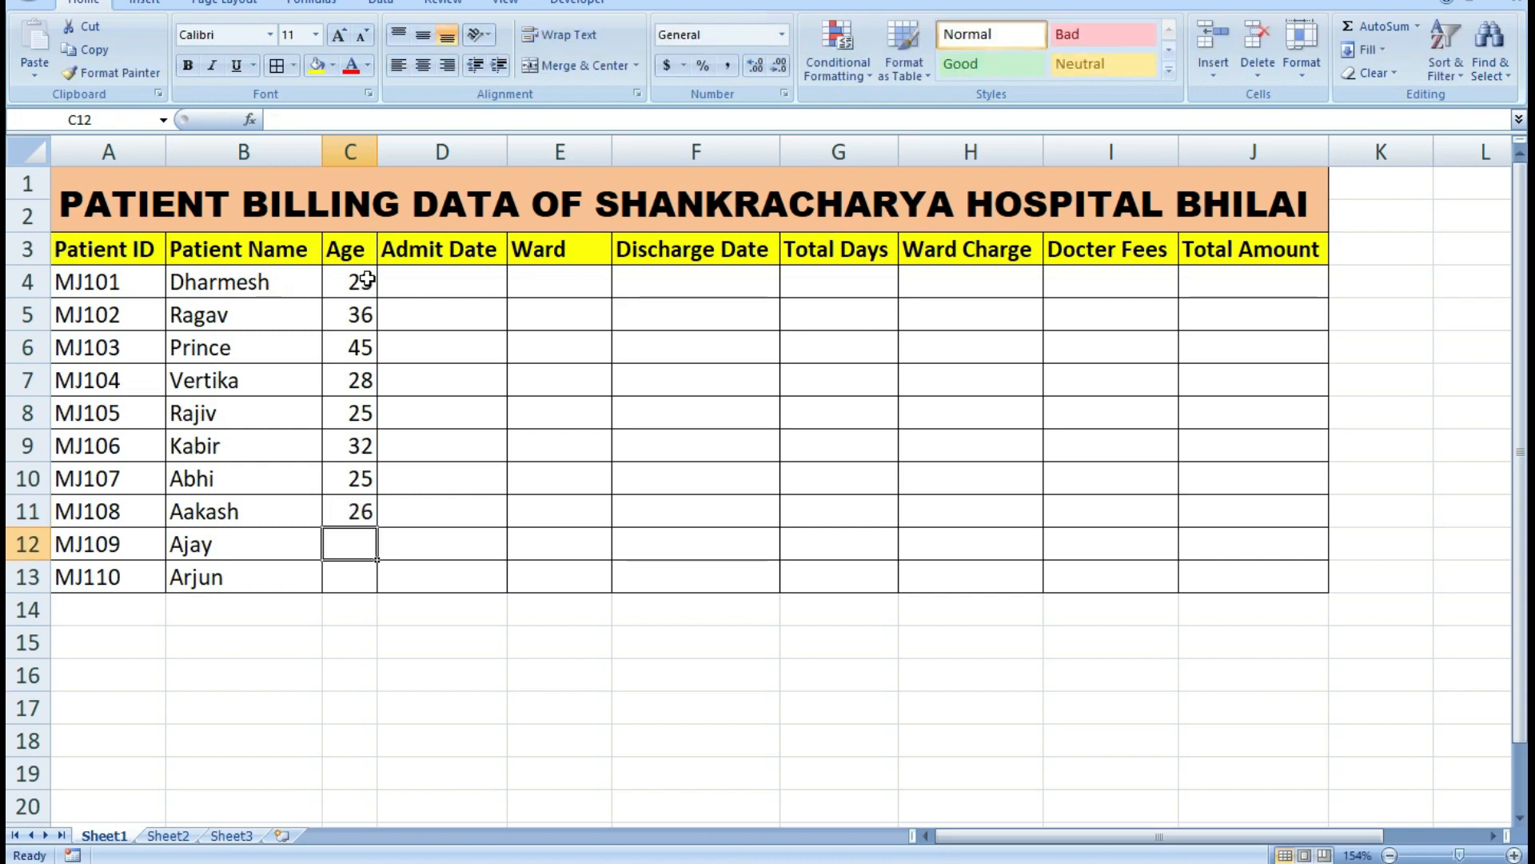
pyautogui.write('32')
pyautogui.press('Return')
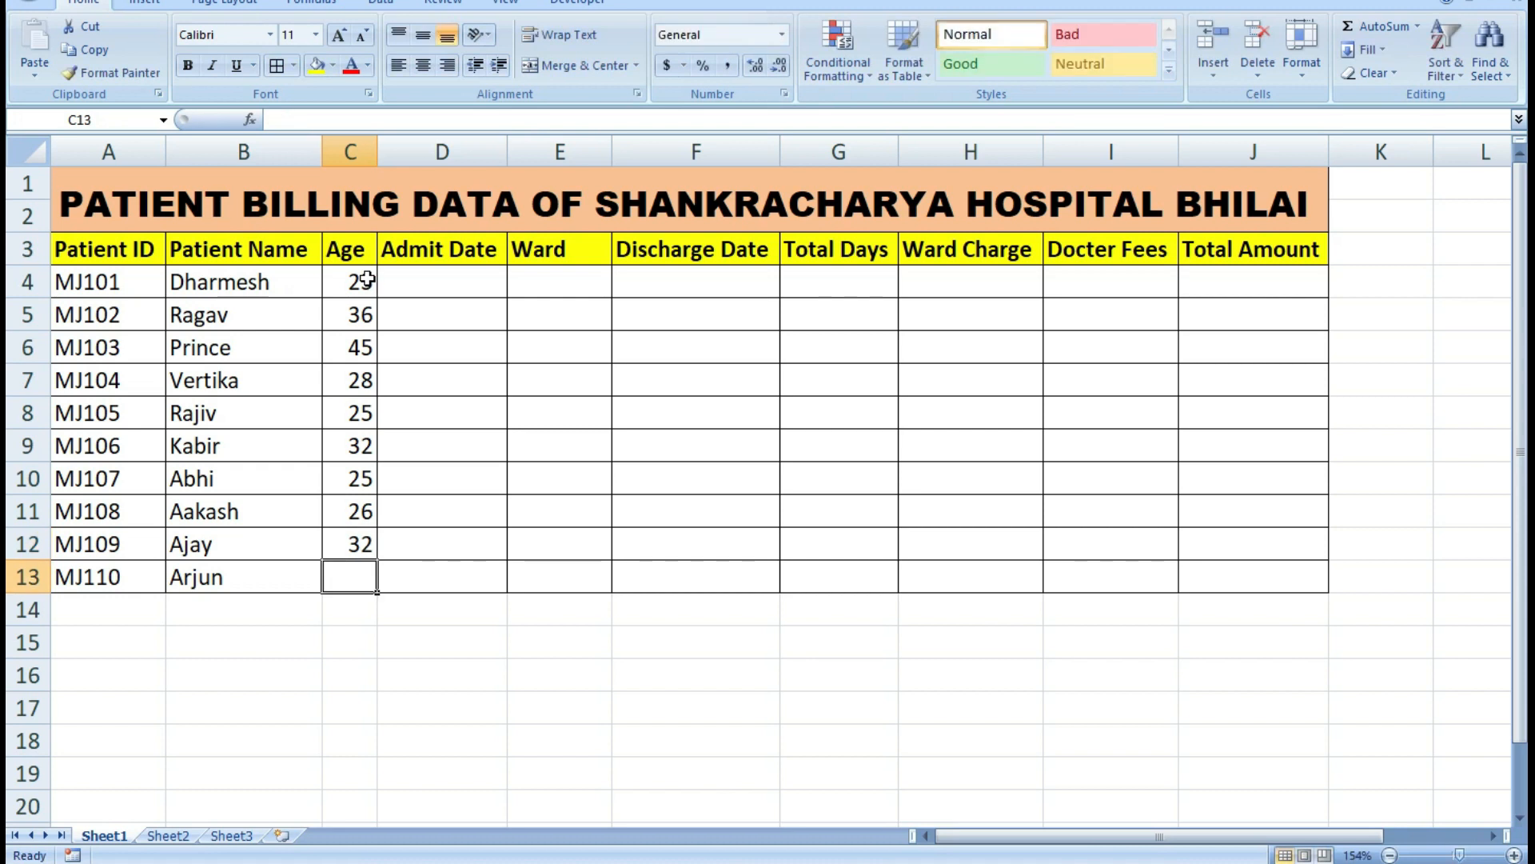
pyautogui.write('21')
pyautogui.press('Return')
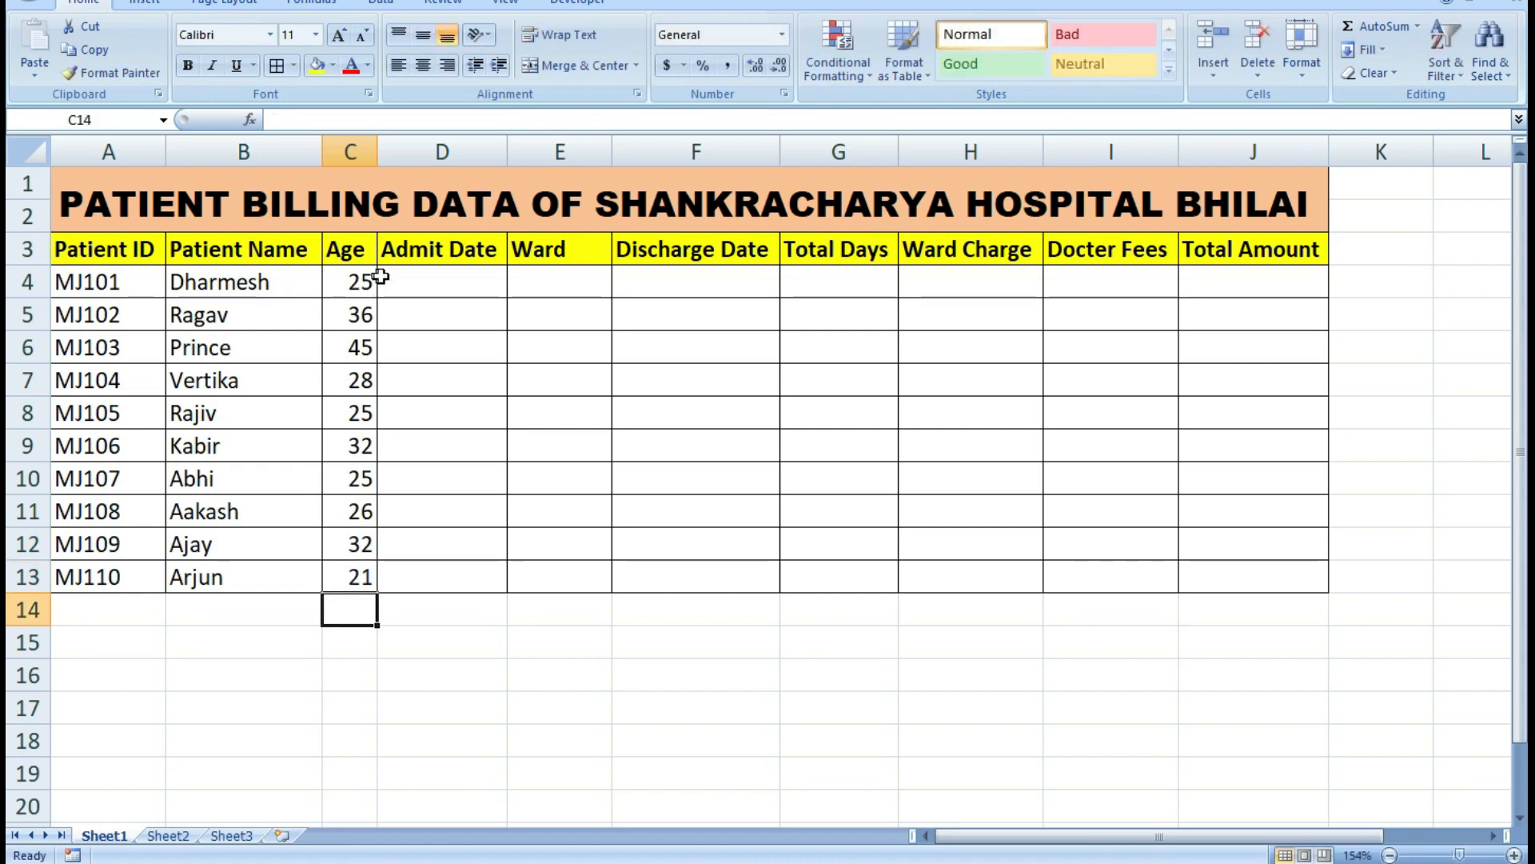
# Enter the admit dates 14-10-2022 in cell D4 and 15-10-2022 in cell D5.
pyautogui.click(399, 283)
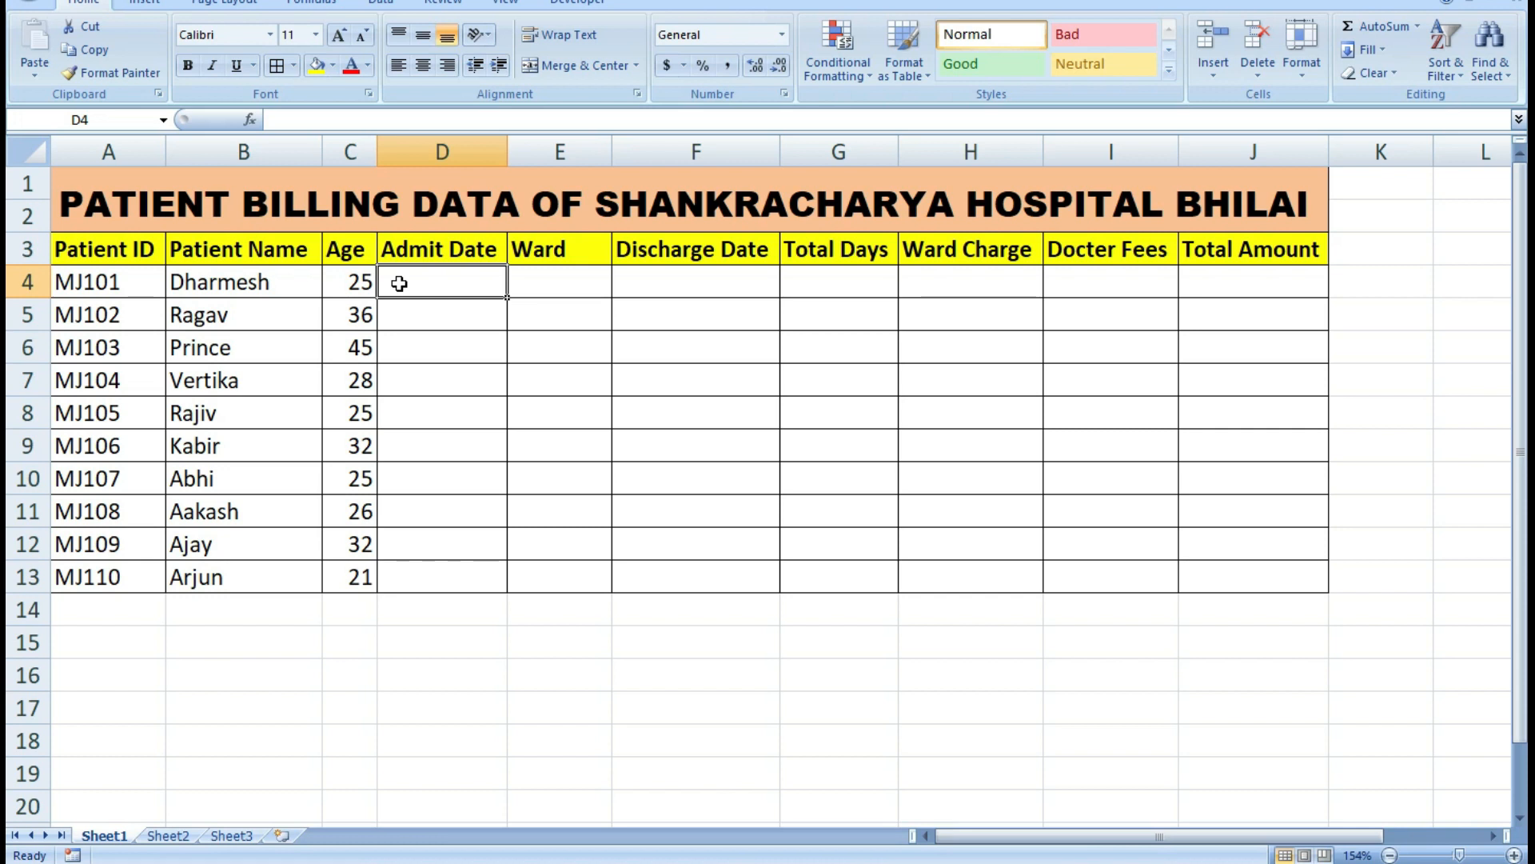
pyautogui.write('14')
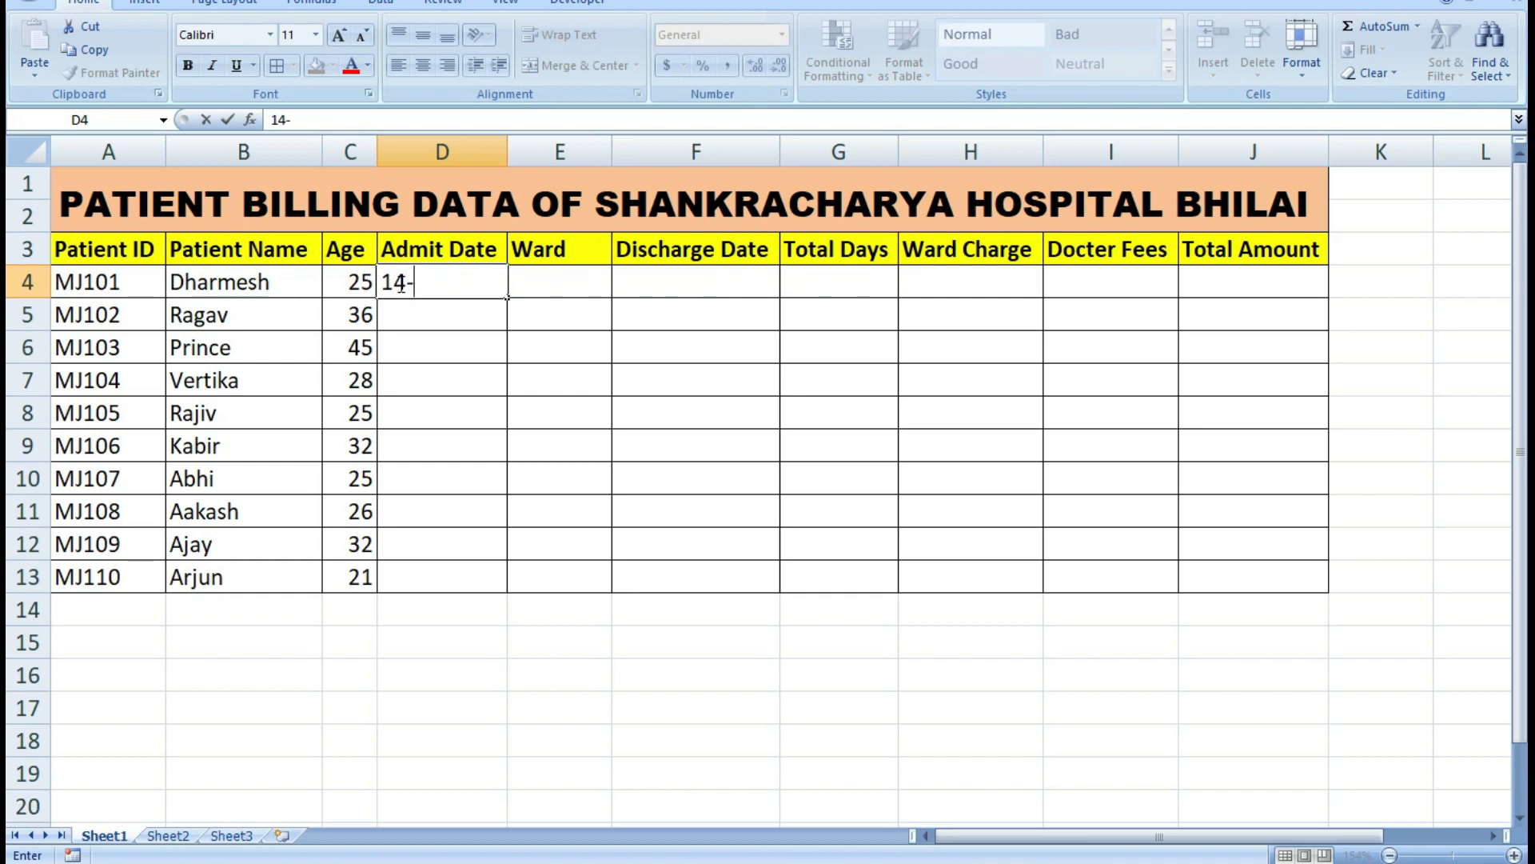
pyautogui.write('-10-2022')
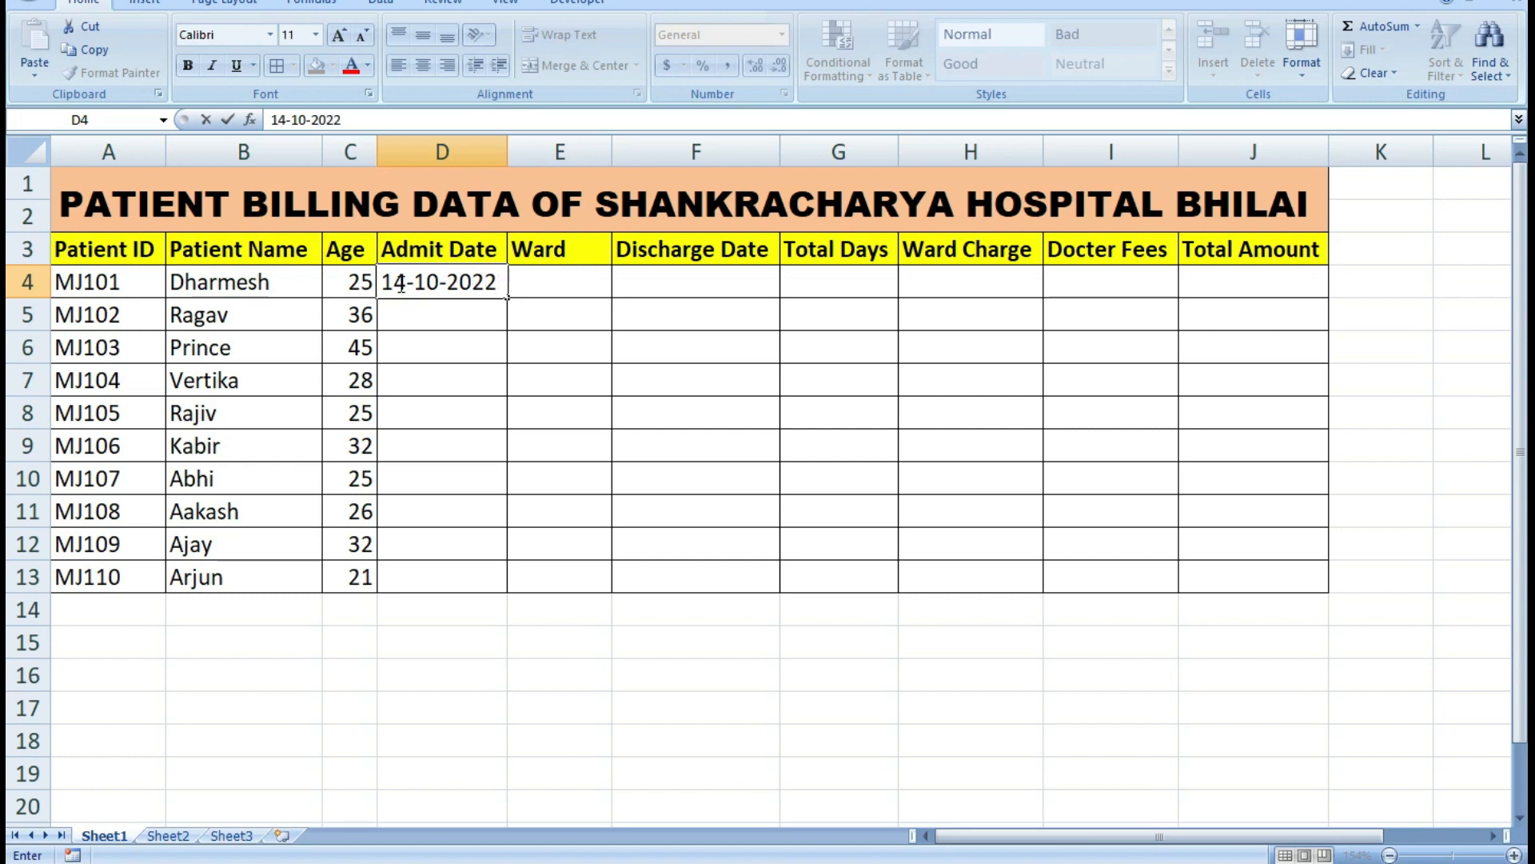
pyautogui.press('Return')
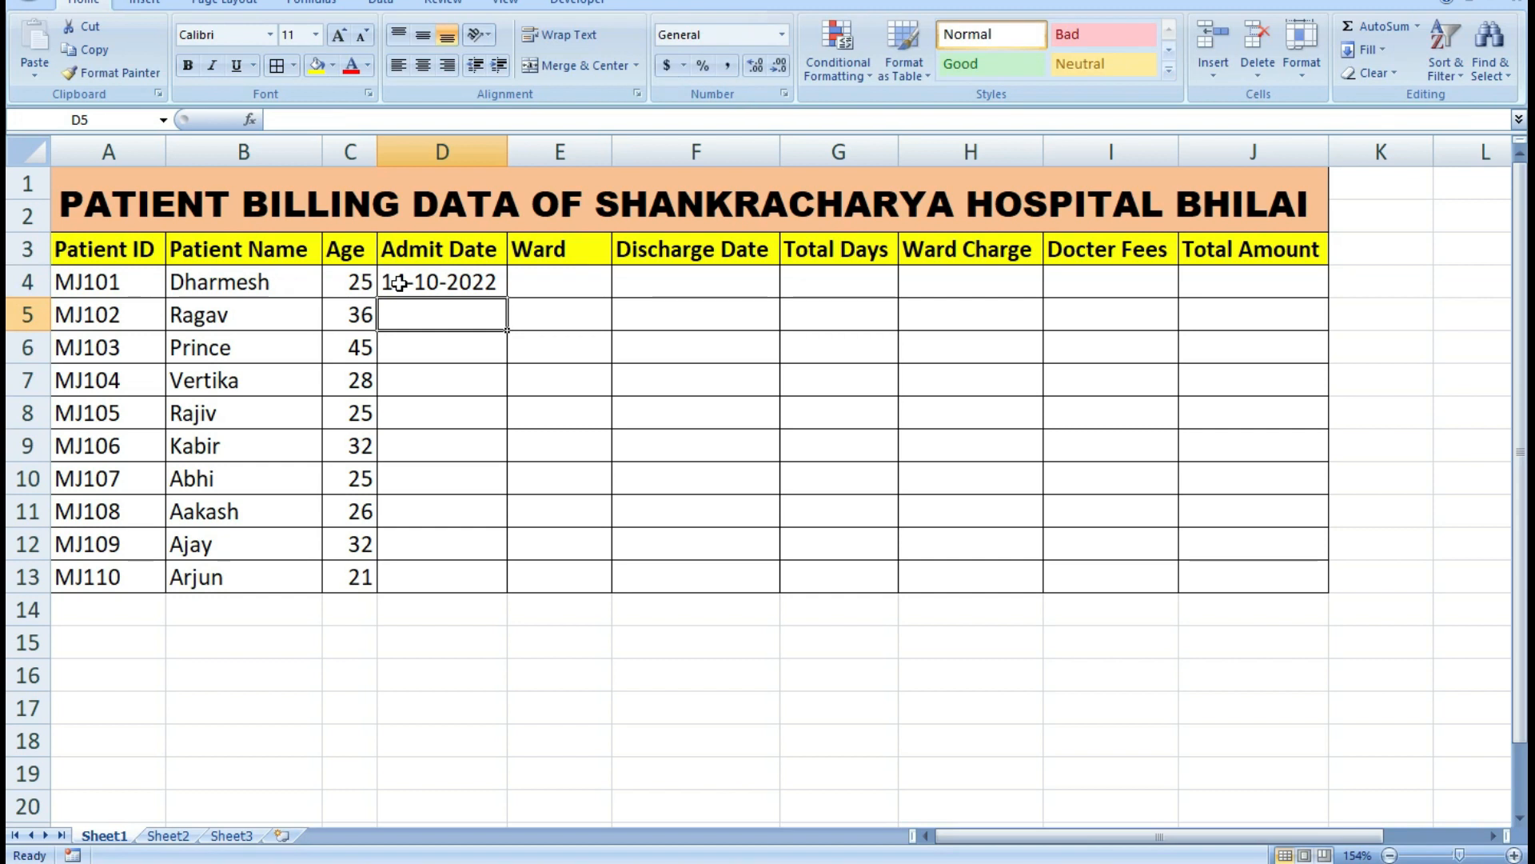
pyautogui.write('15-10-2022')
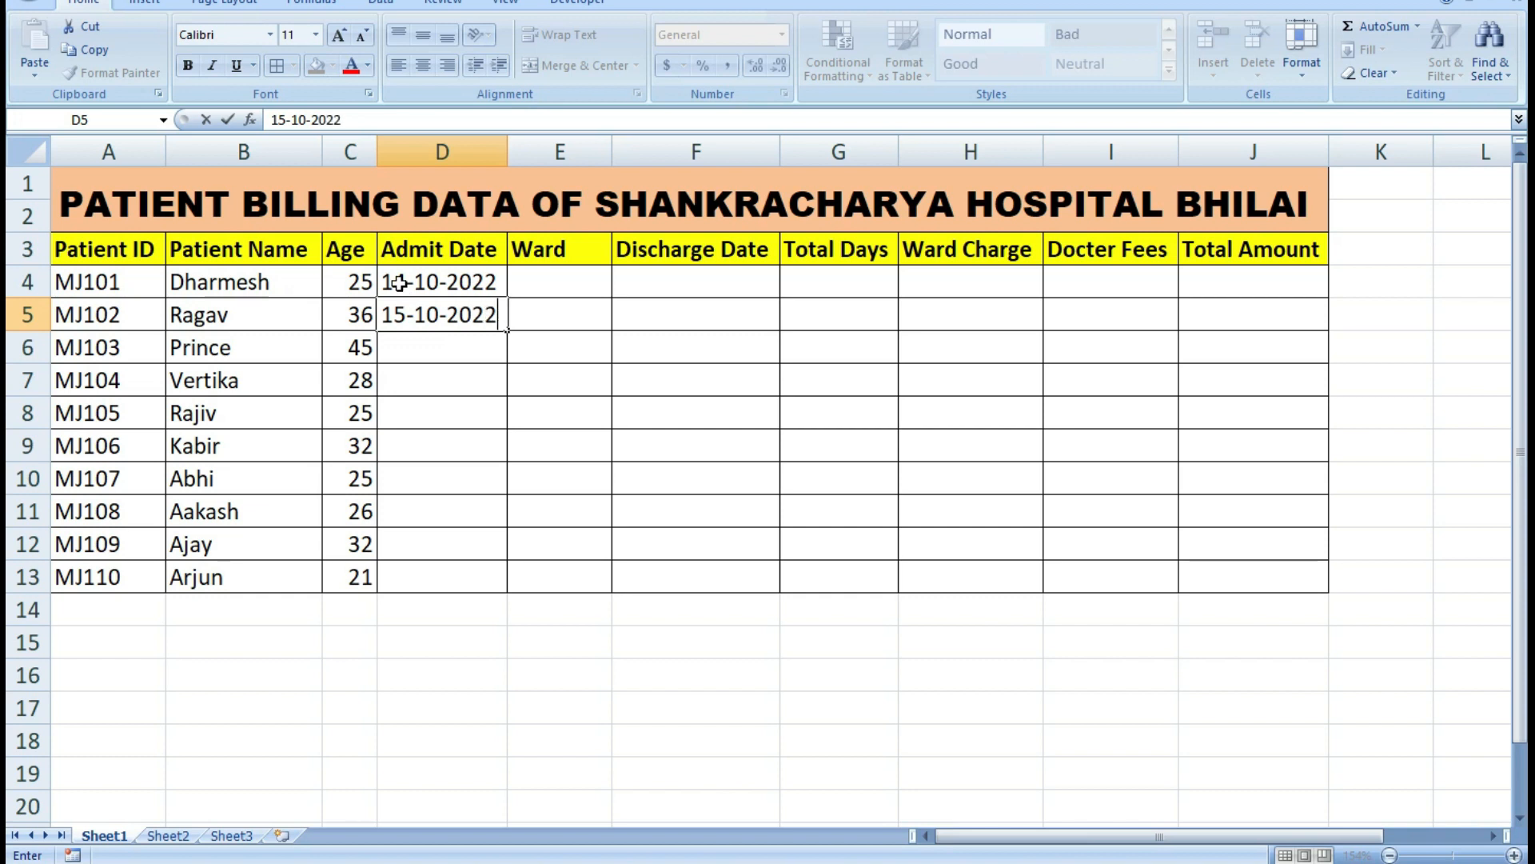
pyautogui.press('Return')
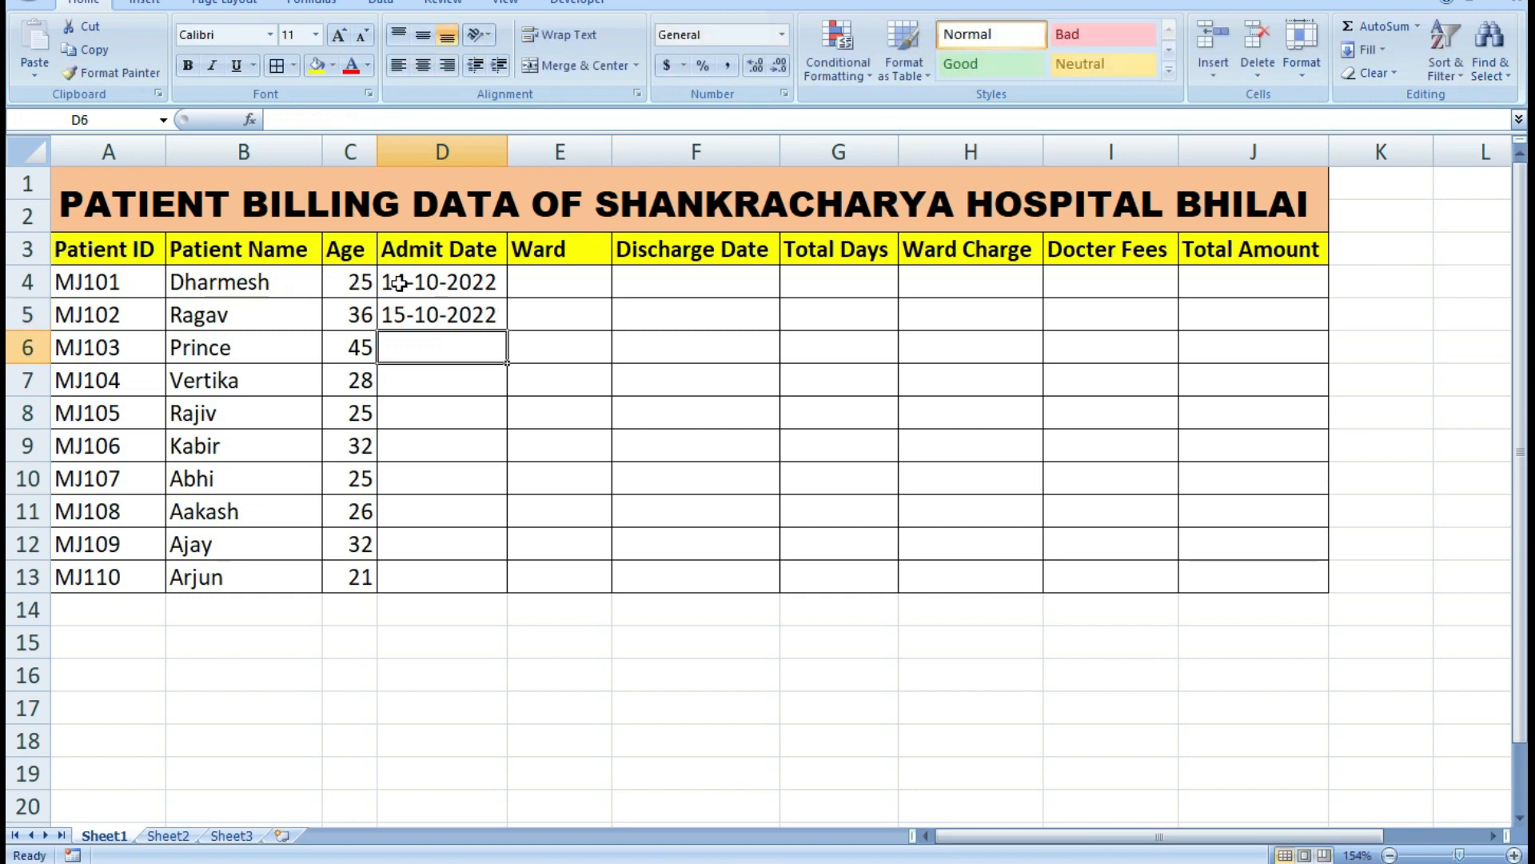
pyautogui.write('15-10-2022')
# Enter the admit dates 15-10-2022 in cell D6 and 16-10-2022 in cell D7.
pyautogui.press('Return')
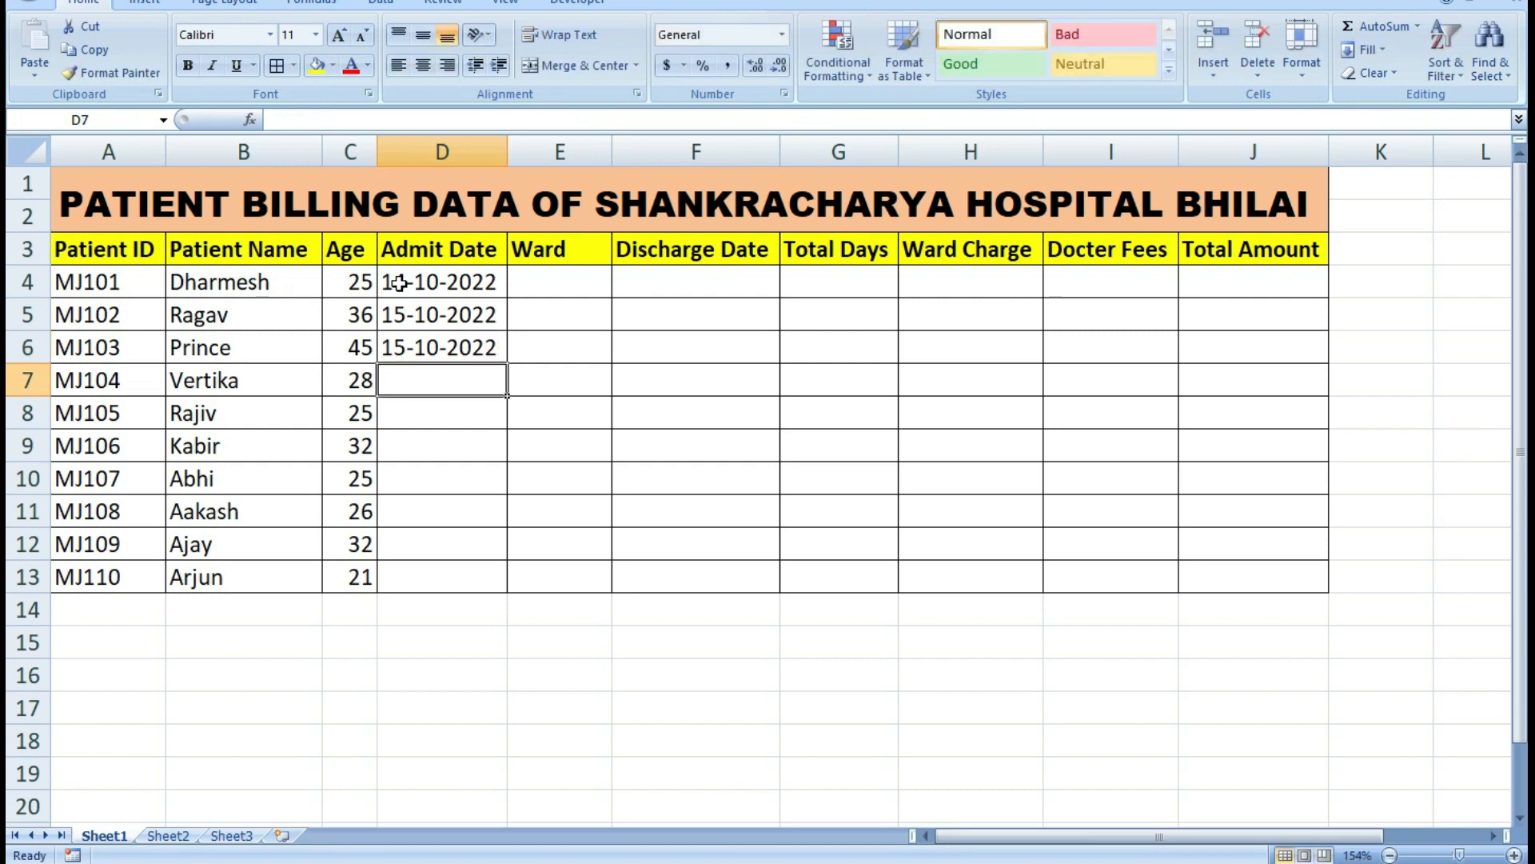
pyautogui.write('16-10-2022')
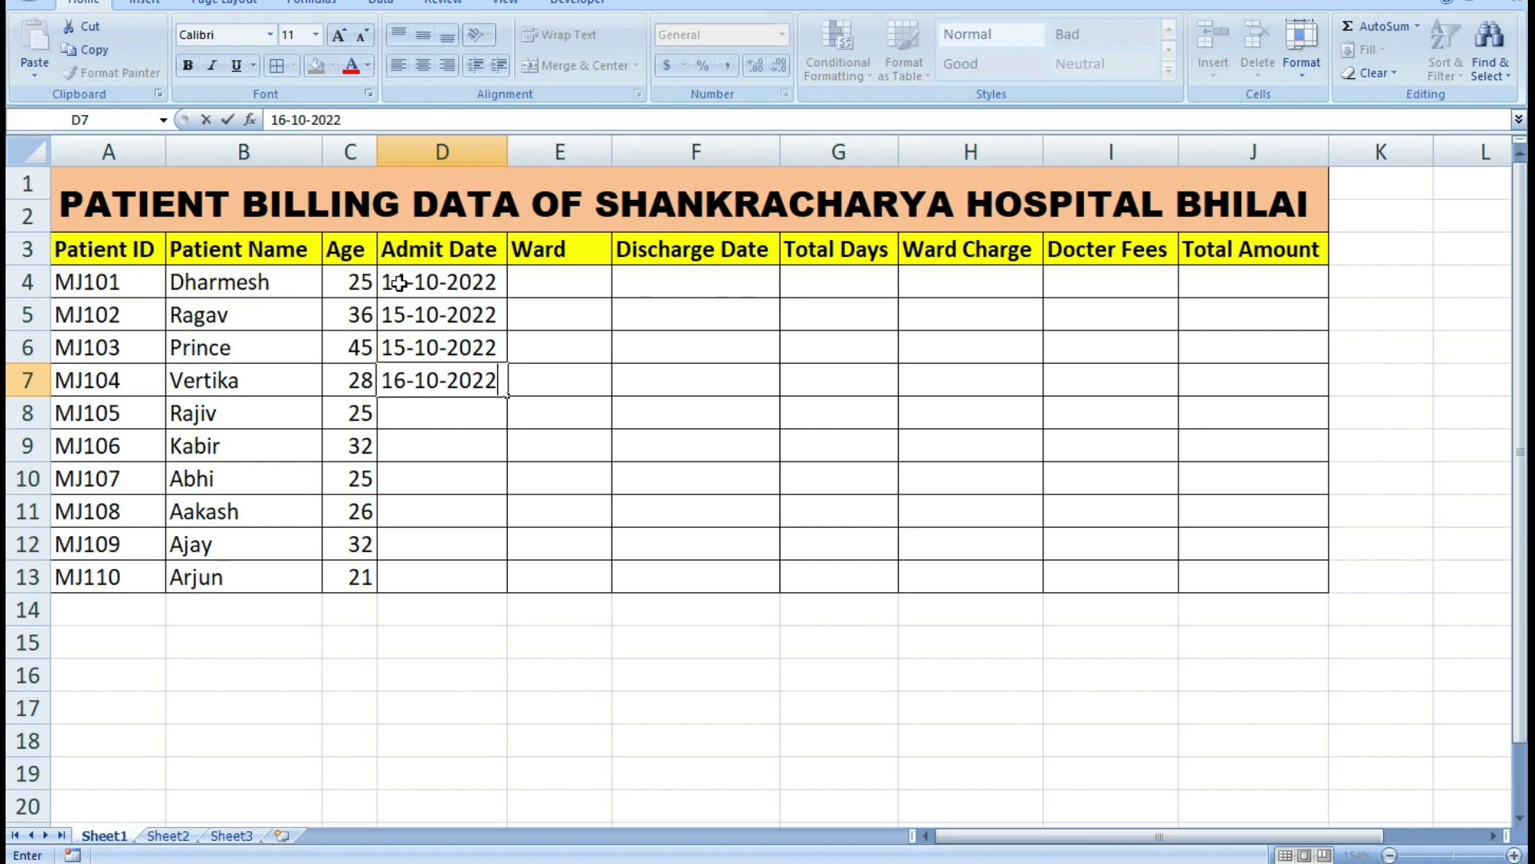
pyautogui.press('Return')
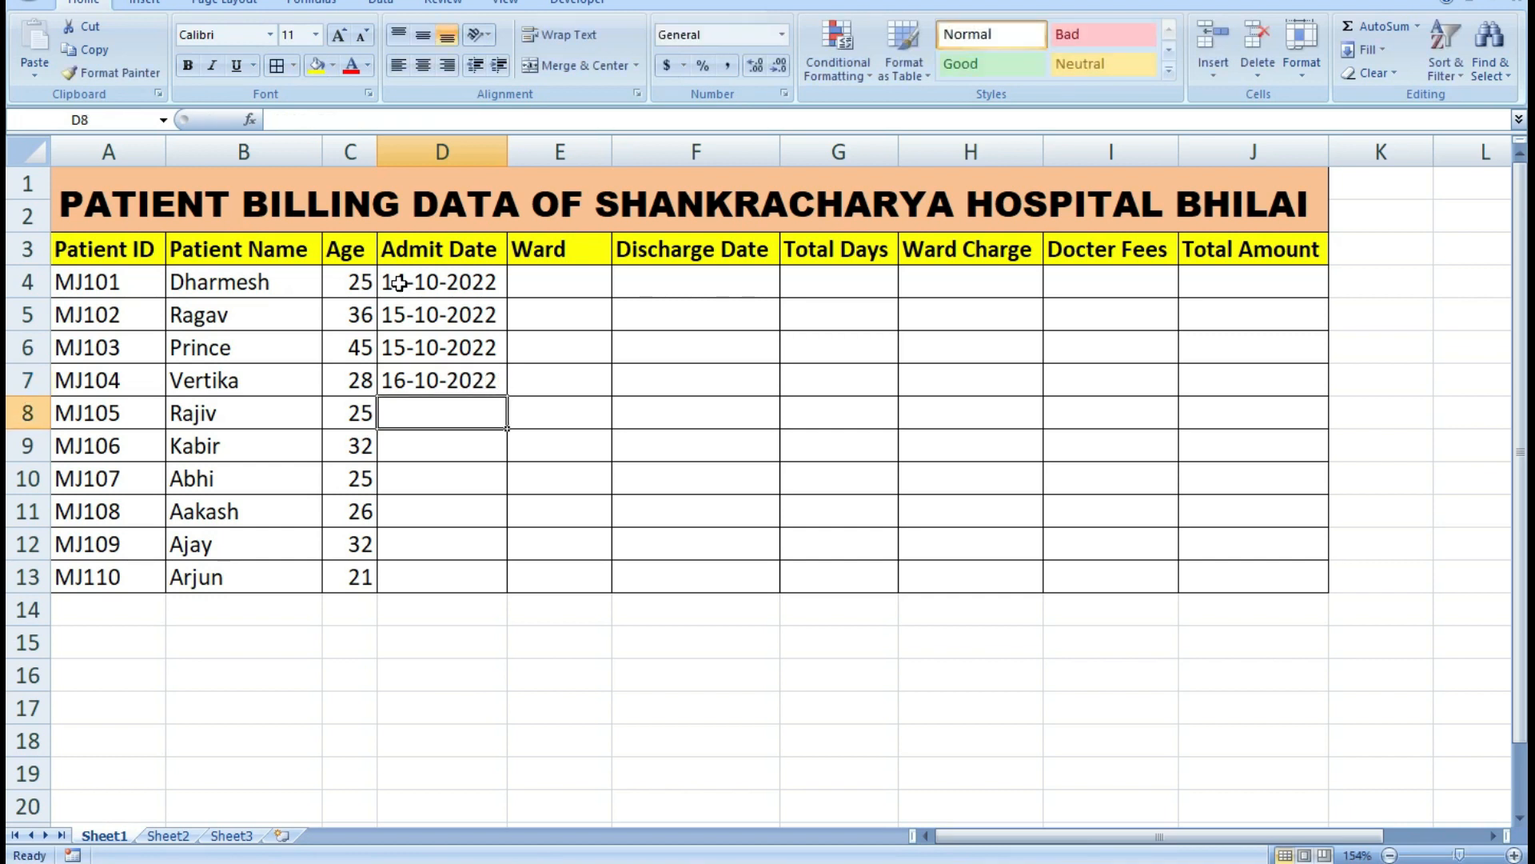
# Enter the admit dates 16-10-2022 in cell D8 and 17-10-2022 in cell D9.
pyautogui.write('1')
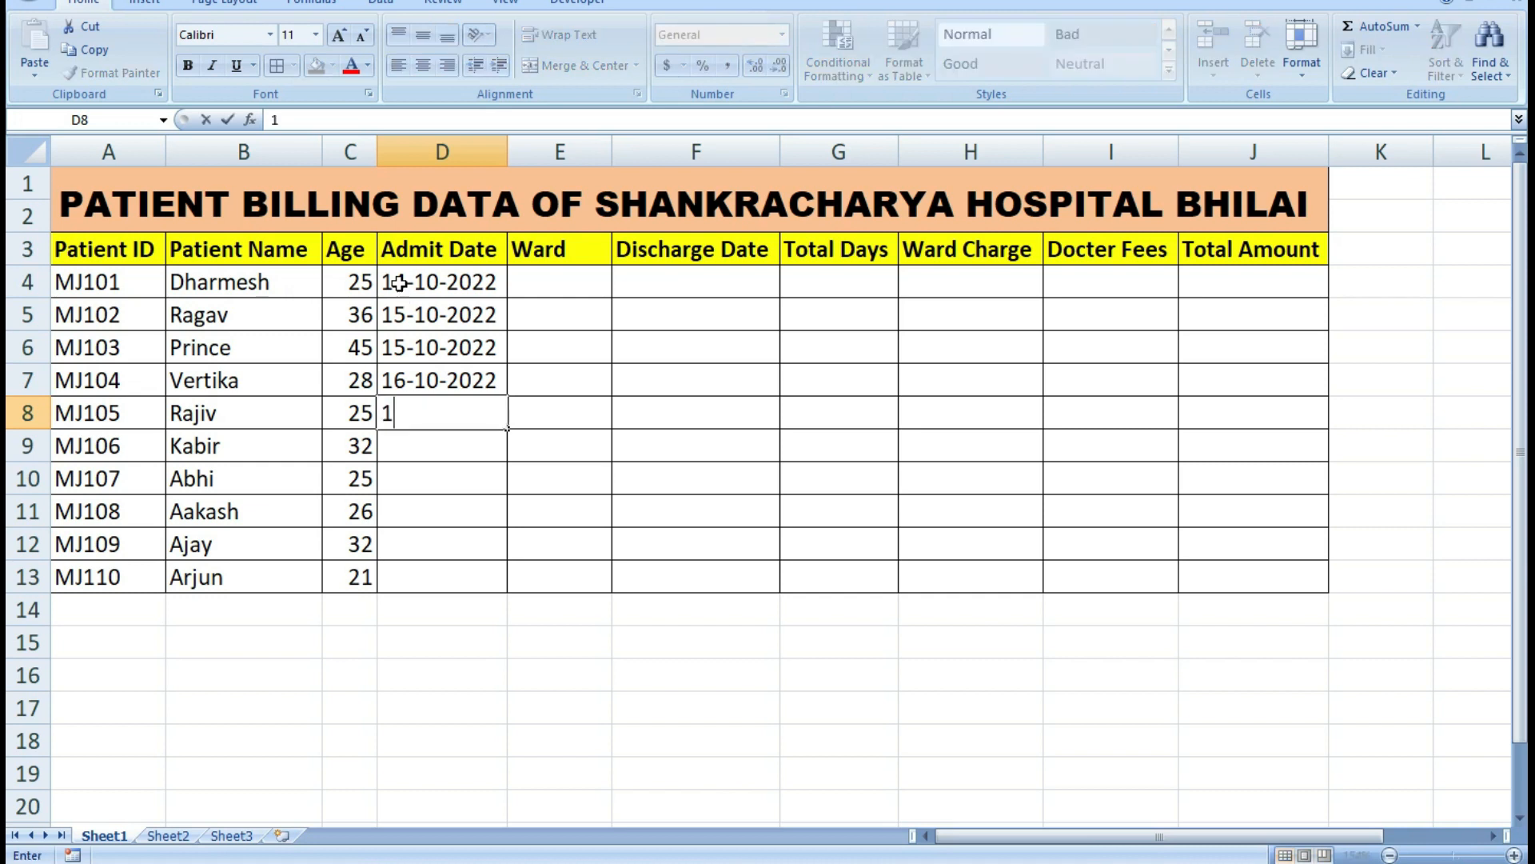
pyautogui.write('6-10-2022')
pyautogui.press('Return')
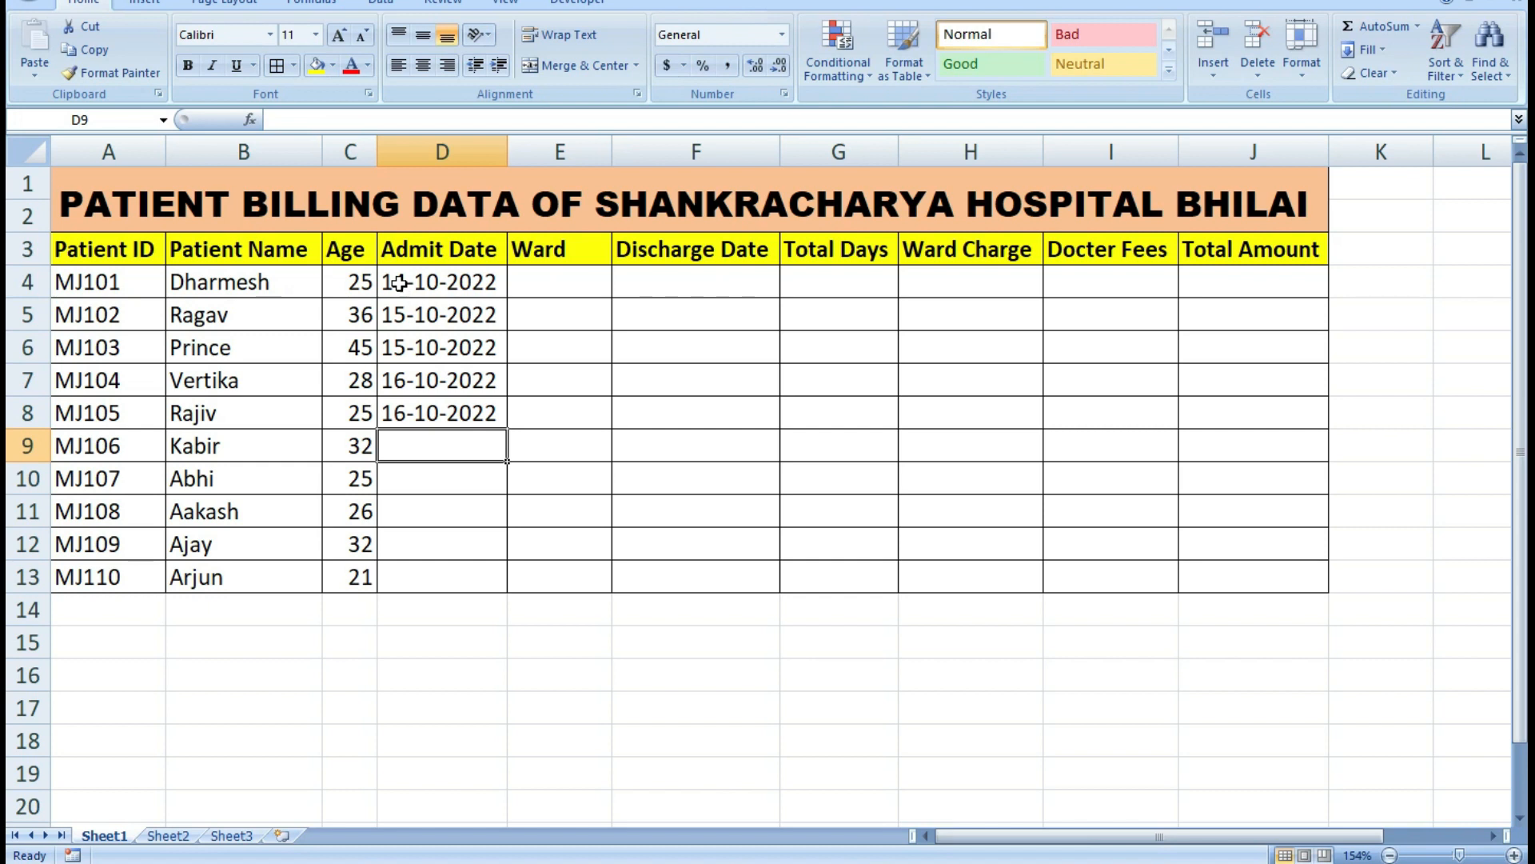
pyautogui.write('1')
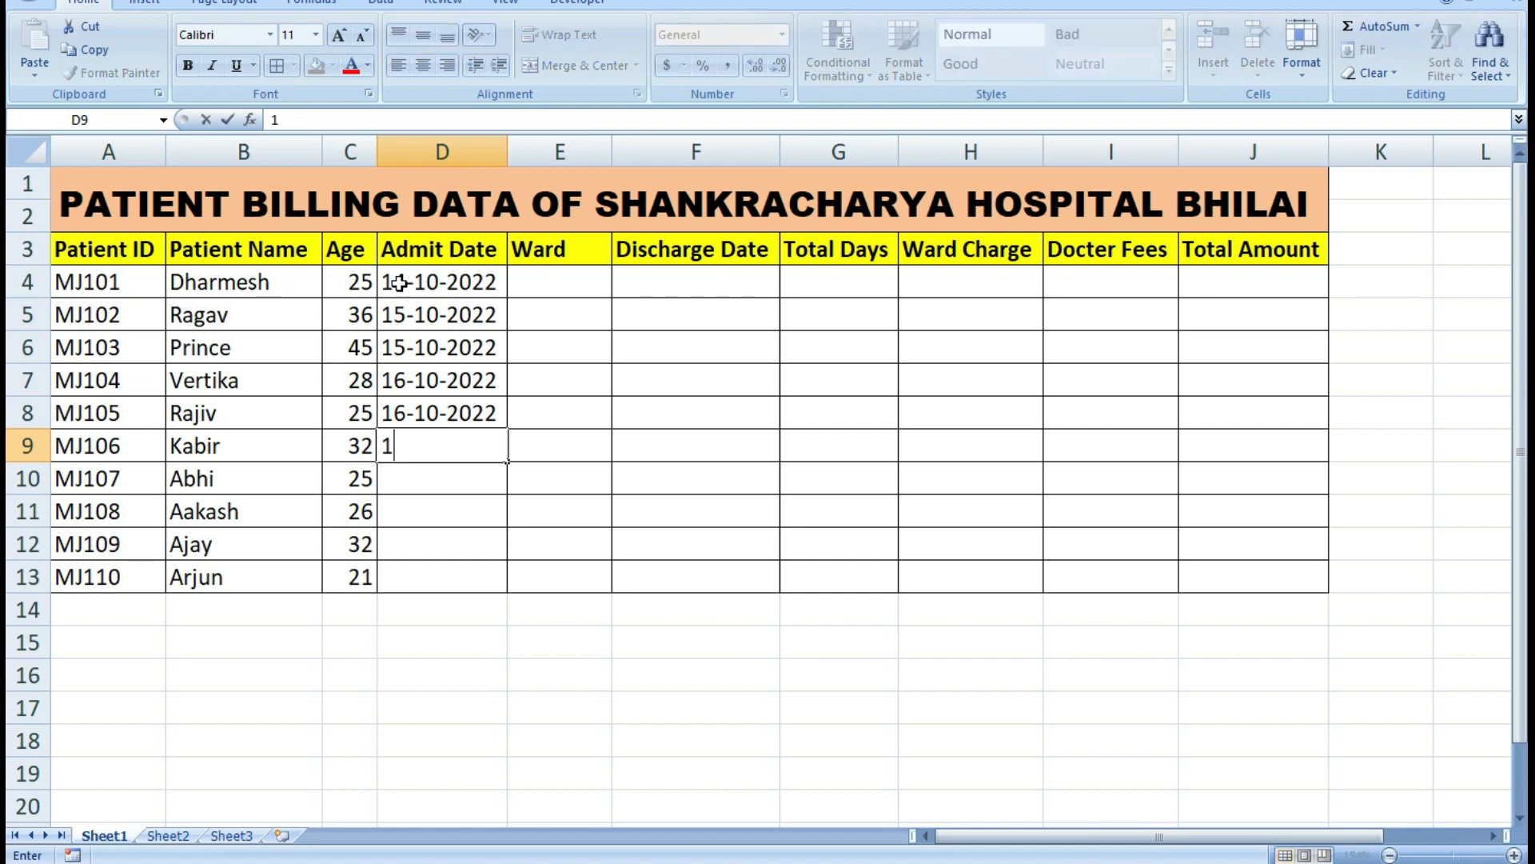
pyautogui.write('7-10-2022')
pyautogui.press('Return')
# Enter the admit dates 18-10-2022 in cell D10 and 19-10-2022 in cell D11.
pyautogui.write('18-10-2022')
pyautogui.press('Return')
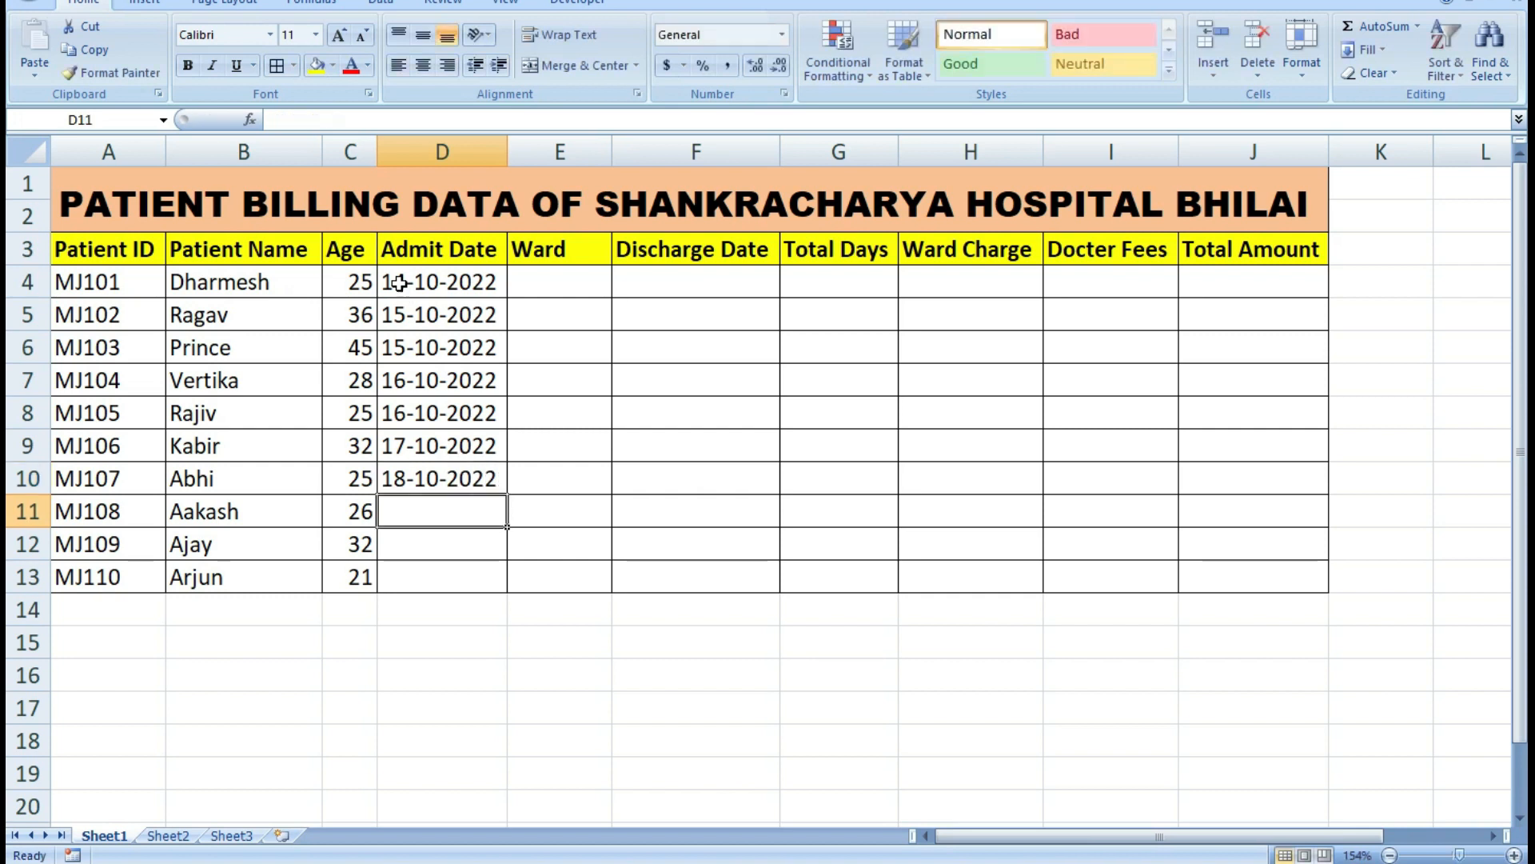
pyautogui.write('19-')
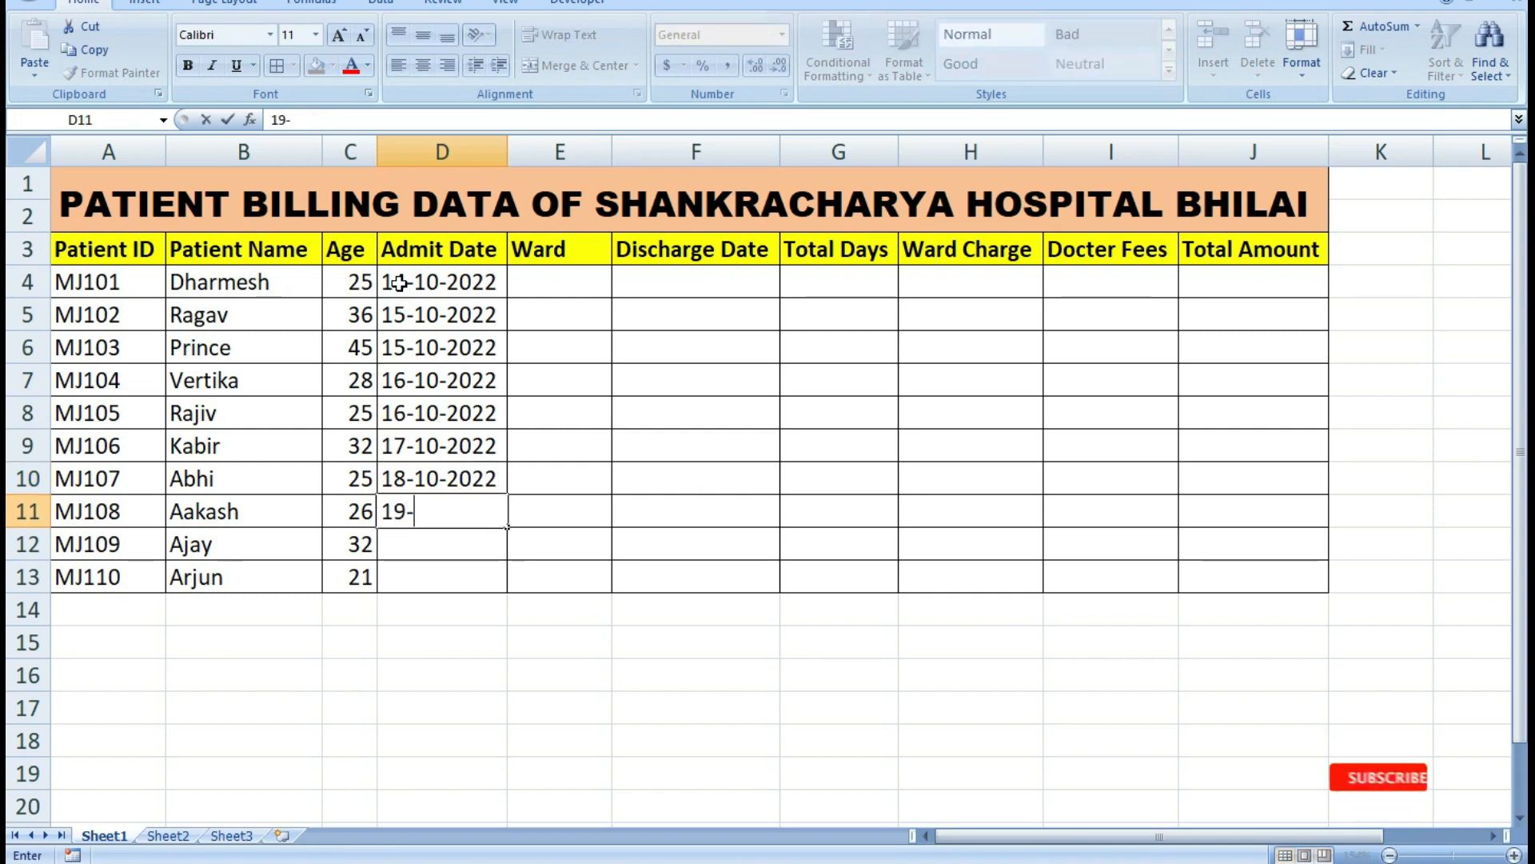
pyautogui.write('10-2022')
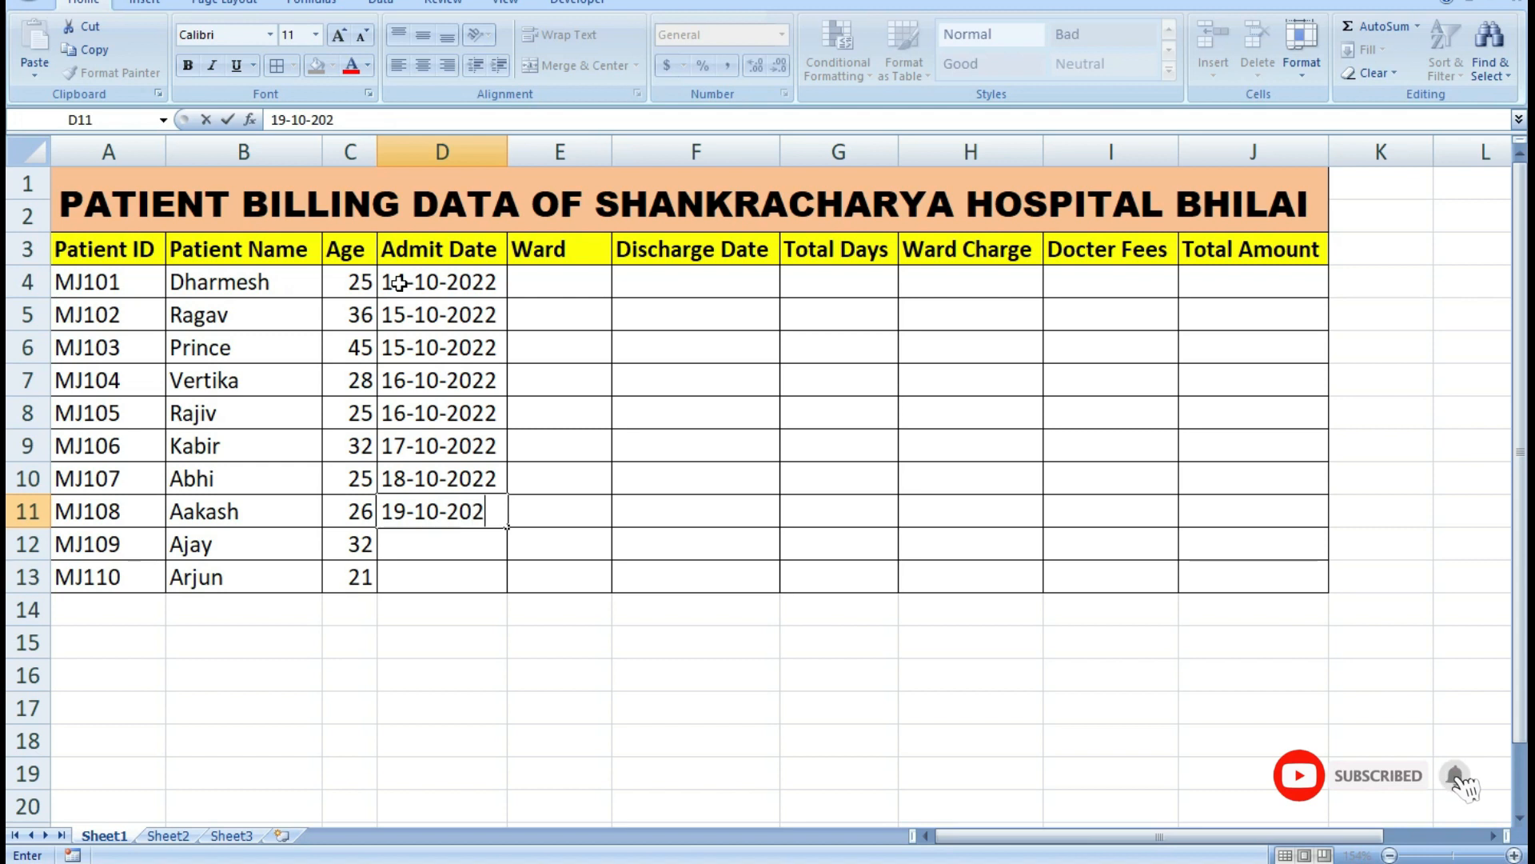
pyautogui.press('Return')
# Complete the Admit Date column with 20-10-2022 in cell D12 and 21-10-2022 in cell D13.
pyautogui.write('20')
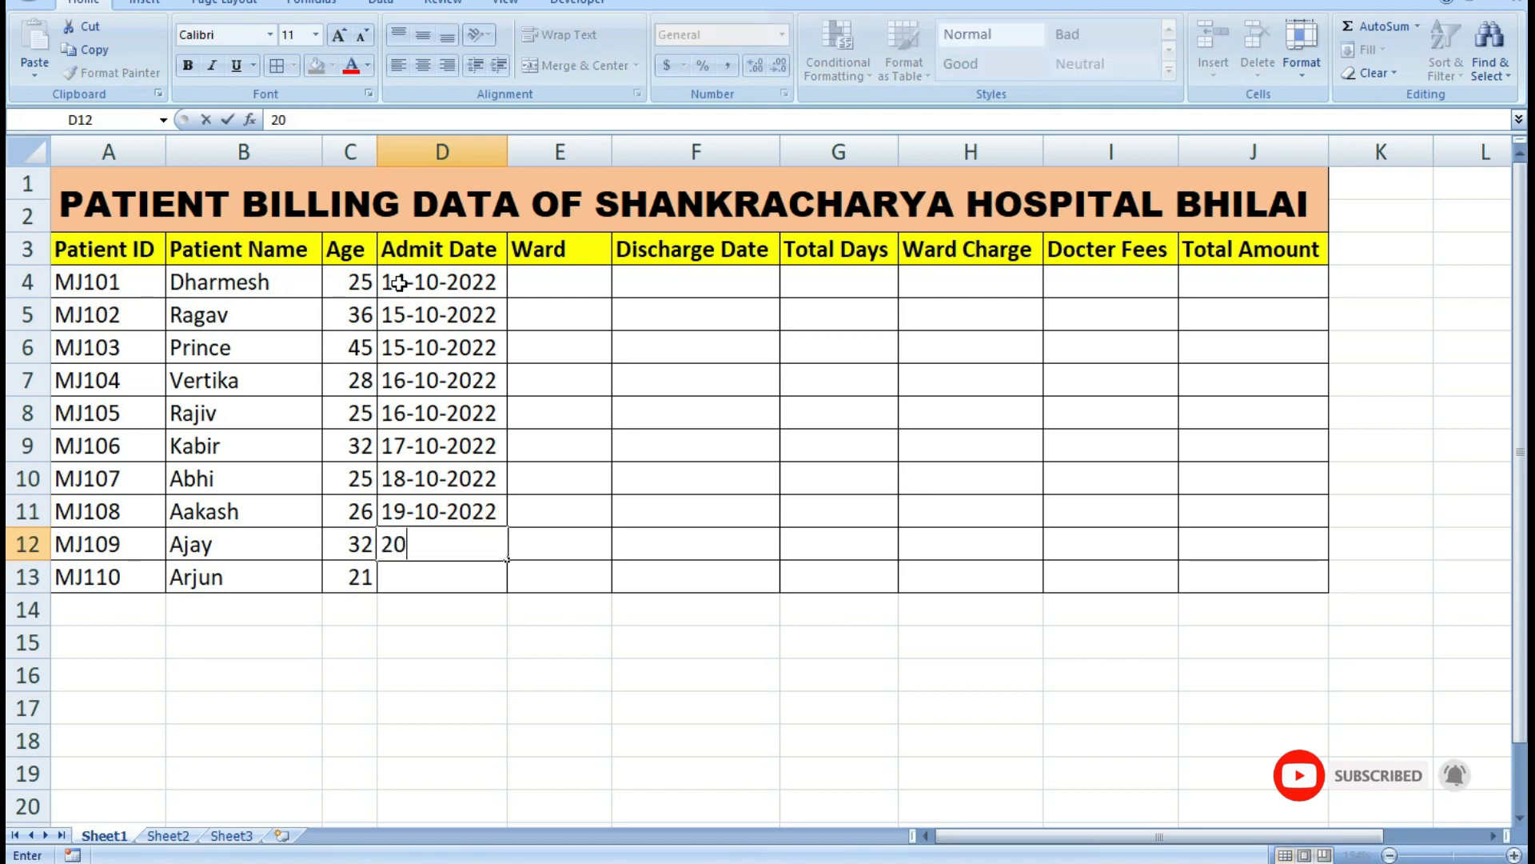
pyautogui.write('-10-2022')
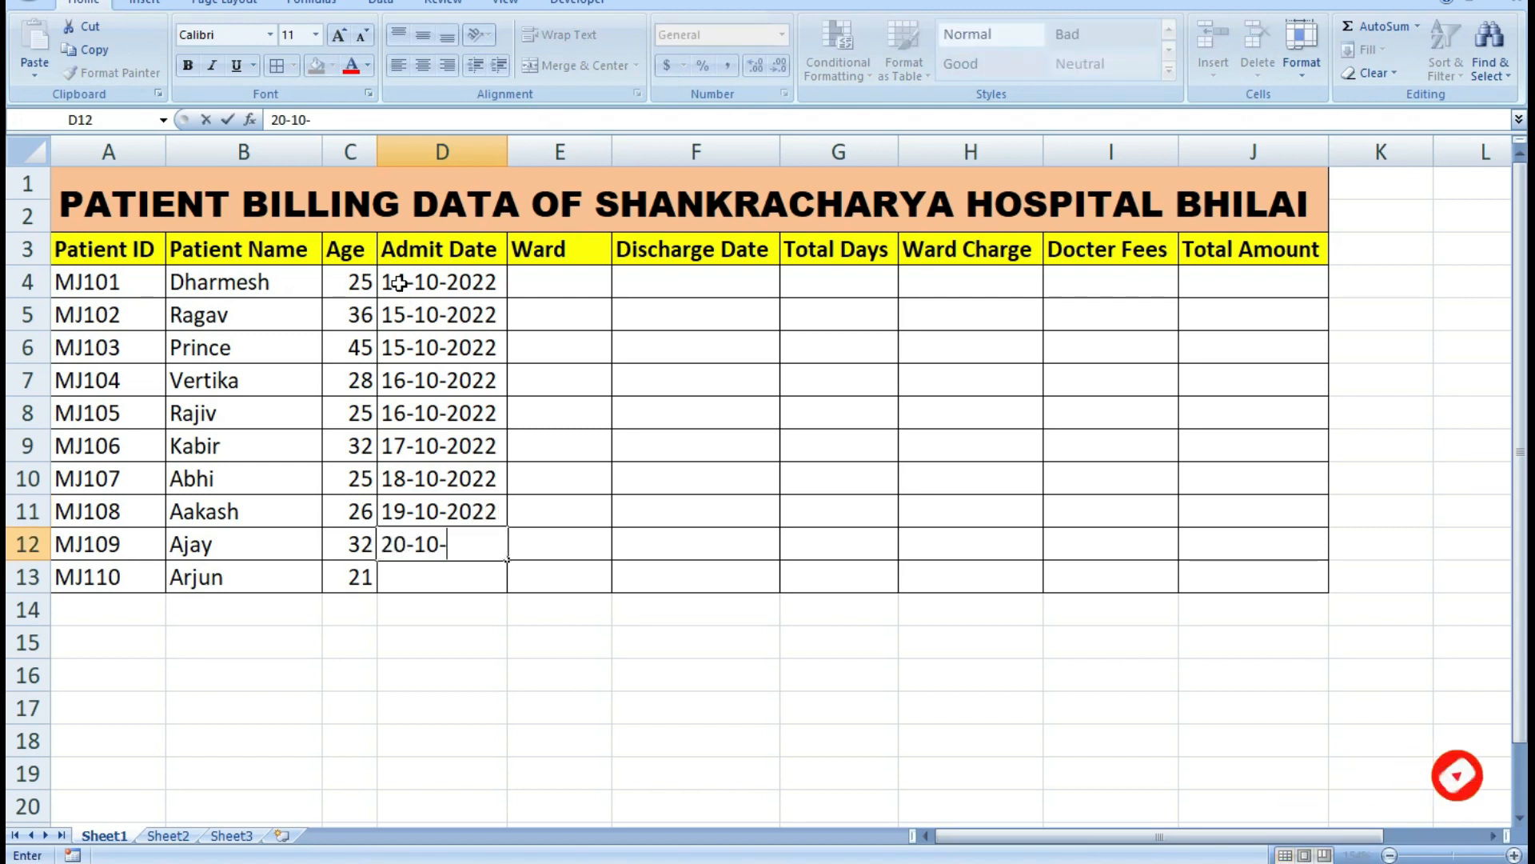
pyautogui.press('Return')
pyautogui.write('21-10-2022')
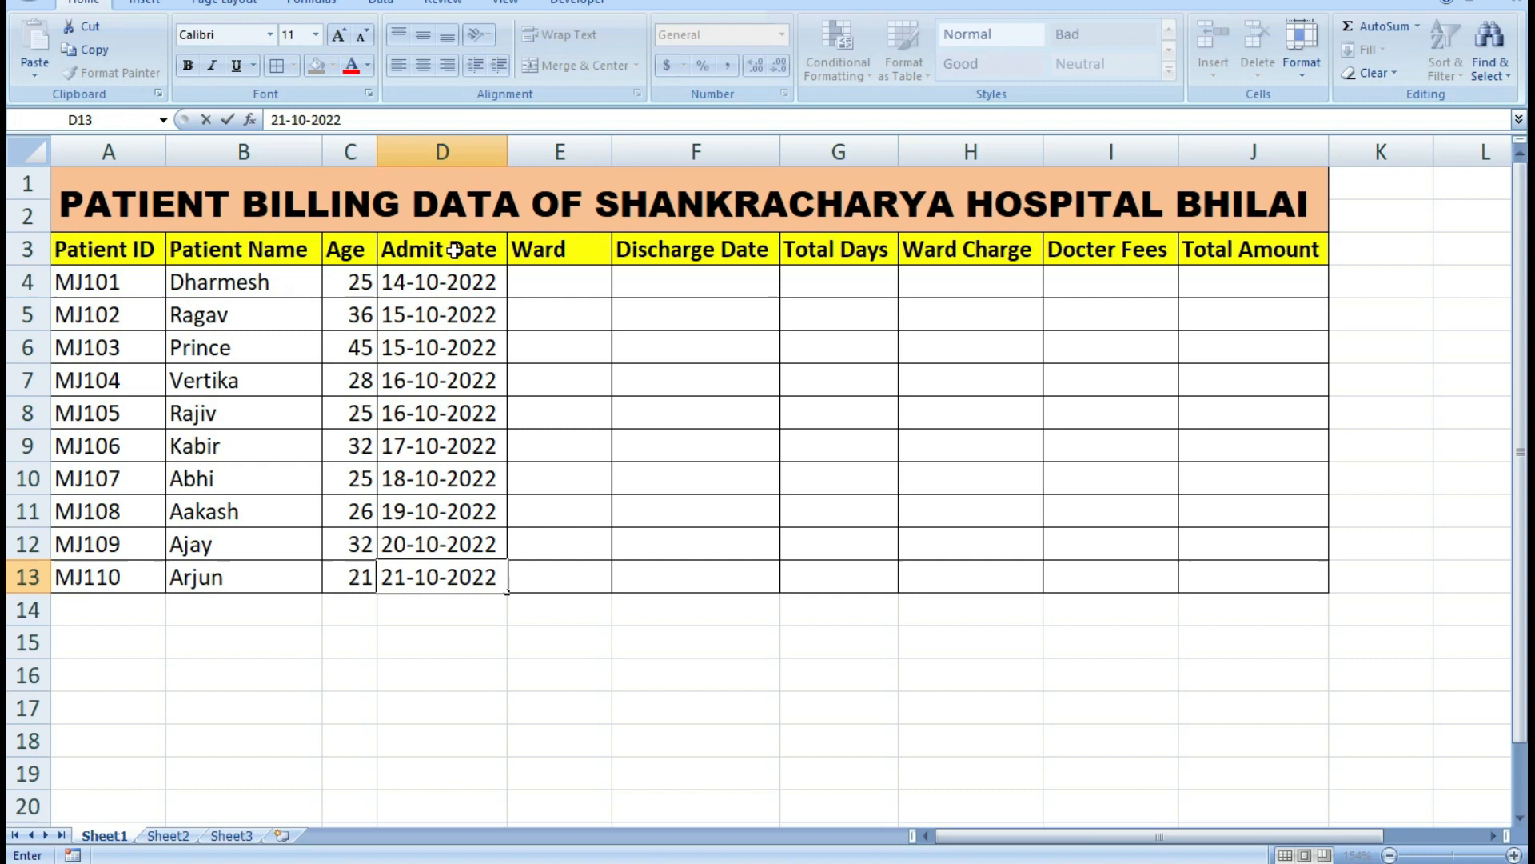
# Enter the ward types General in cell E4 and Special in cell E5.
pyautogui.click(550, 283)
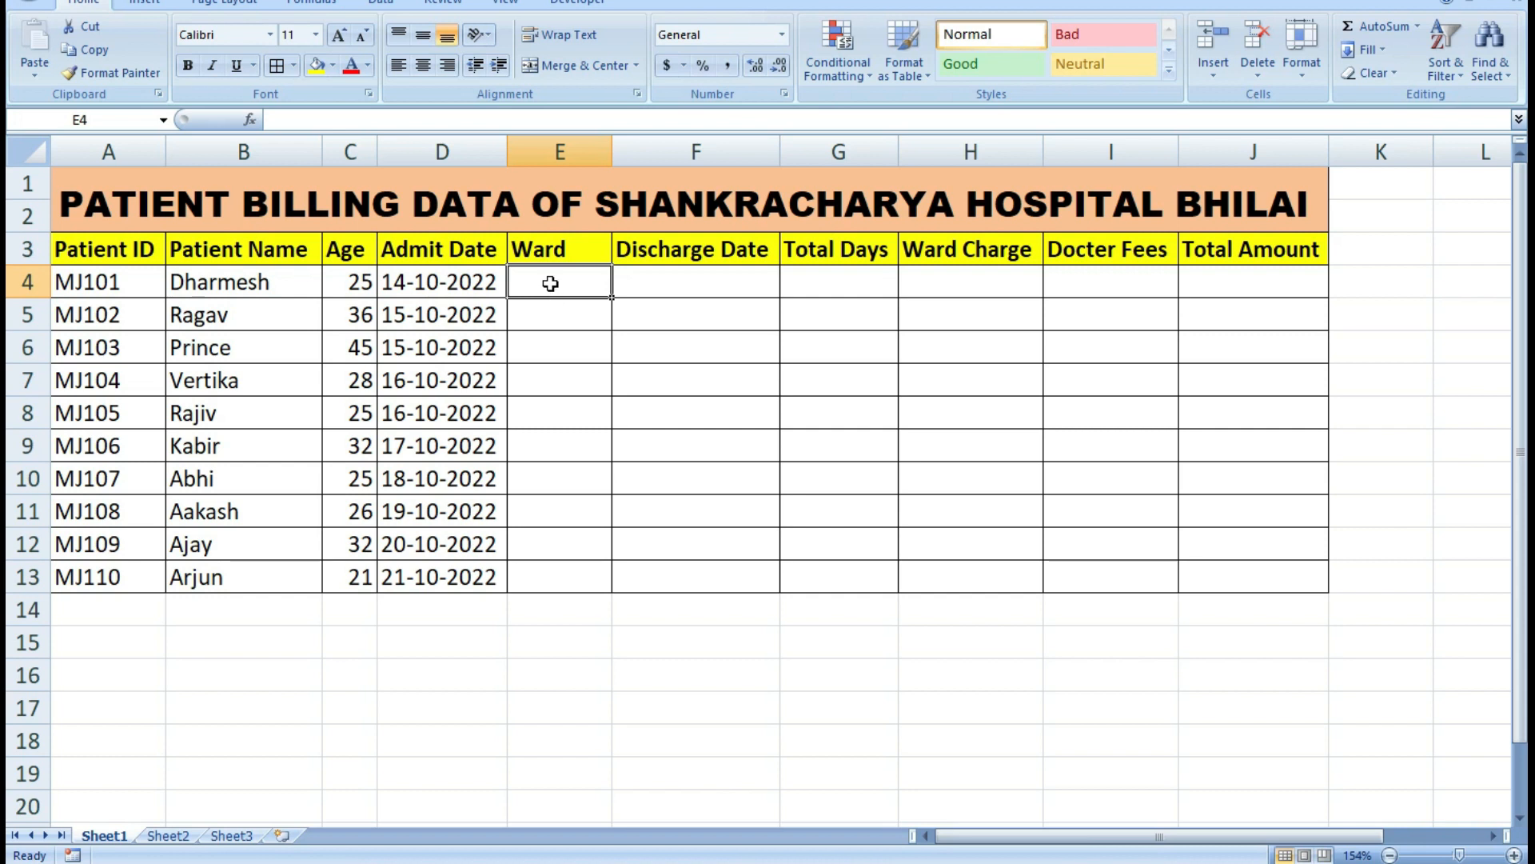
pyautogui.write('General')
pyautogui.press('Return')
pyautogui.write('Special')
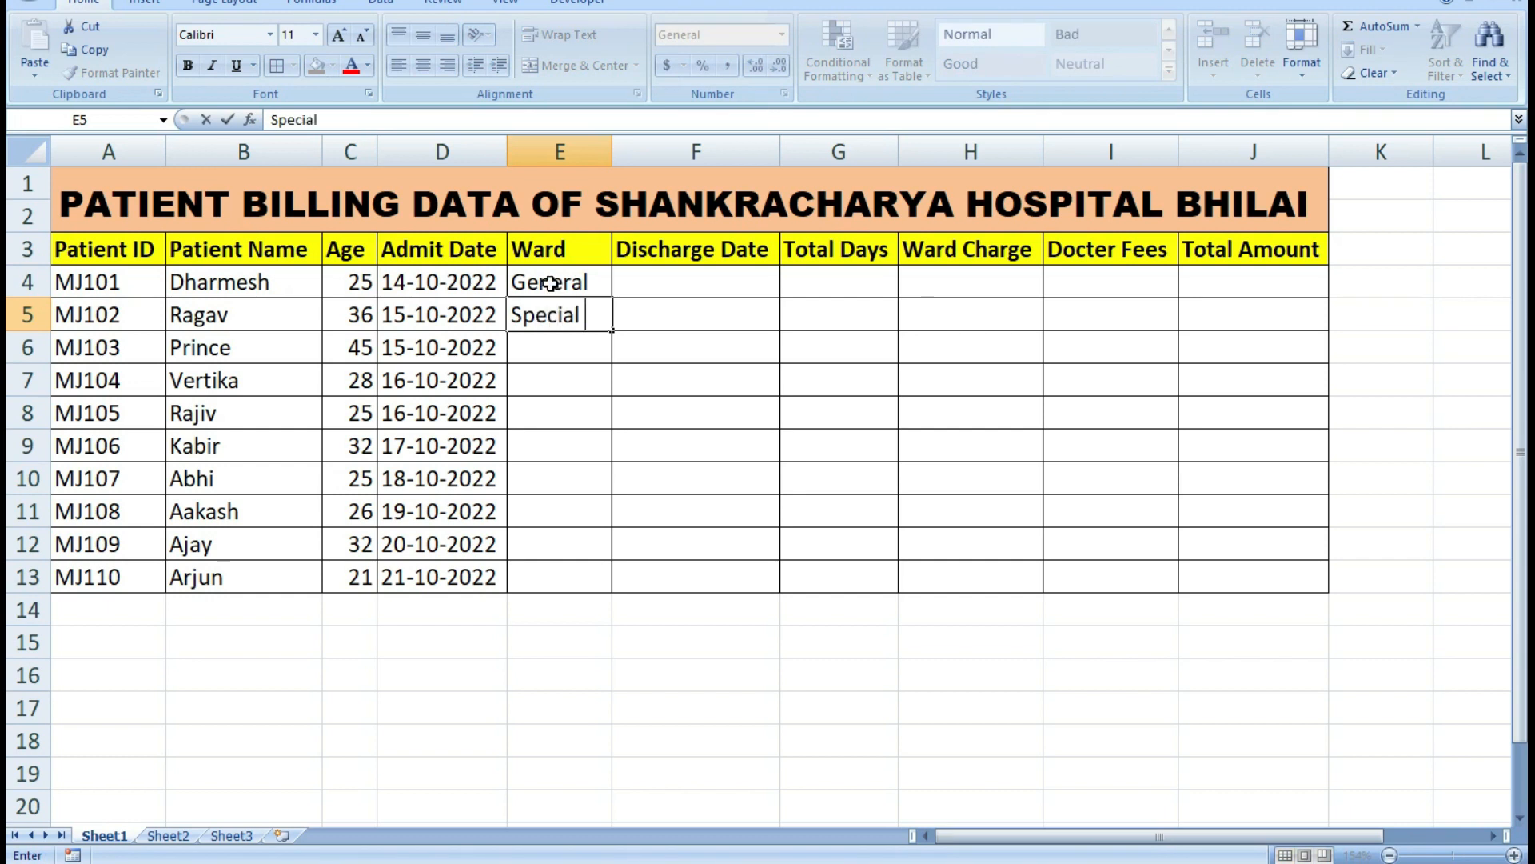
pyautogui.hotkey('ctrl', 'Return')
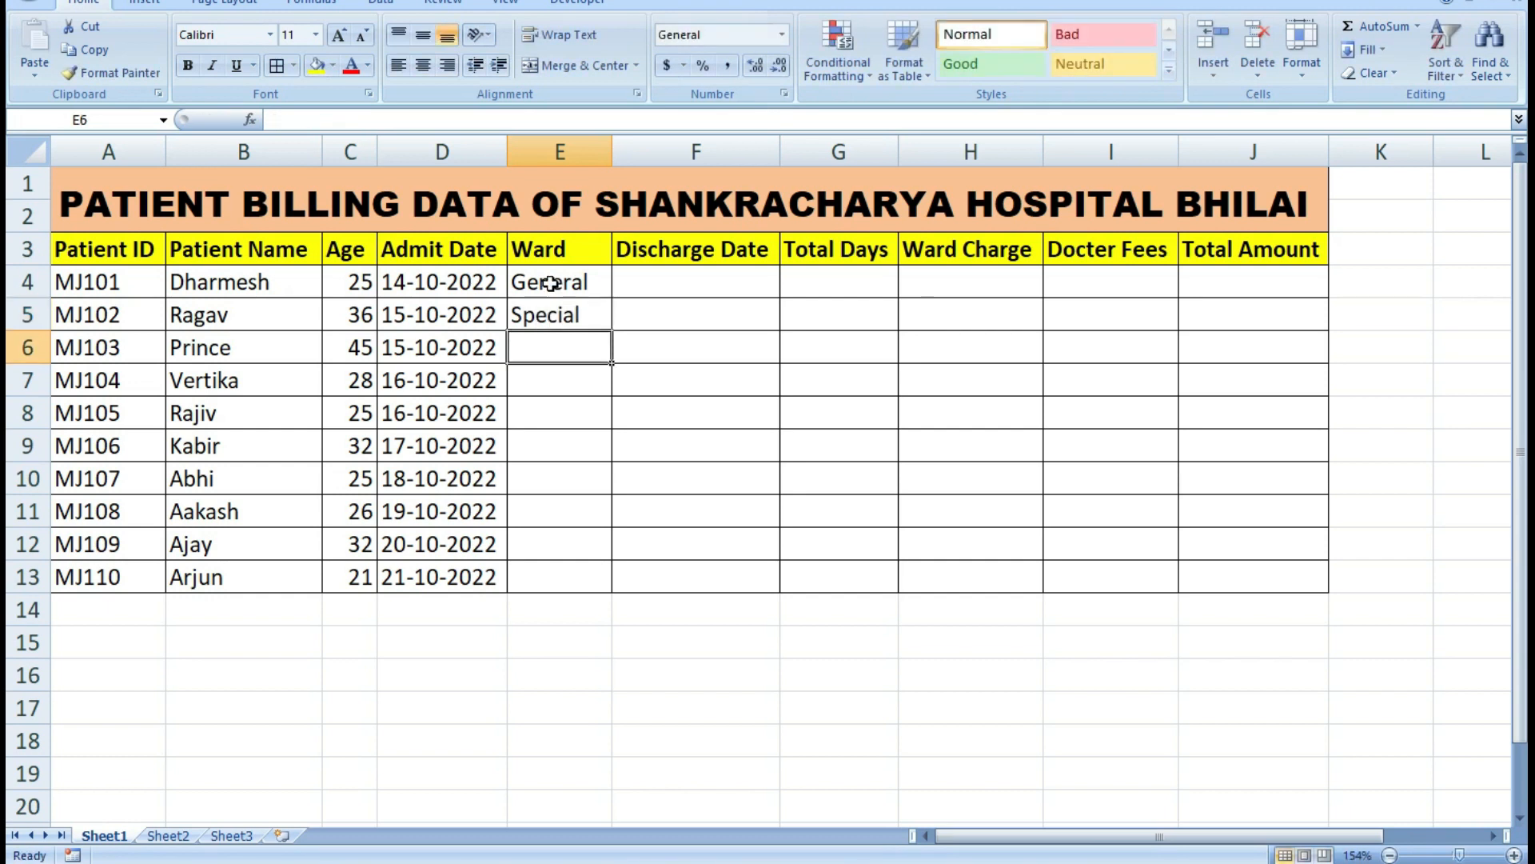
# Enter the ward types CCU in cell E6 and ICCU in cell E7.
pyautogui.write('CCU')
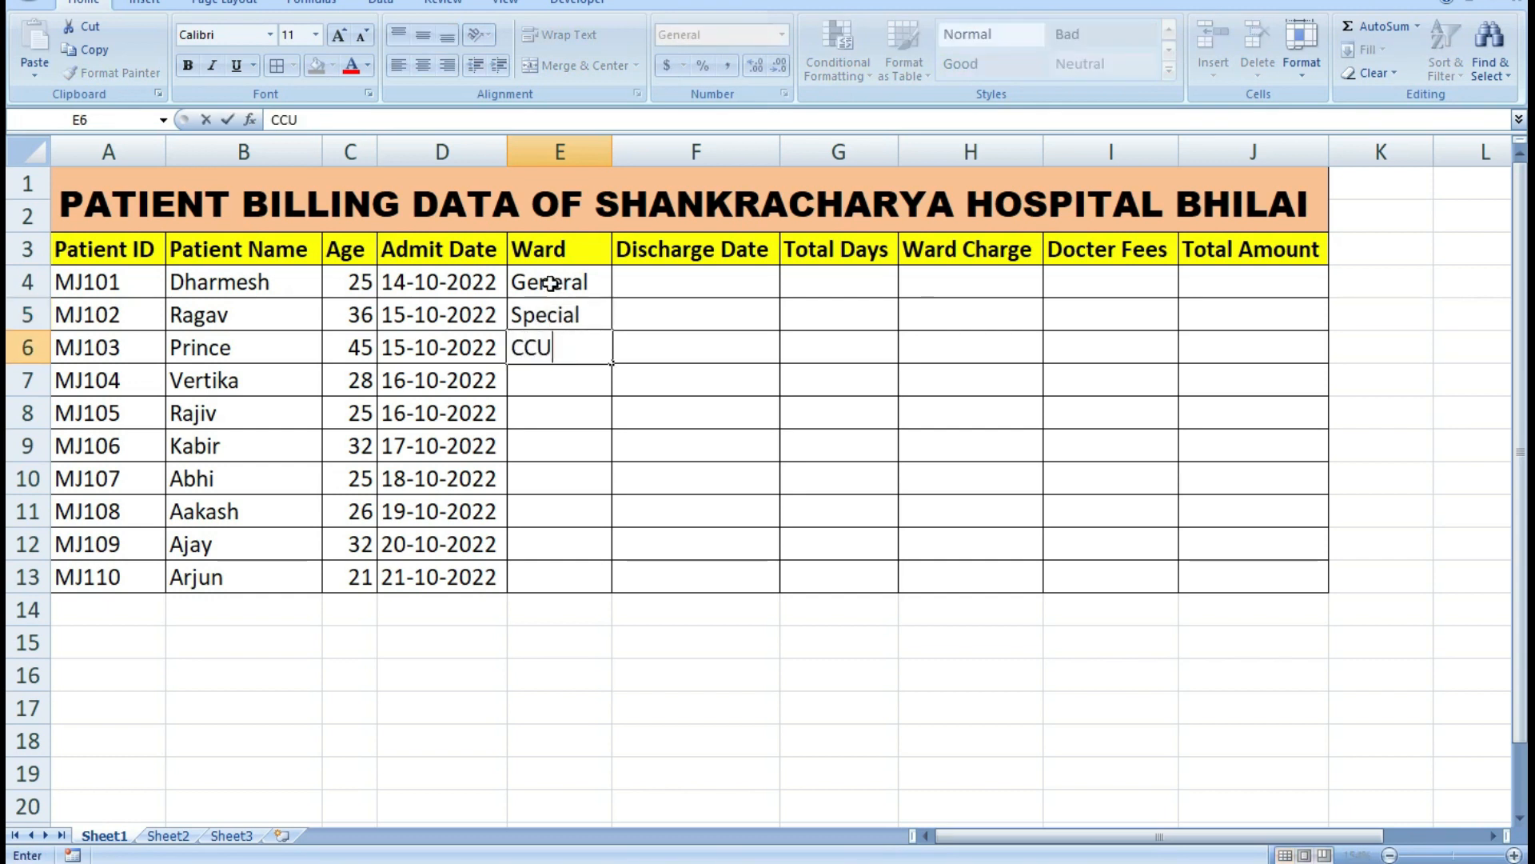
pyautogui.press('Return')
pyautogui.write('IC')
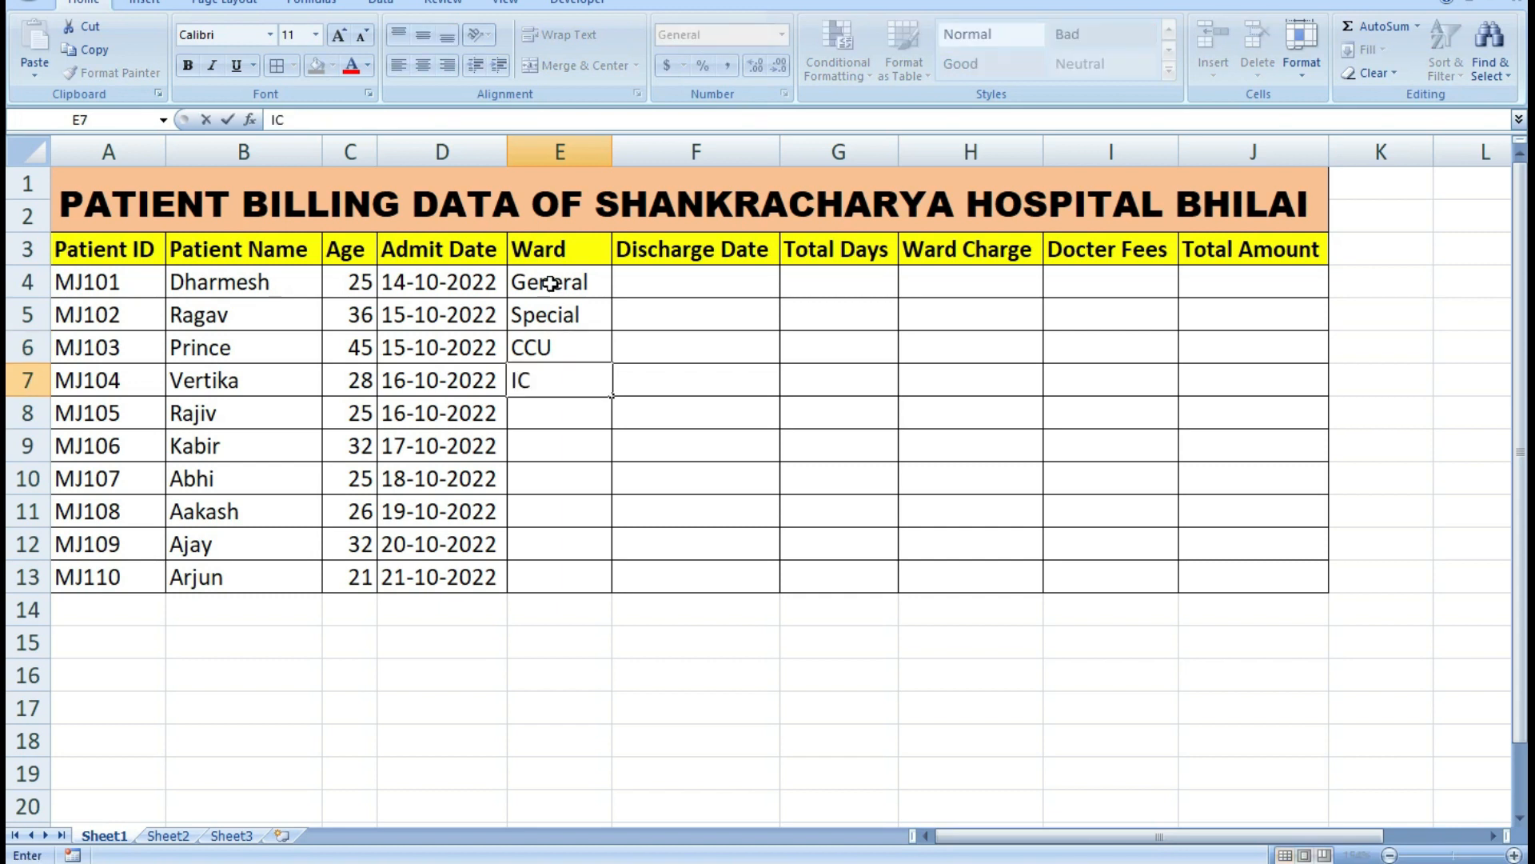
pyautogui.write('CU')
pyautogui.press('Return')
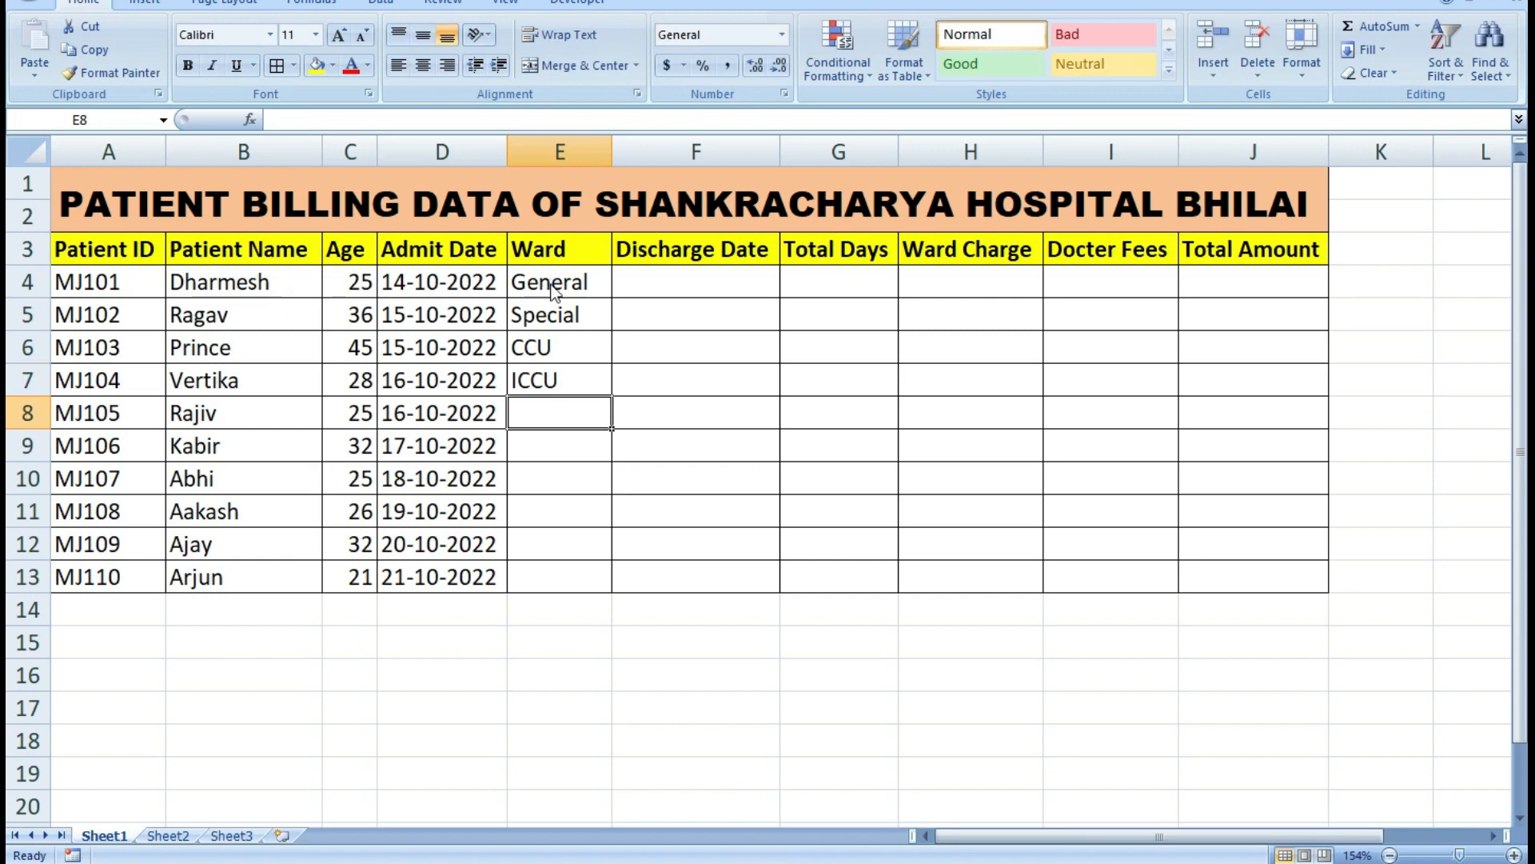
# Enter the ward types NICU in cell E8 and General in cell E9.
pyautogui.write('NICU')
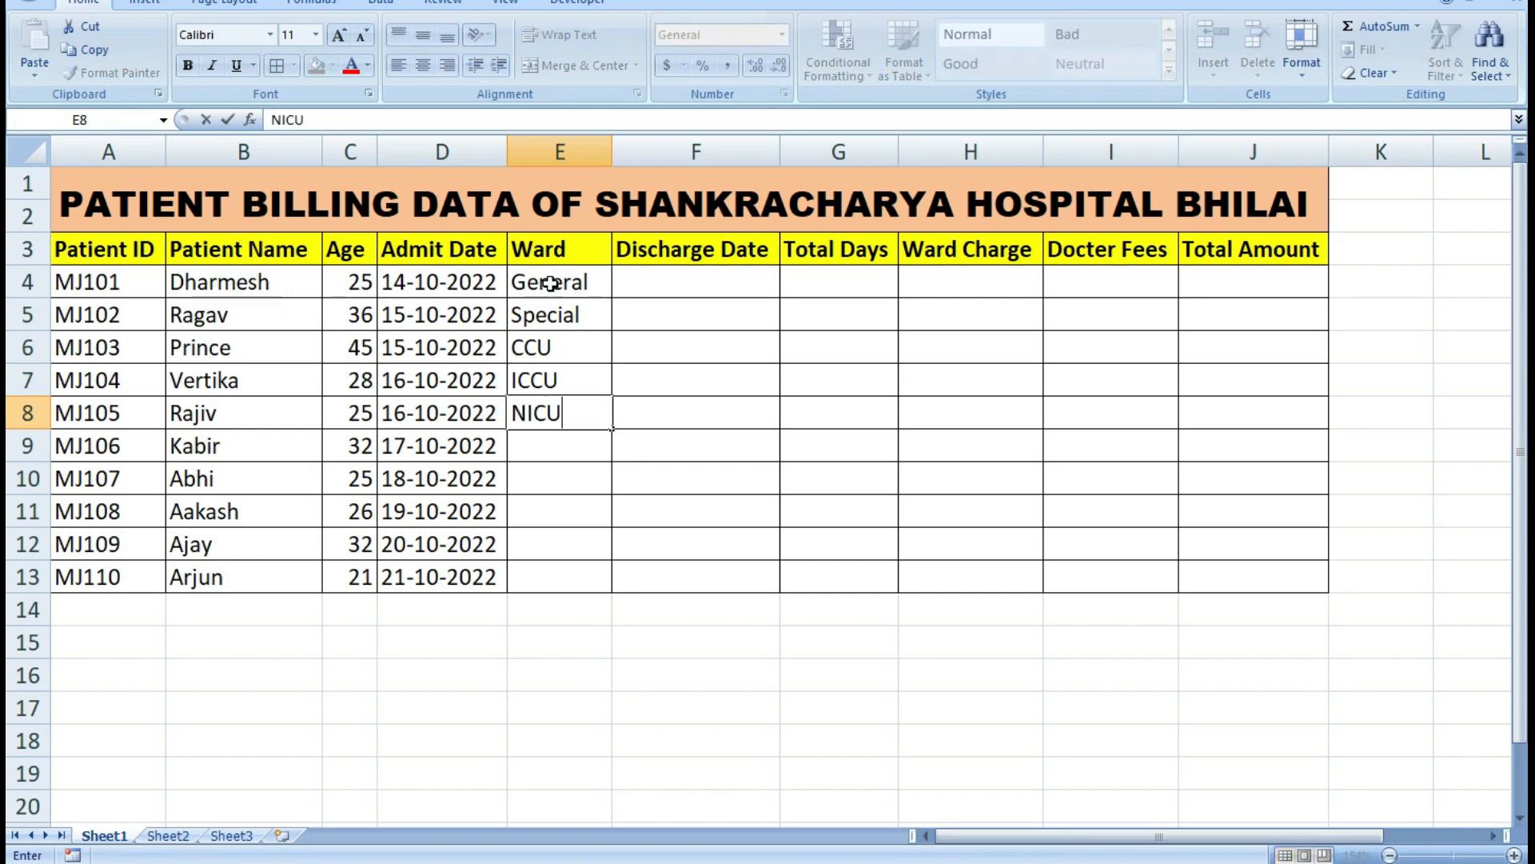
pyautogui.press('Return')
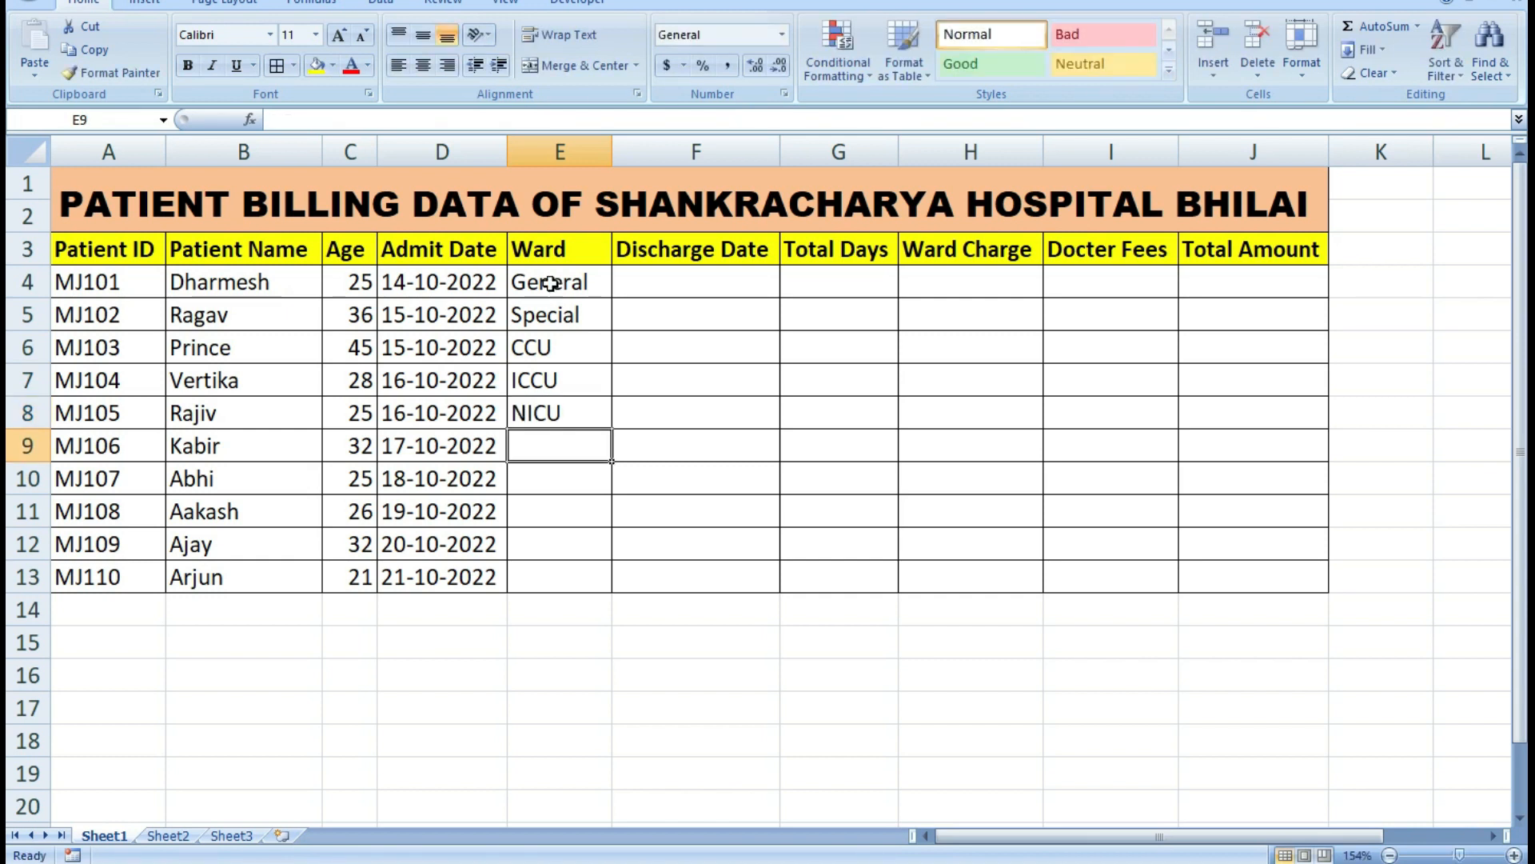
pyautogui.write('General')
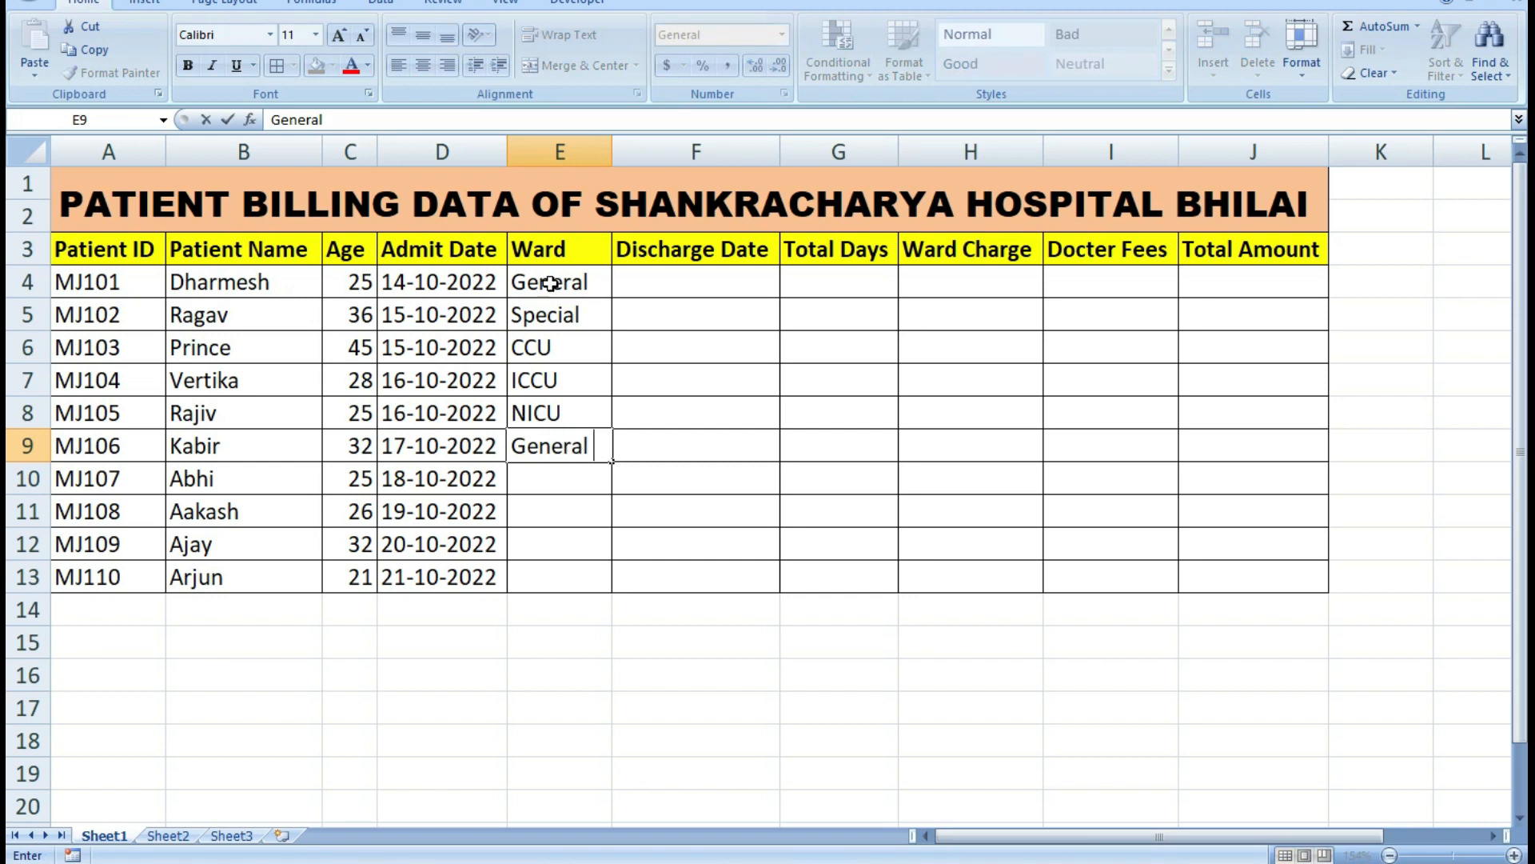
pyautogui.press('Return')
# Enter the ward types Special in cell E10 and CCU in cell E11.
pyautogui.write('G')
pyautogui.press('BackSpace')
pyautogui.press('BackSpace')
pyautogui.write('S')
pyautogui.press('Tab')
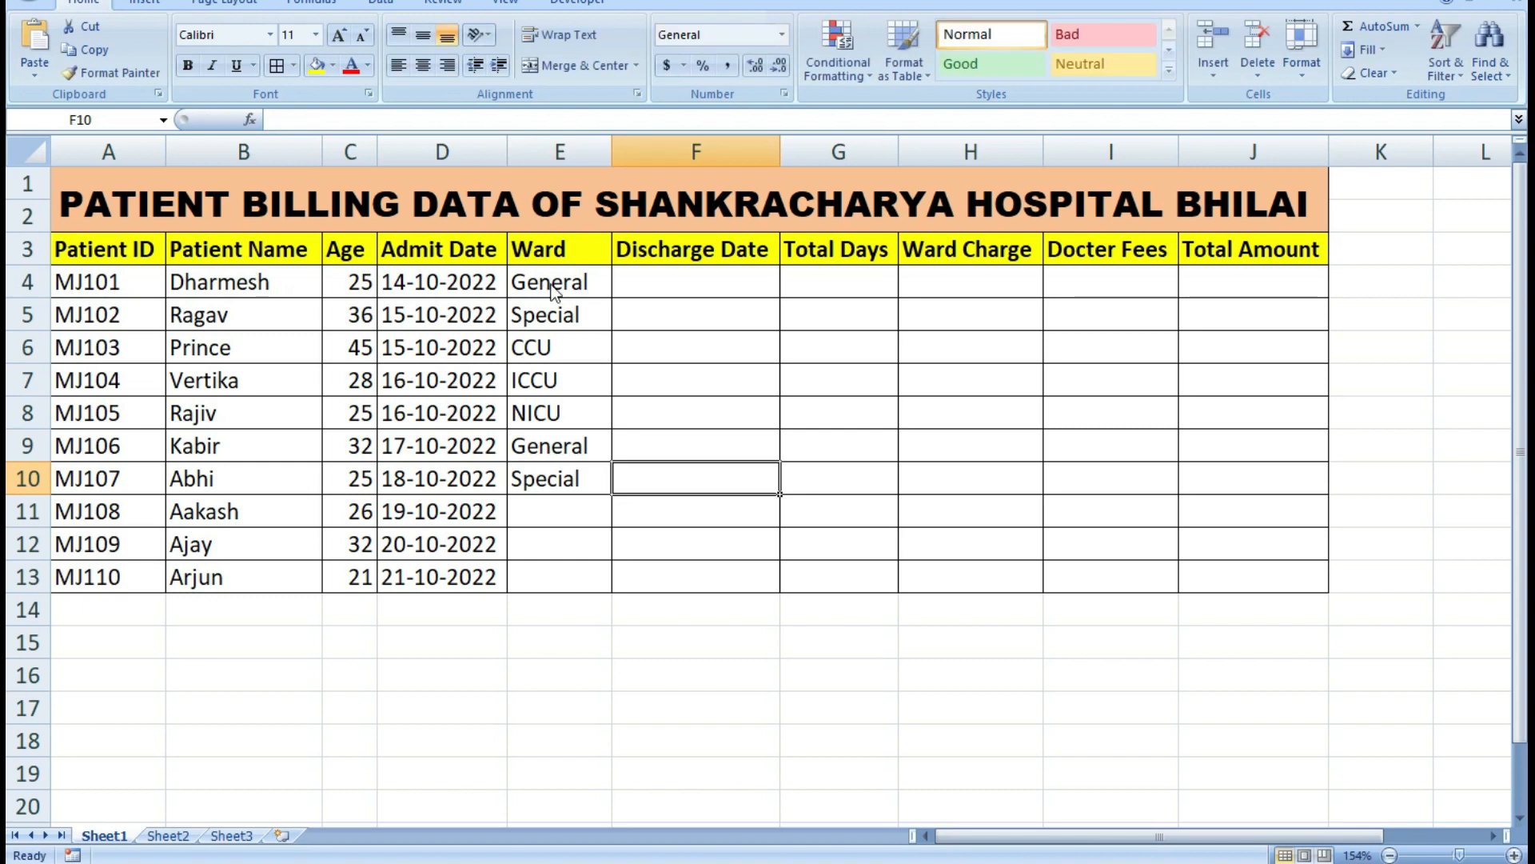
pyautogui.press('Down')
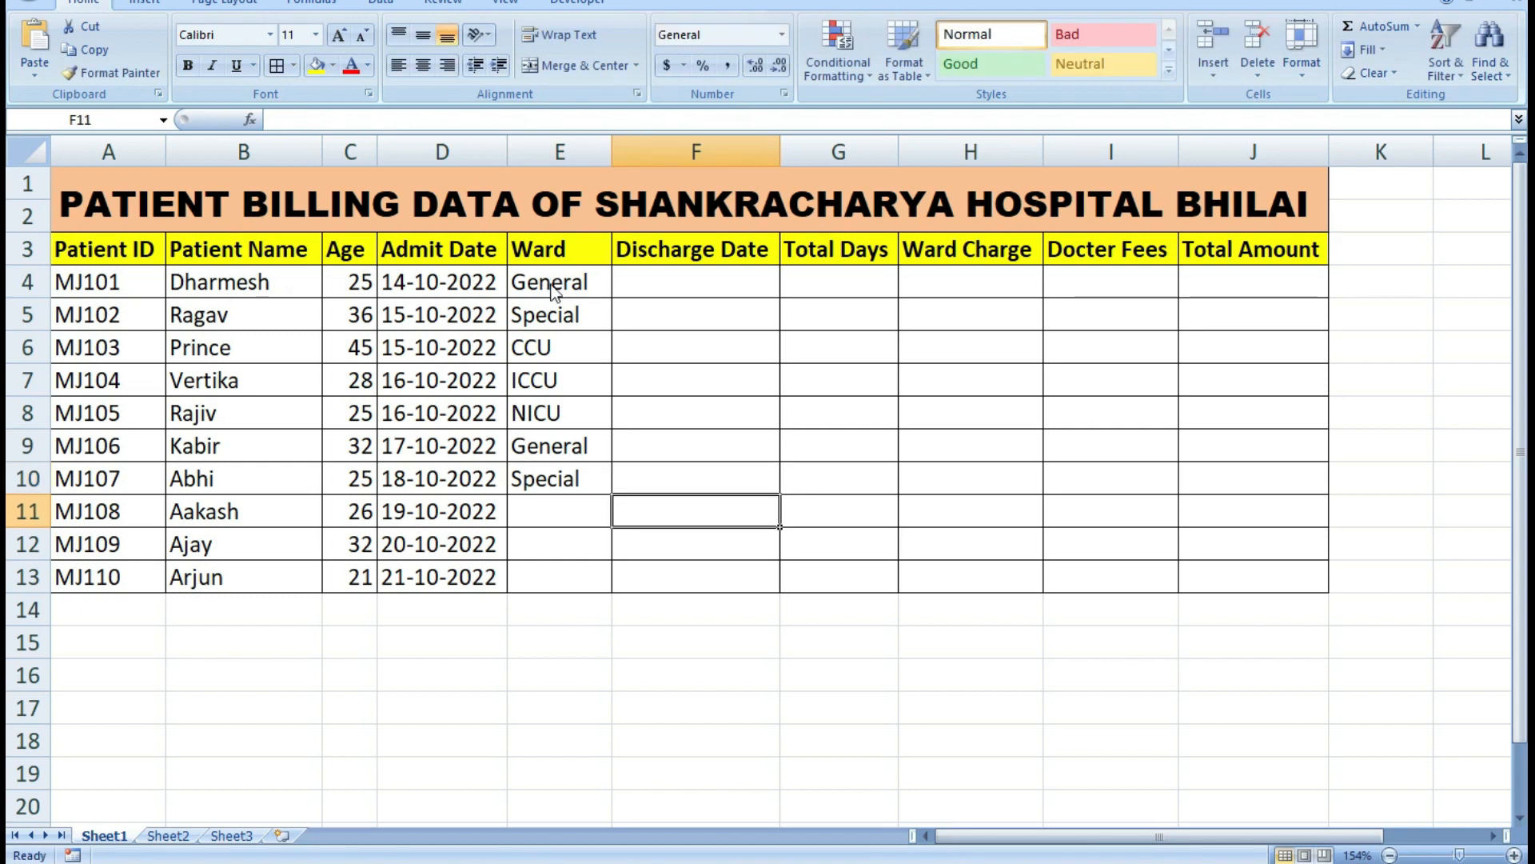
pyautogui.press('Left')
pyautogui.write('C')
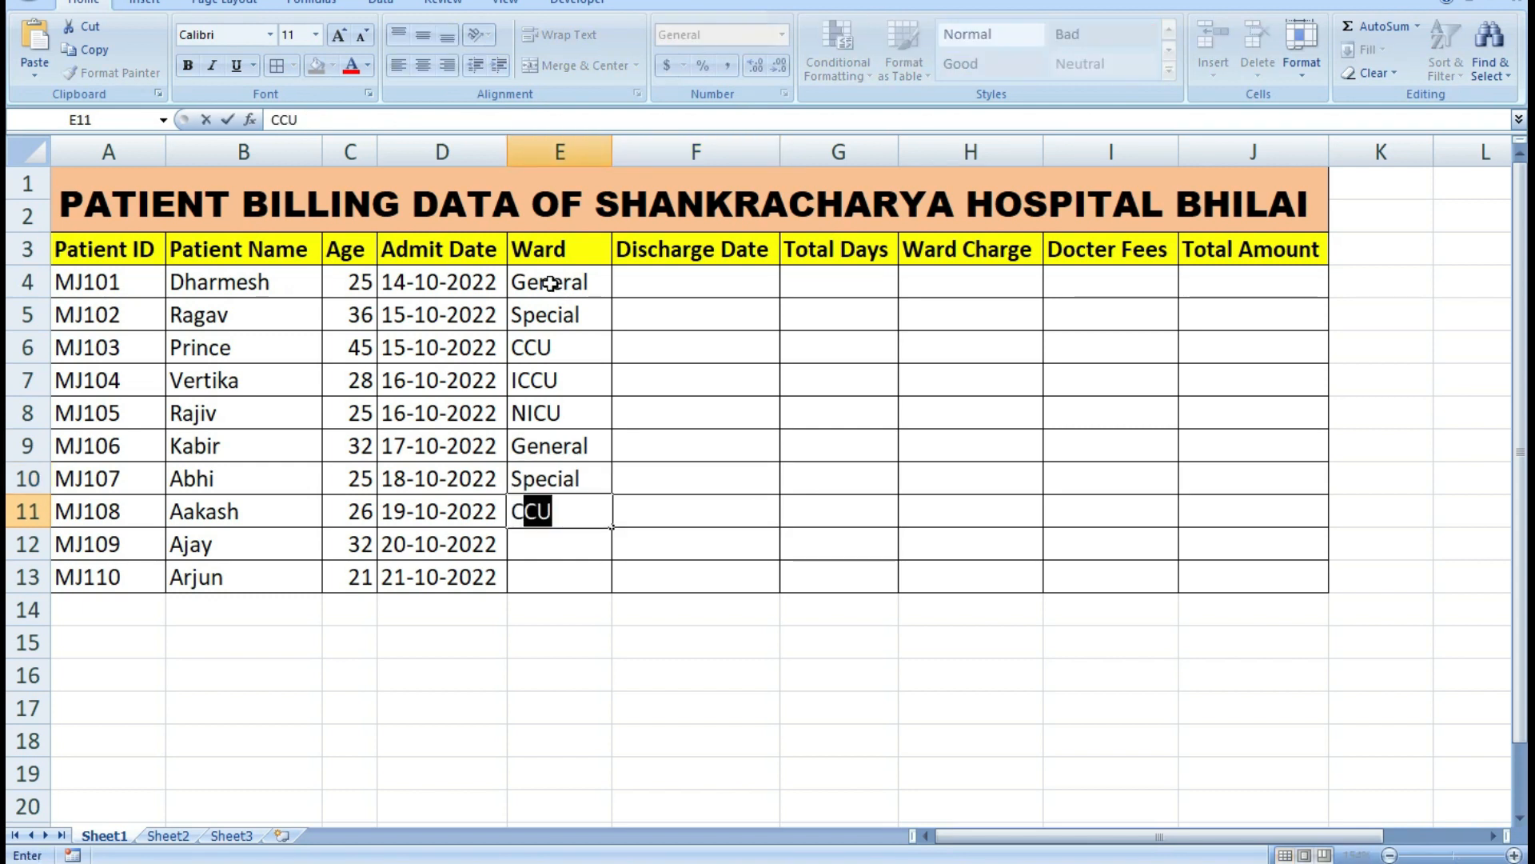
pyautogui.press('Tab')
# Complete the Ward column with NICU in cell E12 and ICCU in cell E13.
pyautogui.press('Down')
pyautogui.press('Left')
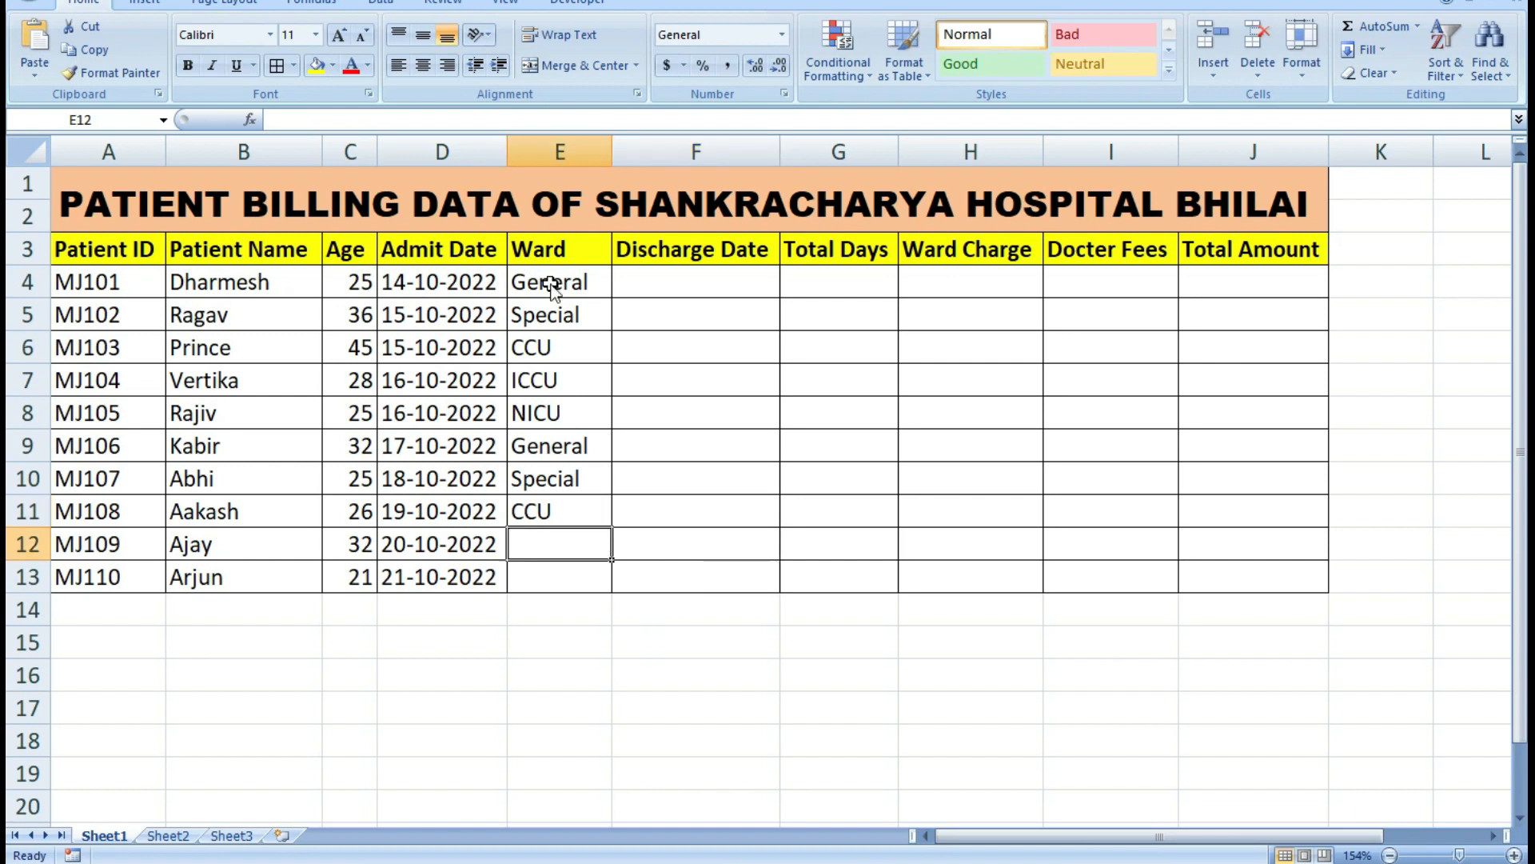
pyautogui.write('NICU')
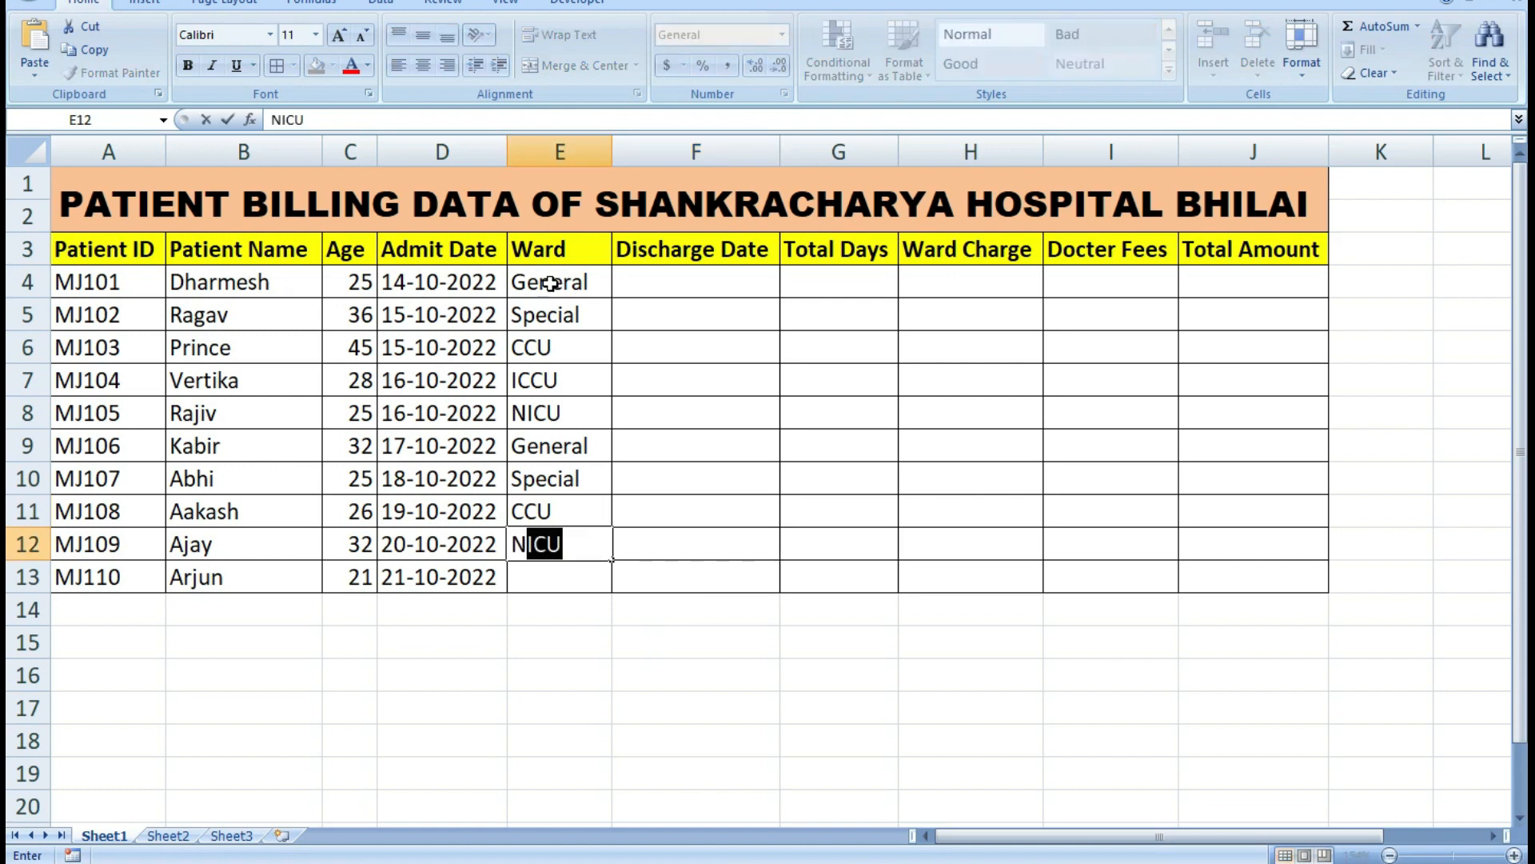
pyautogui.press('Tab')
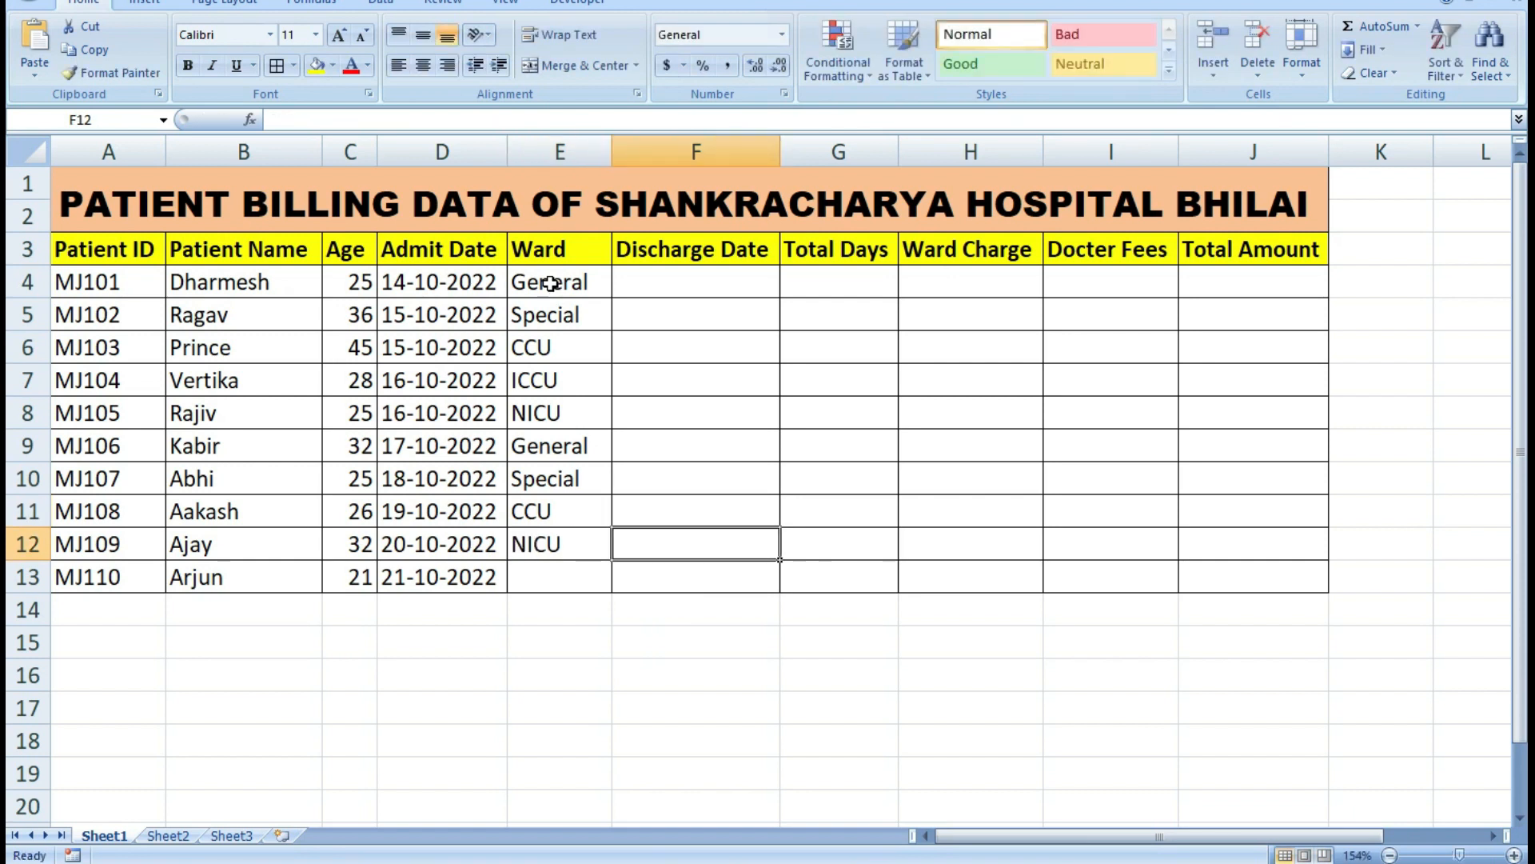
pyautogui.press('Down')
pyautogui.press('Left')
pyautogui.write('I')
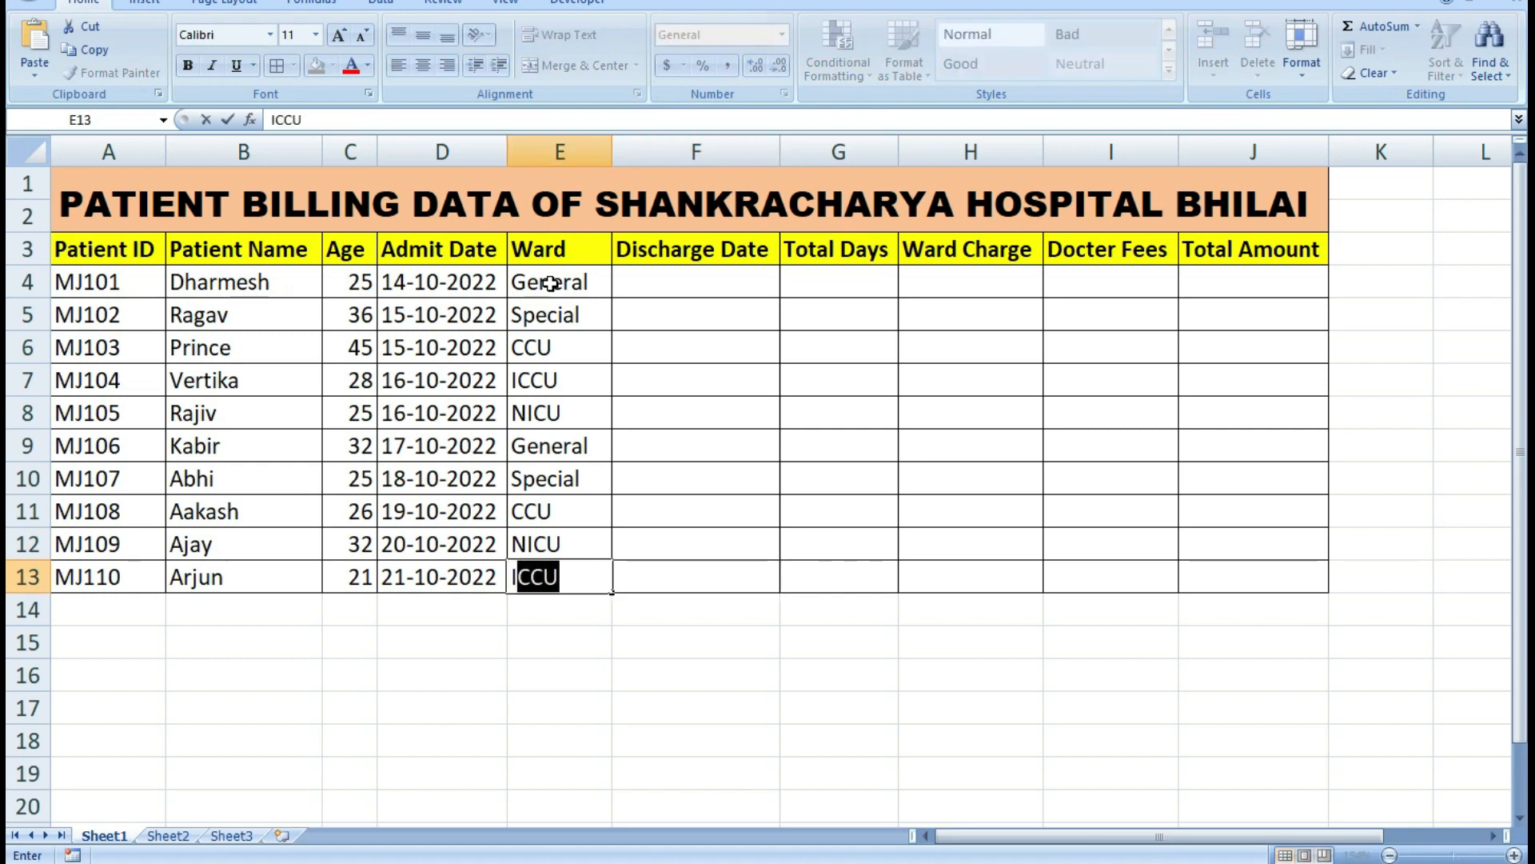
pyautogui.press('Tab')
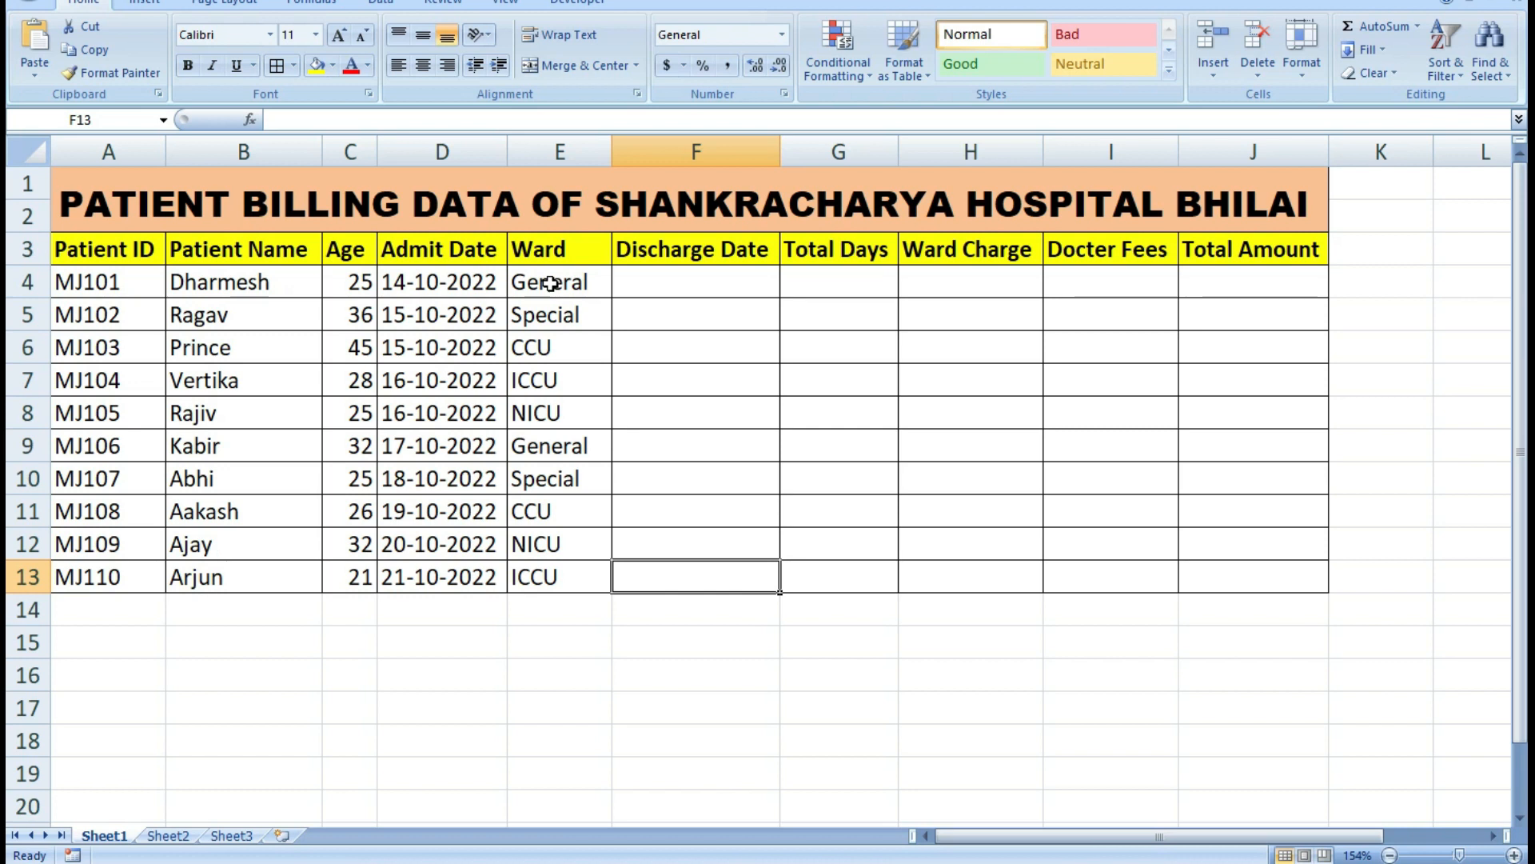
# Enter the discharge dates 18-10-2022 in cell F4 and 20-10-2022 in cell F5.
pyautogui.click(670, 288)
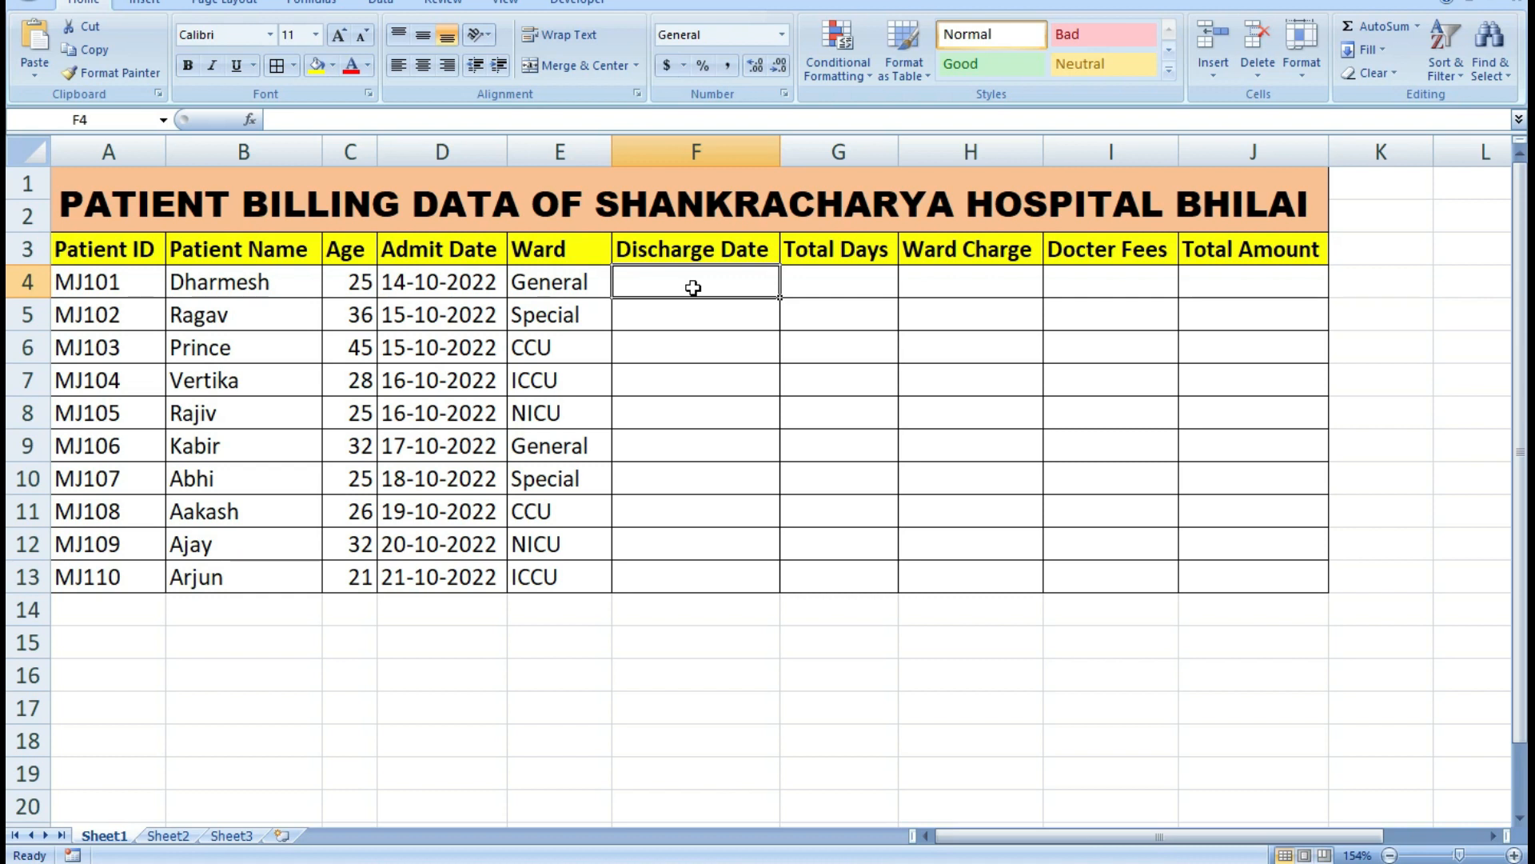
pyautogui.write('18-10-2022')
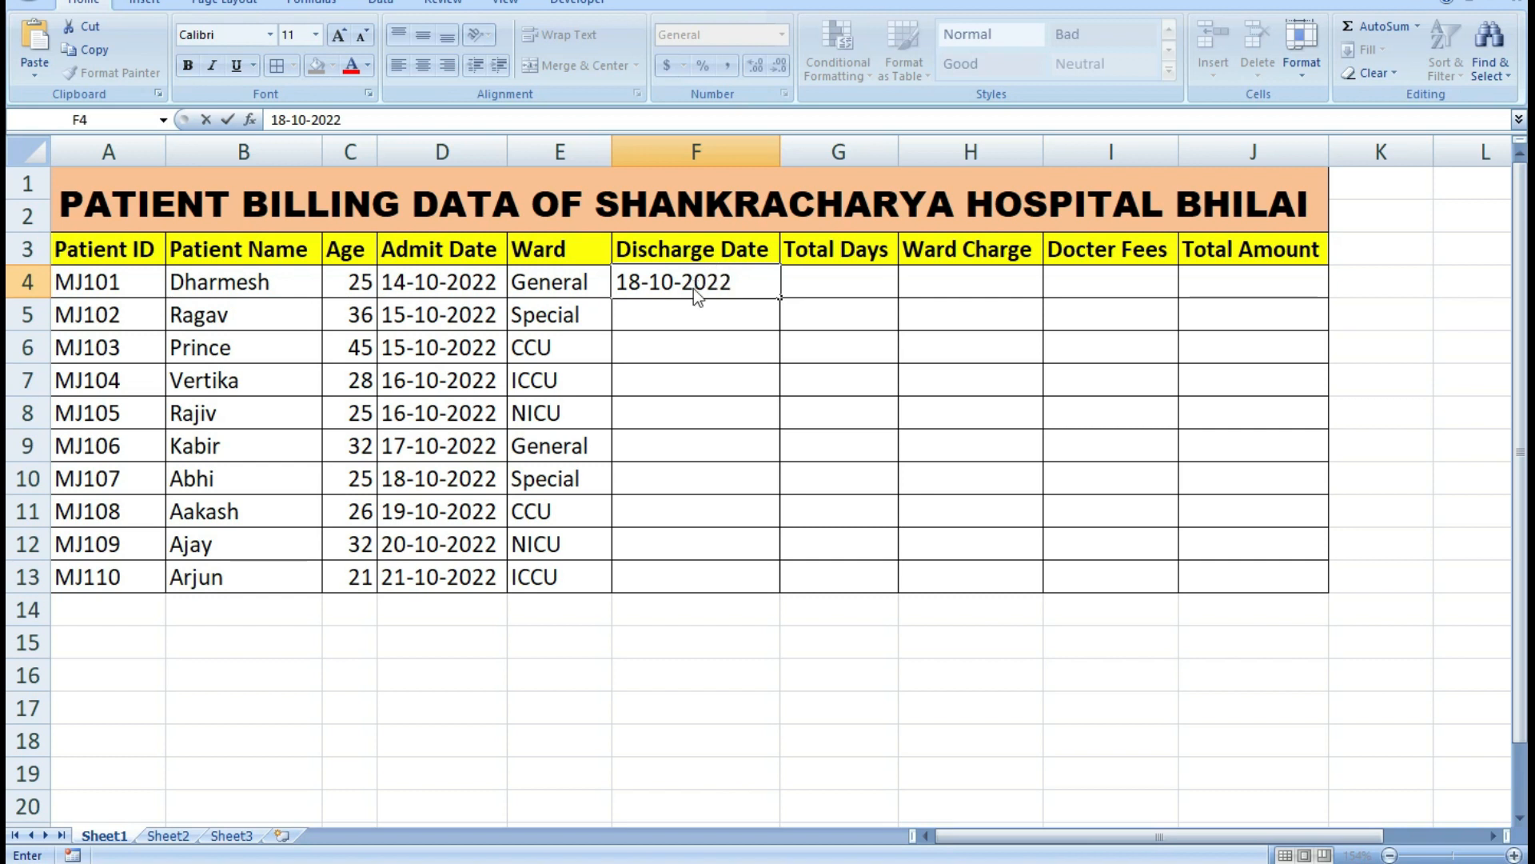
pyautogui.press('Return')
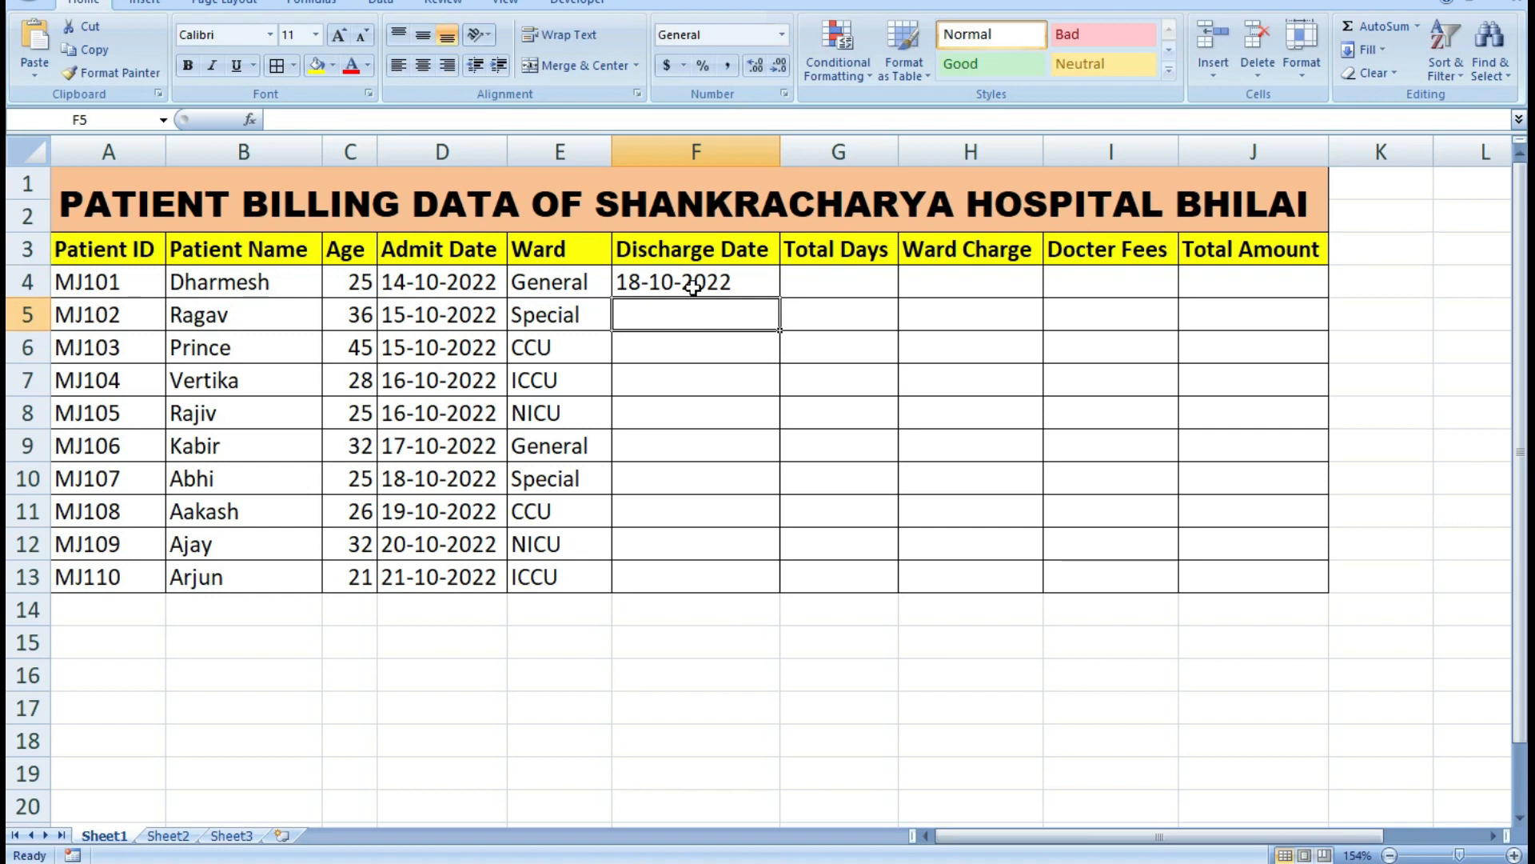
pyautogui.write('20-10')
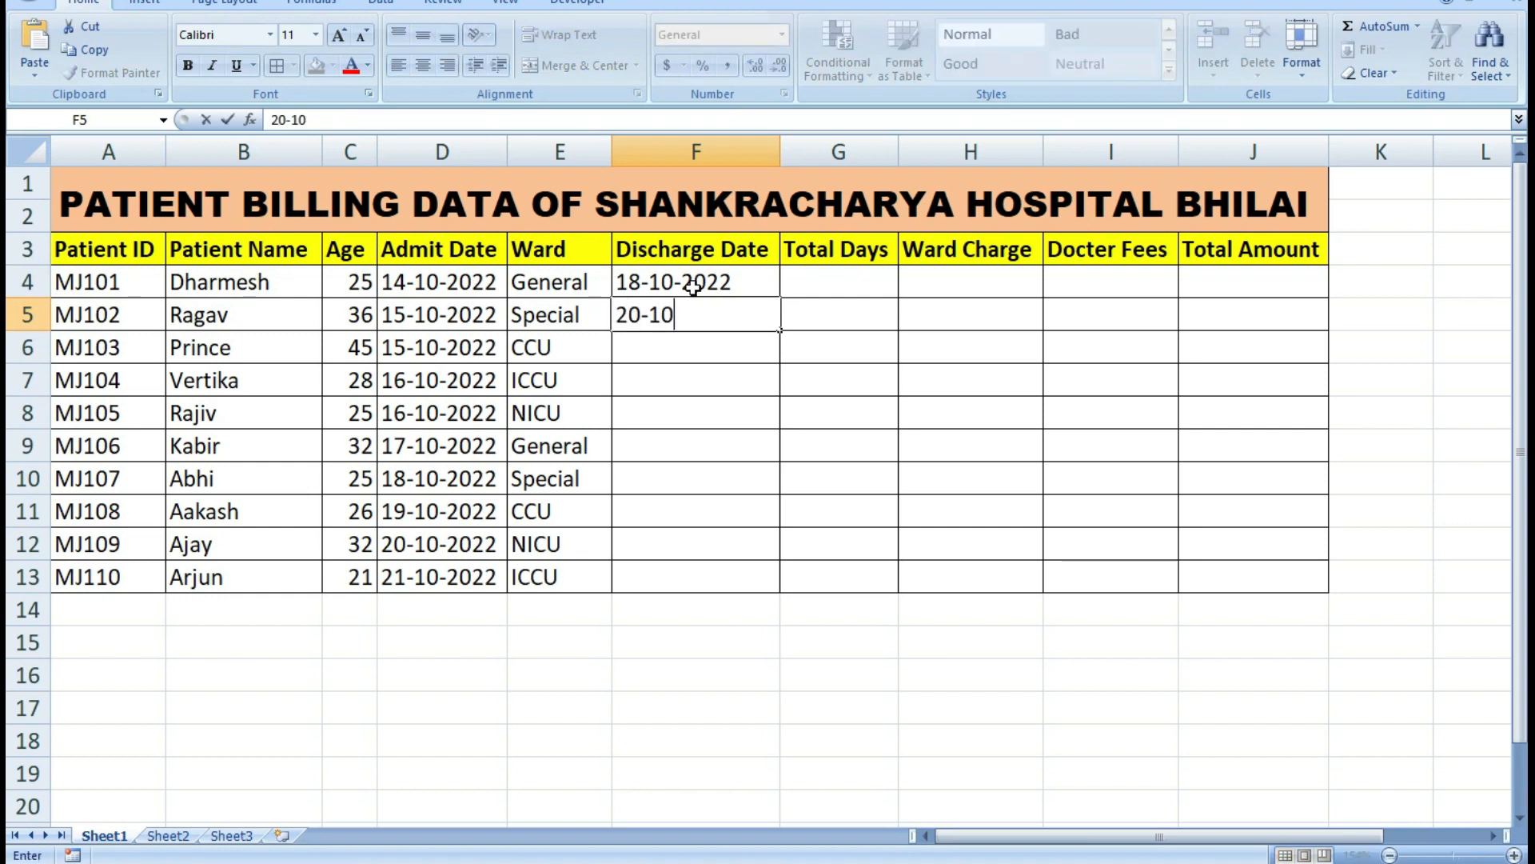
pyautogui.write('-2022')
pyautogui.press('Return')
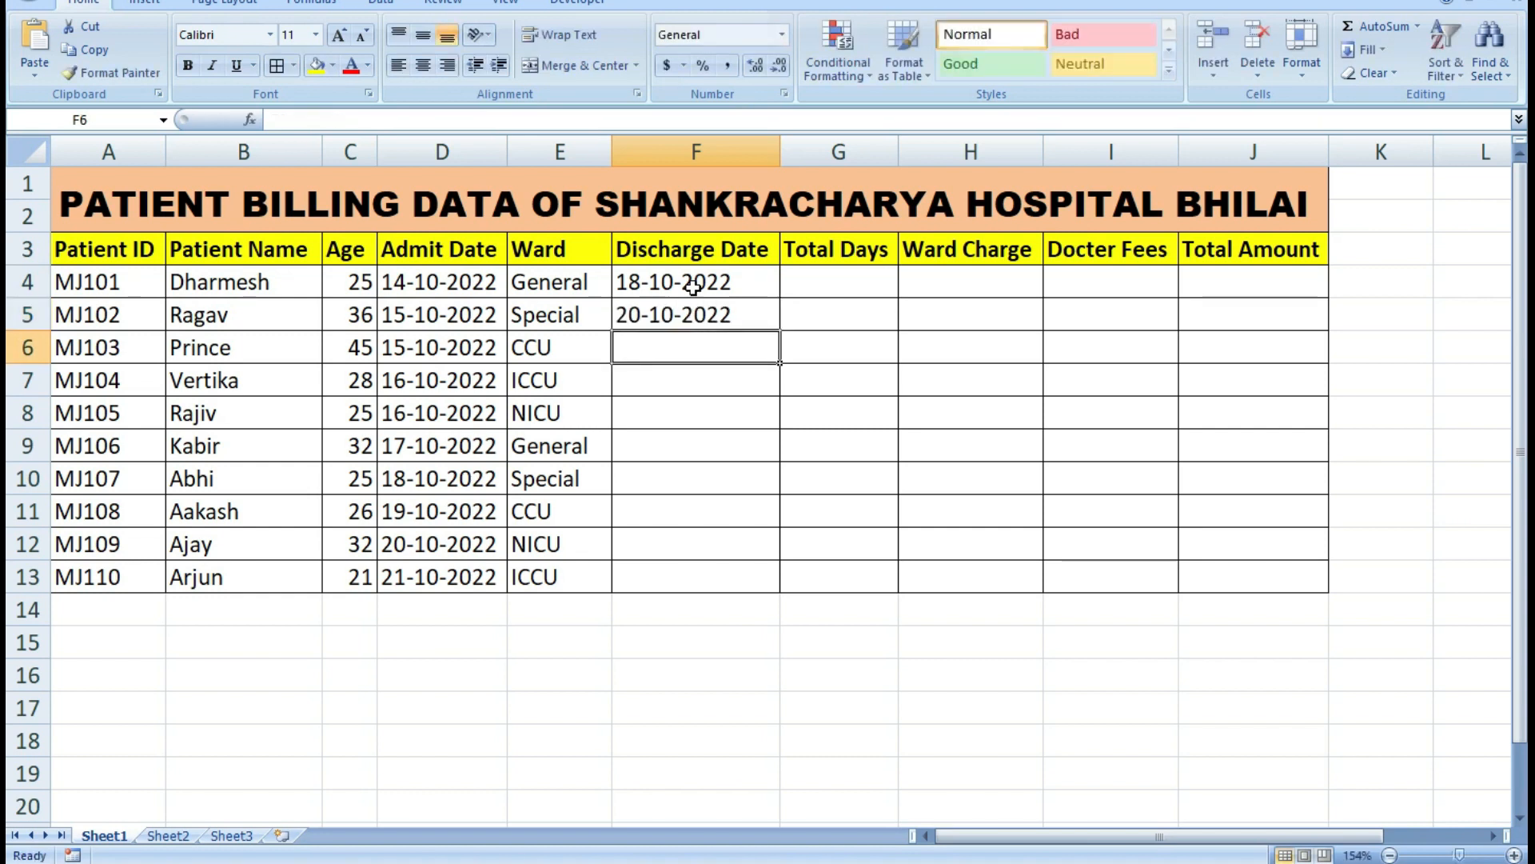
# Enter the discharge date 21-10-2022 in both cells F6 and F7.
pyautogui.write('21')
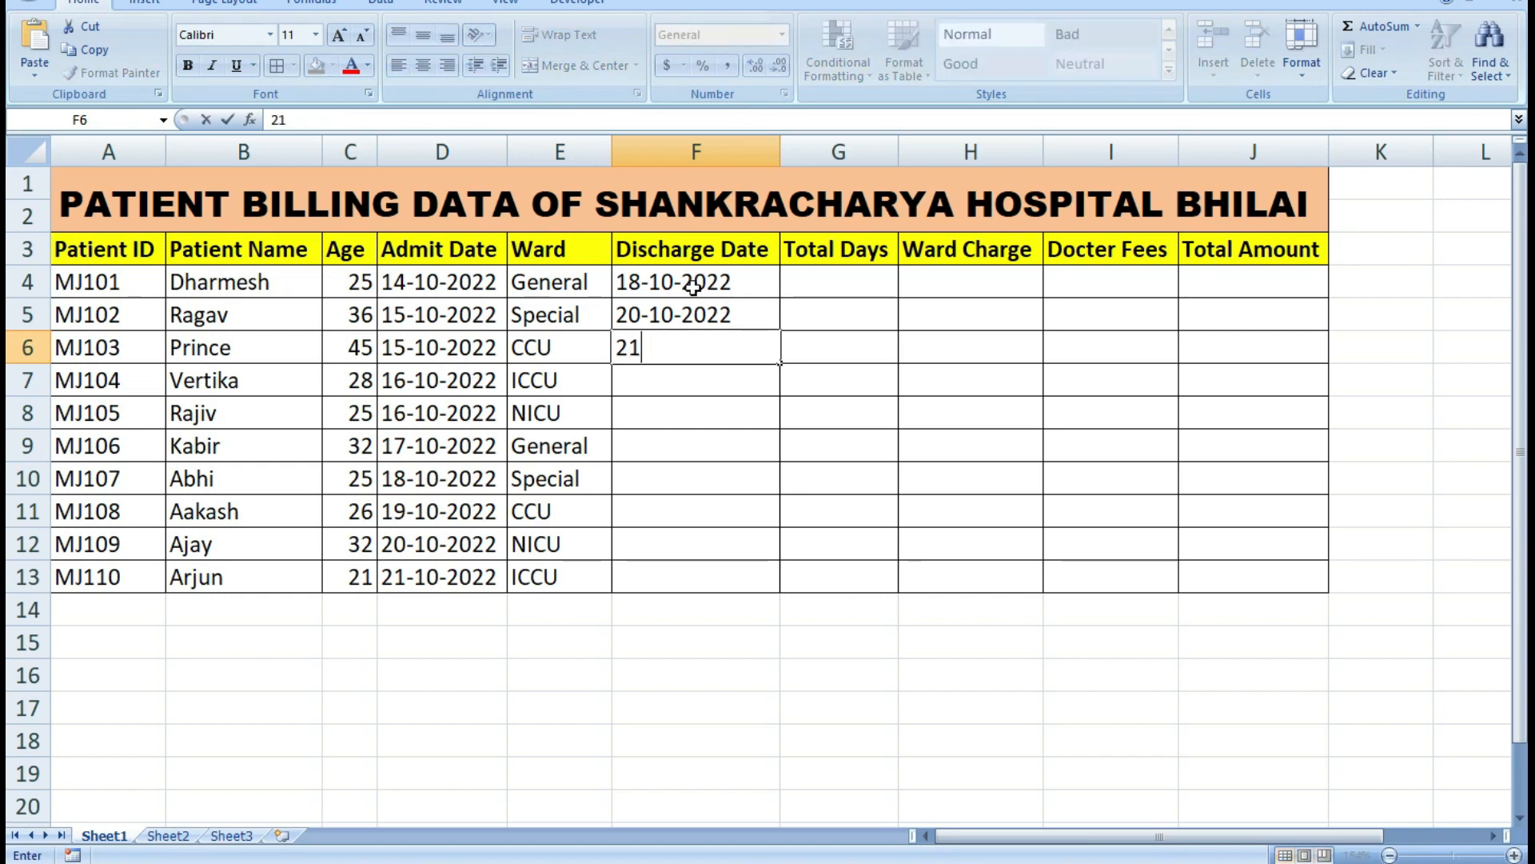
pyautogui.write('-10-2022')
pyautogui.press('Return')
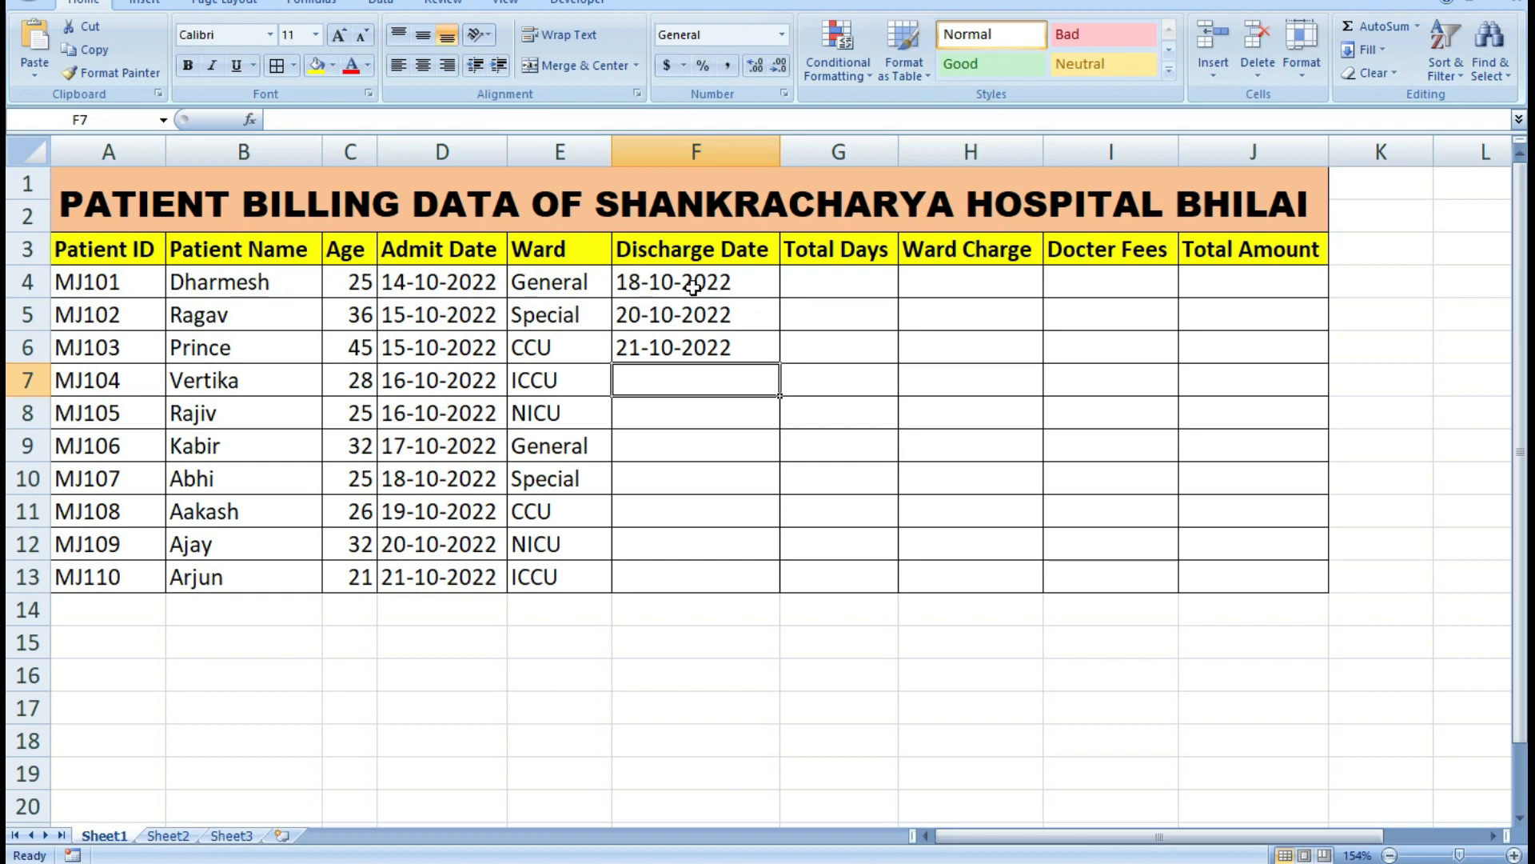
pyautogui.write('21-10-2022')
pyautogui.press('Return')
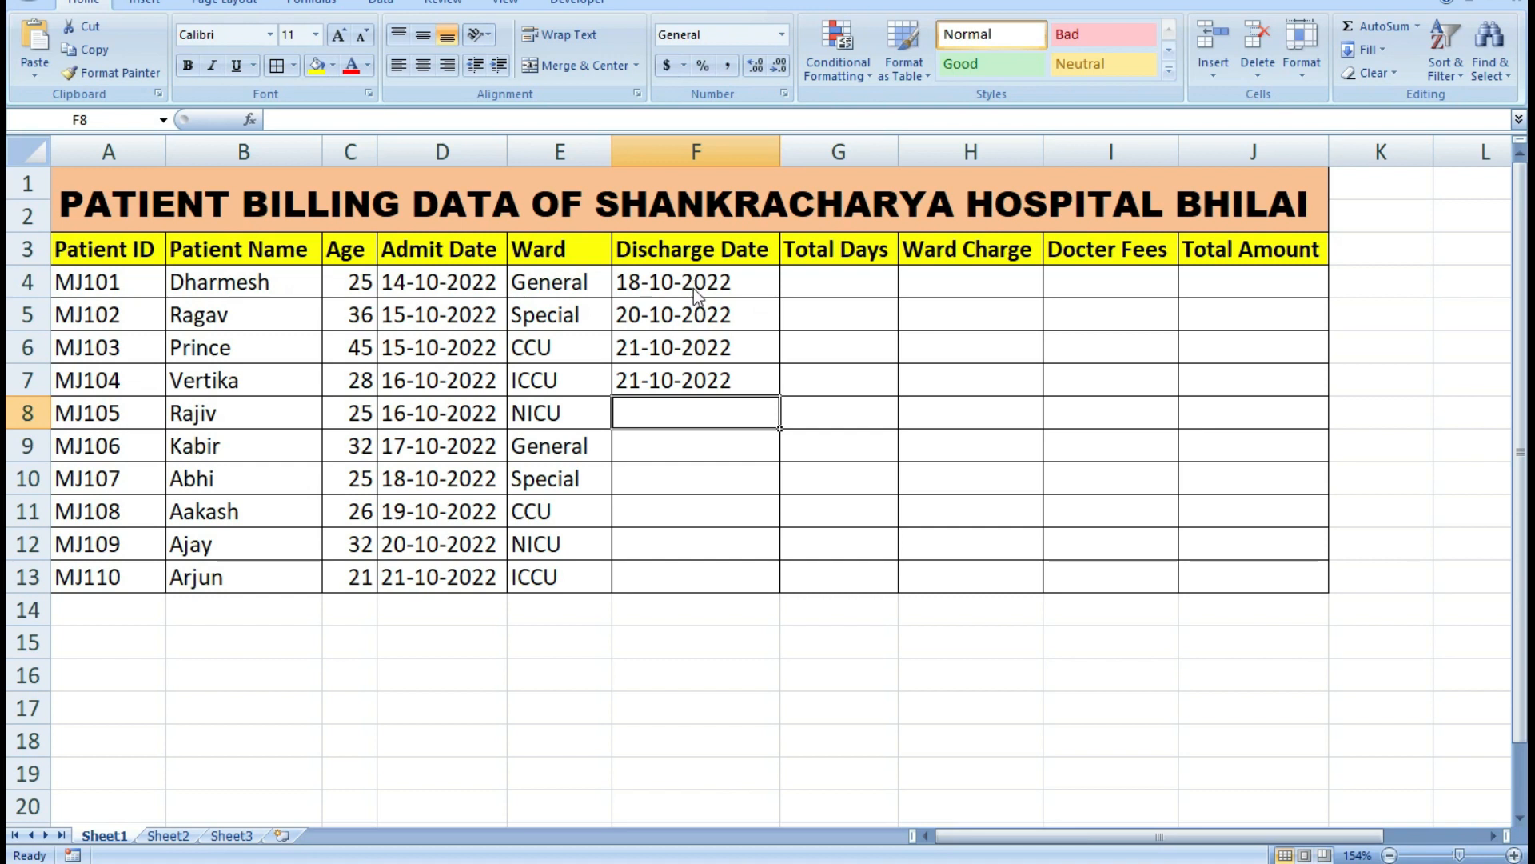
# Enter the discharge date 22-10-2022 in cell F8.
pyautogui.write('22')
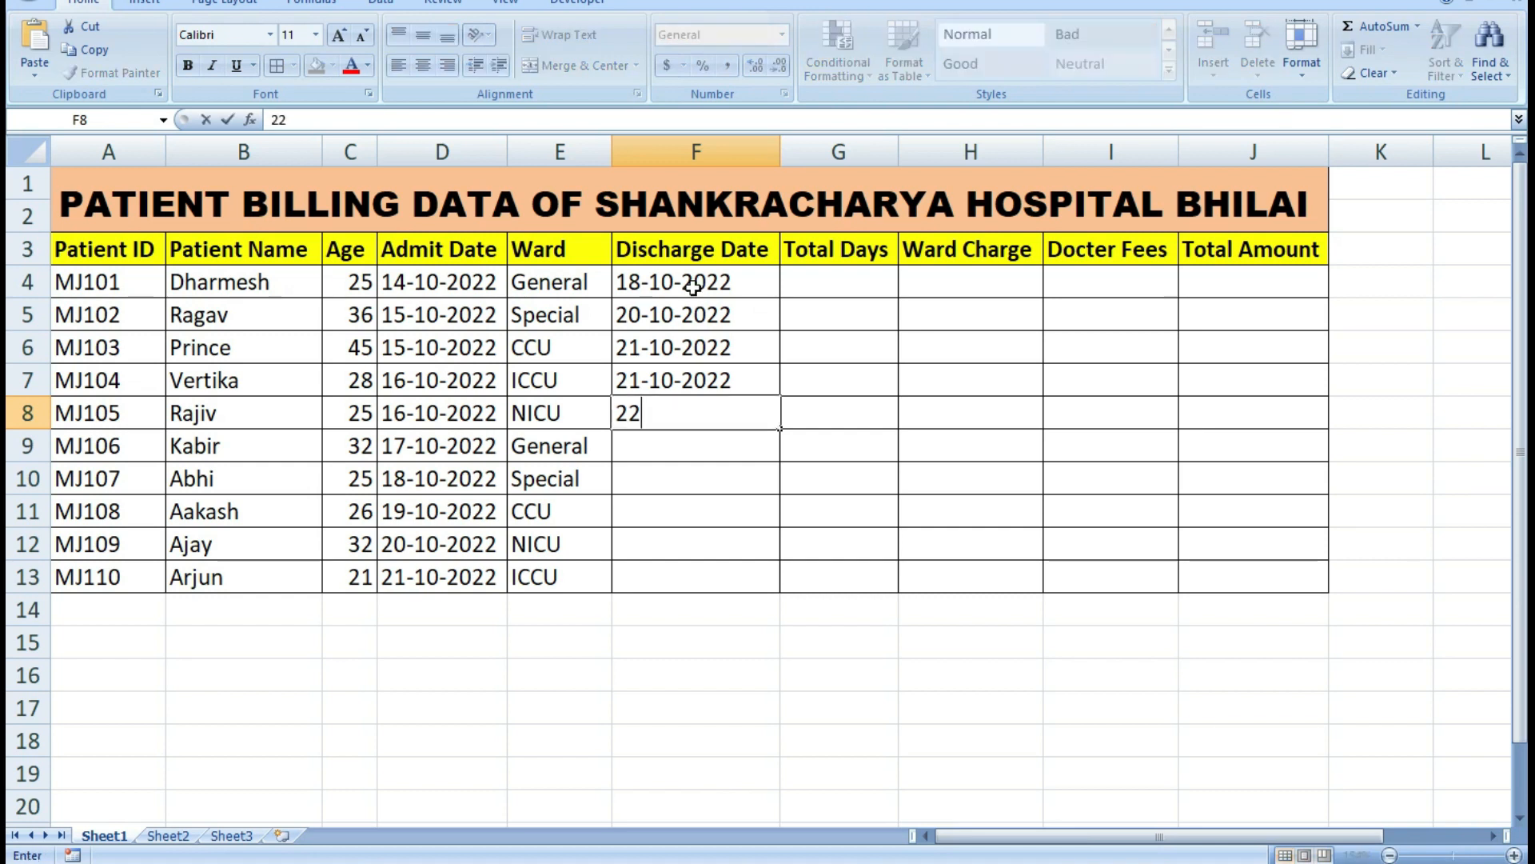
pyautogui.write('-10-2022')
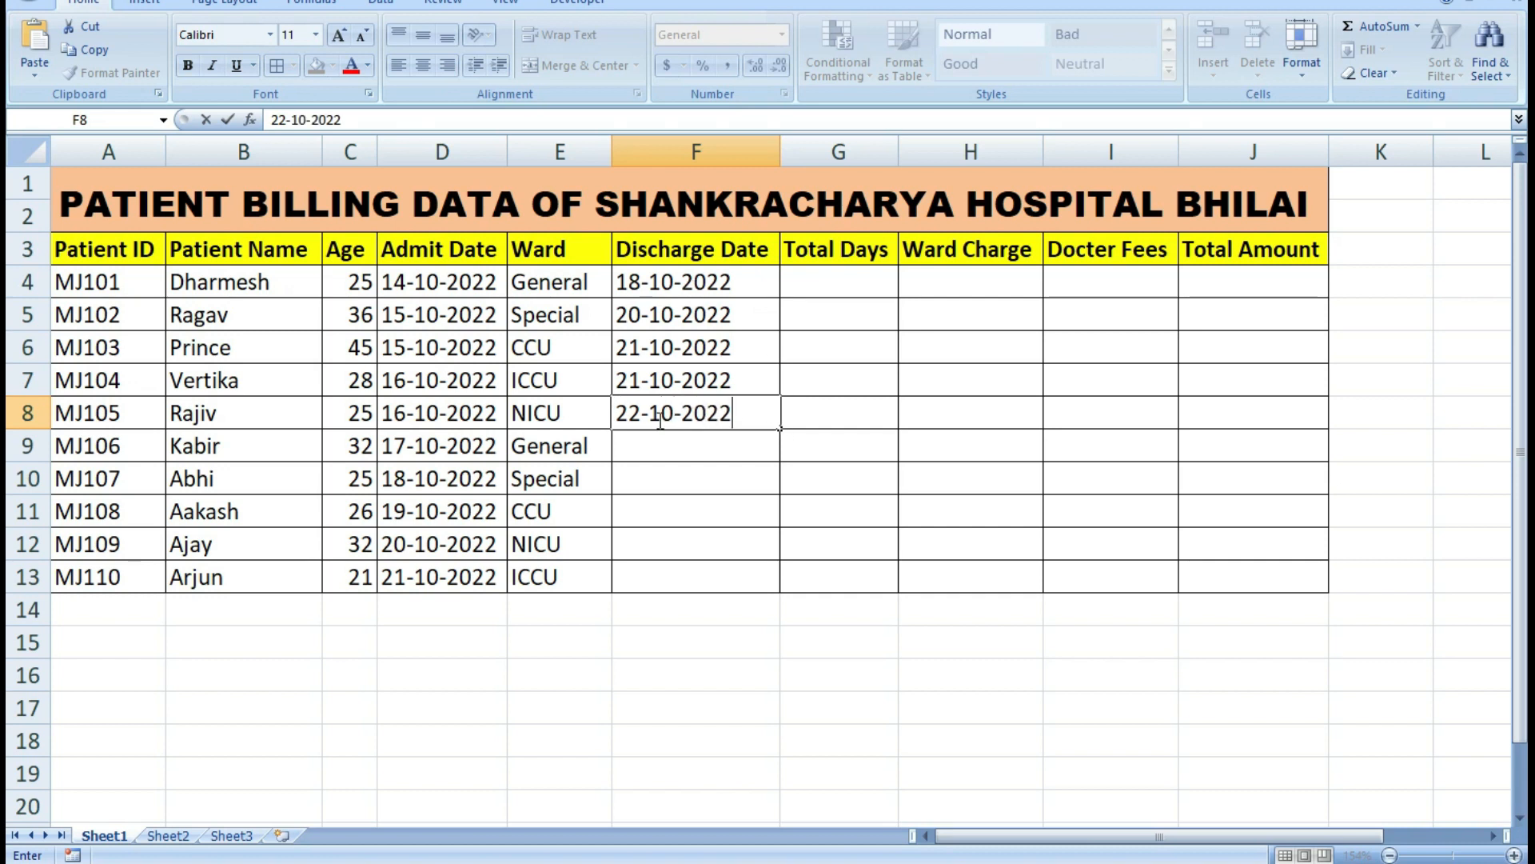
pyautogui.click(682, 463)
# Copy the discharge date from cell F8 into each of the cells F9 to F13 and end the copy mode.
pyautogui.click(704, 419)
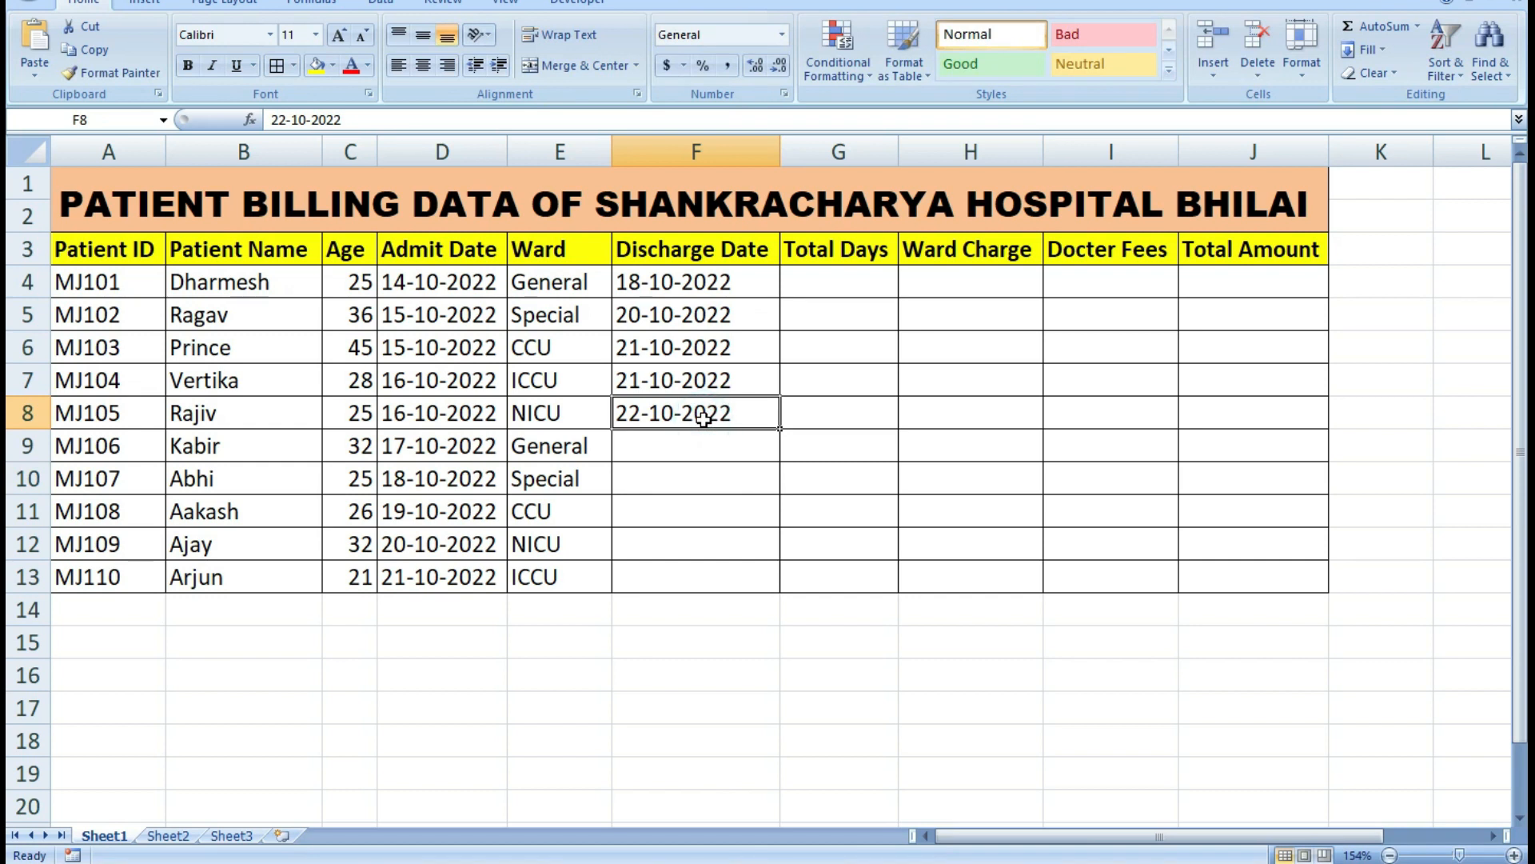
pyautogui.hotkey('ctrl', 'c')
pyautogui.click(691, 446)
pyautogui.hotkey('ctrl', 'v')
pyautogui.keyDown('ctrl'); pyautogui.click(686, 479); pyautogui.keyUp('ctrl')
pyautogui.hotkey('ctrl', 'v')
pyautogui.keyDown('ctrl'); pyautogui.click(692, 514); pyautogui.keyUp('ctrl')
pyautogui.hotkey('ctrl', 'v')
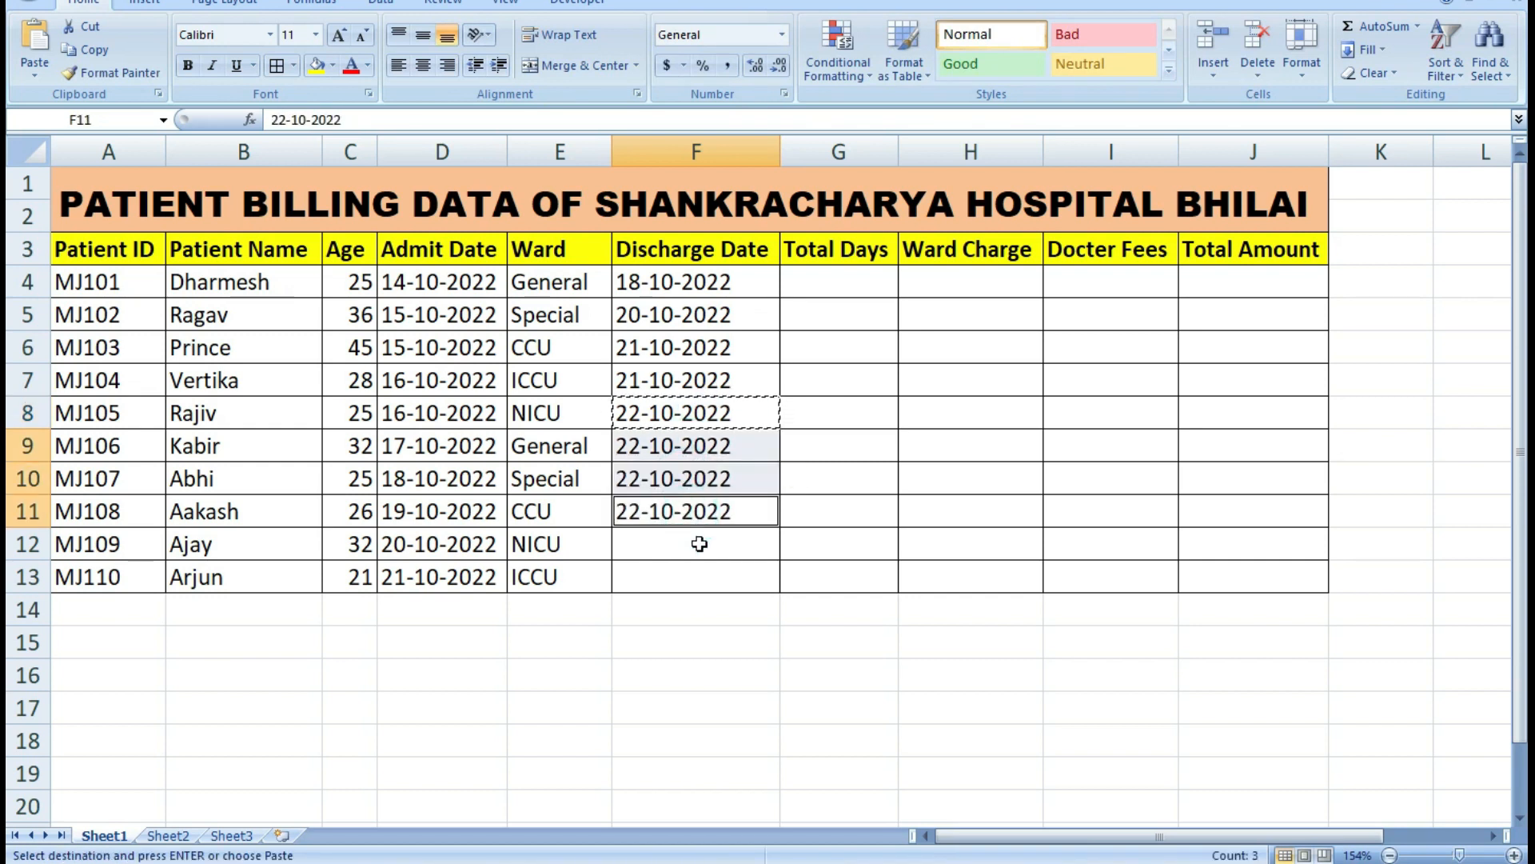
pyautogui.keyDown('ctrl'); pyautogui.click(695, 545); pyautogui.keyUp('ctrl')
pyautogui.hotkey('ctrl', 'v')
pyautogui.keyDown('ctrl'); pyautogui.click(695, 575); pyautogui.keyUp('ctrl')
pyautogui.hotkey('ctrl', 'v')
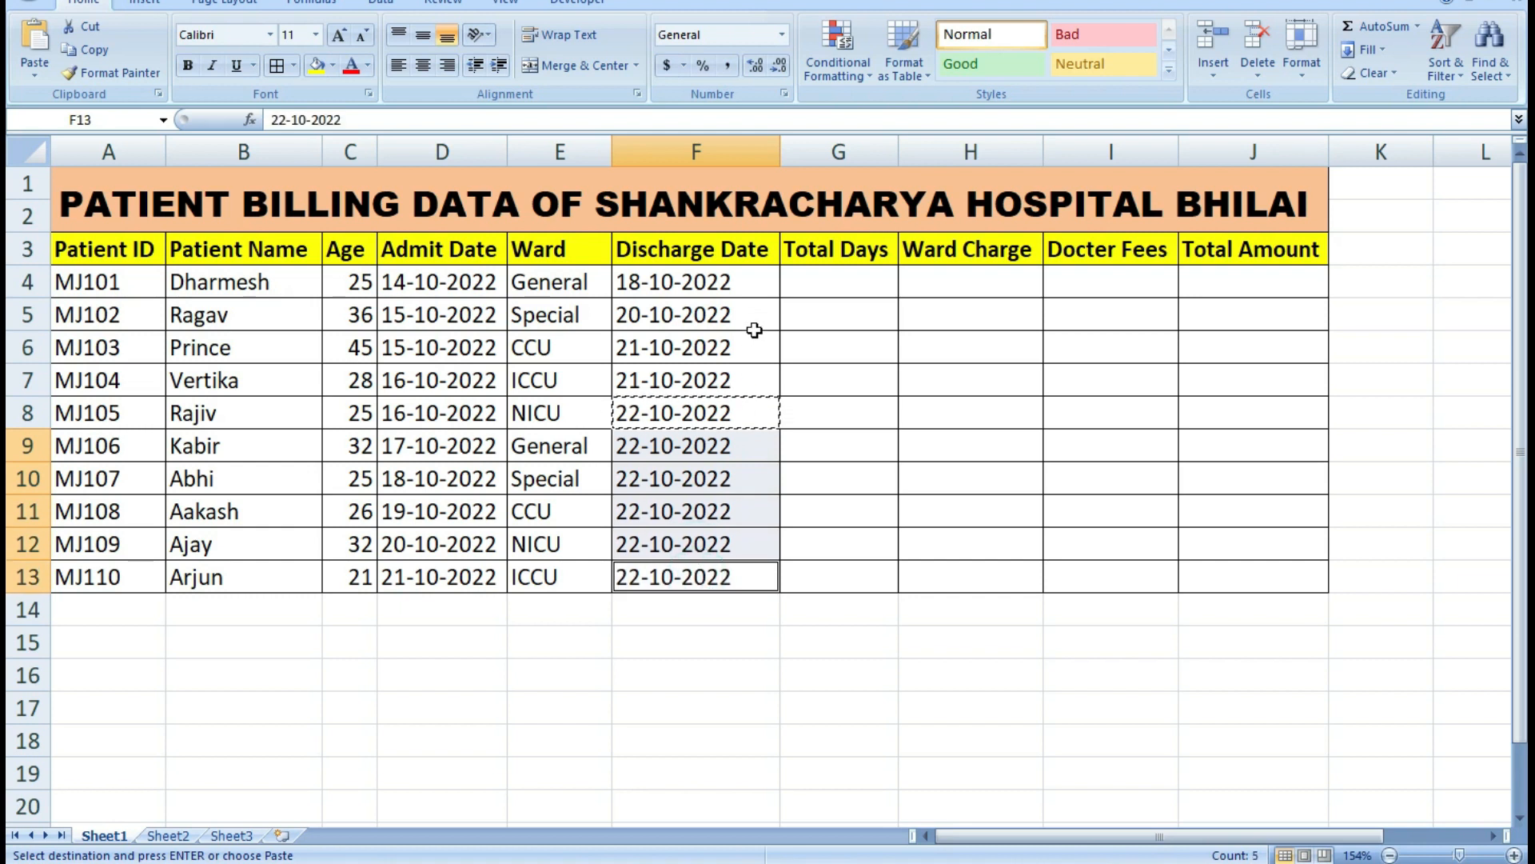
pyautogui.click(832, 285)
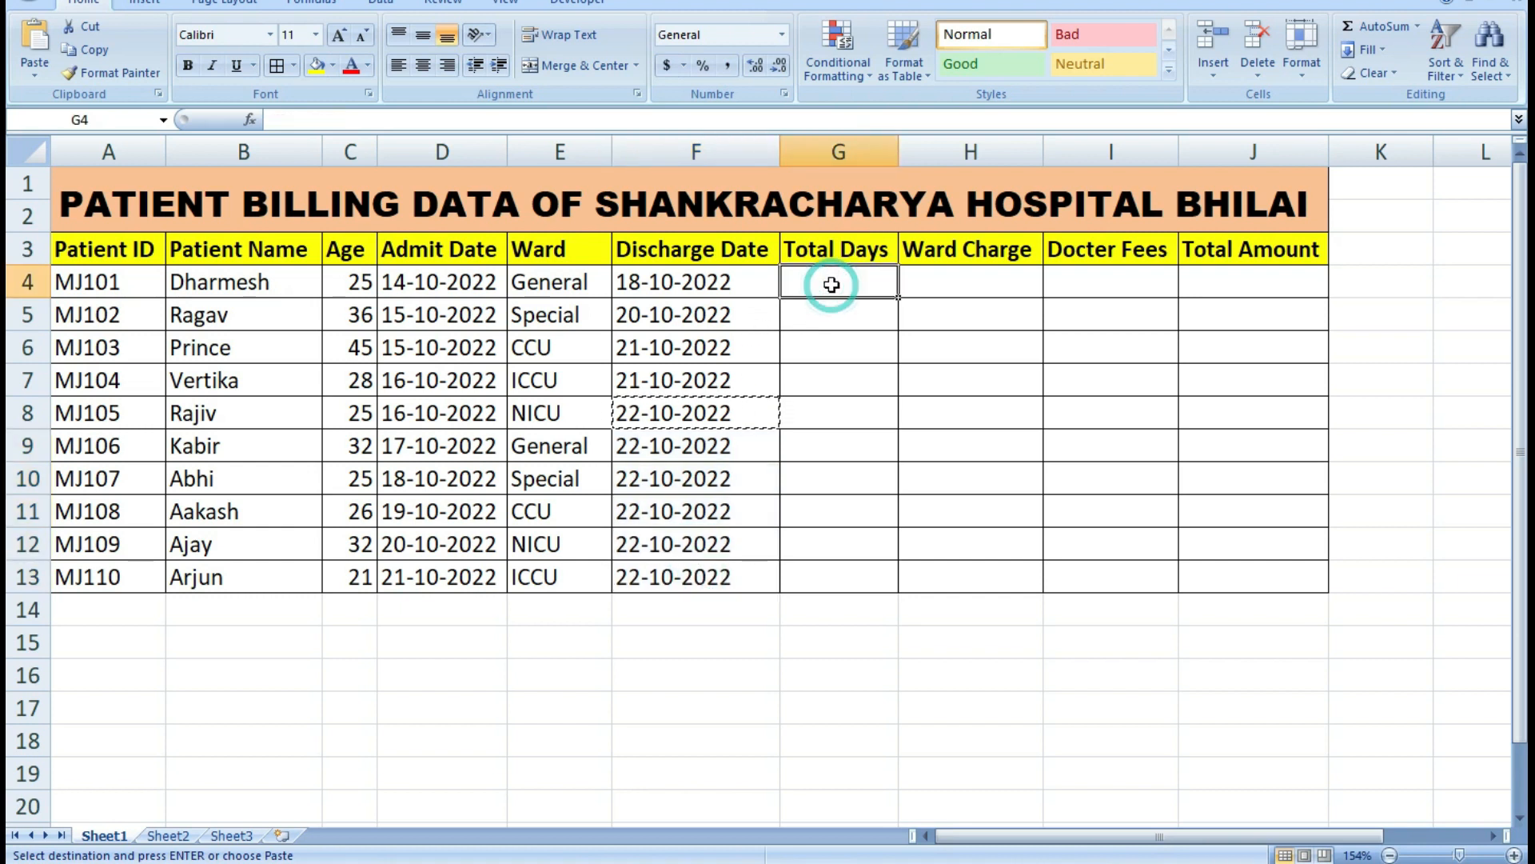
pyautogui.click(744, 415)
pyautogui.click(740, 378)
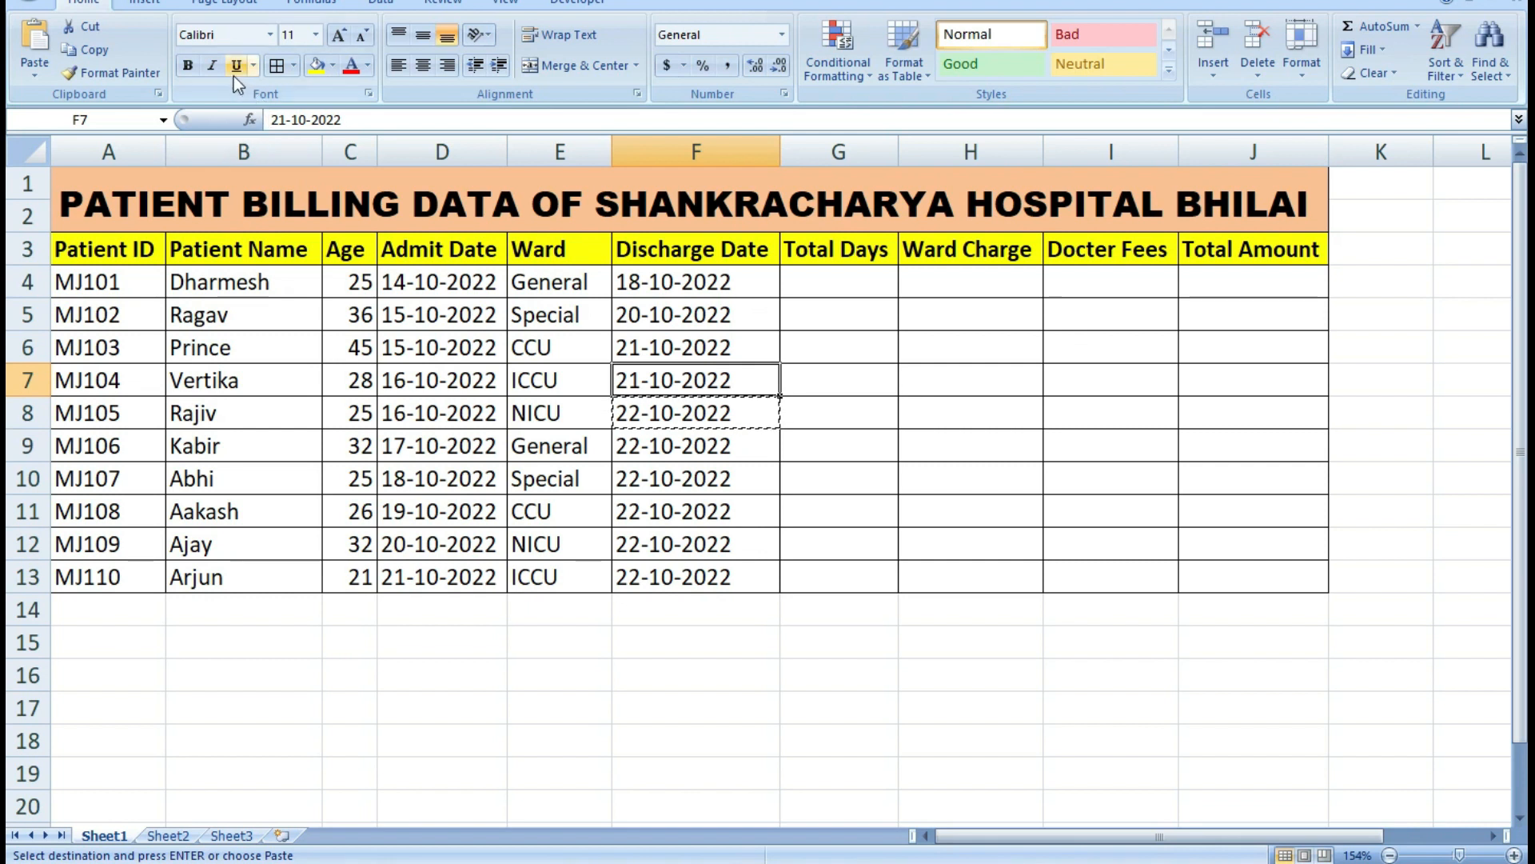
pyautogui.click(686, 502)
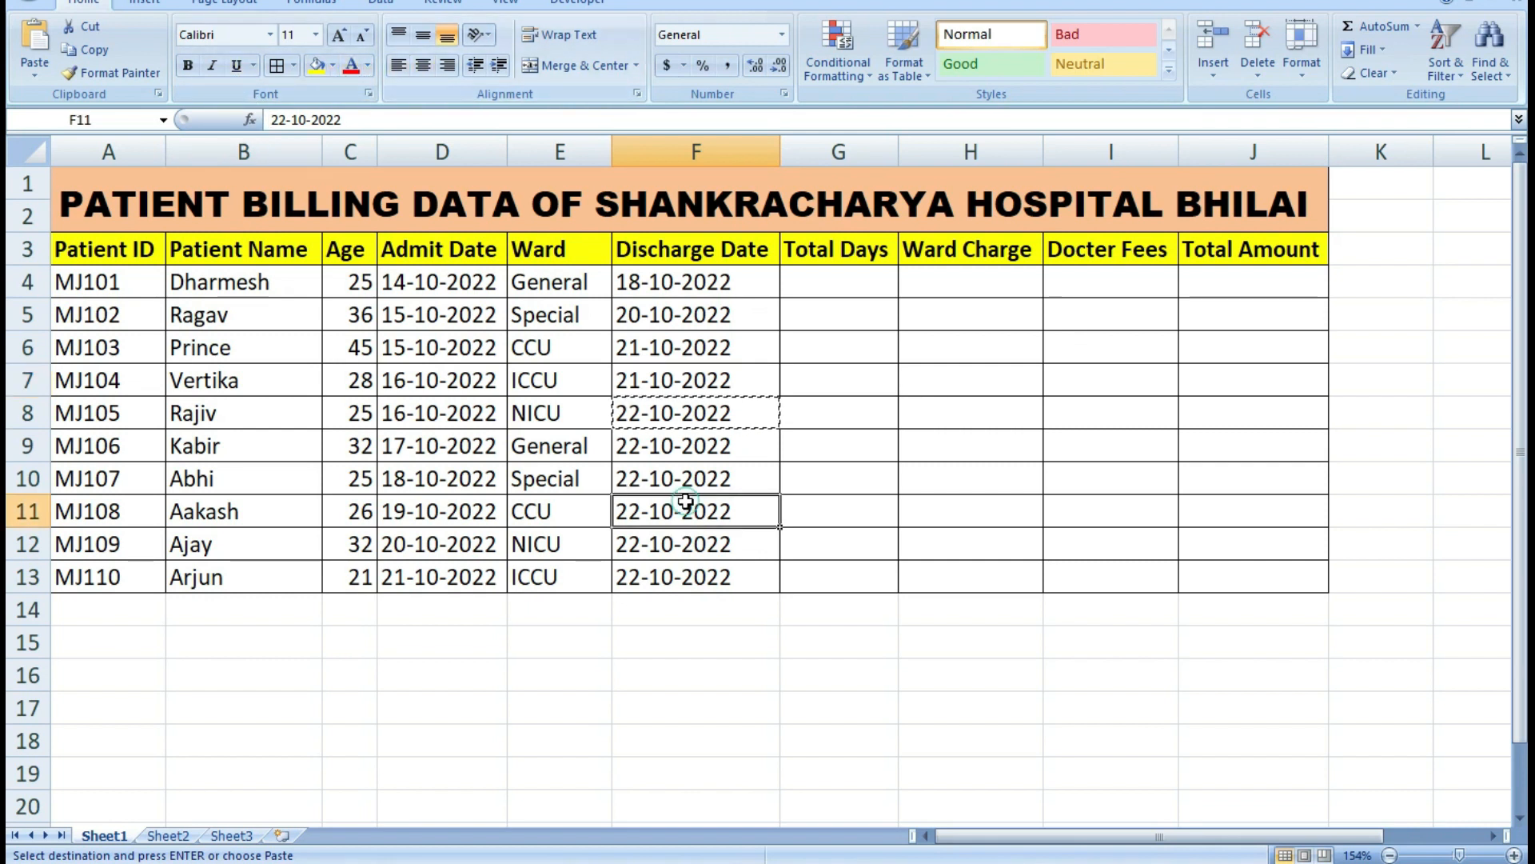
pyautogui.press('Escape')
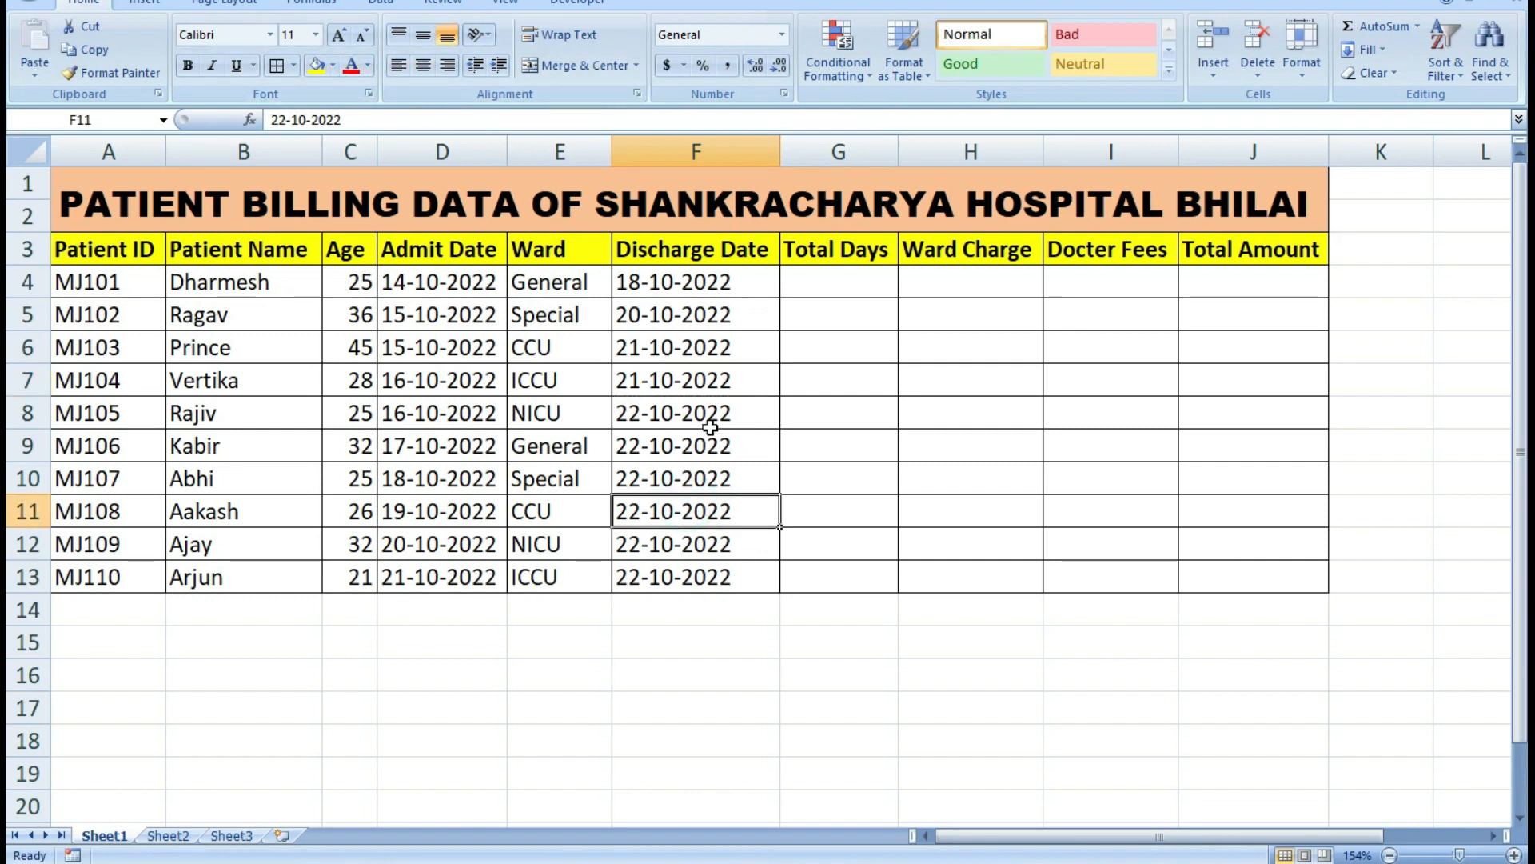
pyautogui.click(836, 274)
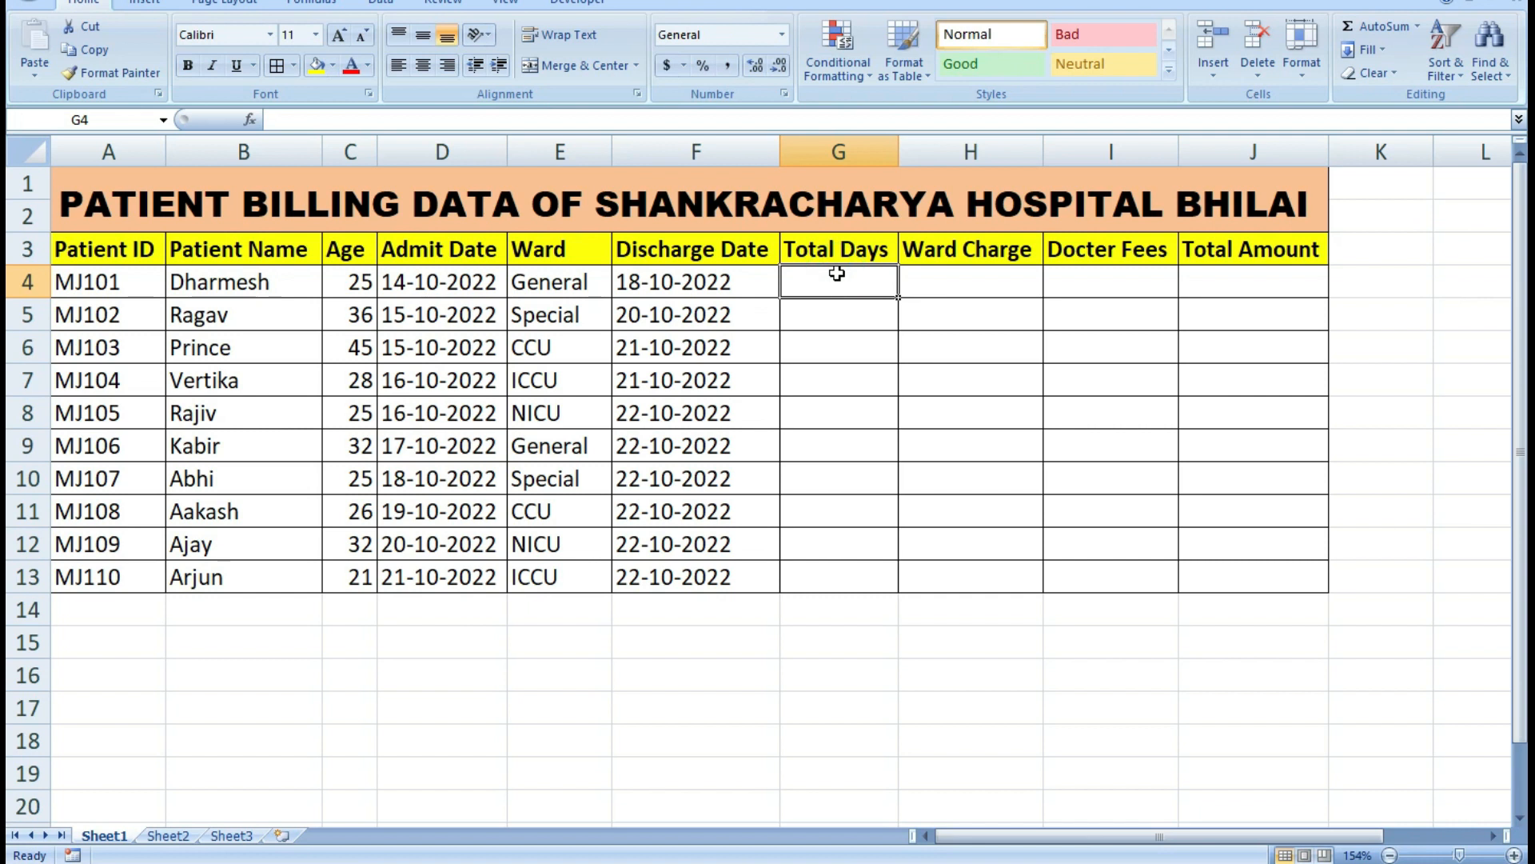
pyautogui.click(419, 287)
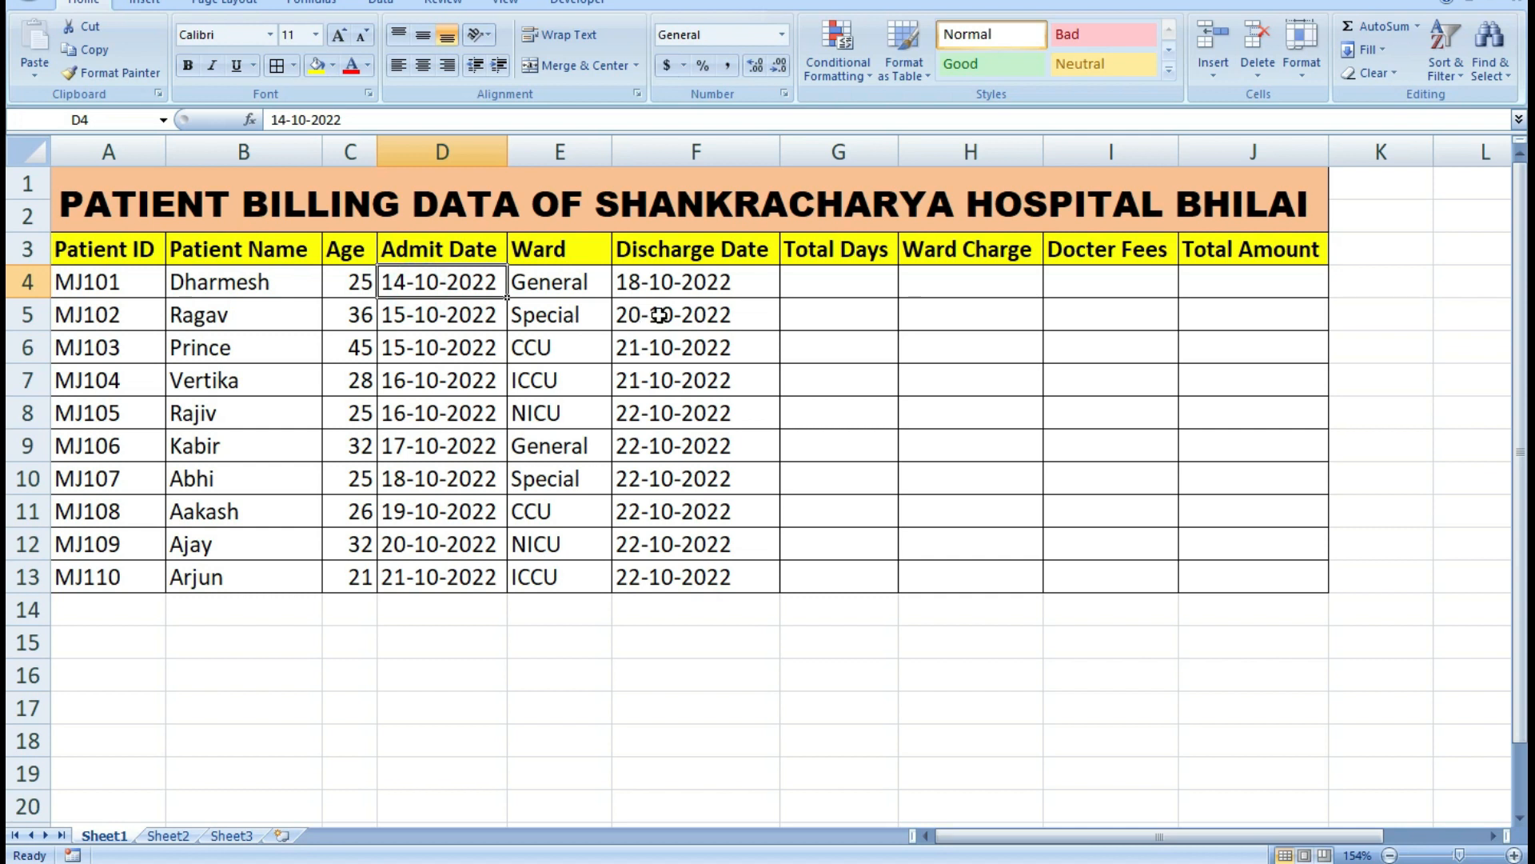
pyautogui.click(672, 284)
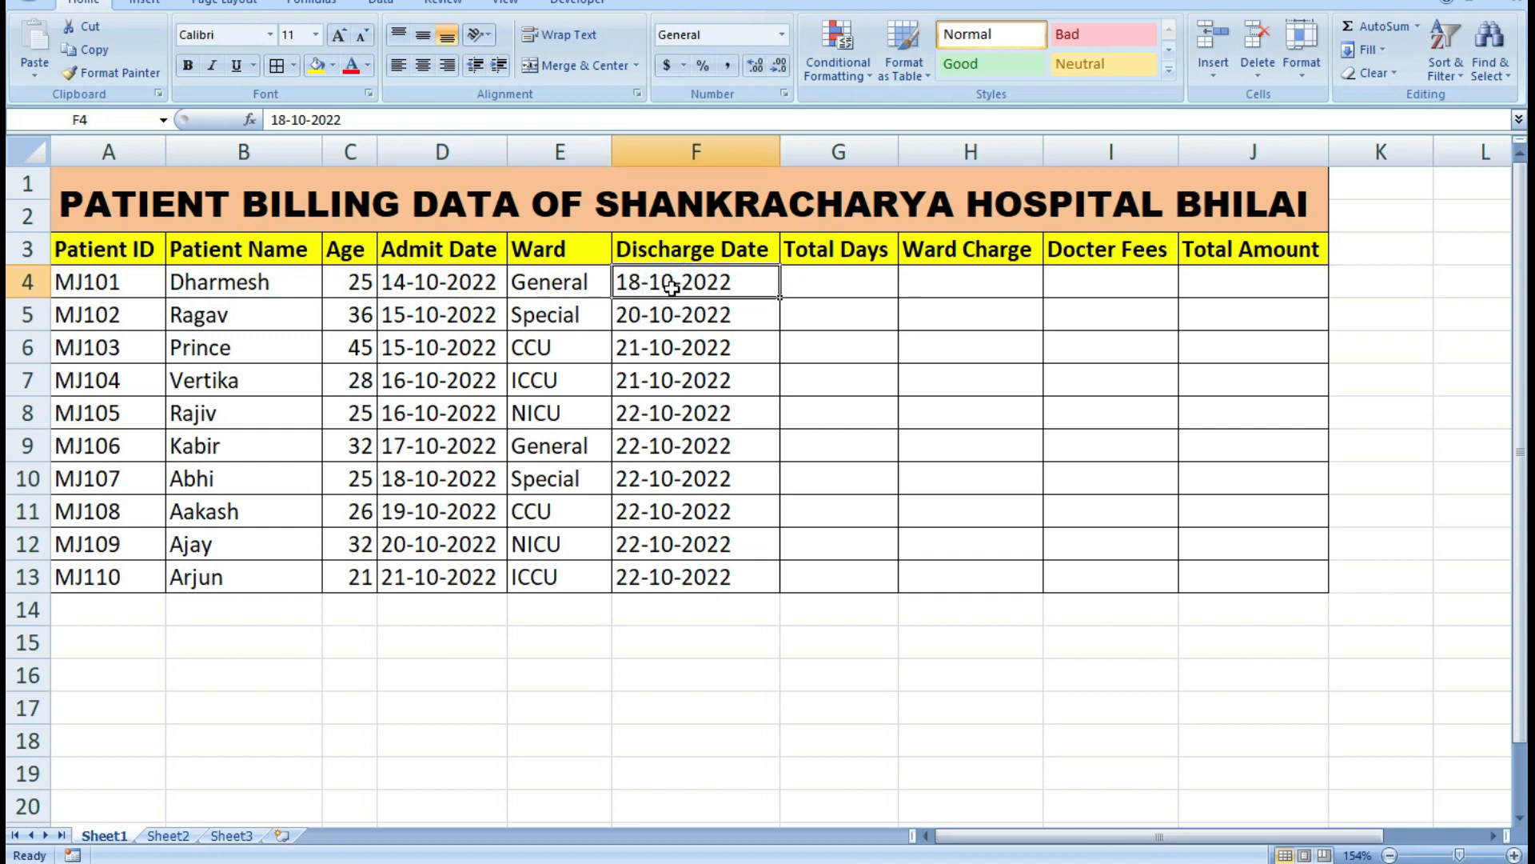
pyautogui.click(839, 291)
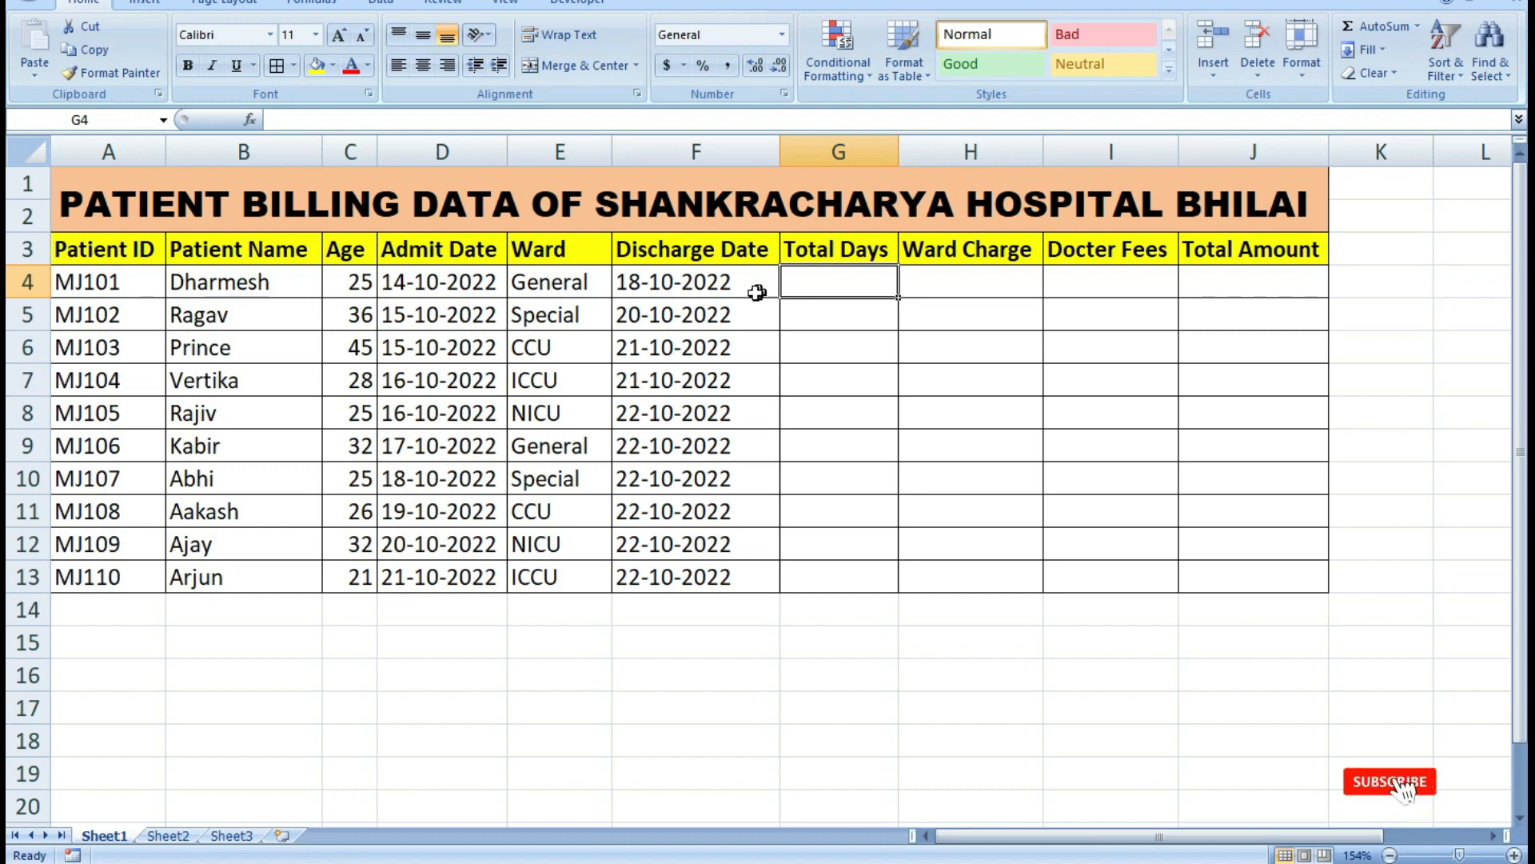
# Compare the first patient's admit and discharge dates and enter 5 as the total days in cell G4.
pyautogui.click(460, 286)
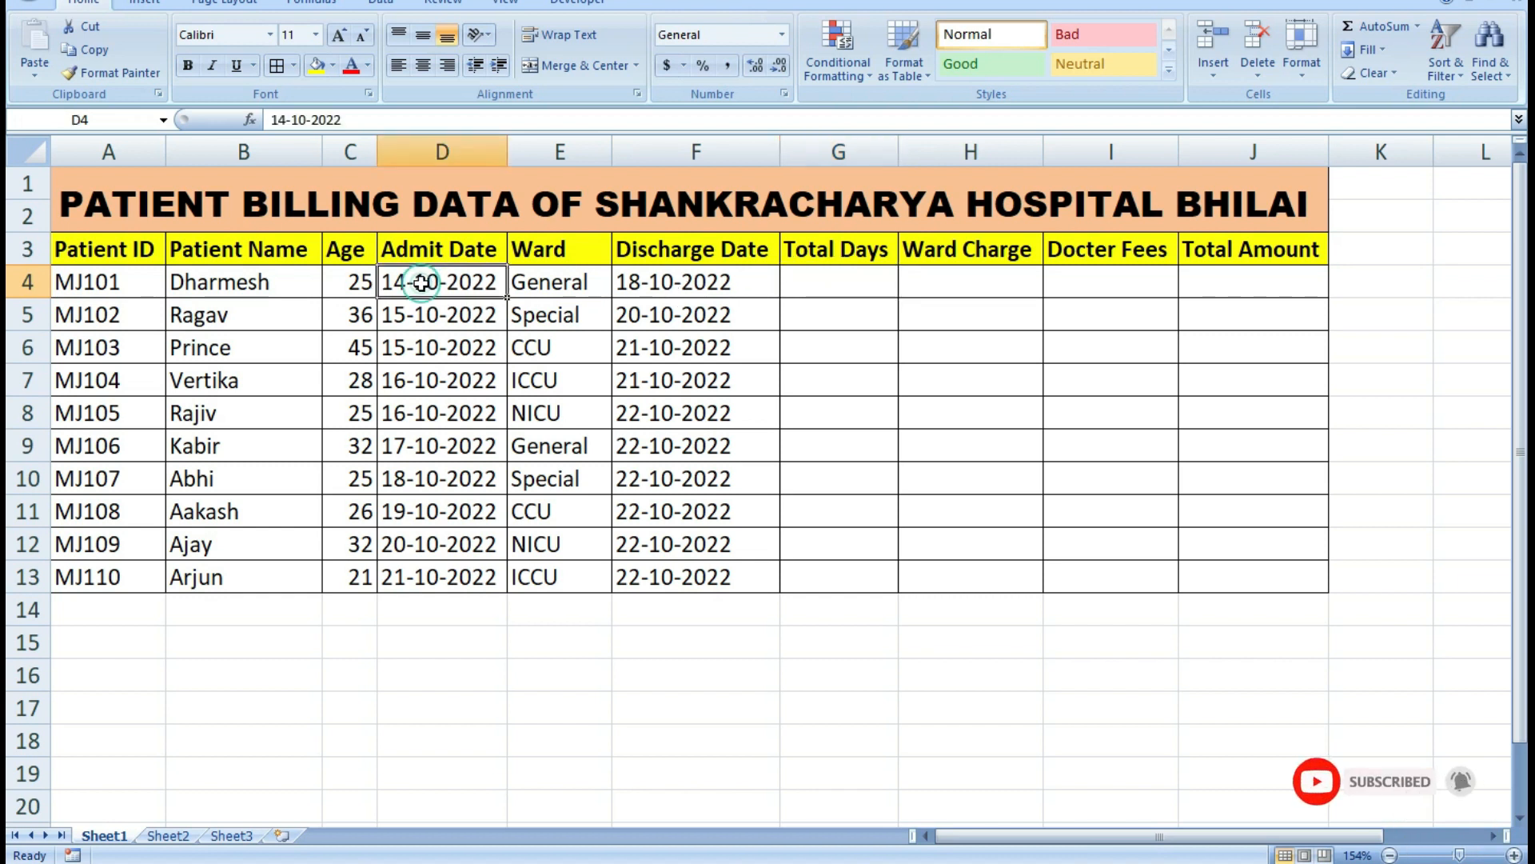
pyautogui.click(649, 283)
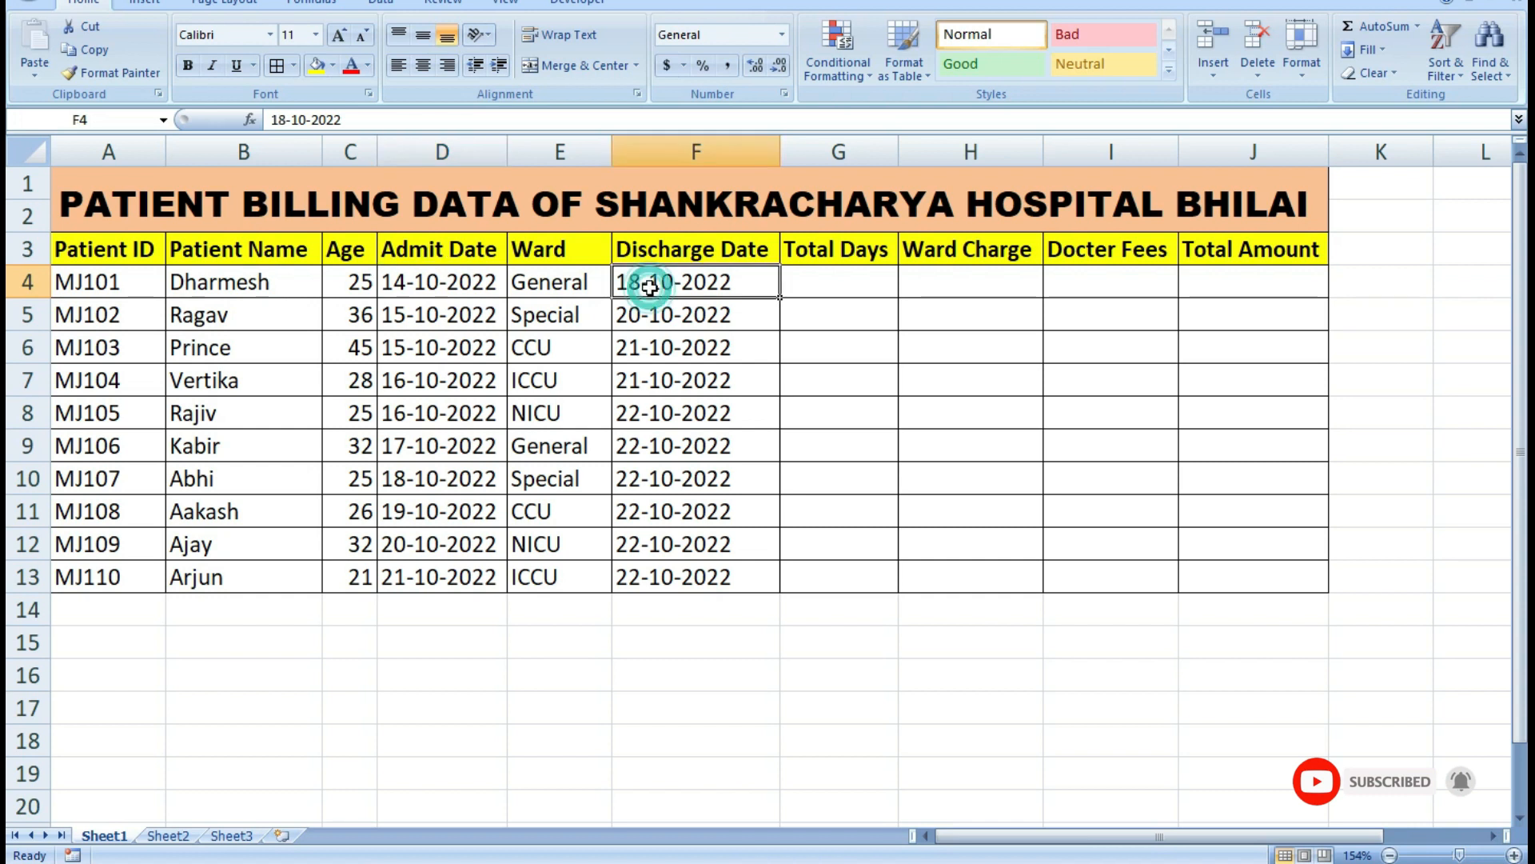
pyautogui.click(451, 294)
pyautogui.click(668, 293)
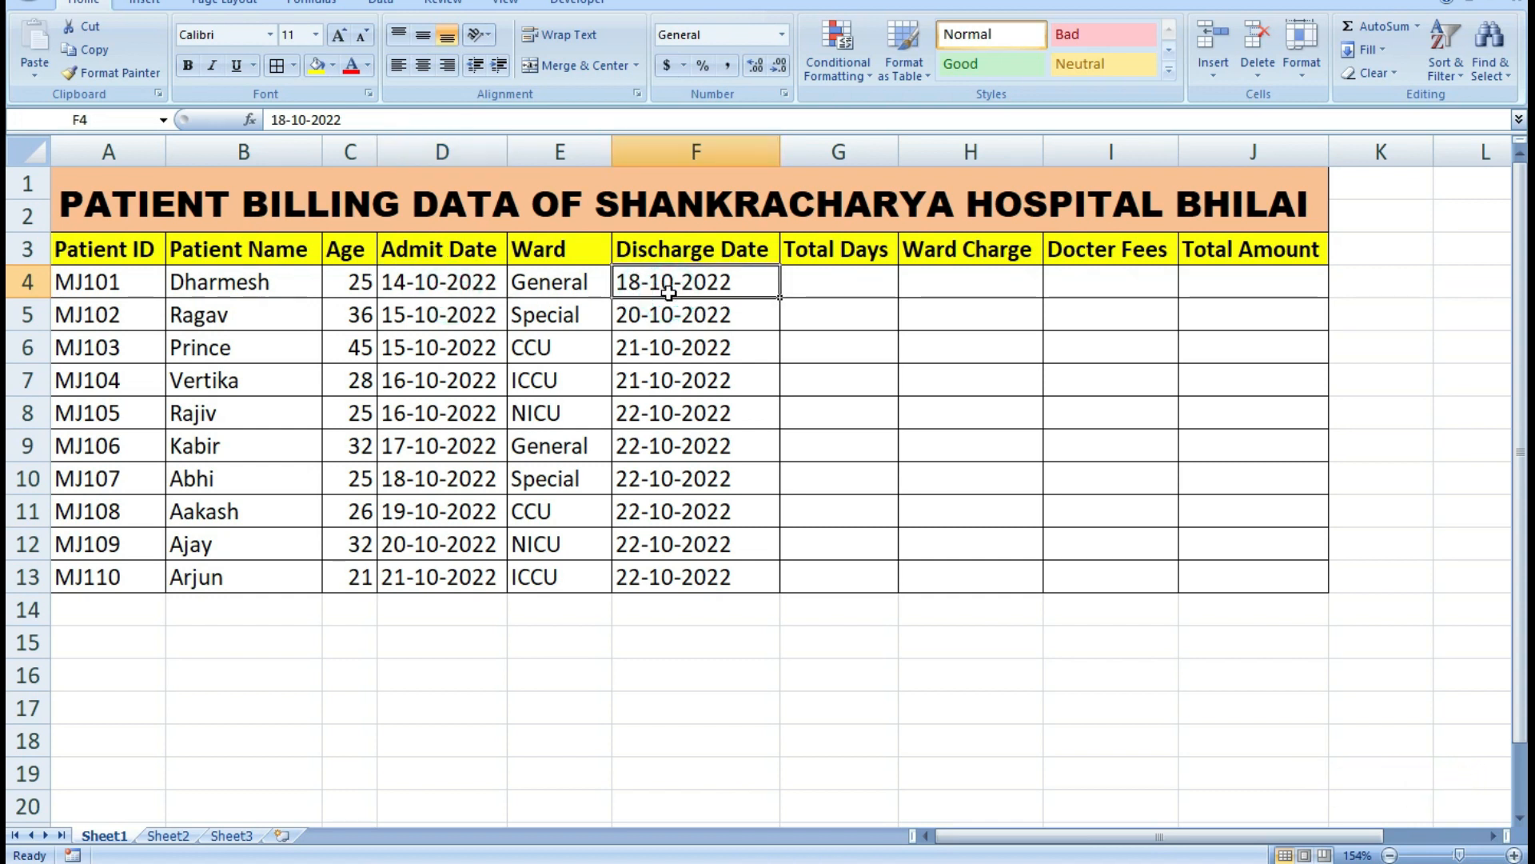
pyautogui.click(414, 290)
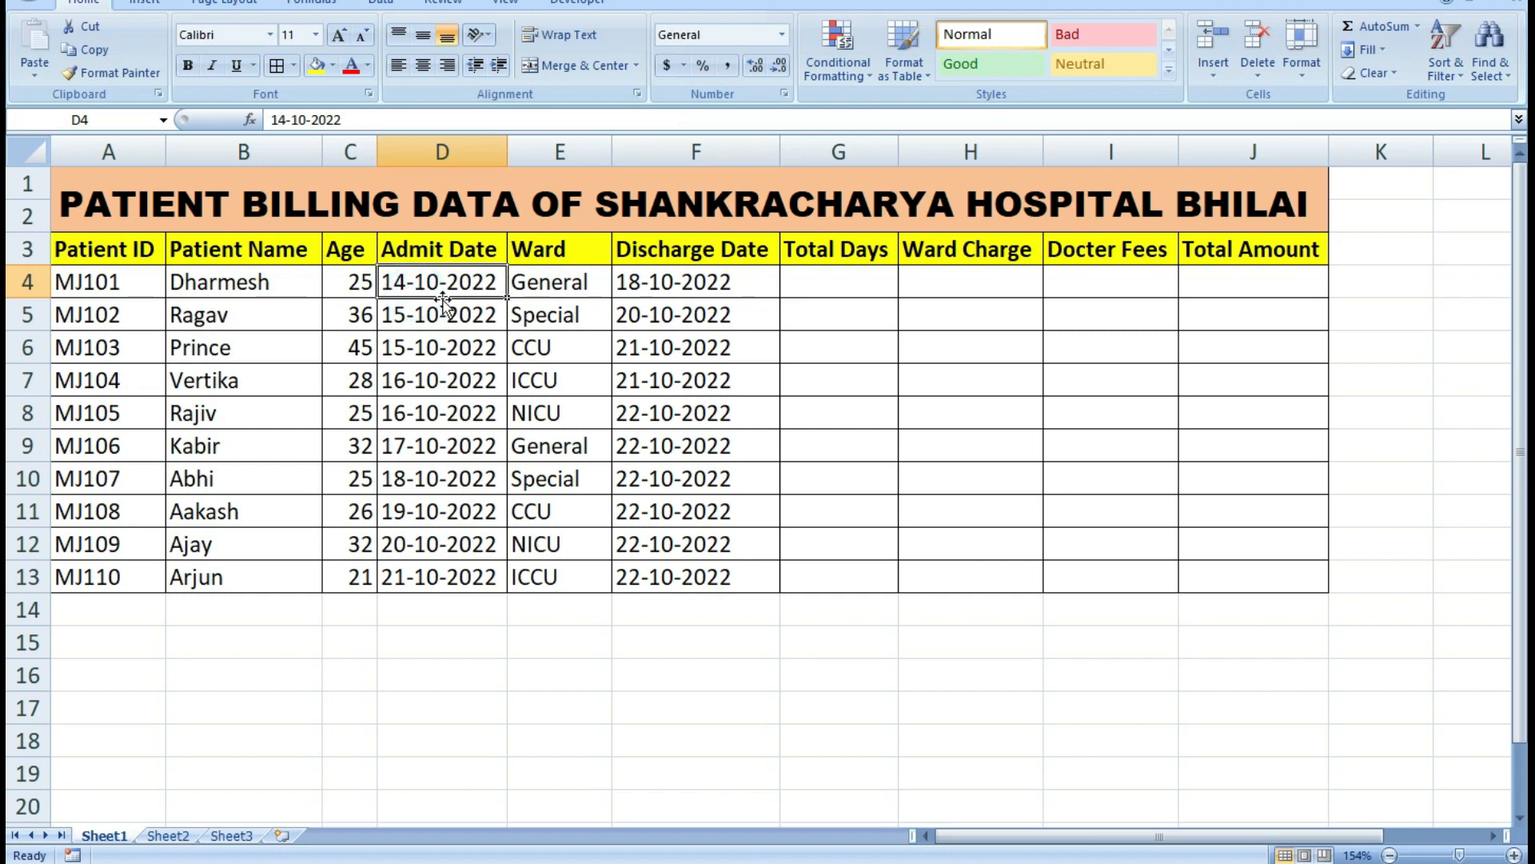
pyautogui.click(816, 285)
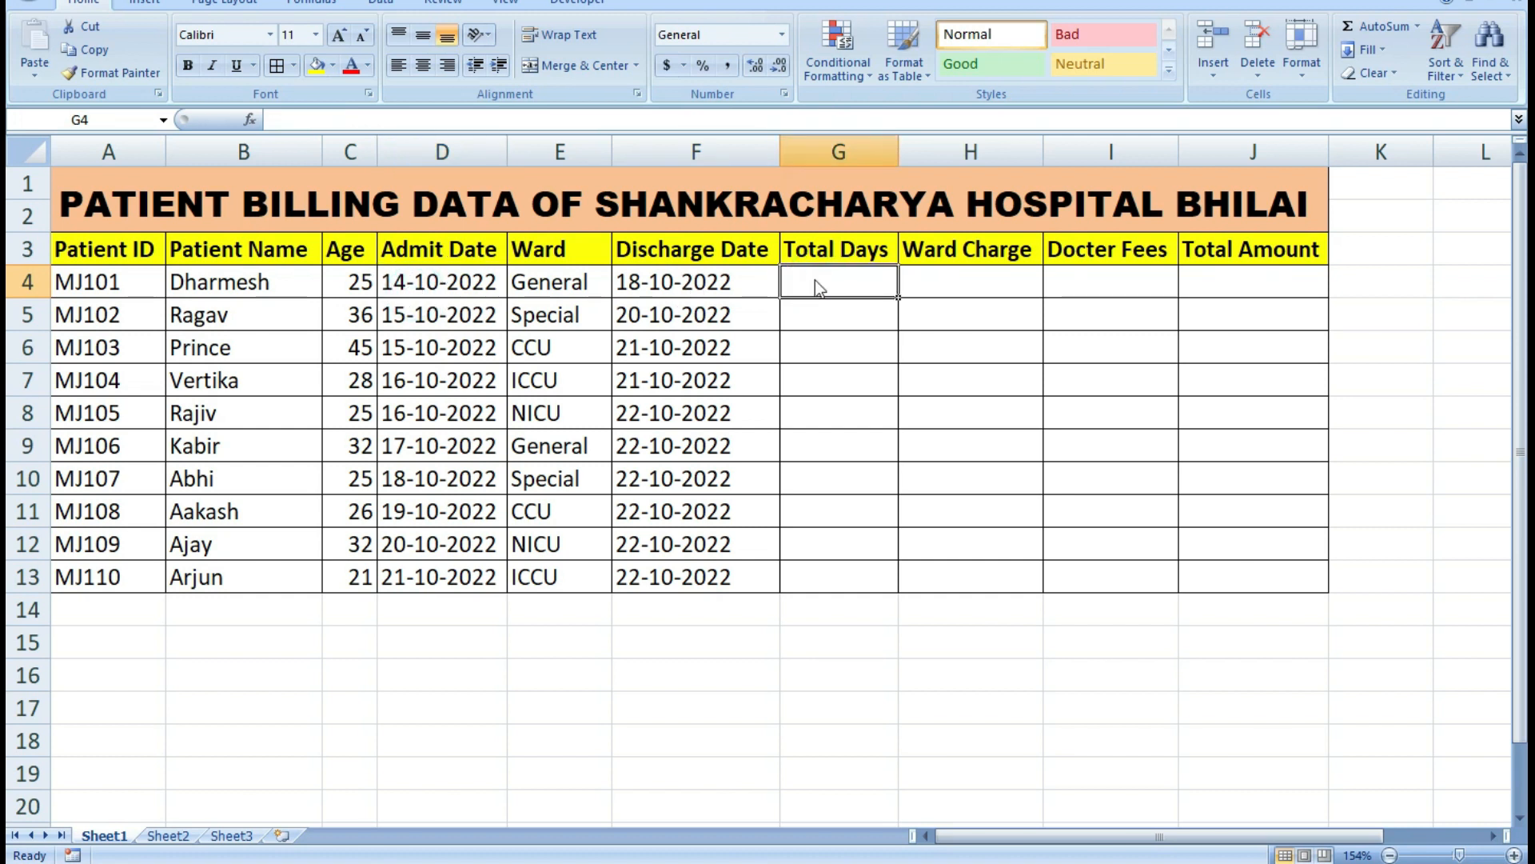
pyautogui.write('5')
pyautogui.press('Return')
# Enter the total days 6 in cell G5 and 7 in cell G6.
pyautogui.click(836, 278)
pyautogui.click(838, 308)
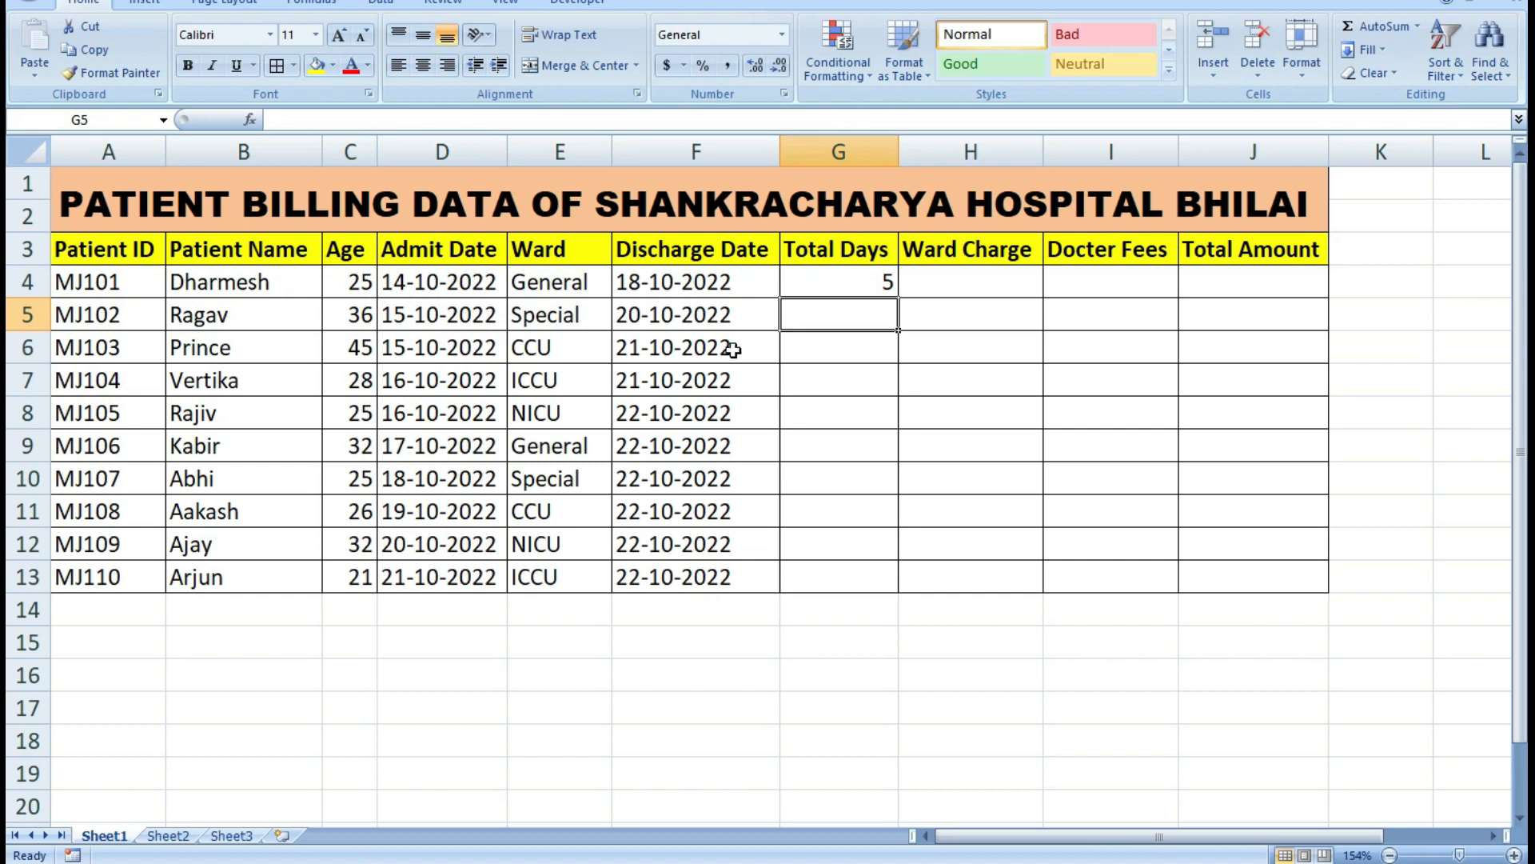
pyautogui.write('6')
pyautogui.click(844, 350)
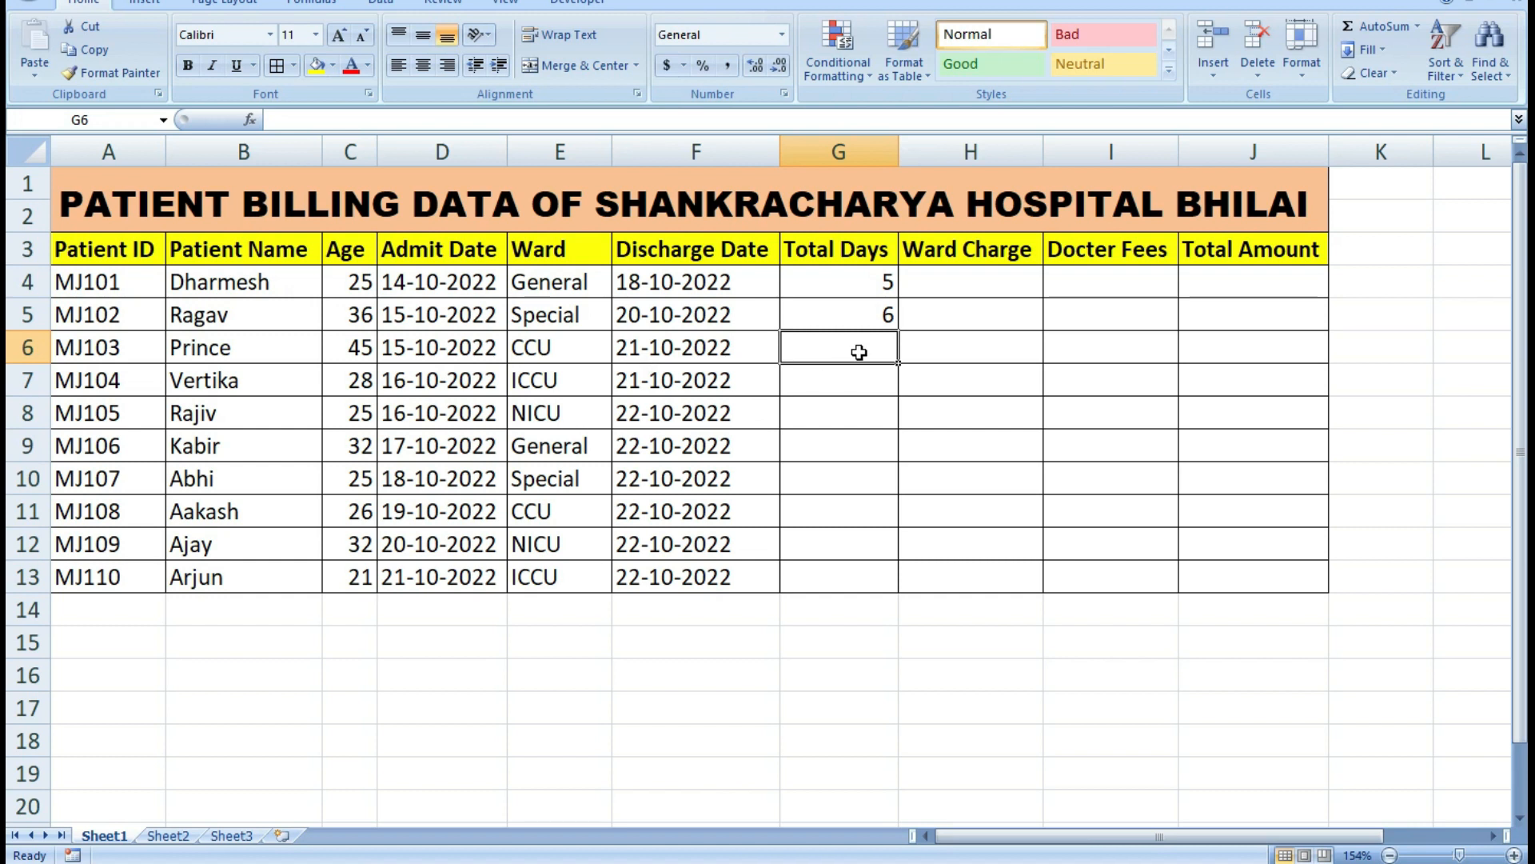
pyautogui.write('7')
pyautogui.press('Return')
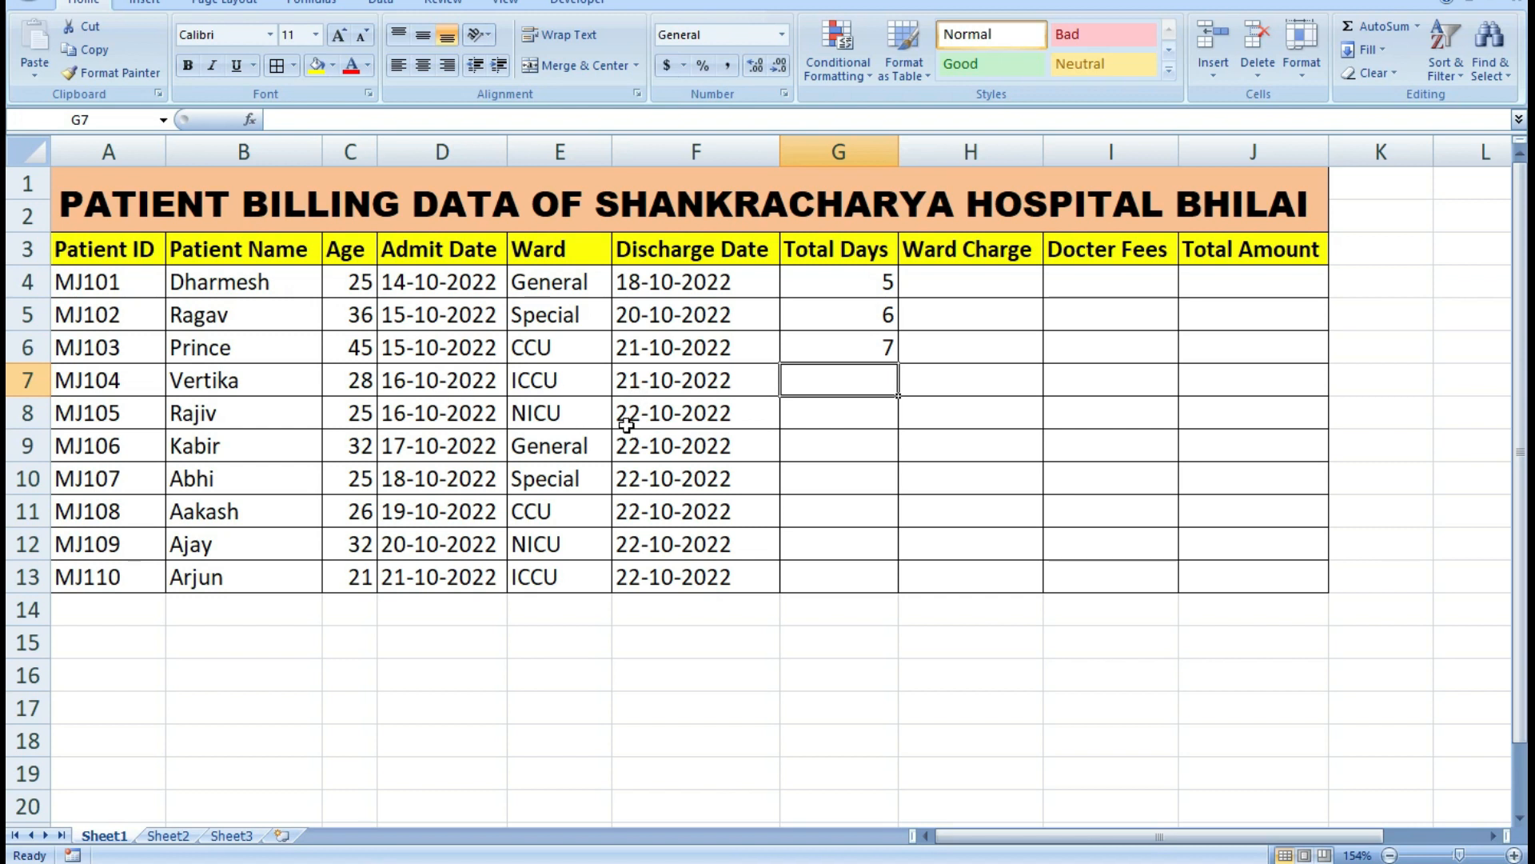
# Enter the total days 6 in cell G7, 7 in cell G8 and 6 in cell G9.
pyautogui.write('6')
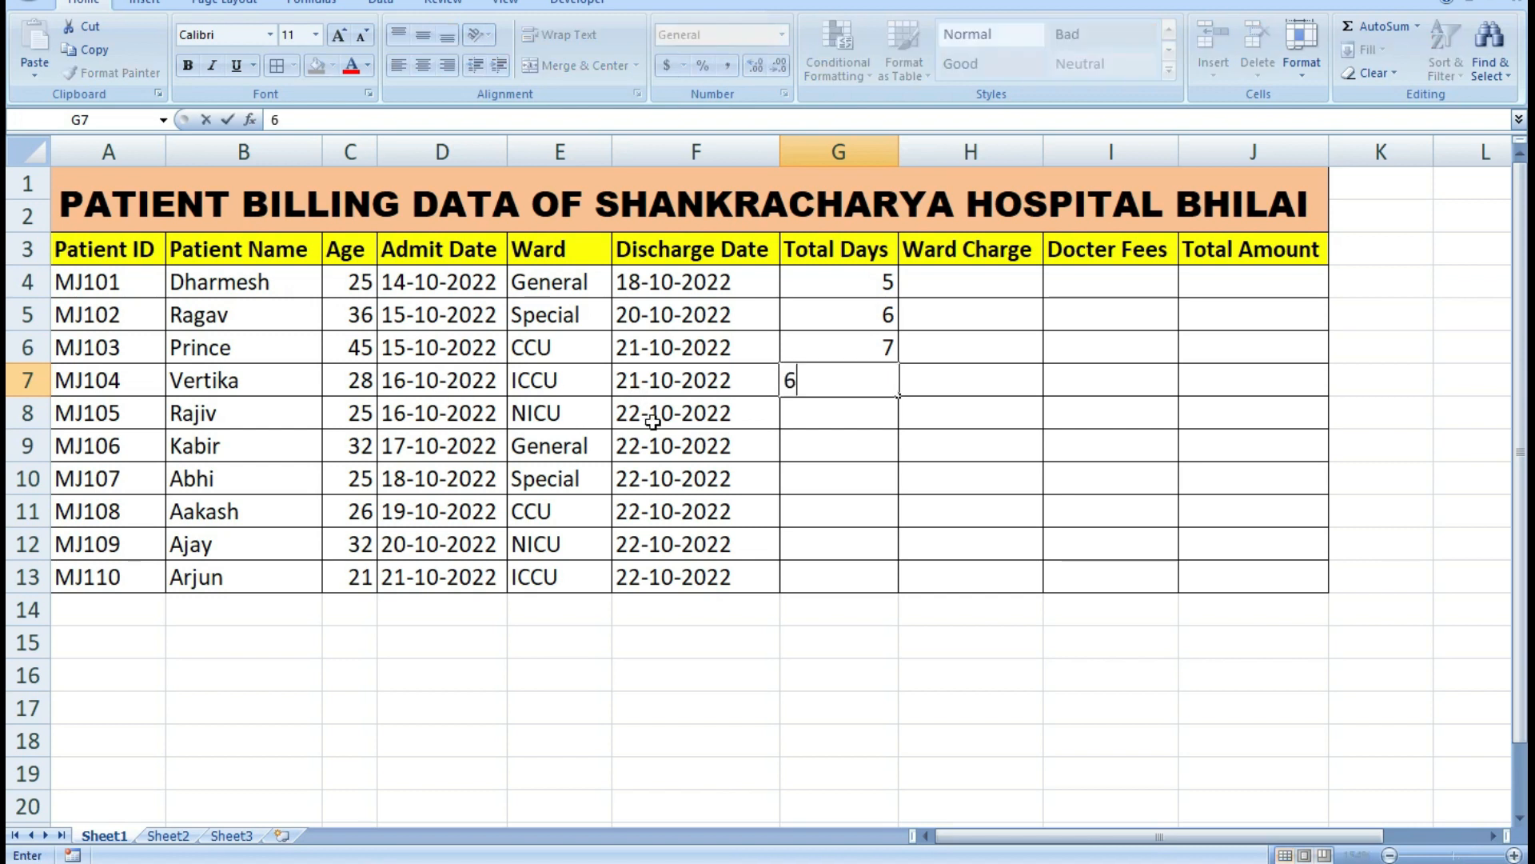
pyautogui.click(847, 414)
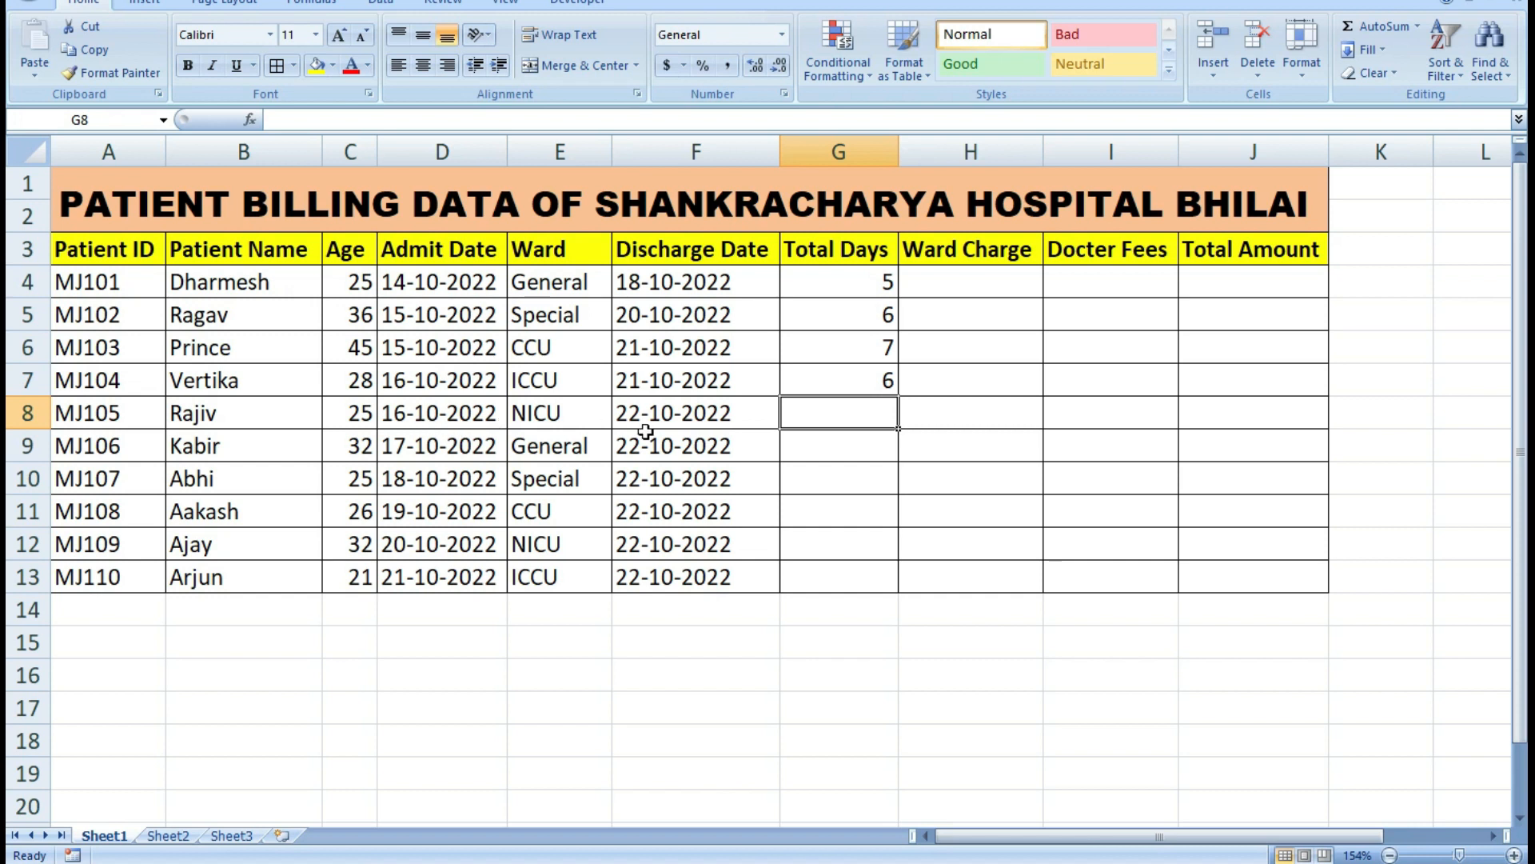
pyautogui.write('7')
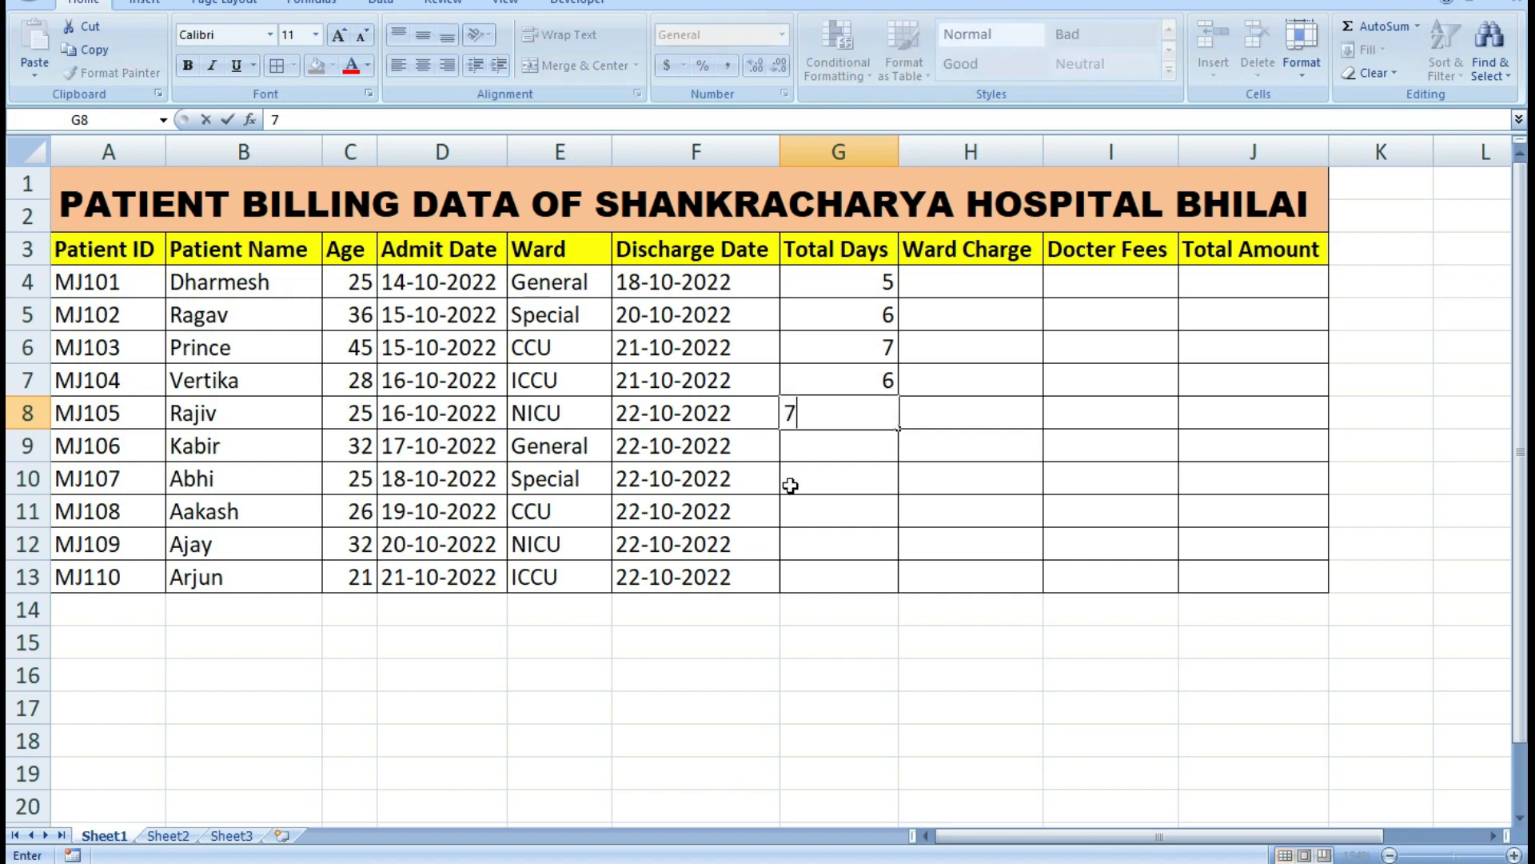
pyautogui.press('Return')
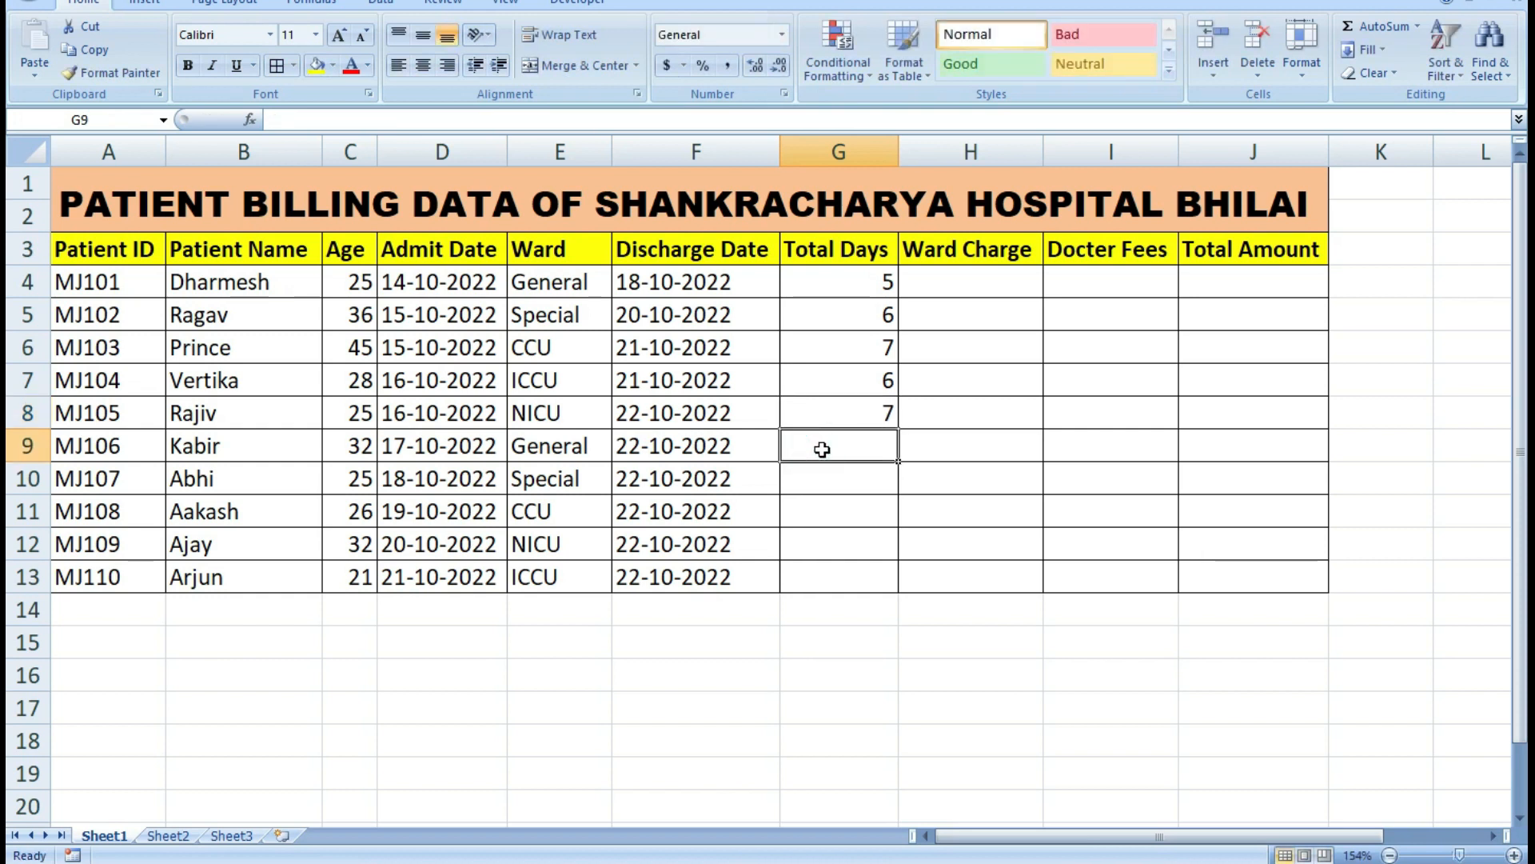
pyautogui.write('6')
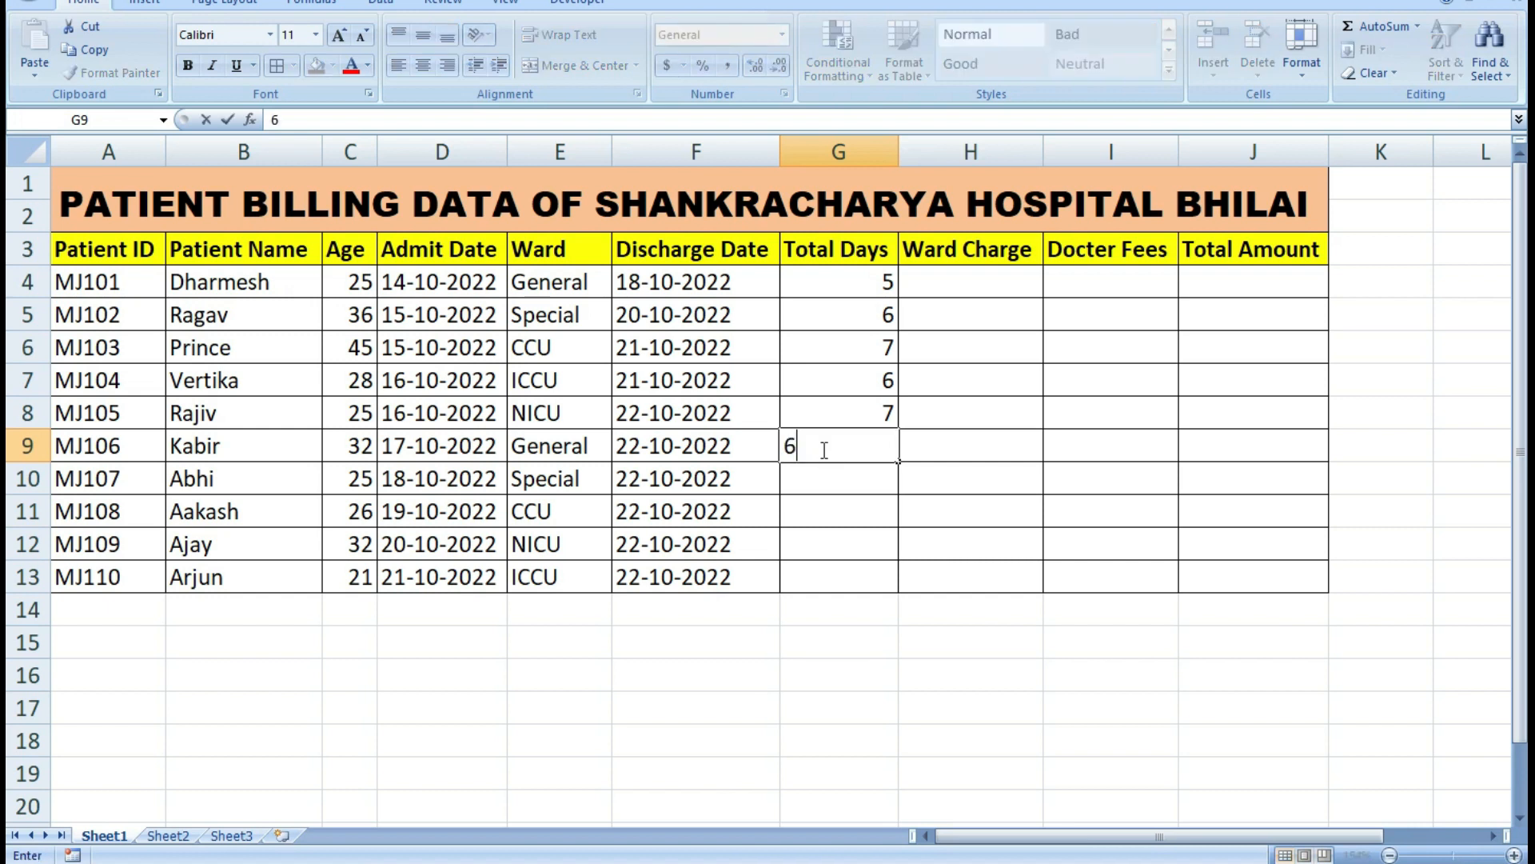
pyautogui.press('Return')
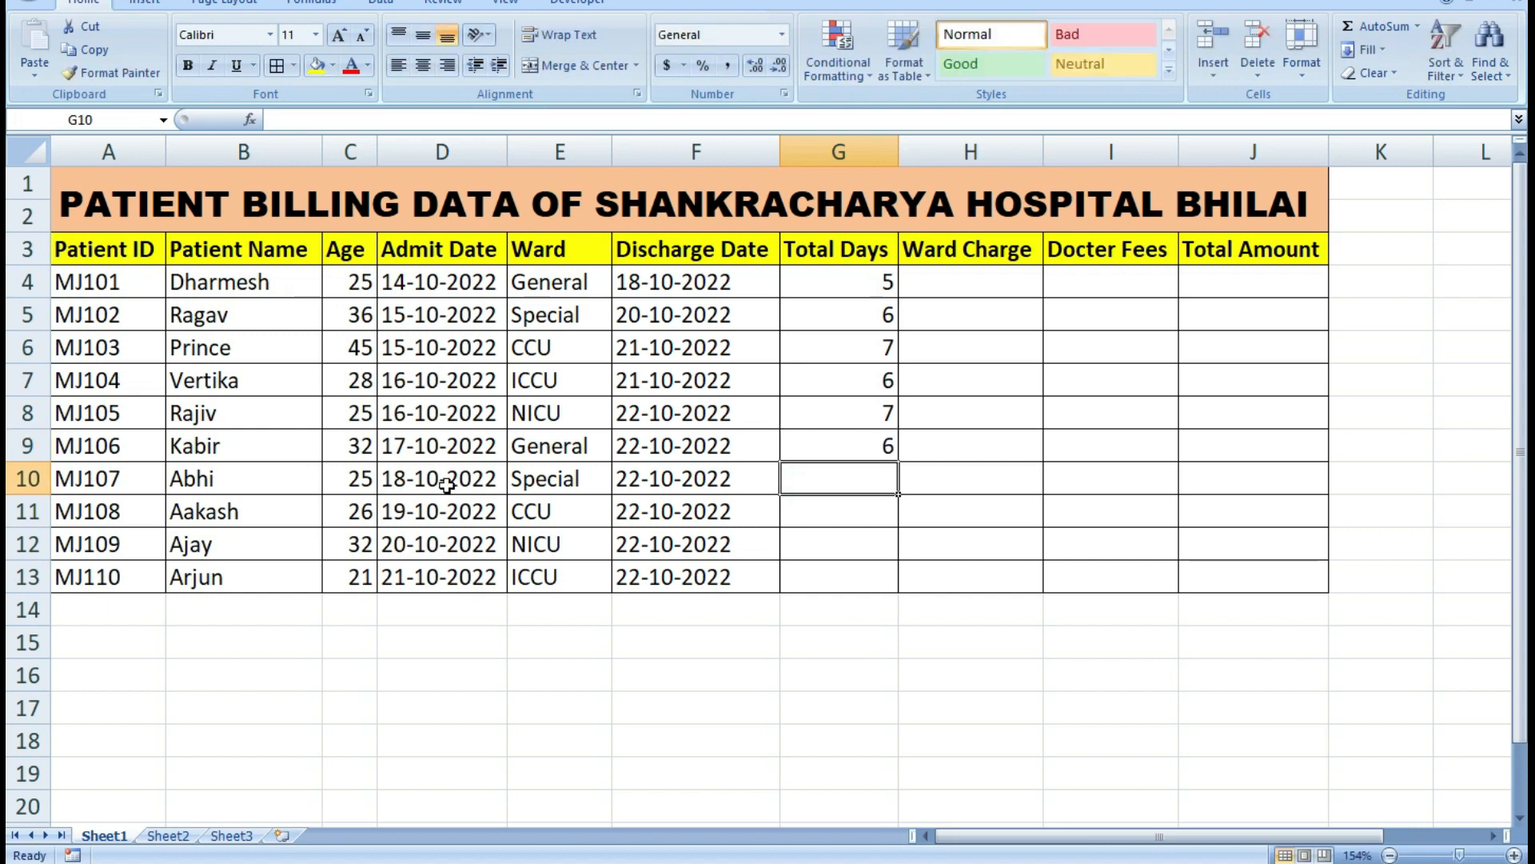
# Enter the total days 5, 4, 3 and 2 in cells G10 to G13.
pyautogui.write('5')
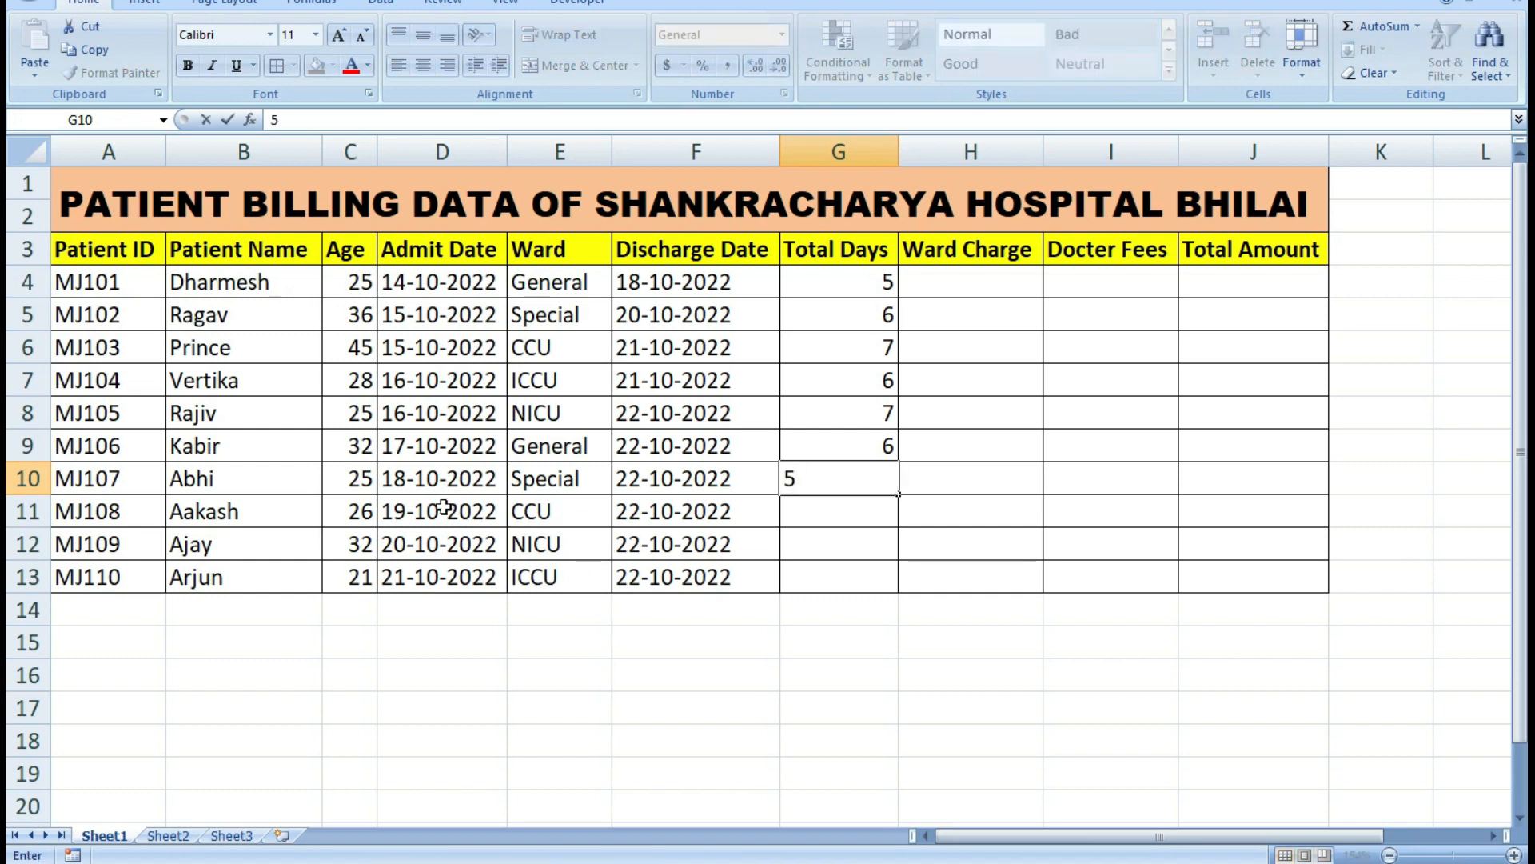
pyautogui.click(873, 512)
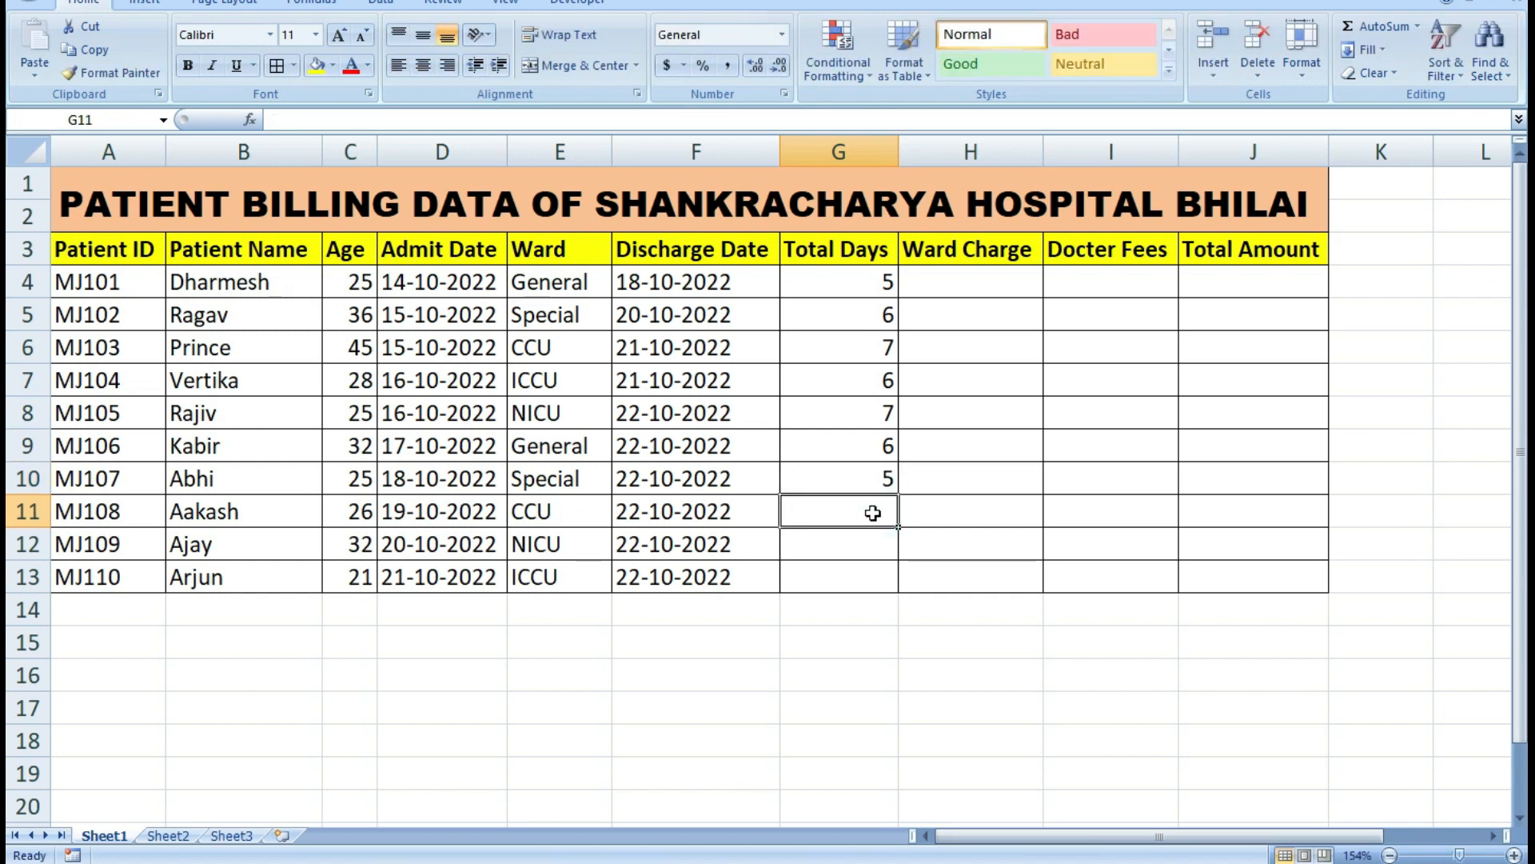
pyautogui.write('4')
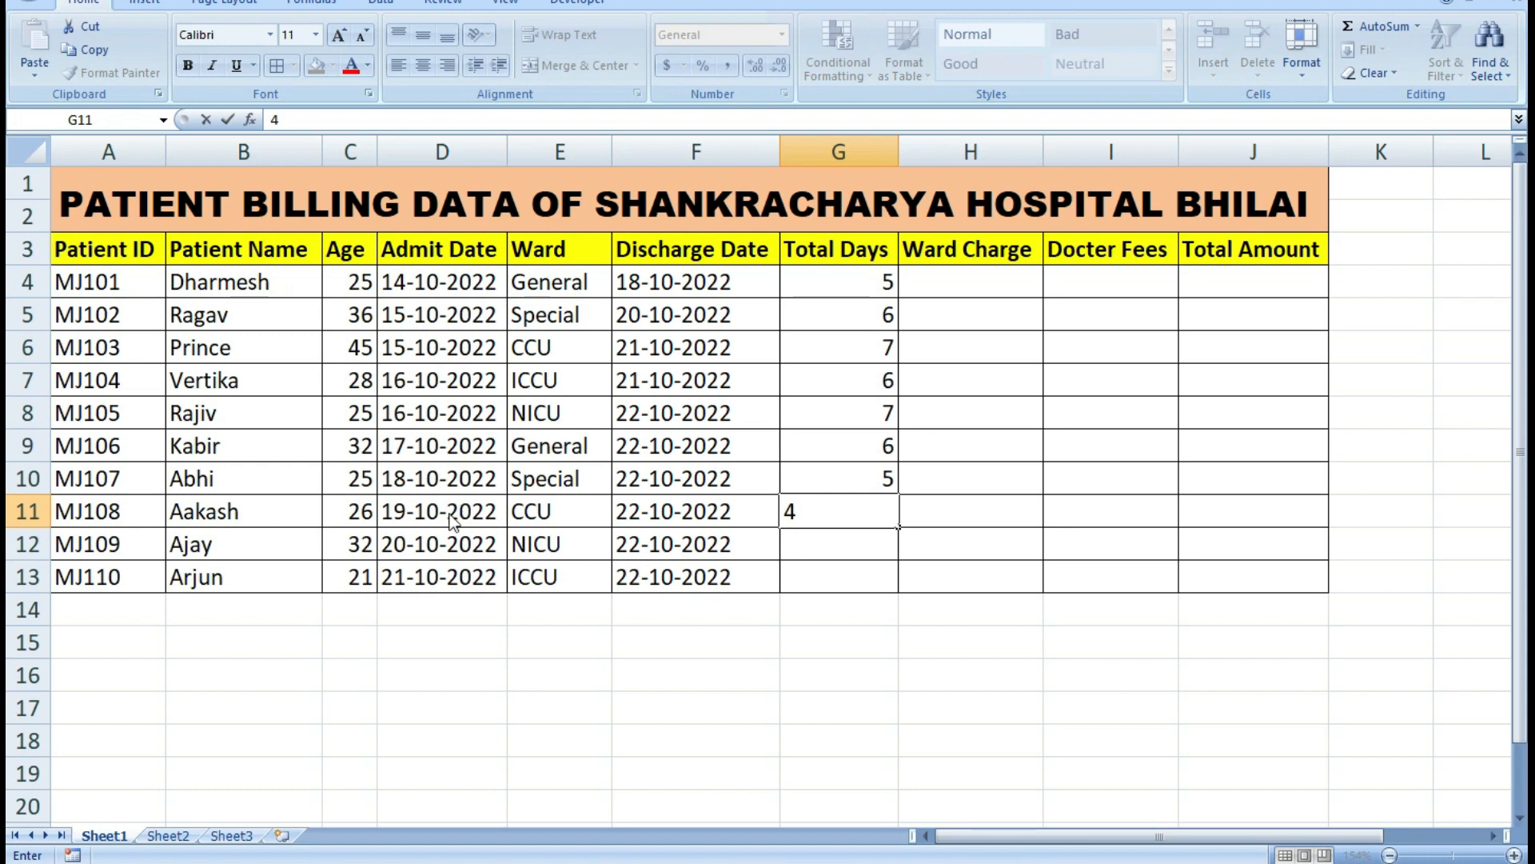
pyautogui.click(828, 540)
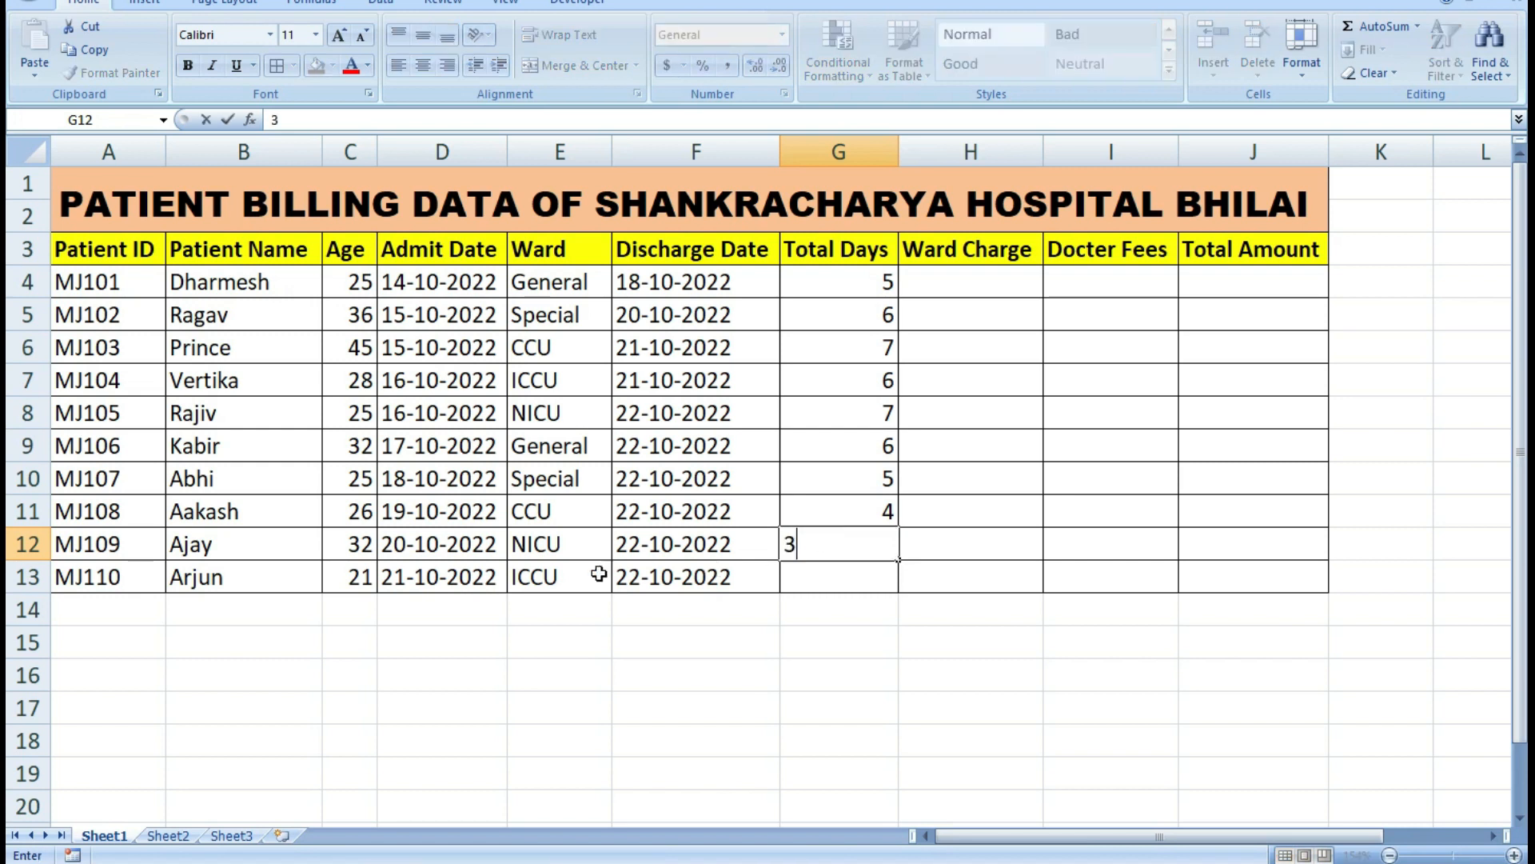
pyautogui.click(830, 578)
pyautogui.write('2')
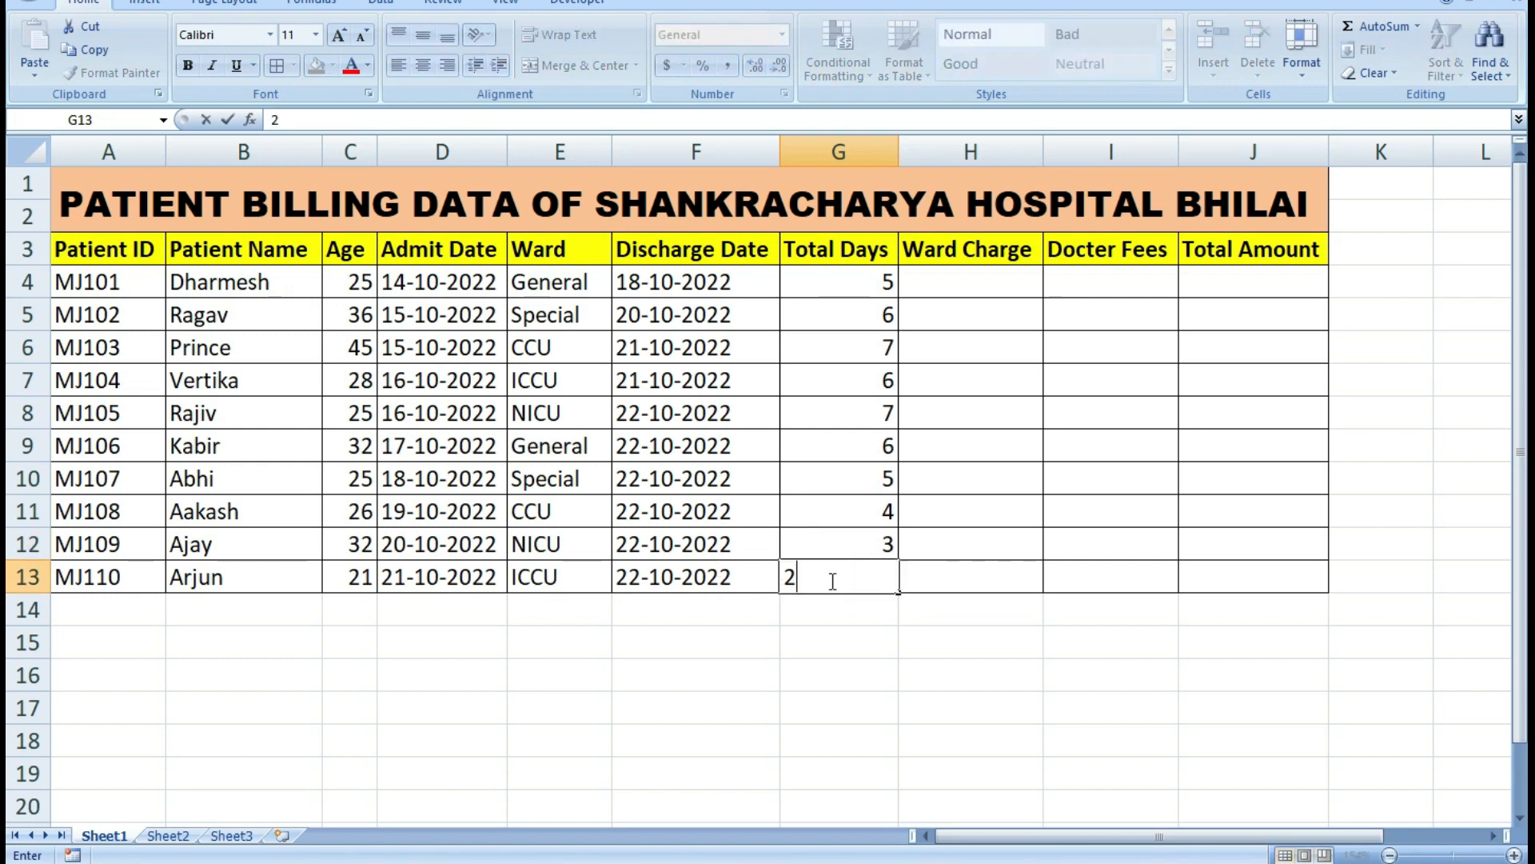
pyautogui.click(830, 283)
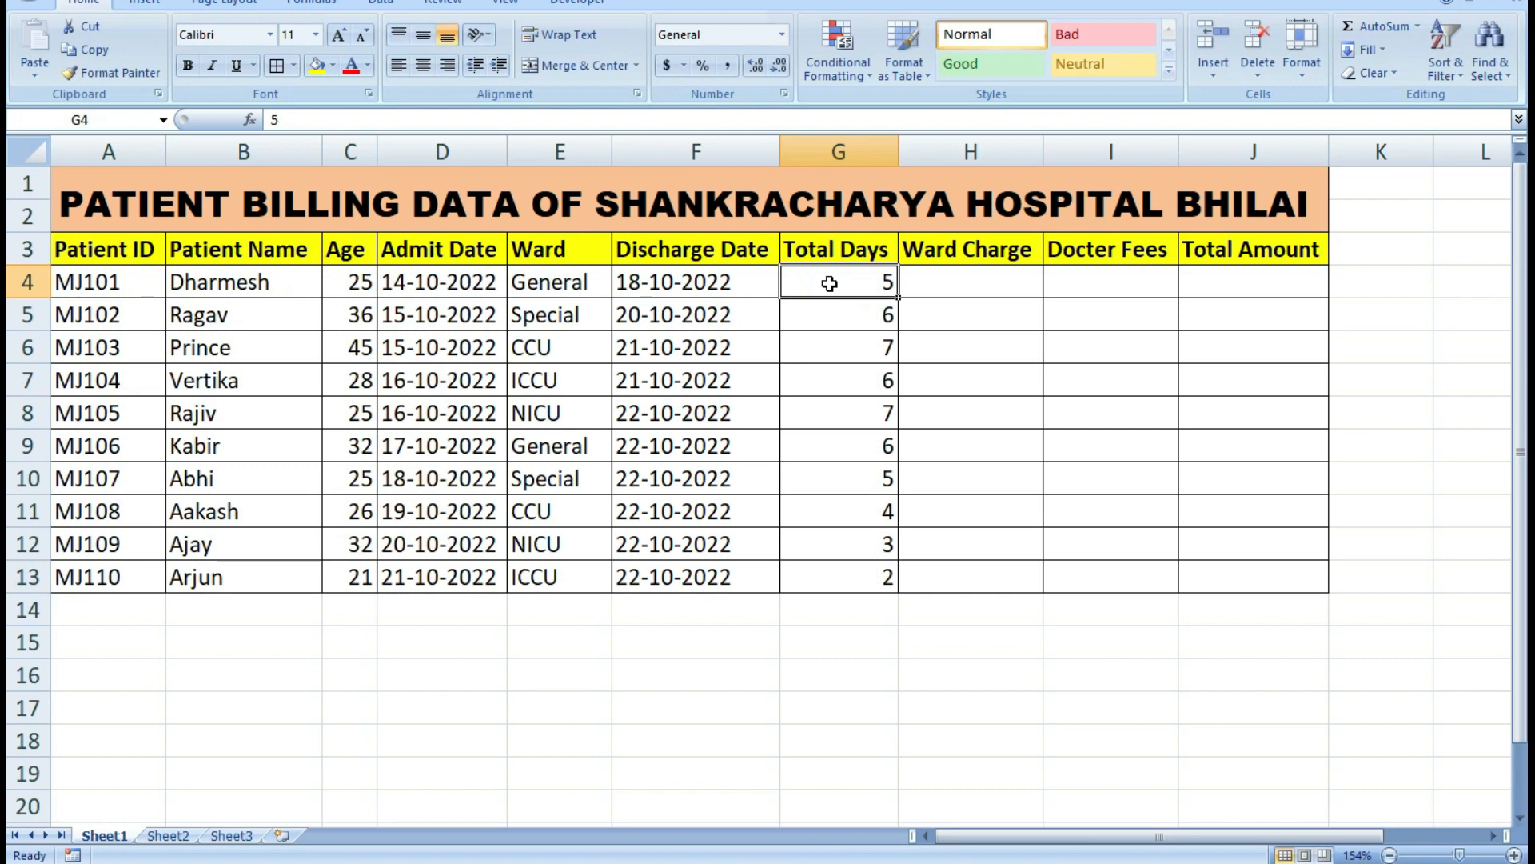
# Enter the ward charges 500, 700 and 1200 in cells H4 to H6.
pyautogui.click(963, 284)
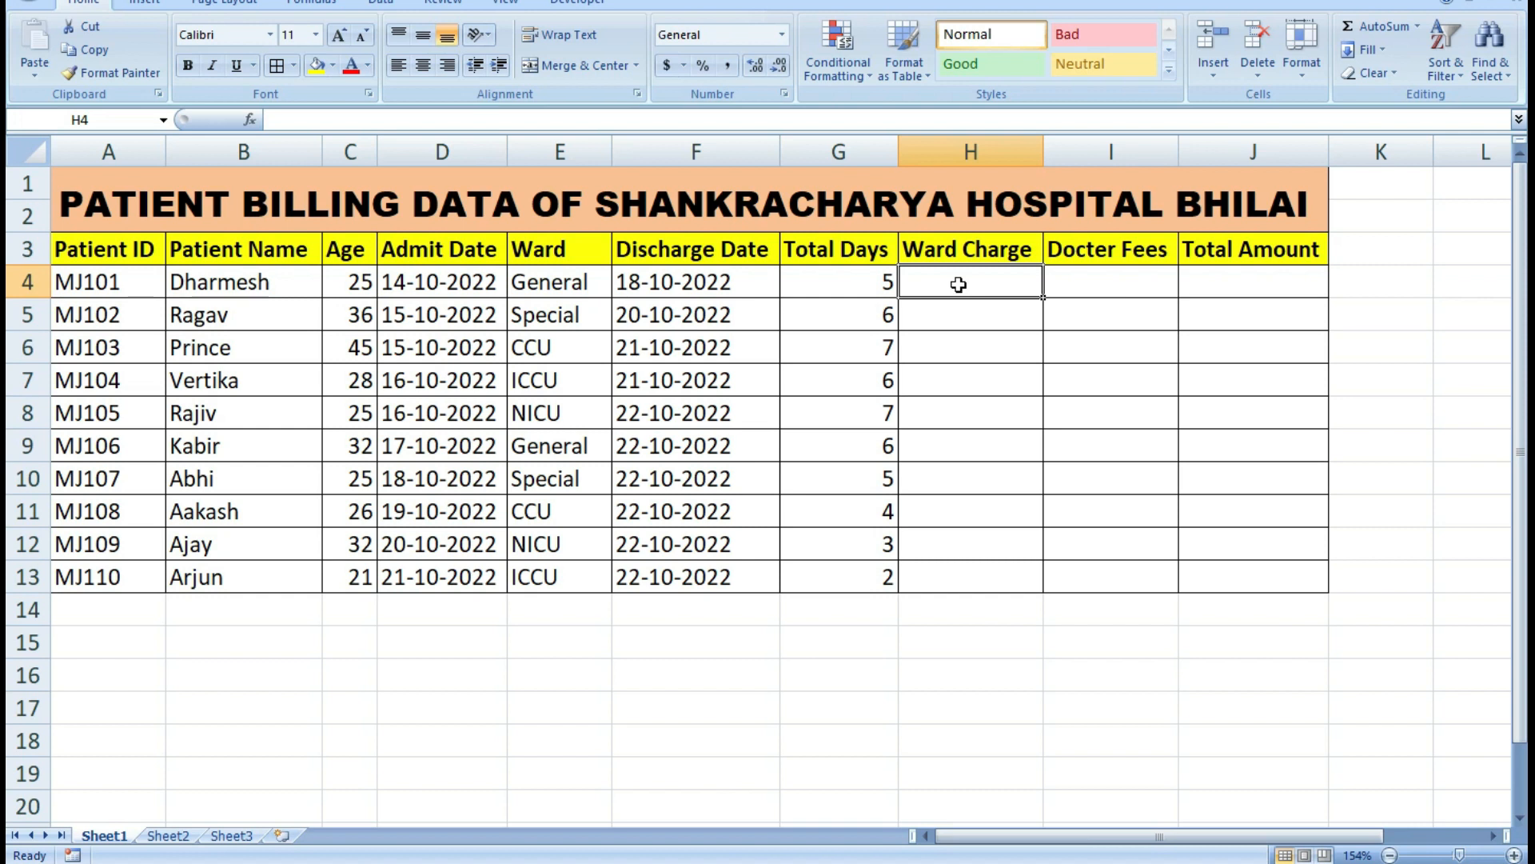
pyautogui.write('500')
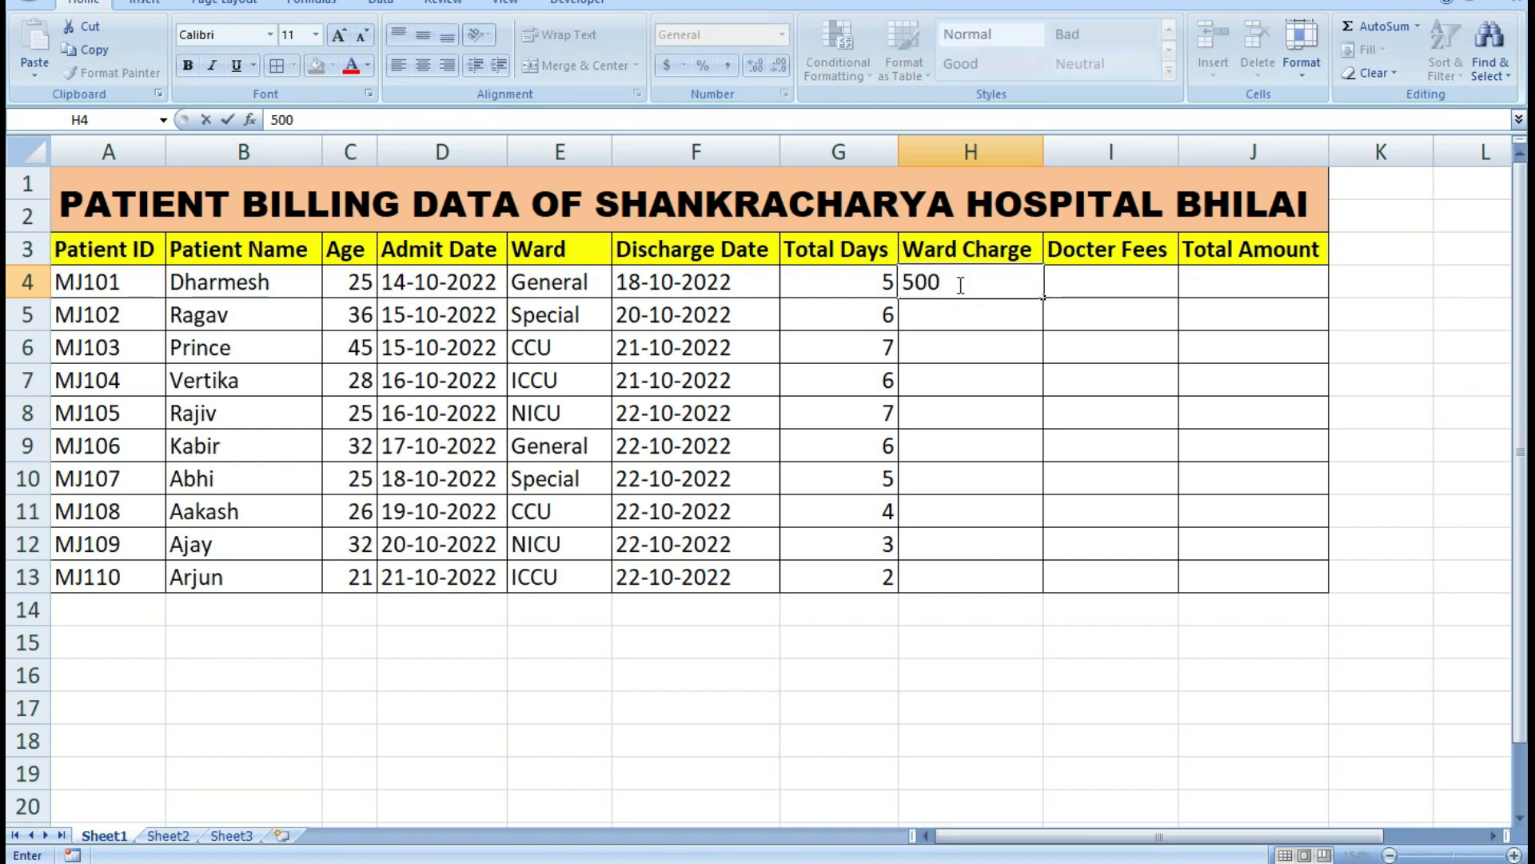
pyautogui.press('Return')
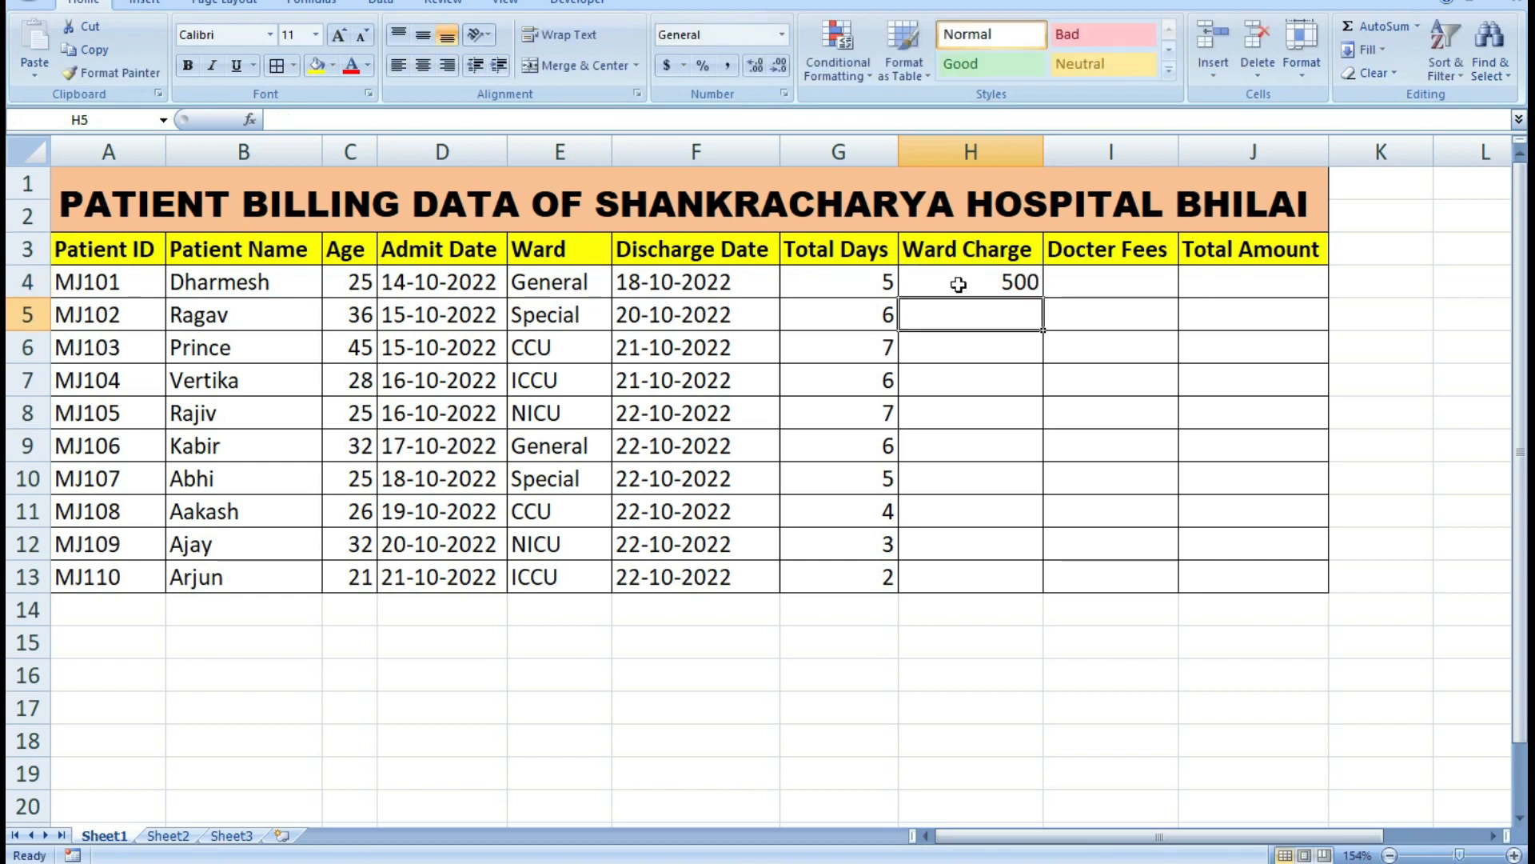
pyautogui.write('700')
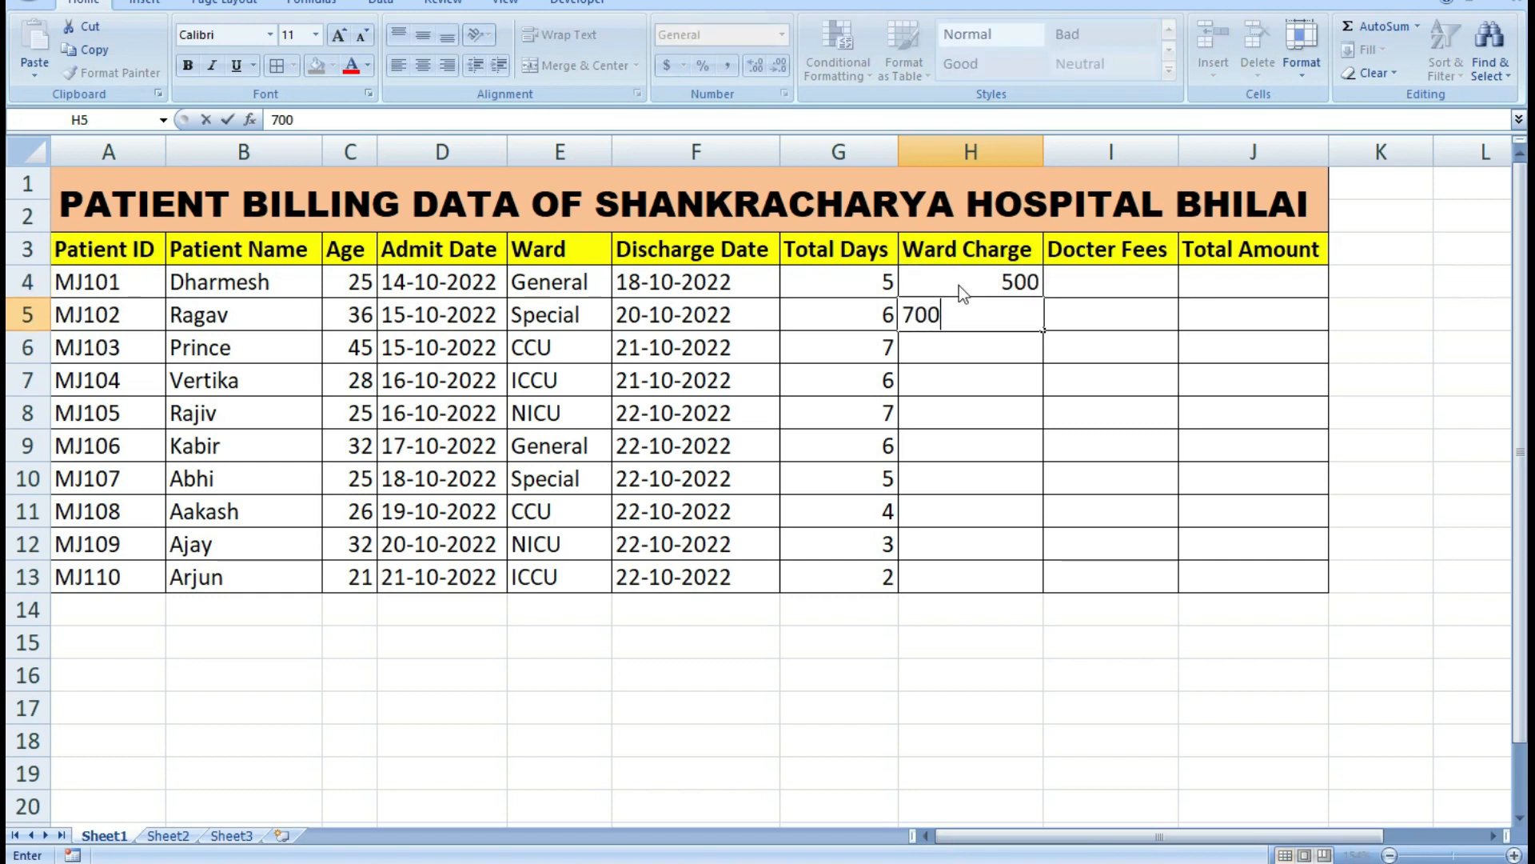
pyautogui.press('Return')
pyautogui.write('1')
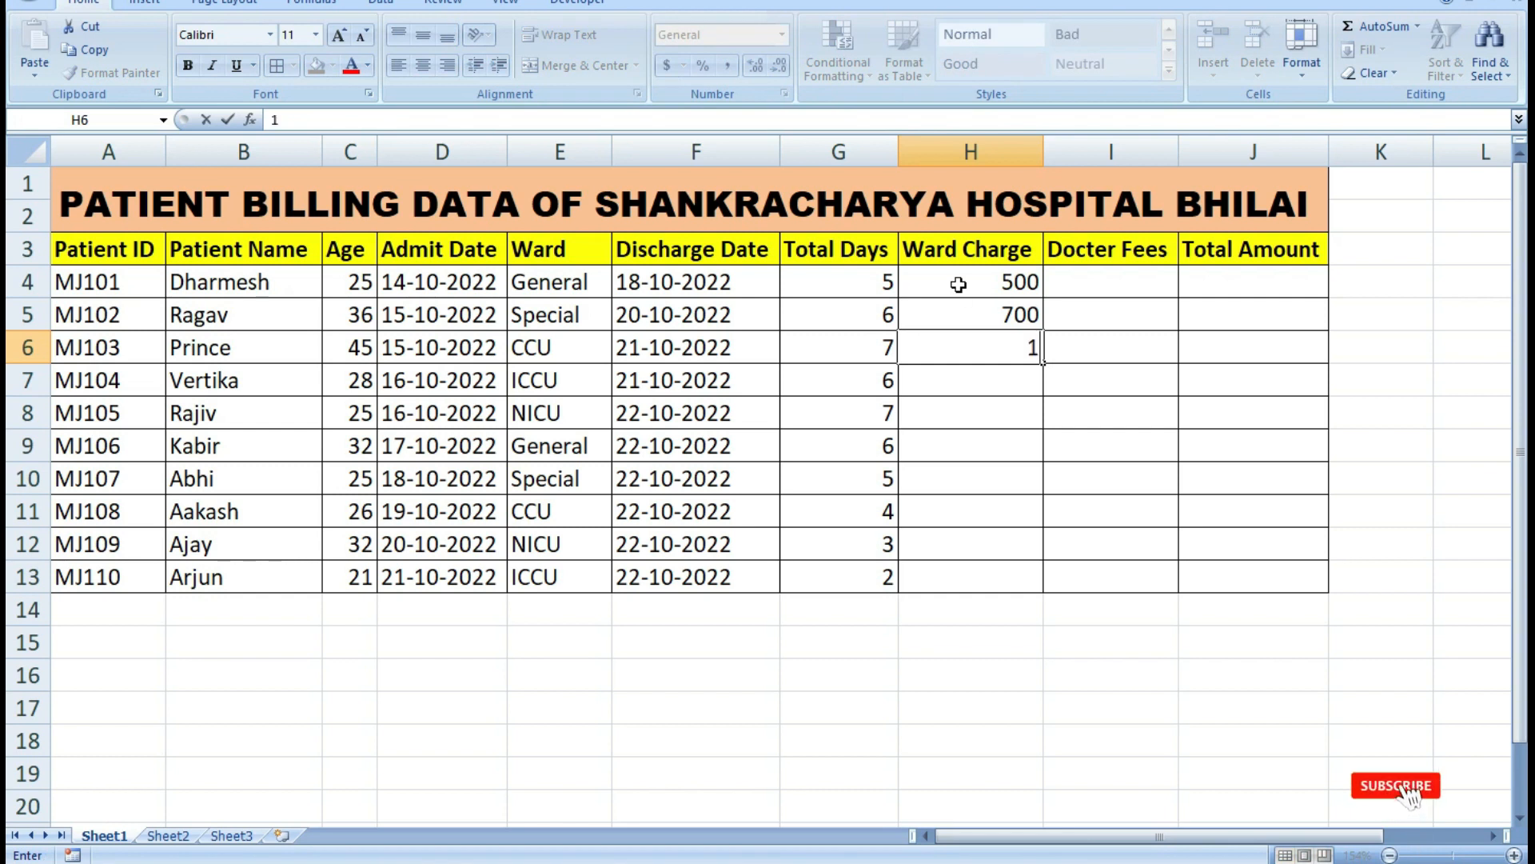
pyautogui.write('200')
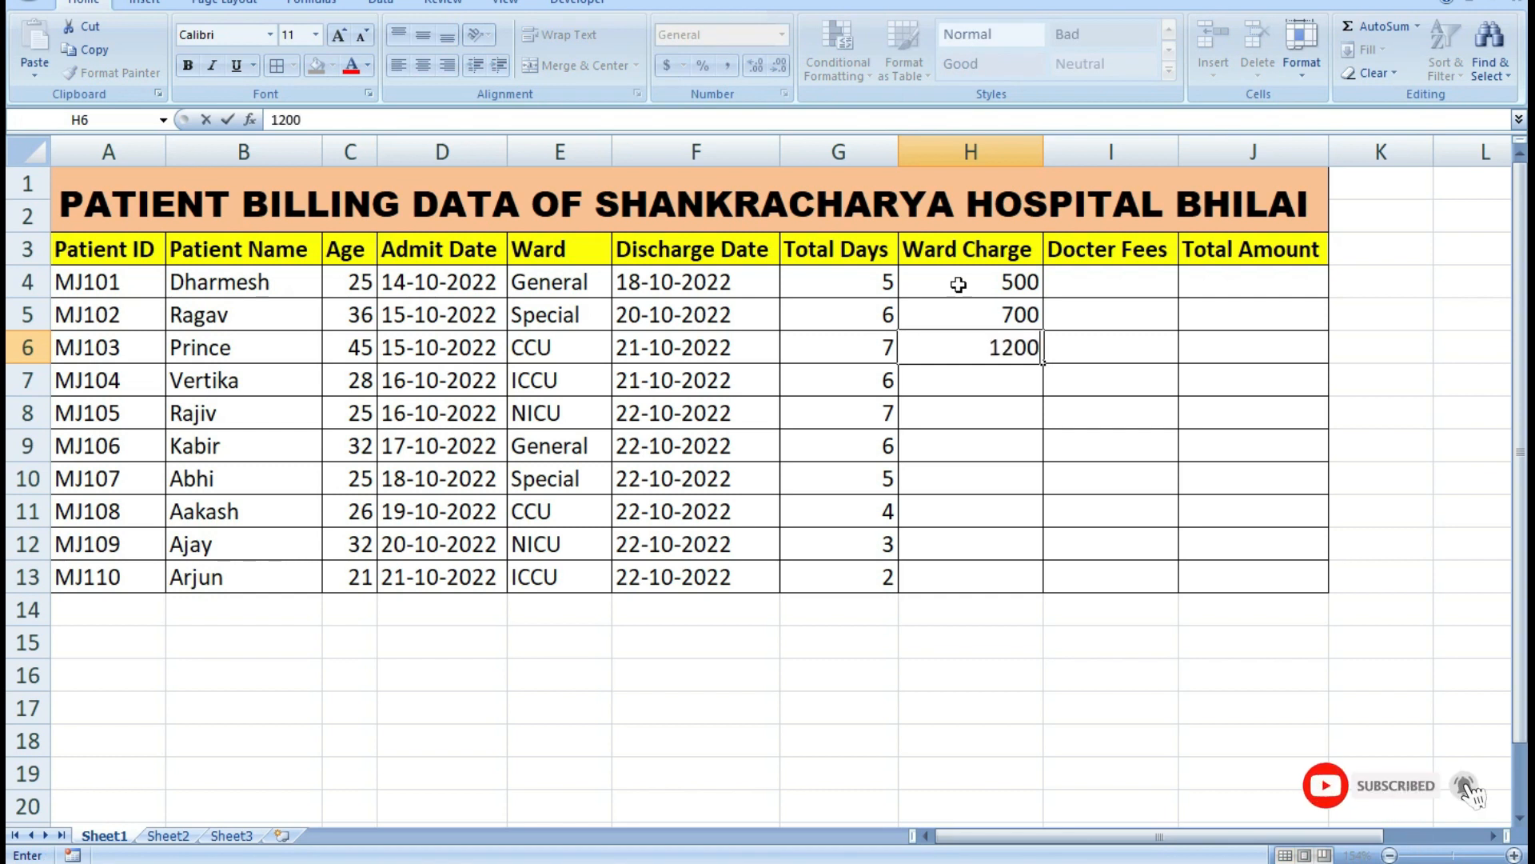
pyautogui.press('Return')
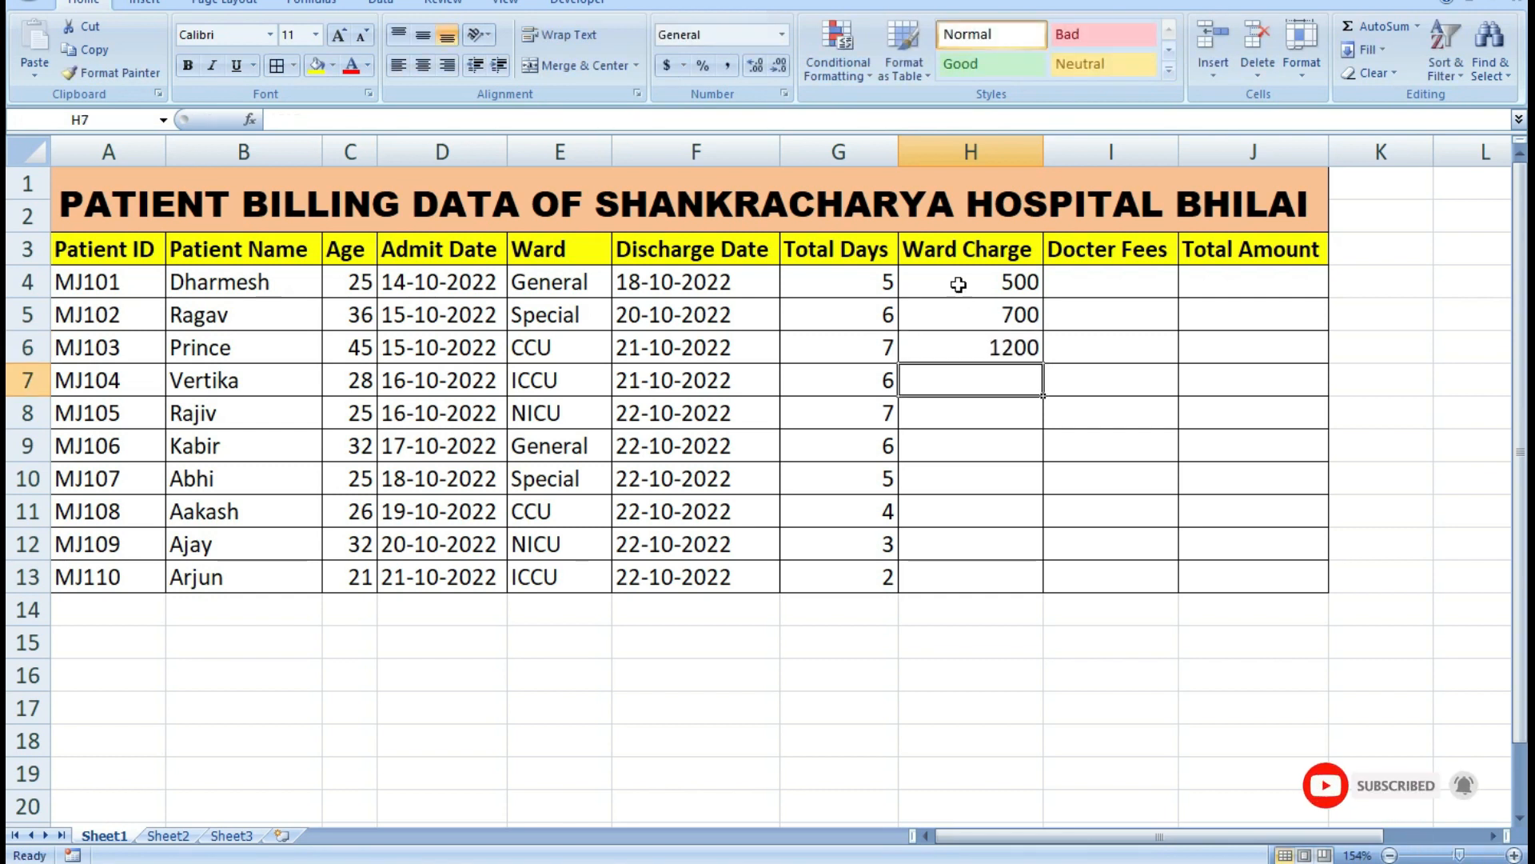
# Enter the ward charges 1500 in cell H7 and 1700 in cell H8.
pyautogui.write('1500')
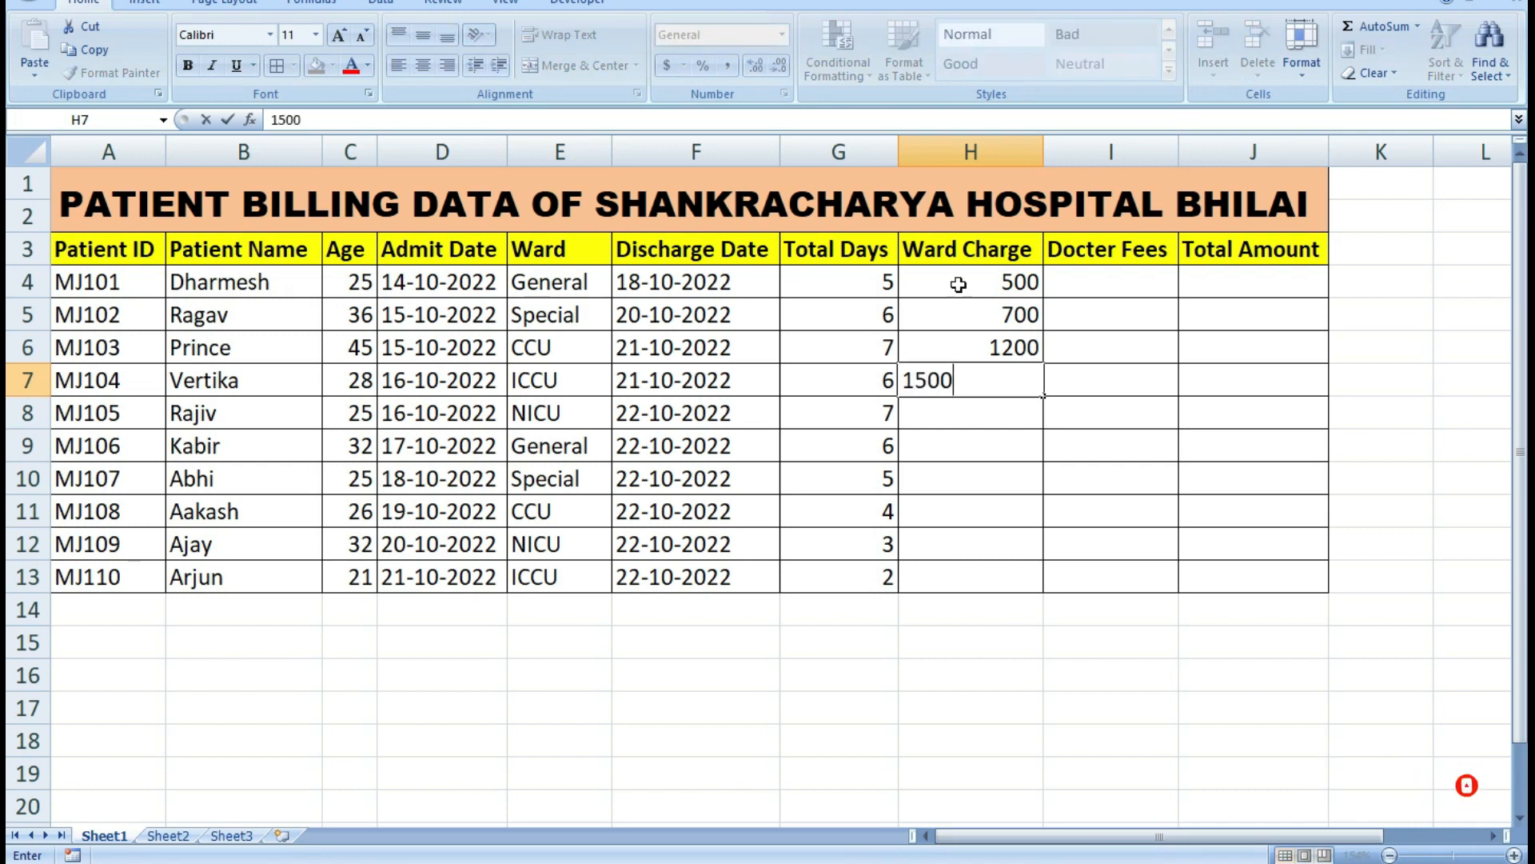
pyautogui.press('Return')
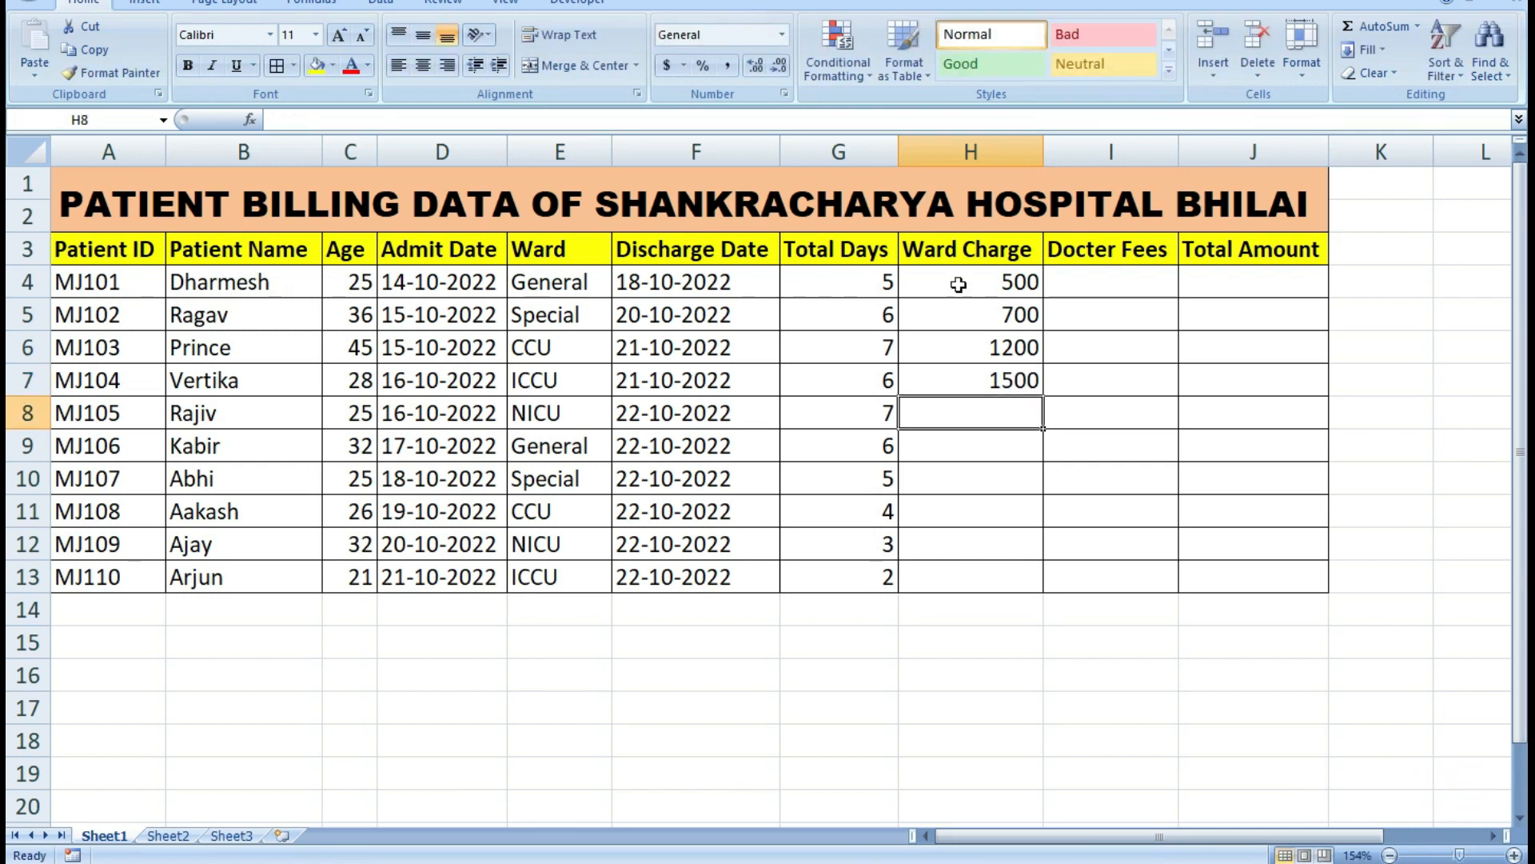
pyautogui.write('1700')
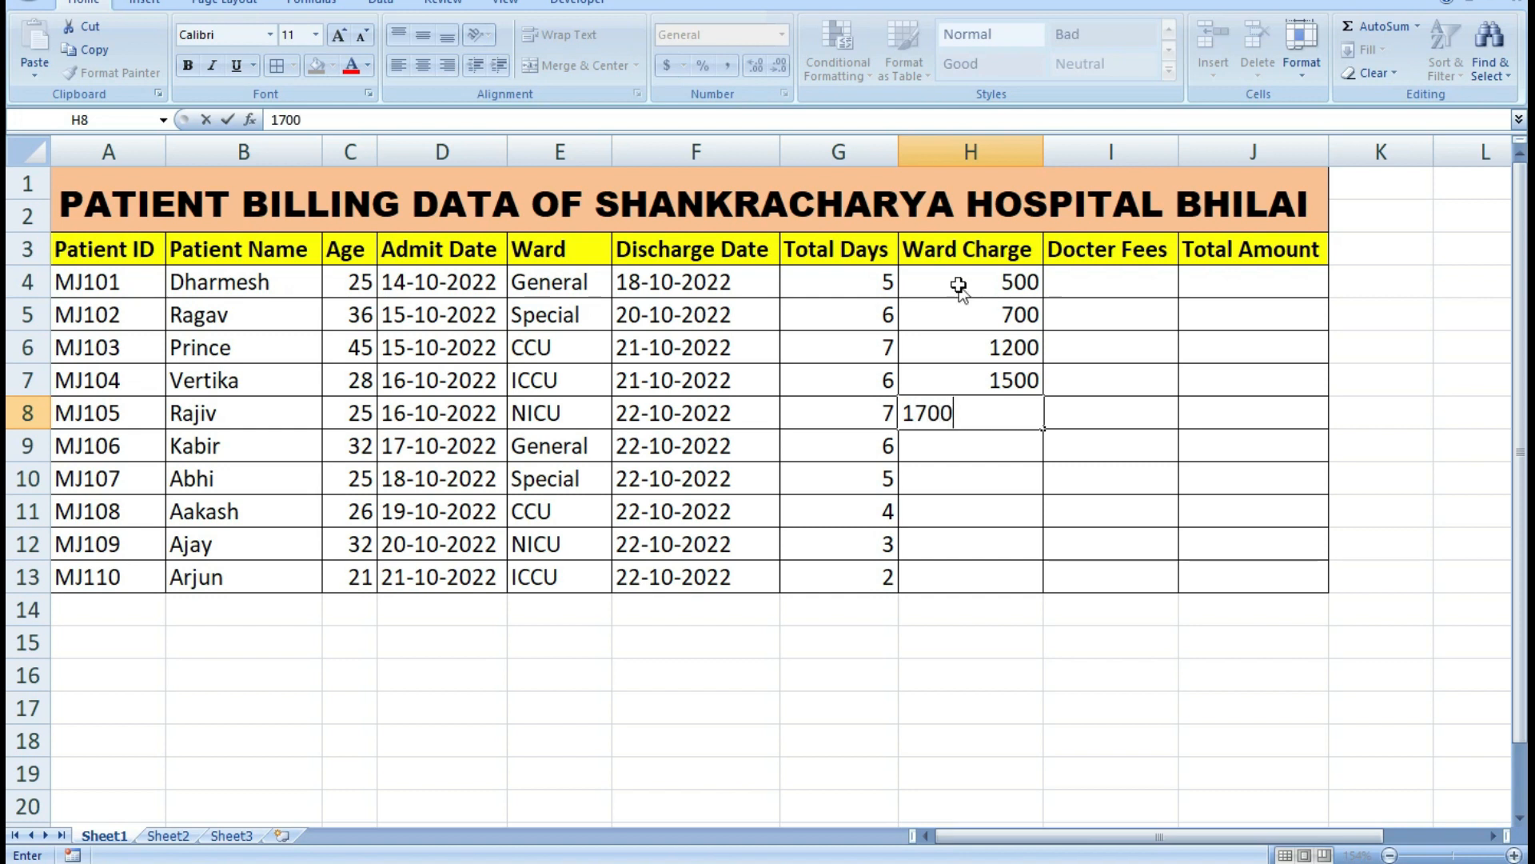
pyautogui.press('Return')
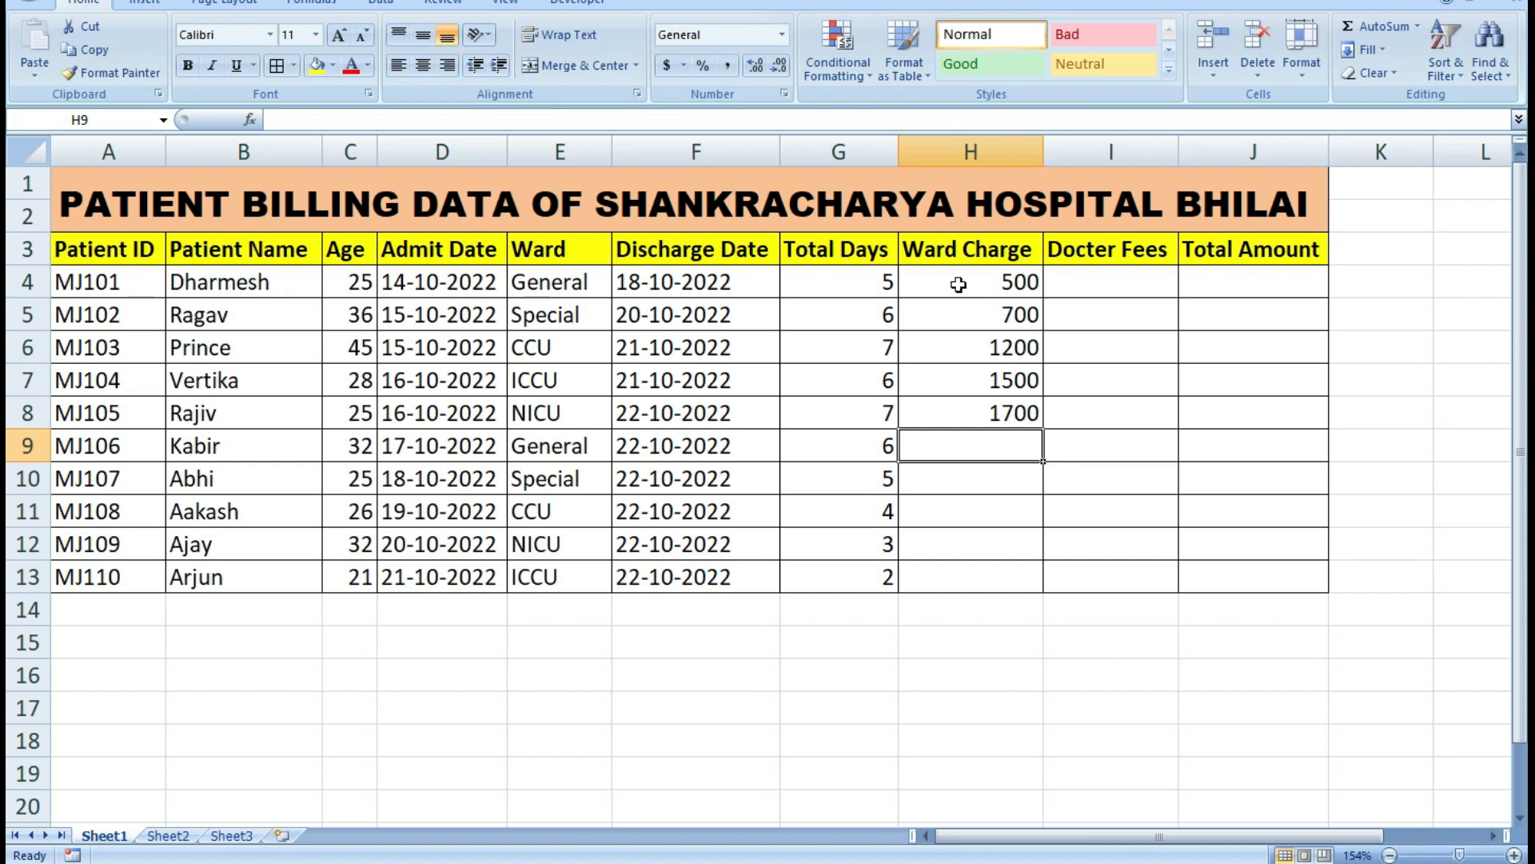
# Enter the ward charges 500 in cell H9 and 700 in cell H10.
pyautogui.write('500')
pyautogui.press('Return')
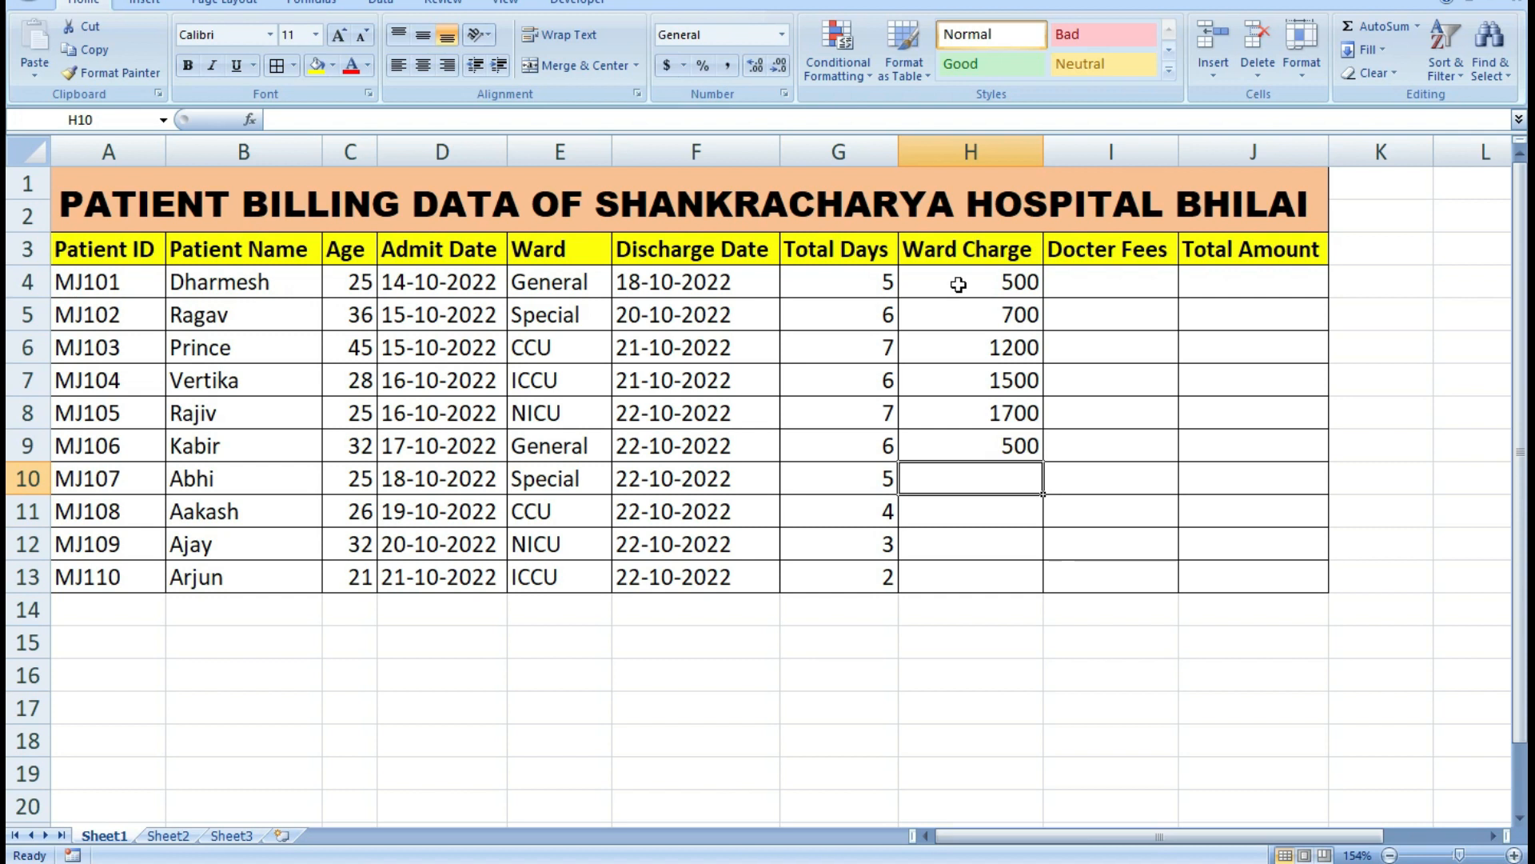
pyautogui.write('7000')
pyautogui.press('BackSpace')
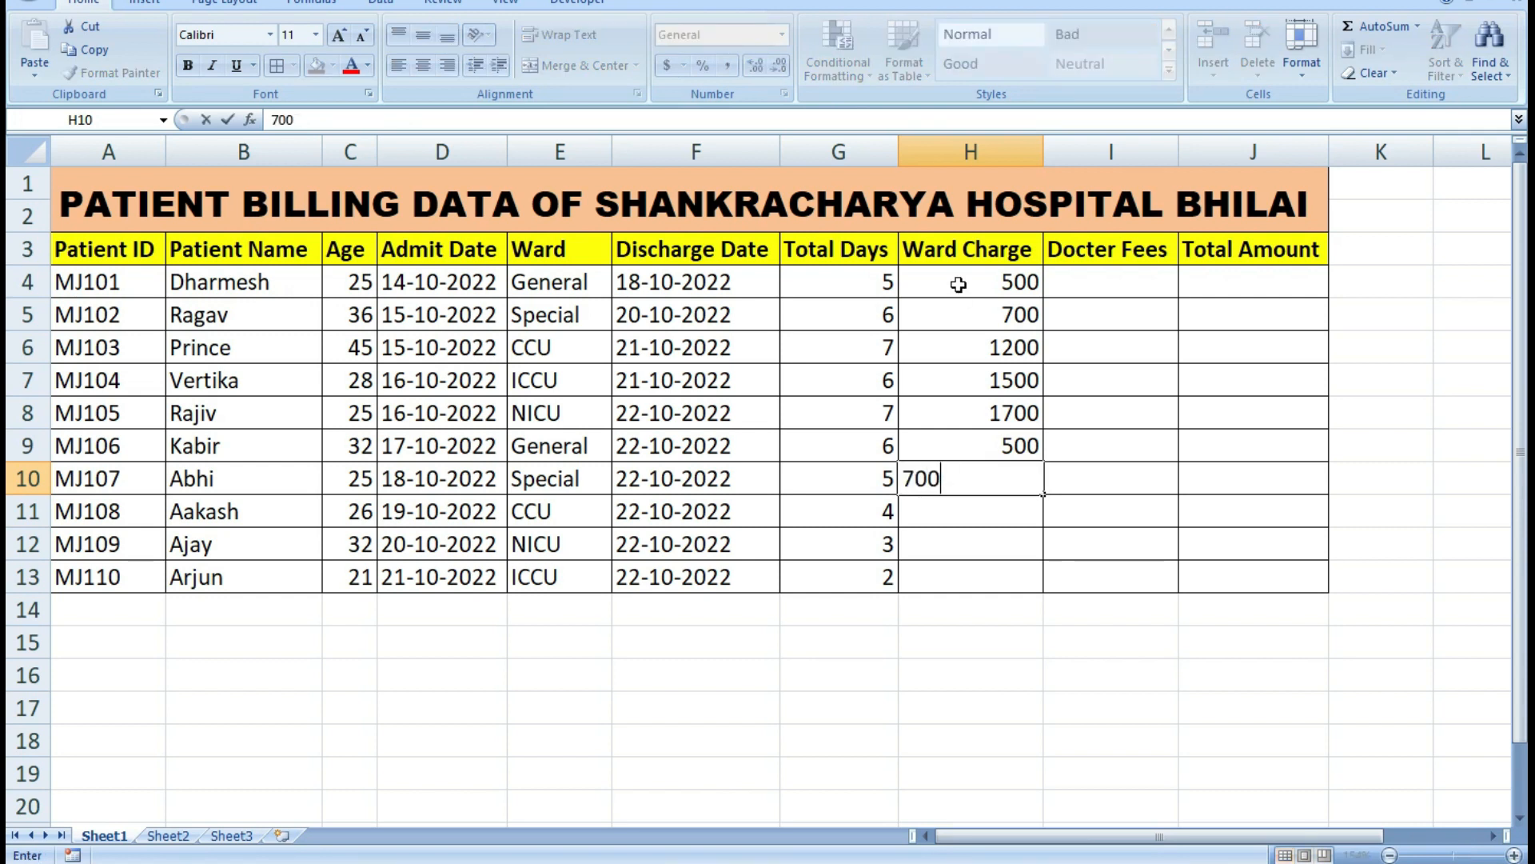
pyautogui.press('Return')
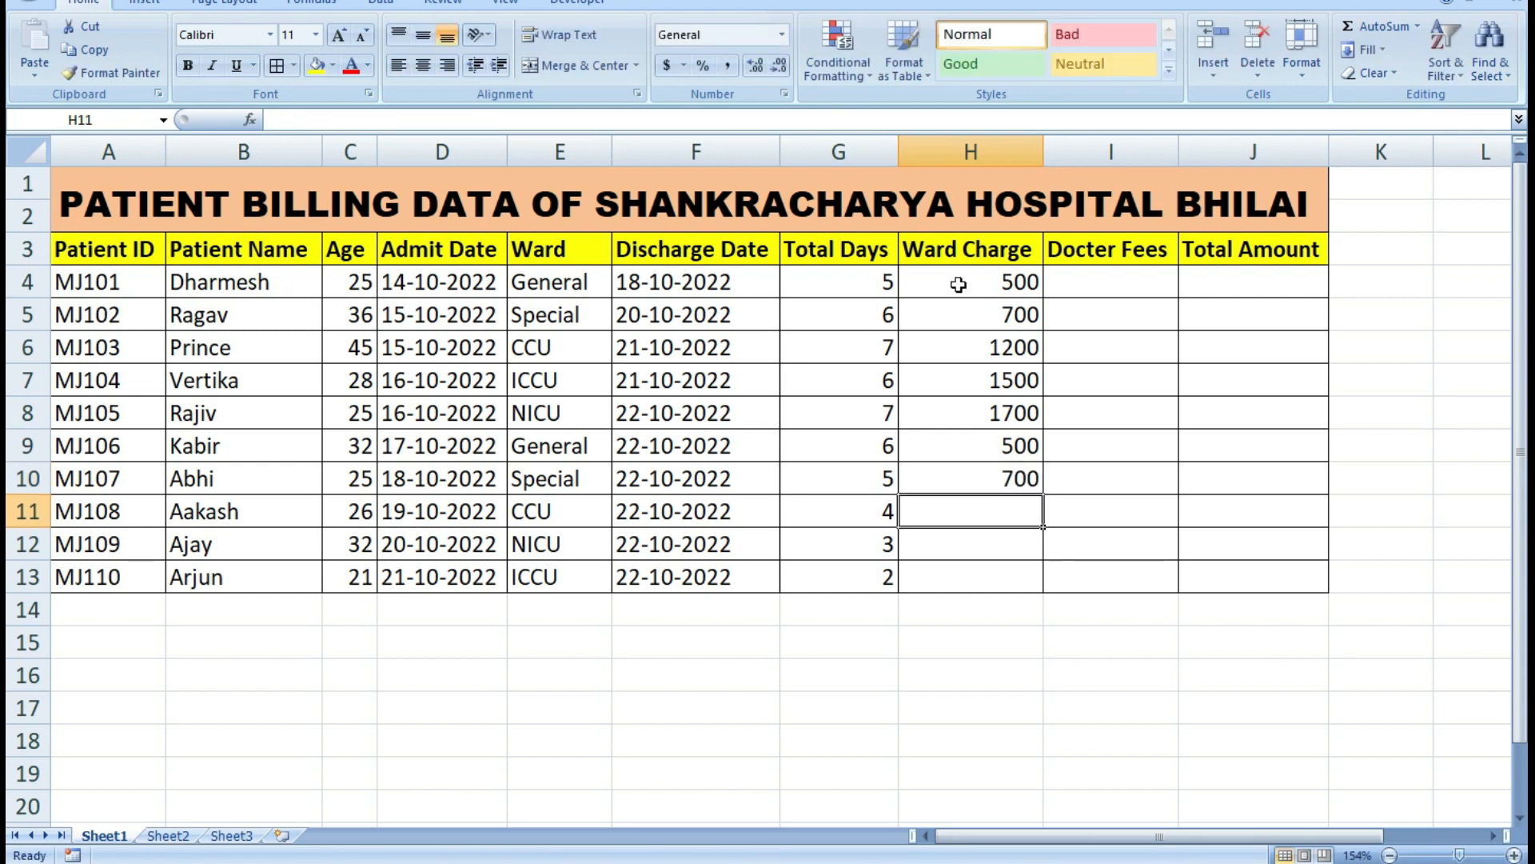
# Enter the ward charges 1200, 1500 and 1700 in cells H11 to H13.
pyautogui.write('1200')
pyautogui.press('Return')
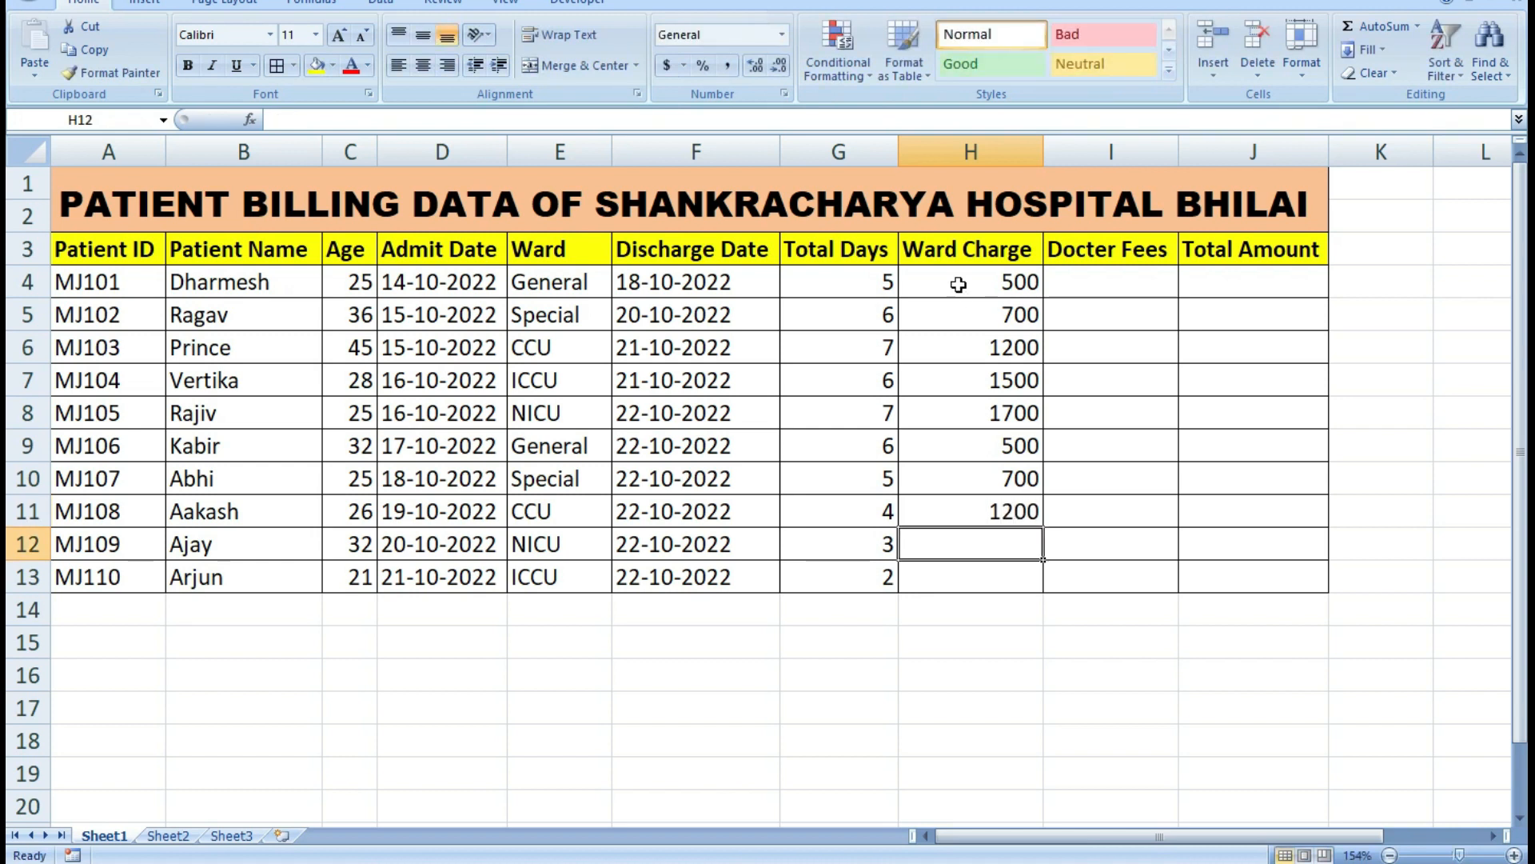
pyautogui.write('1500')
pyautogui.press('Return')
pyautogui.write('1700')
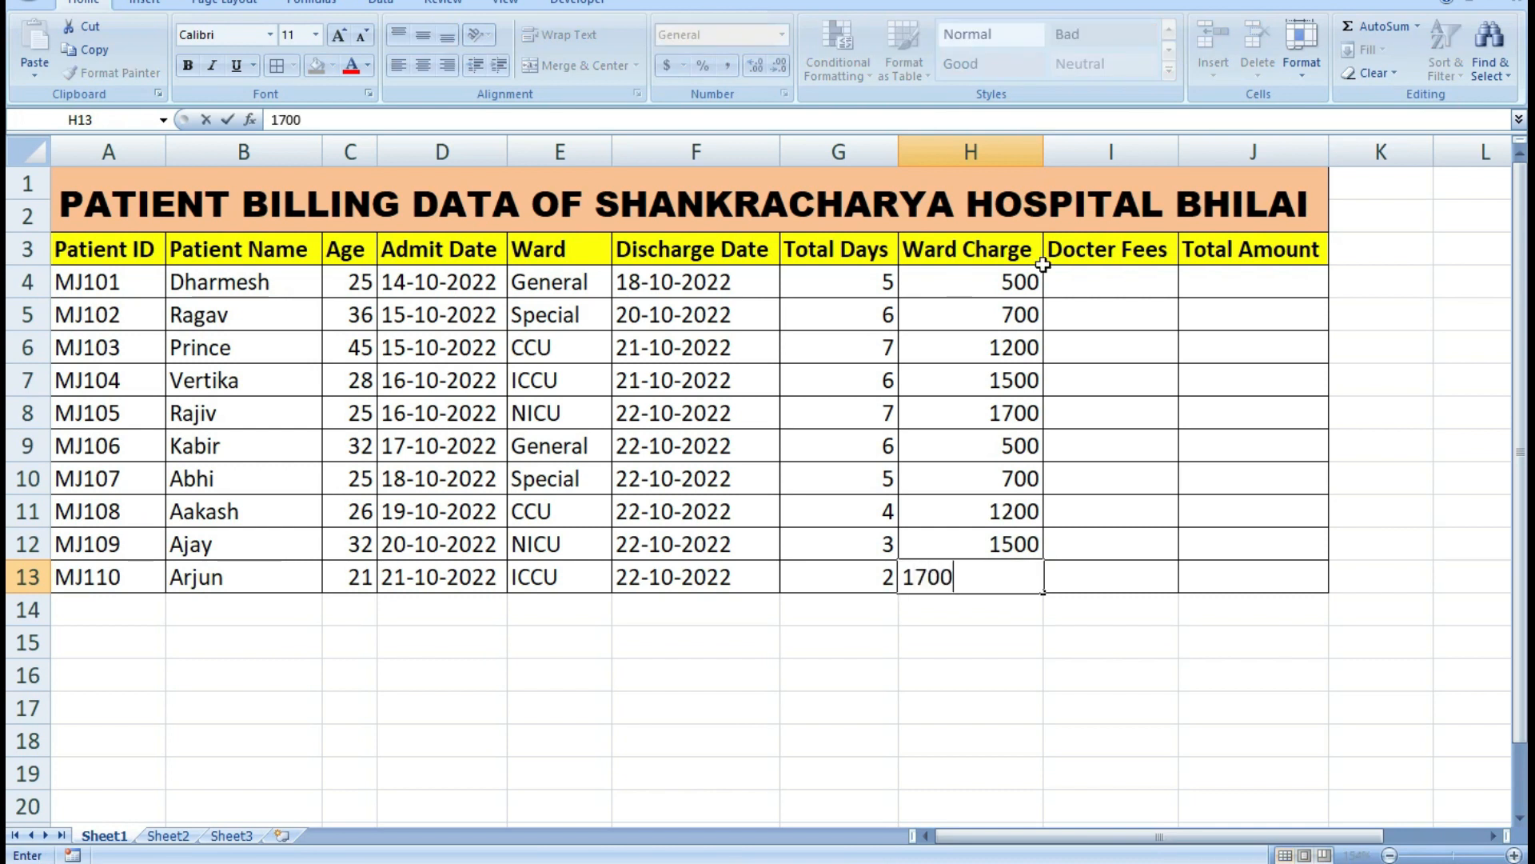
# Enter the doctor fees 400, 500 and 600 in cells I4 to I6.
pyautogui.click(1118, 275)
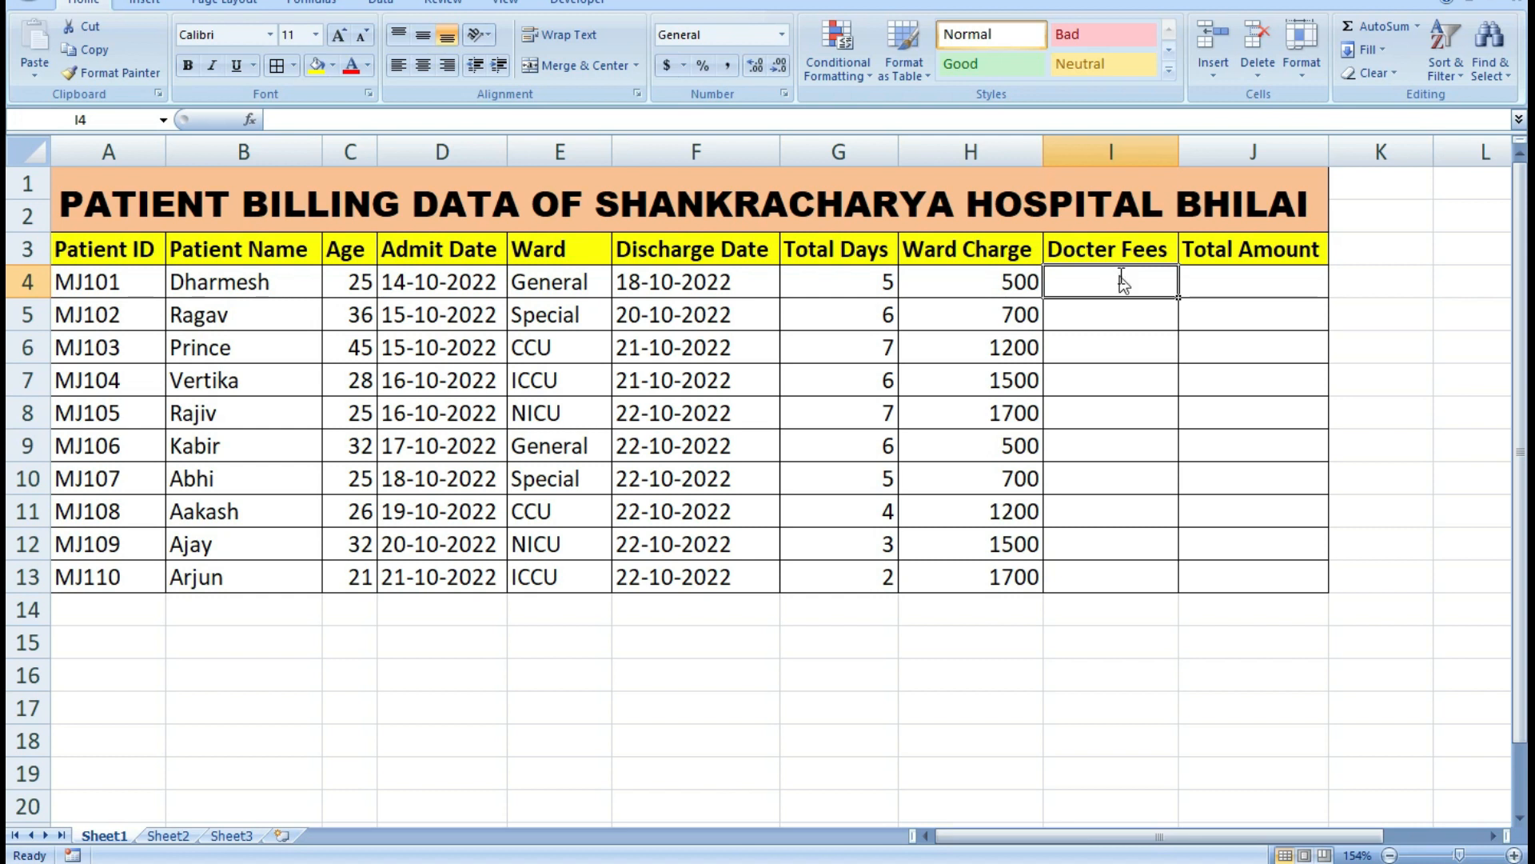
pyautogui.write('4000')
pyautogui.press('BackSpace')
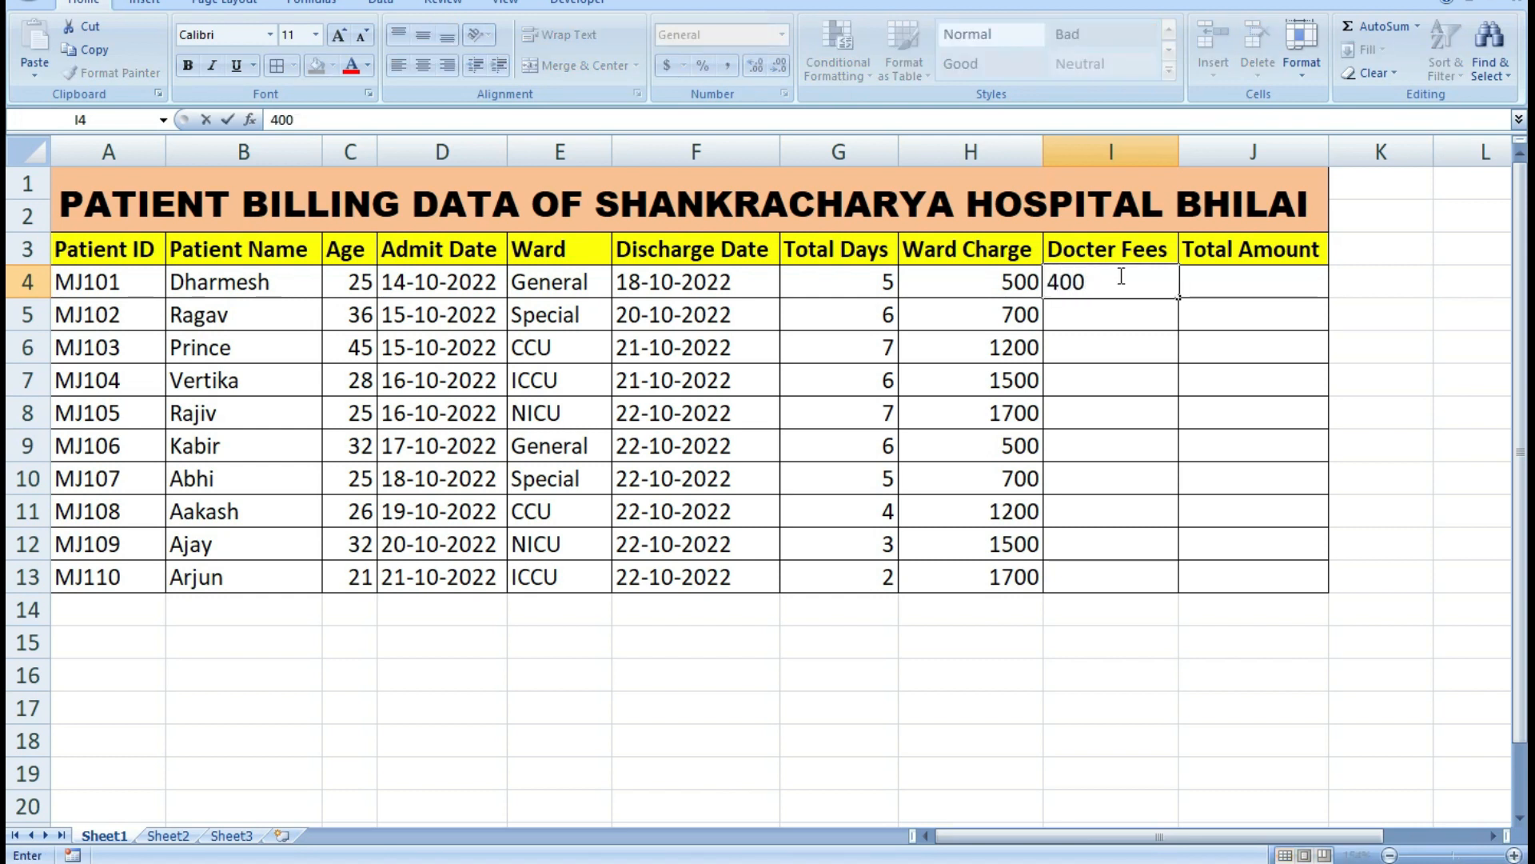
pyautogui.press('Return')
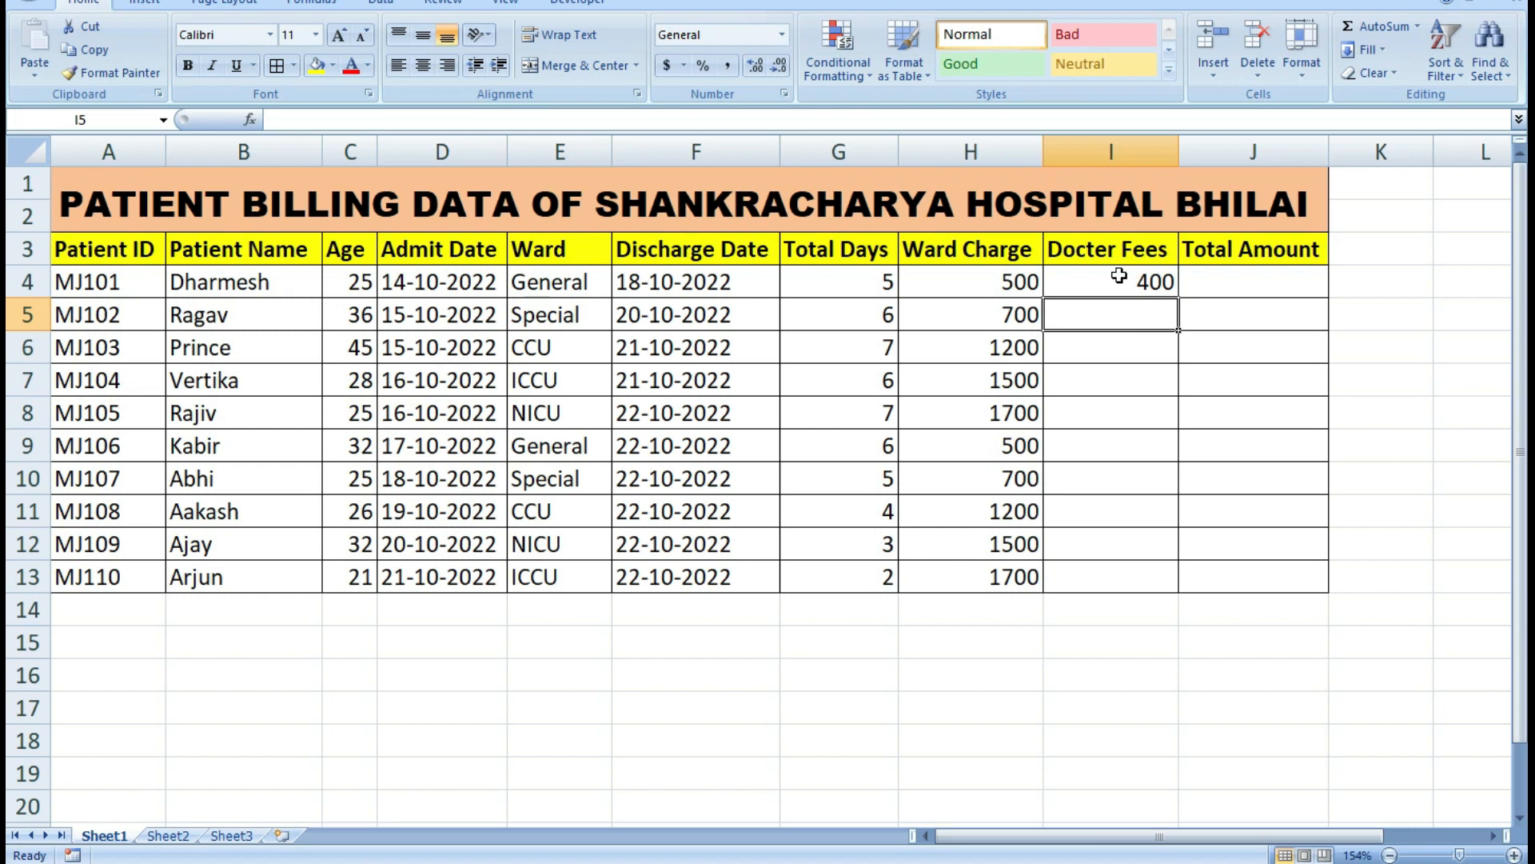
pyautogui.write('500')
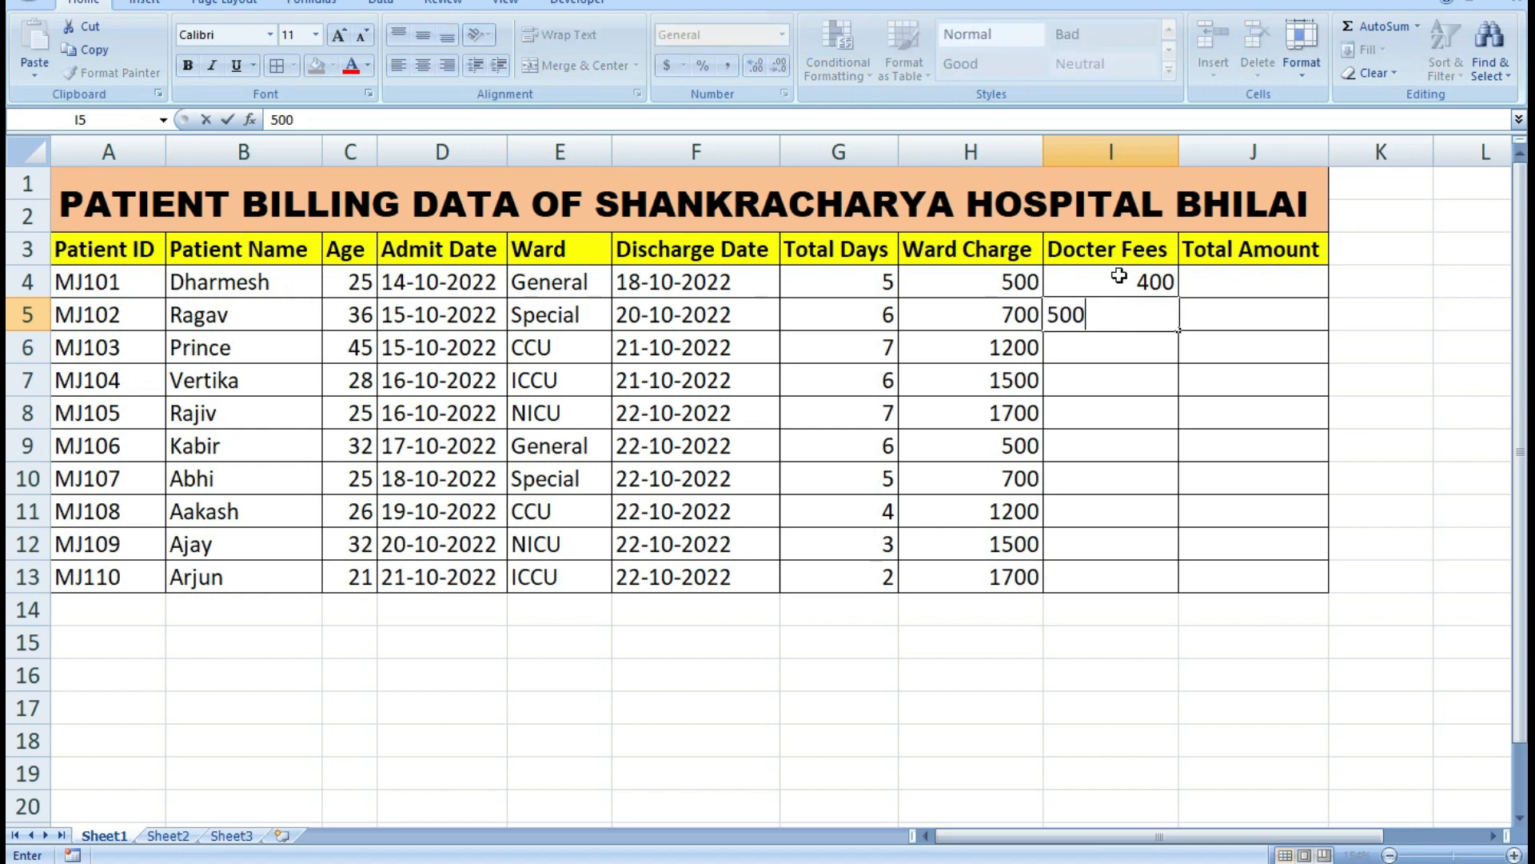
pyautogui.press('Return')
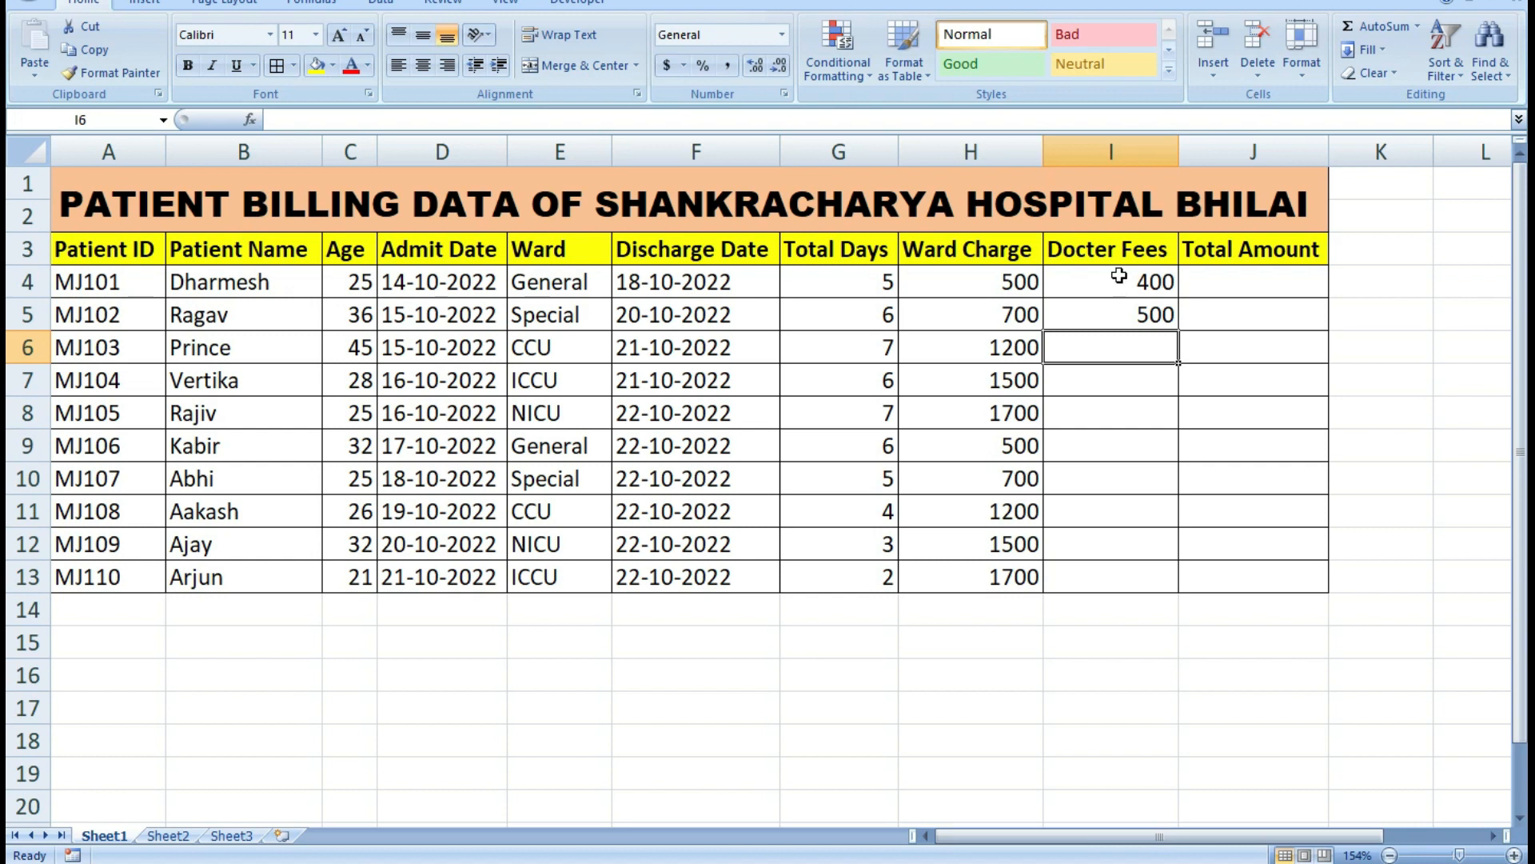
pyautogui.write('600')
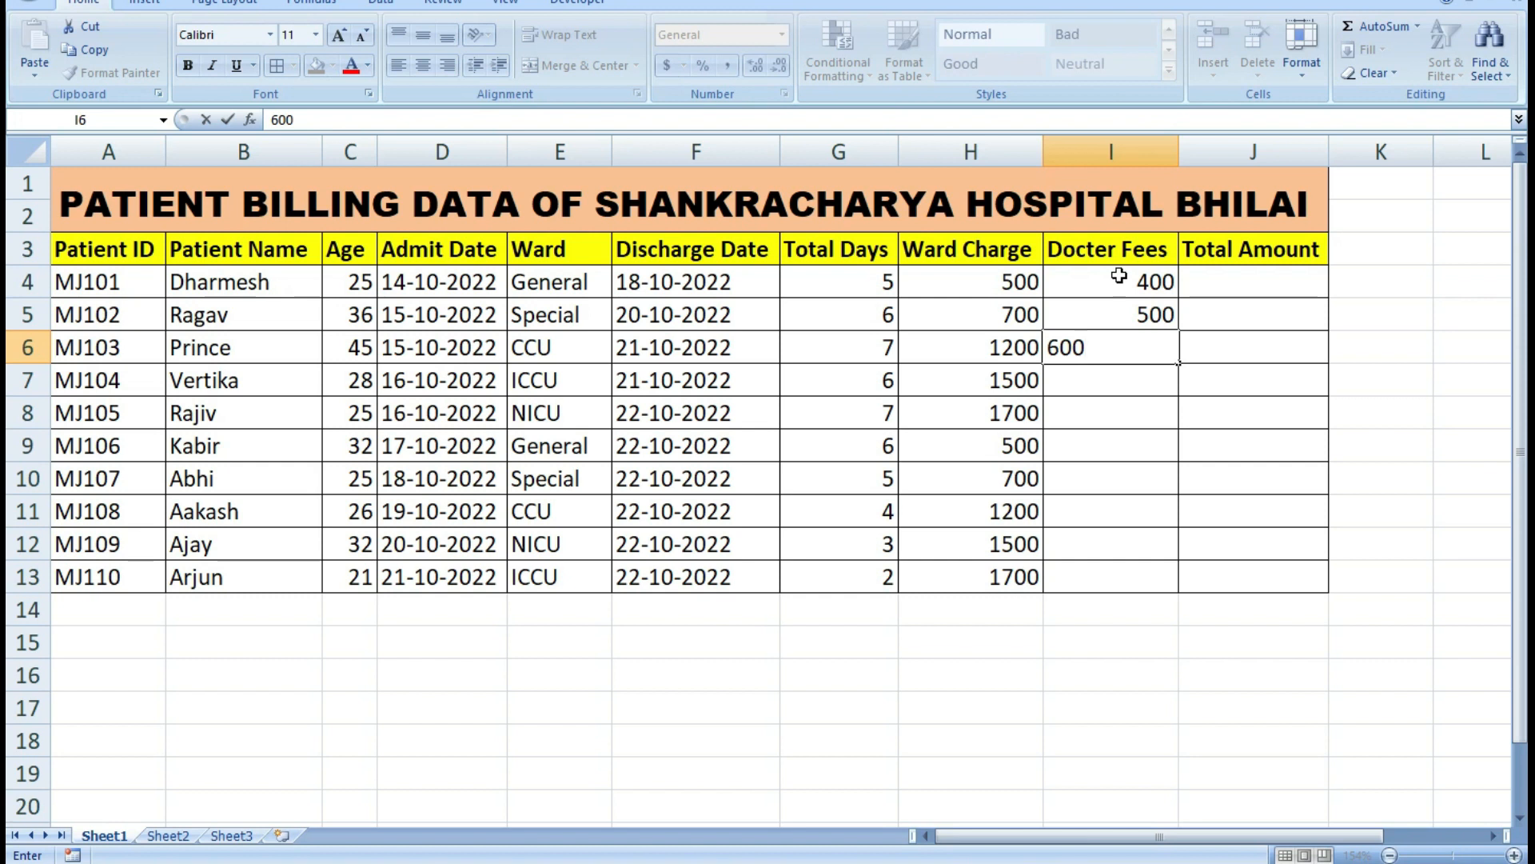
pyautogui.press('Return')
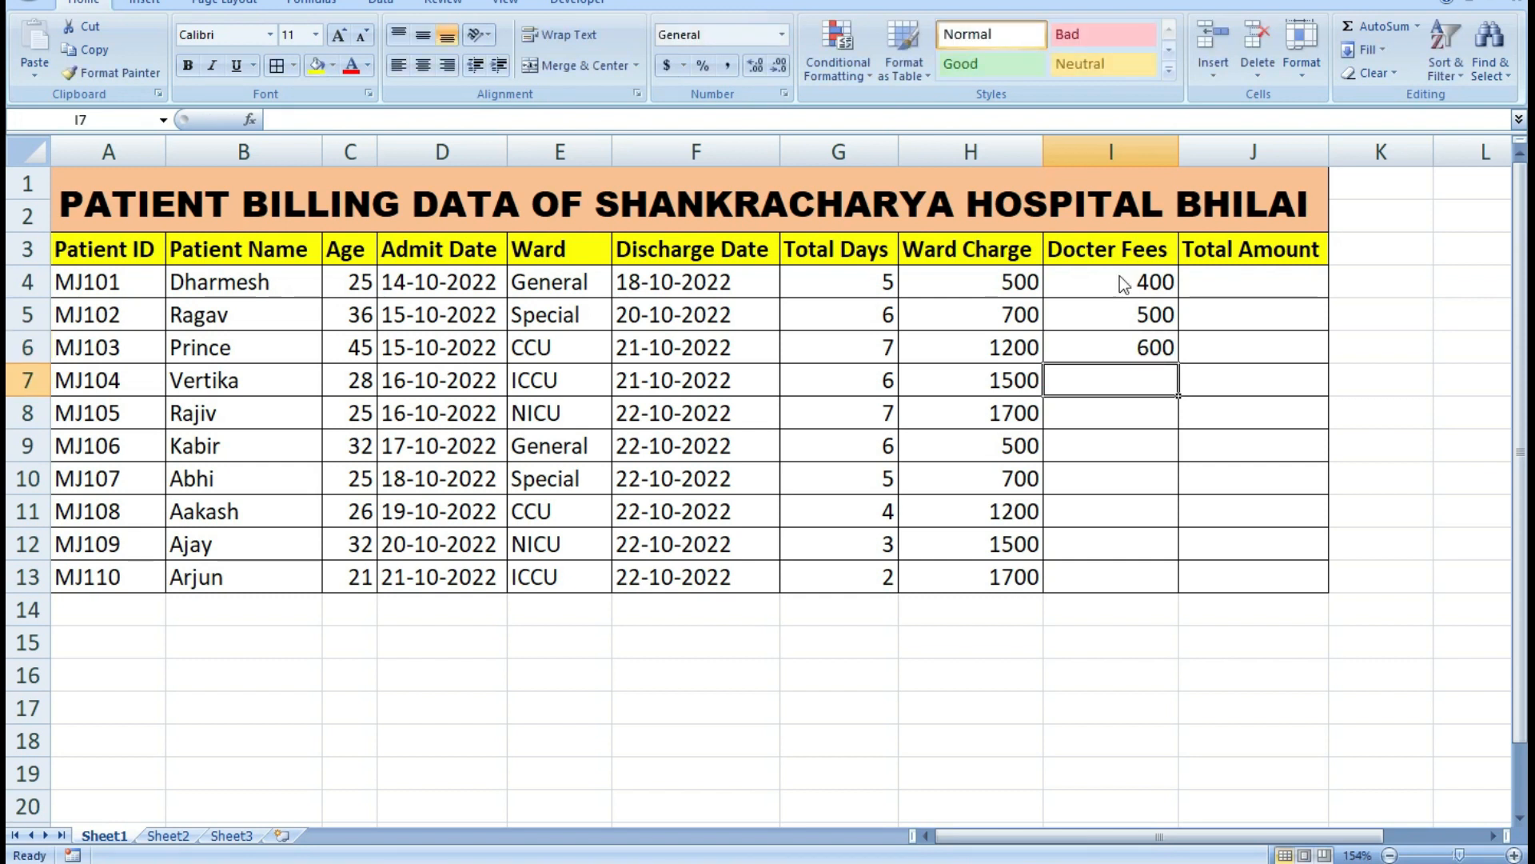
# Enter the doctor fees 800 in cell I7 and 1000 in cells I8 to I13.
pyautogui.write('800')
pyautogui.press('Return')
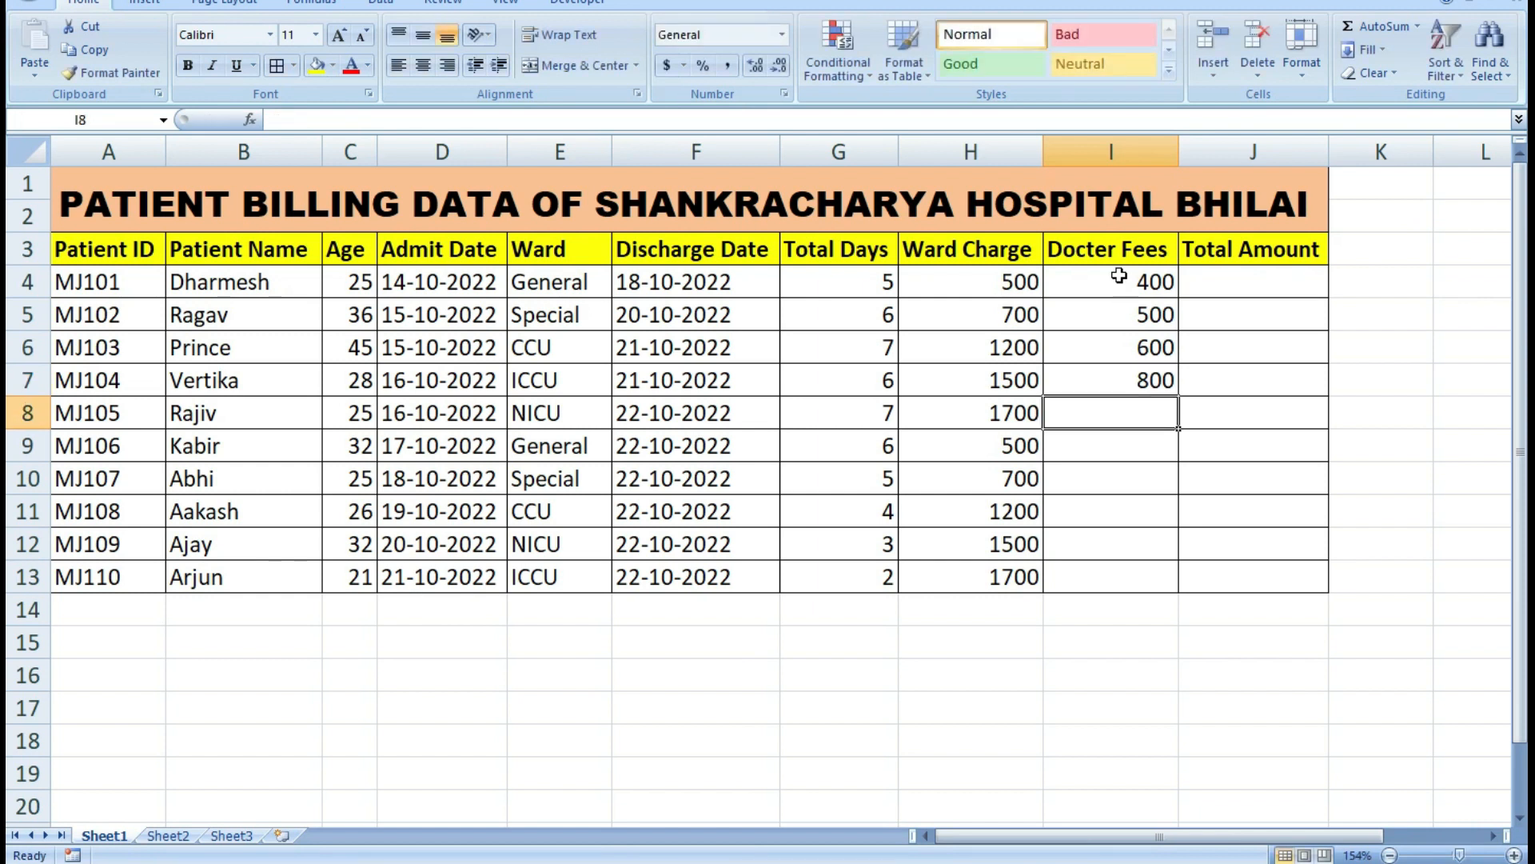
pyautogui.write('1')
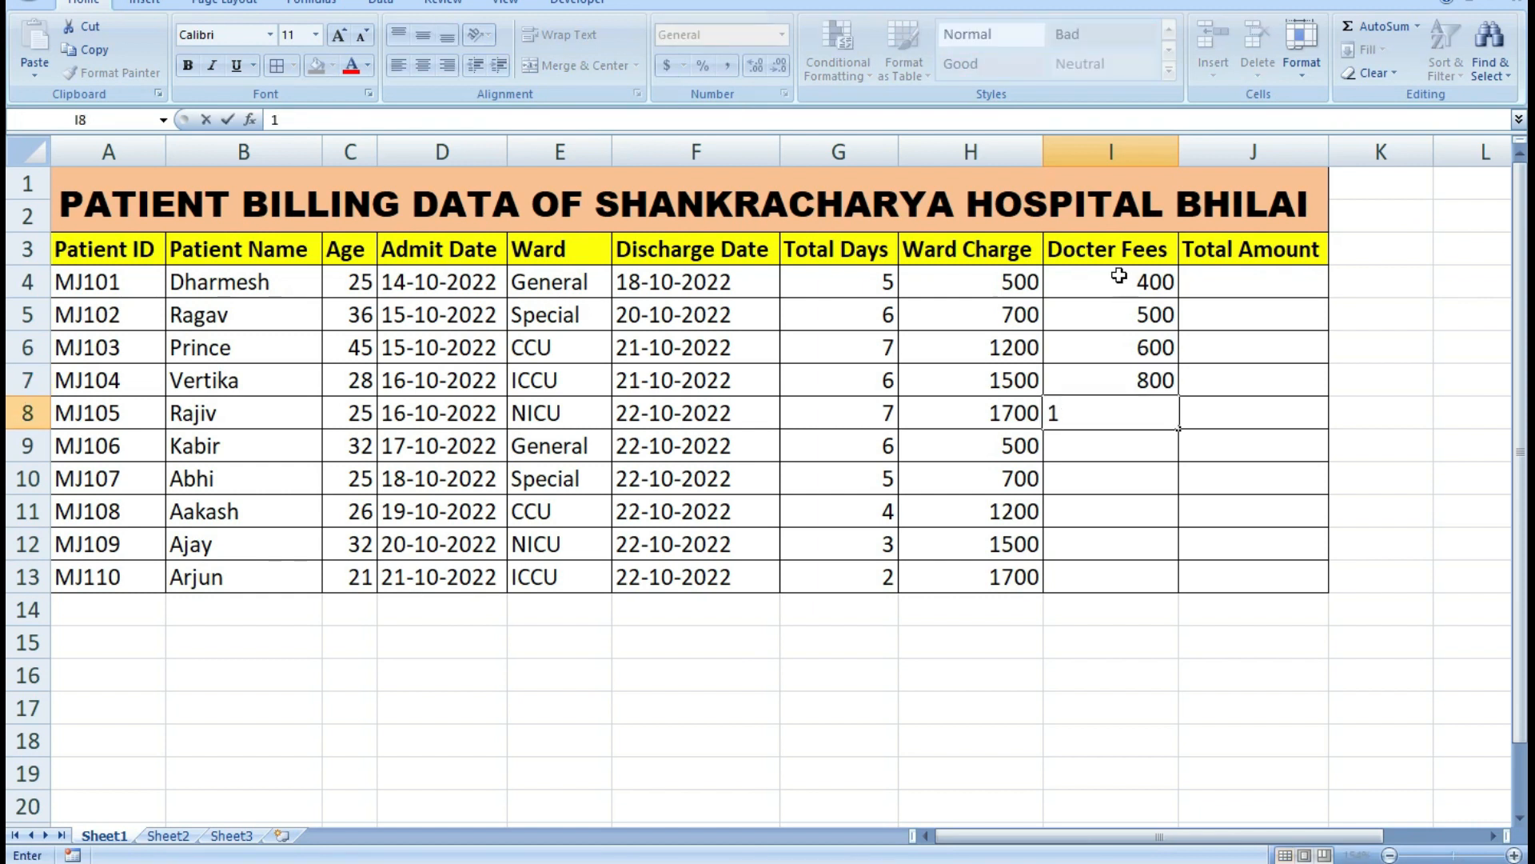
pyautogui.write('000')
pyautogui.press('Return')
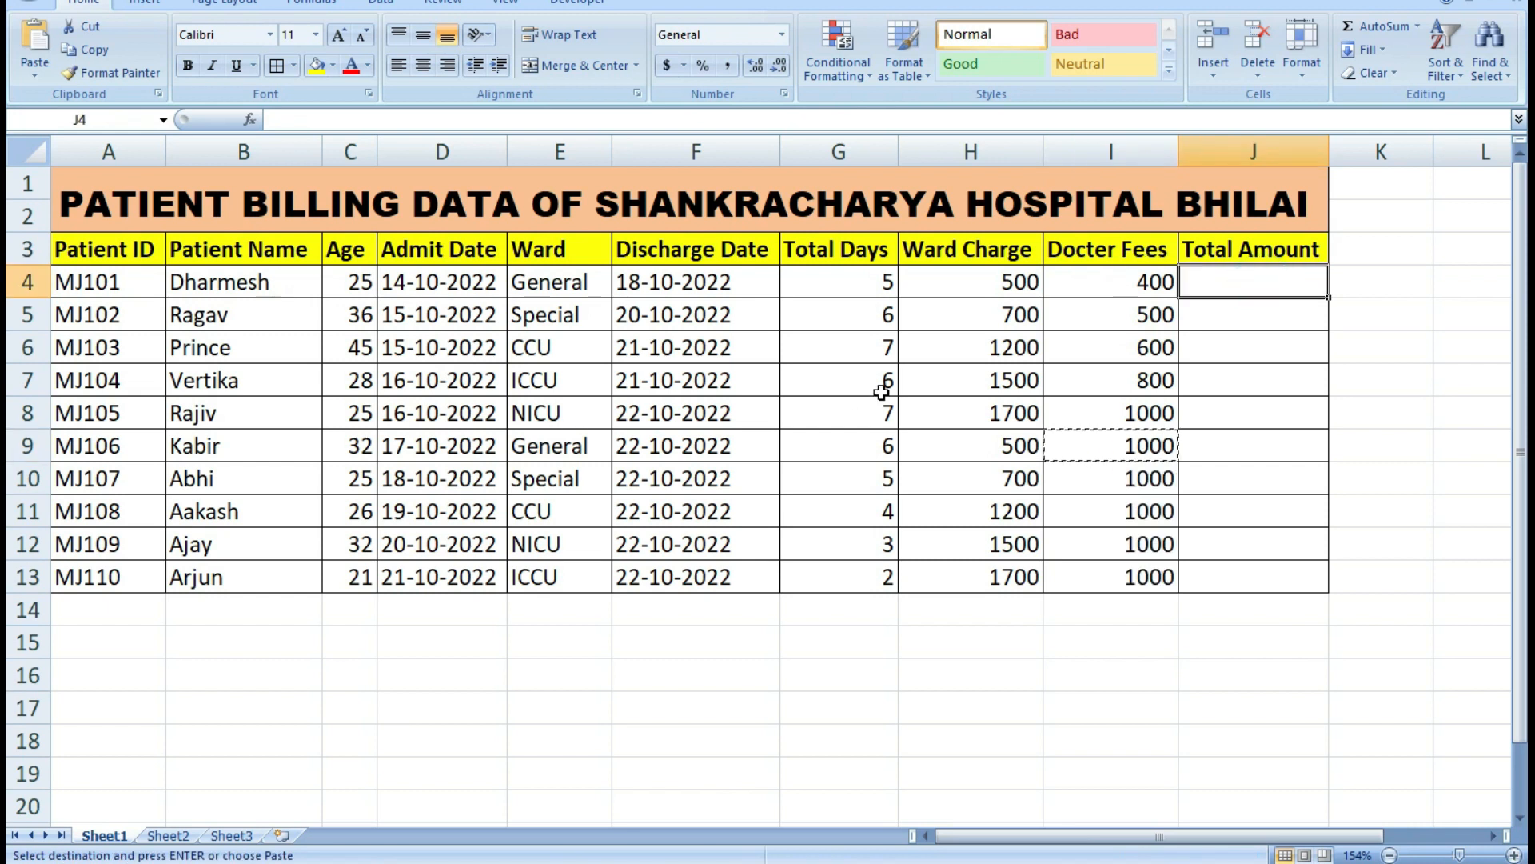
# Calculate the total amount in J4 with the formula =H4*G4+I4 and fill it down to J13.
pyautogui.hotkey('ctrl', 'd')
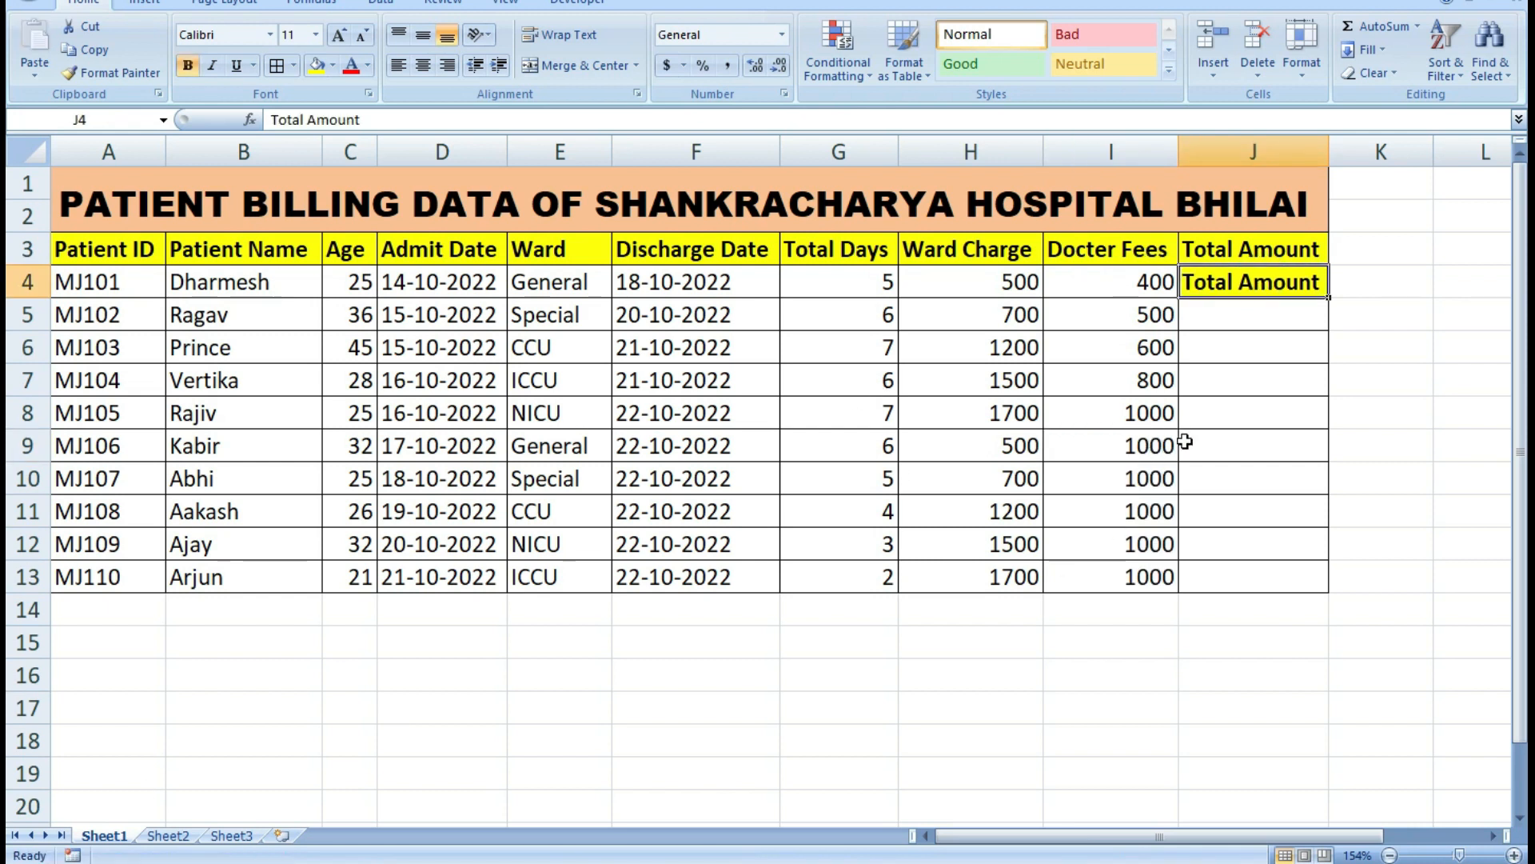
pyautogui.hotkey('ctrl', 'z')
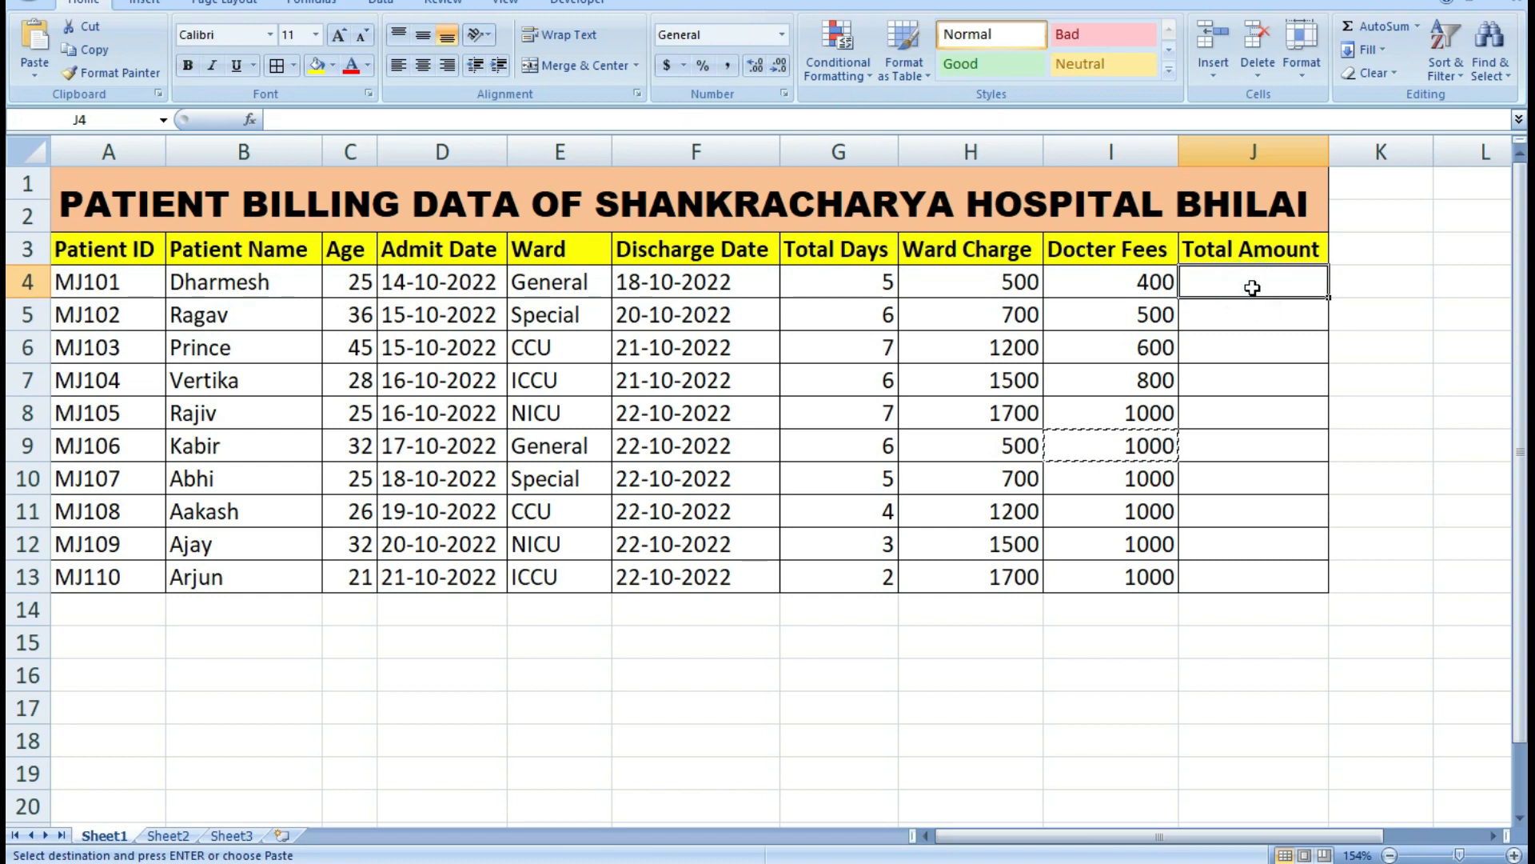
pyautogui.write('=')
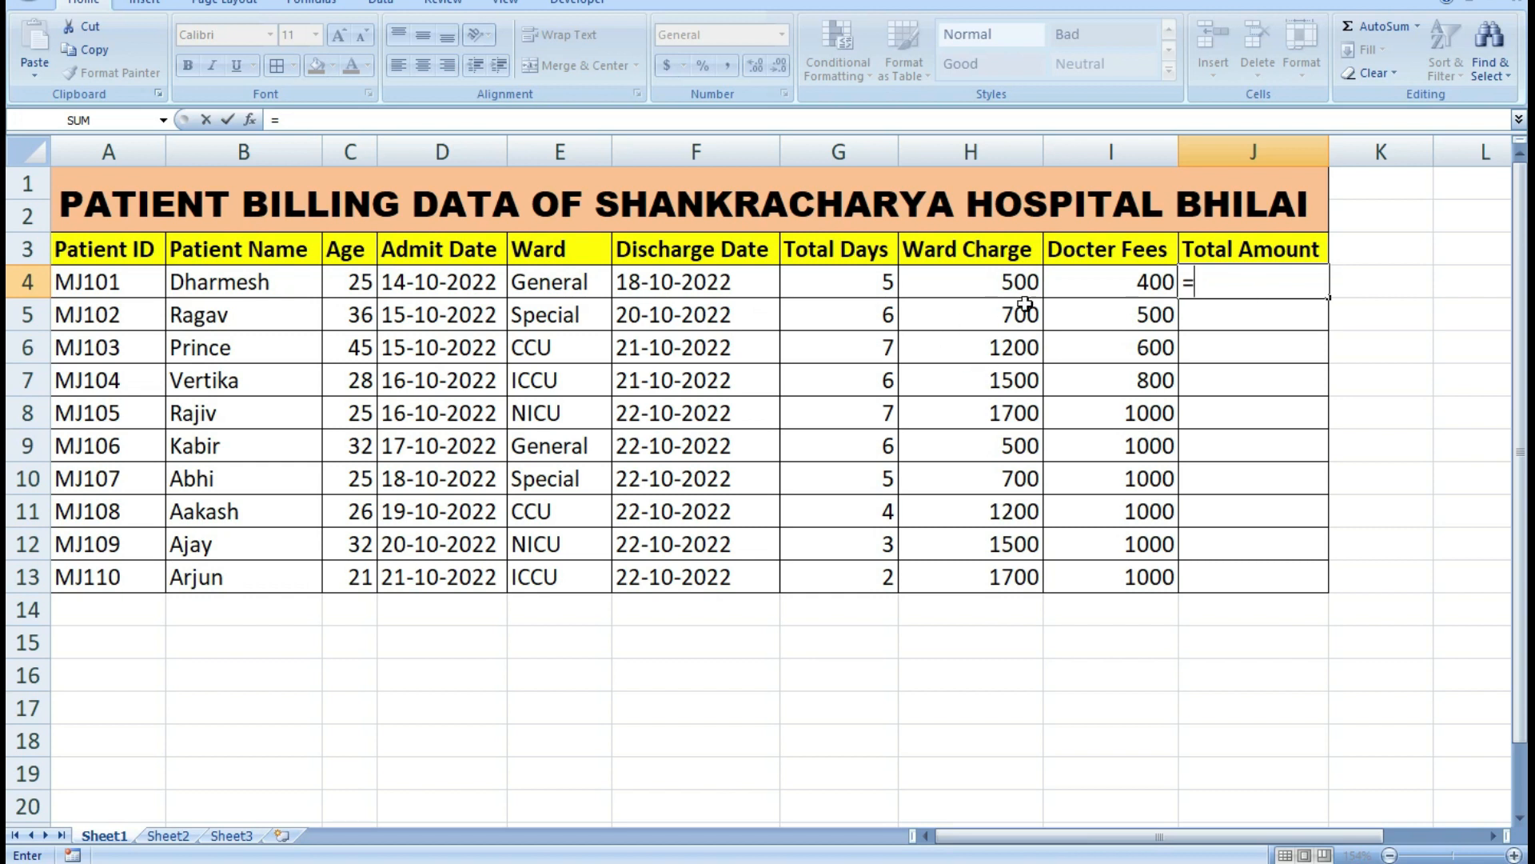
pyautogui.click(980, 285)
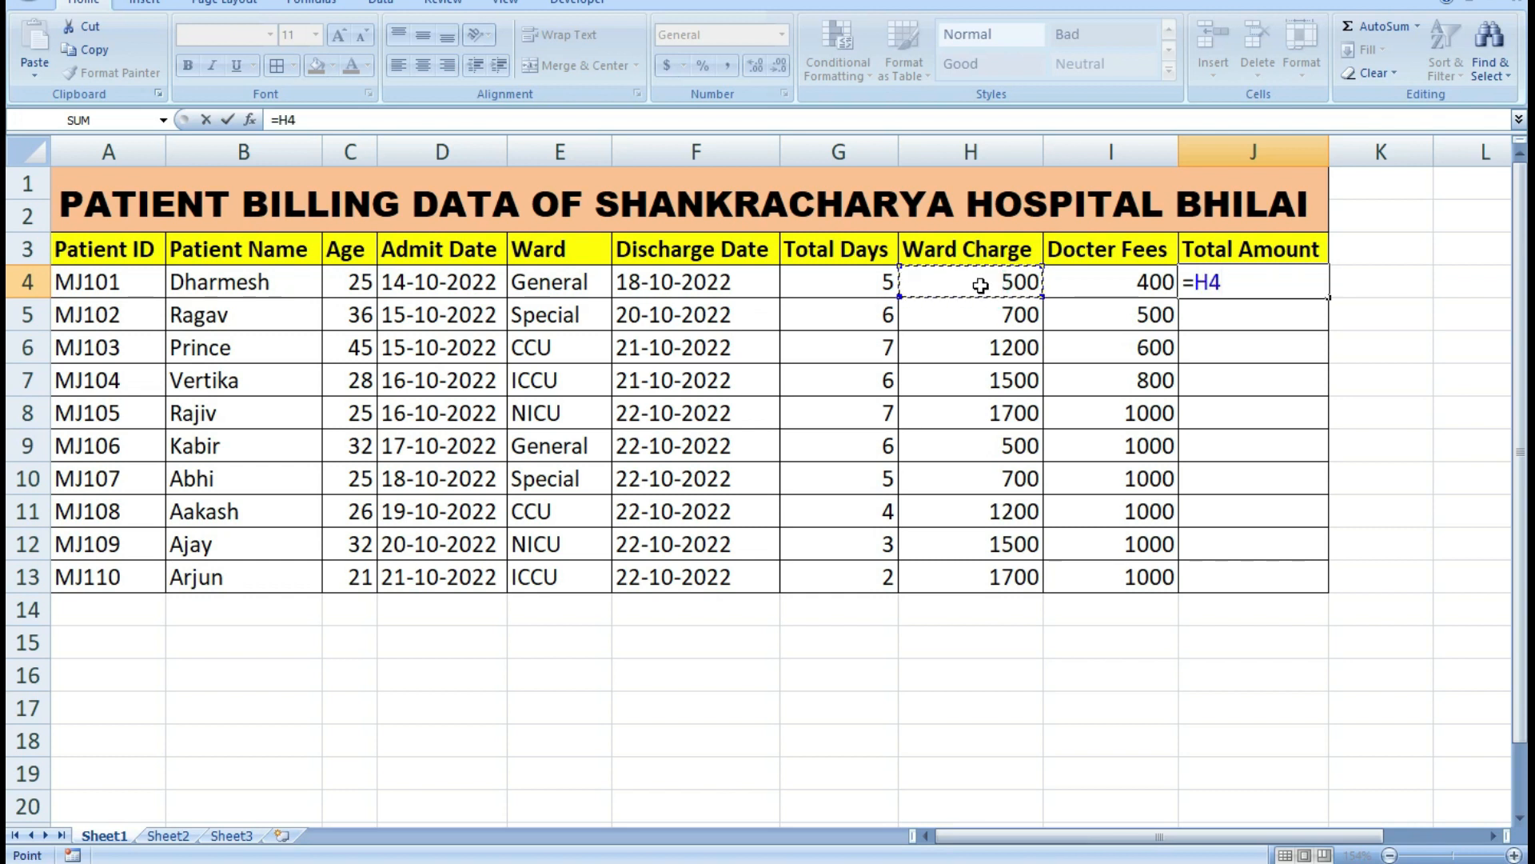
pyautogui.write('*')
pyautogui.click(869, 282)
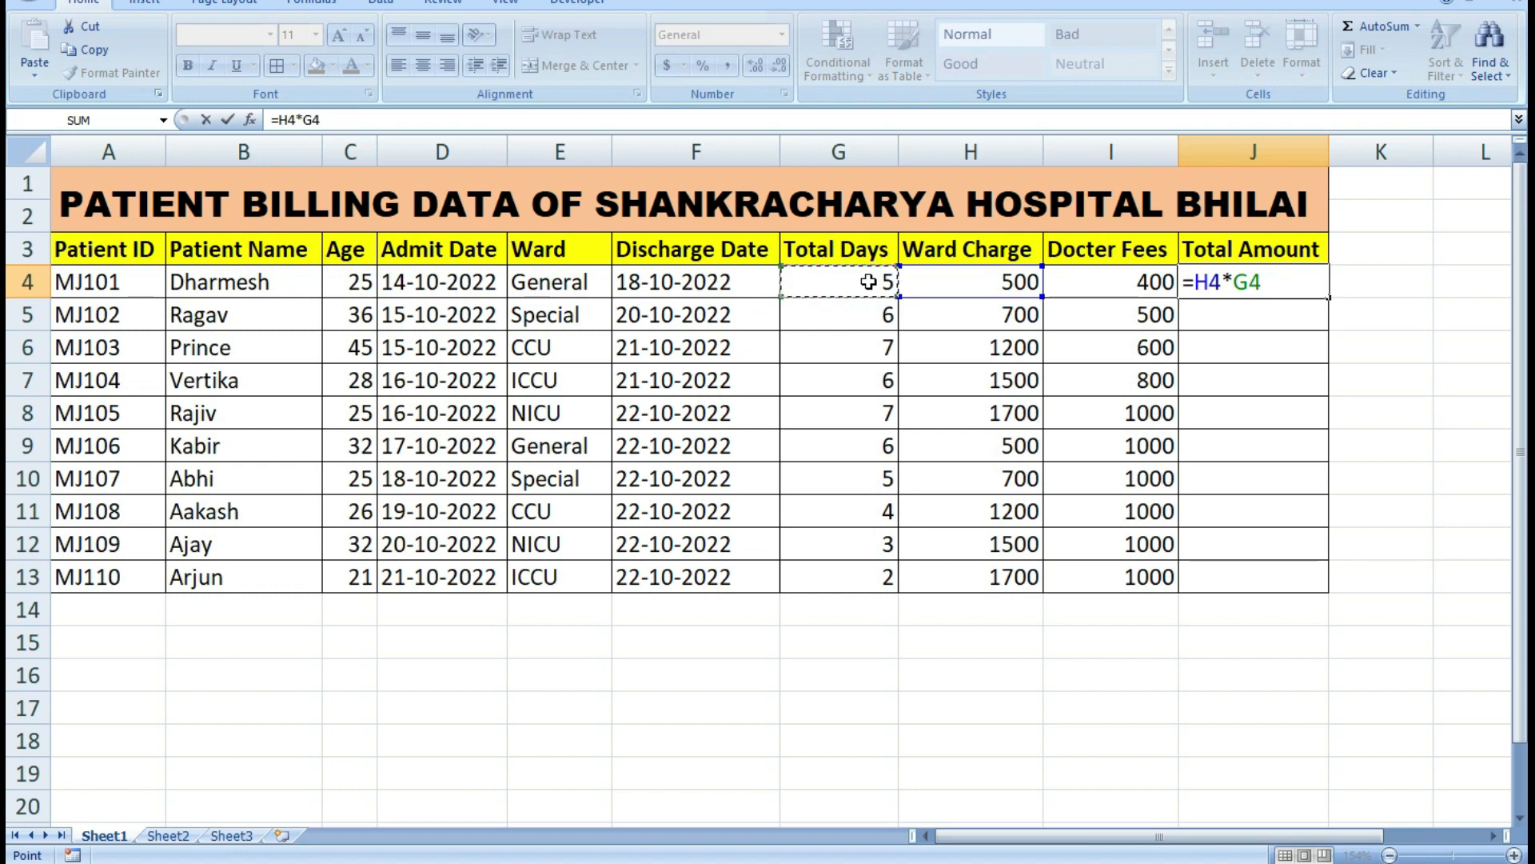
pyautogui.write('+')
pyautogui.click(1128, 284)
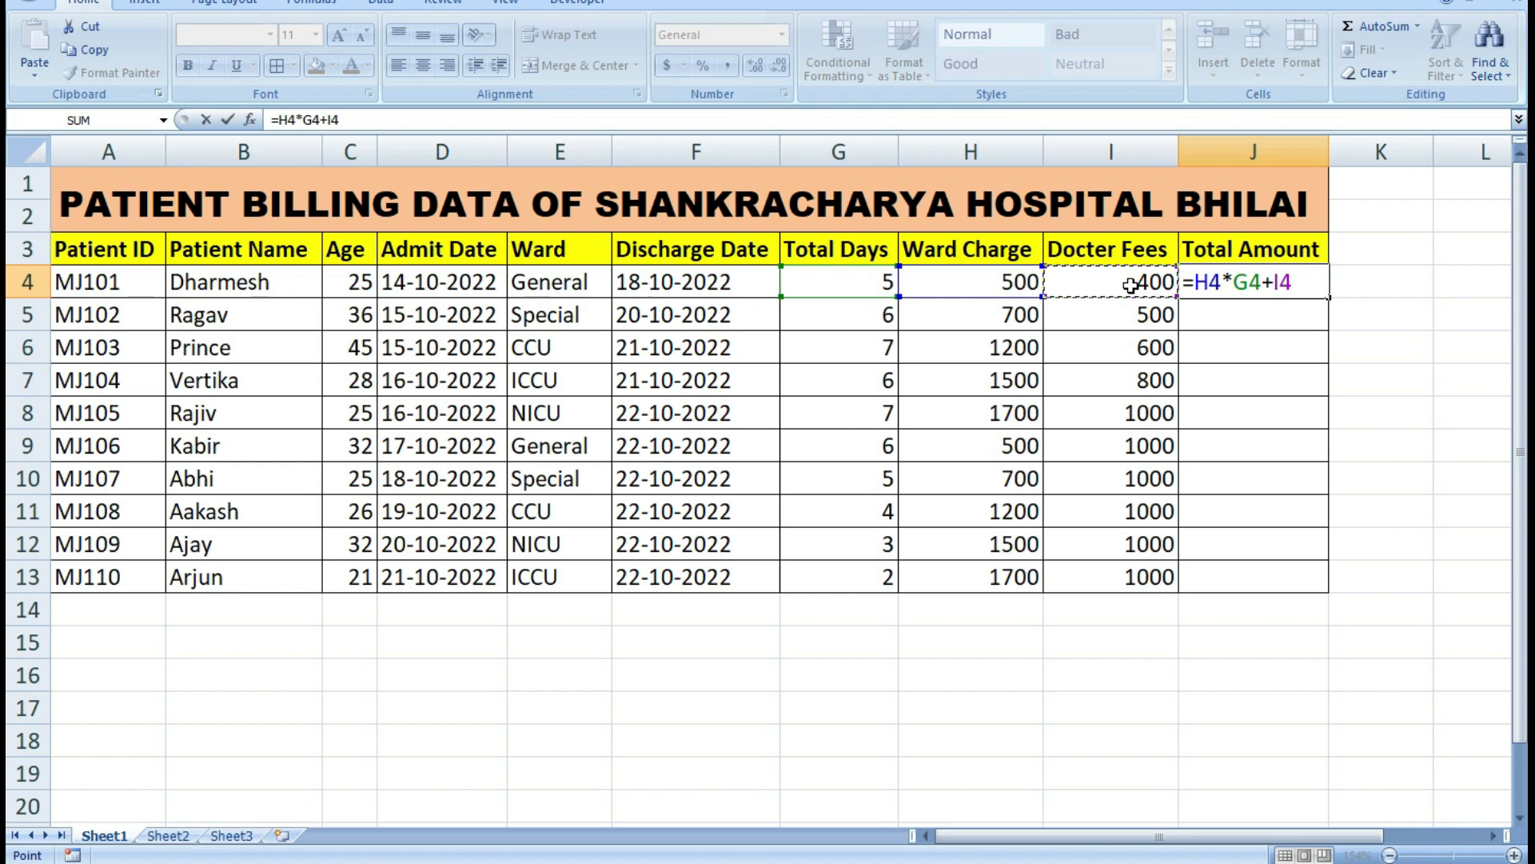
pyautogui.press('Return')
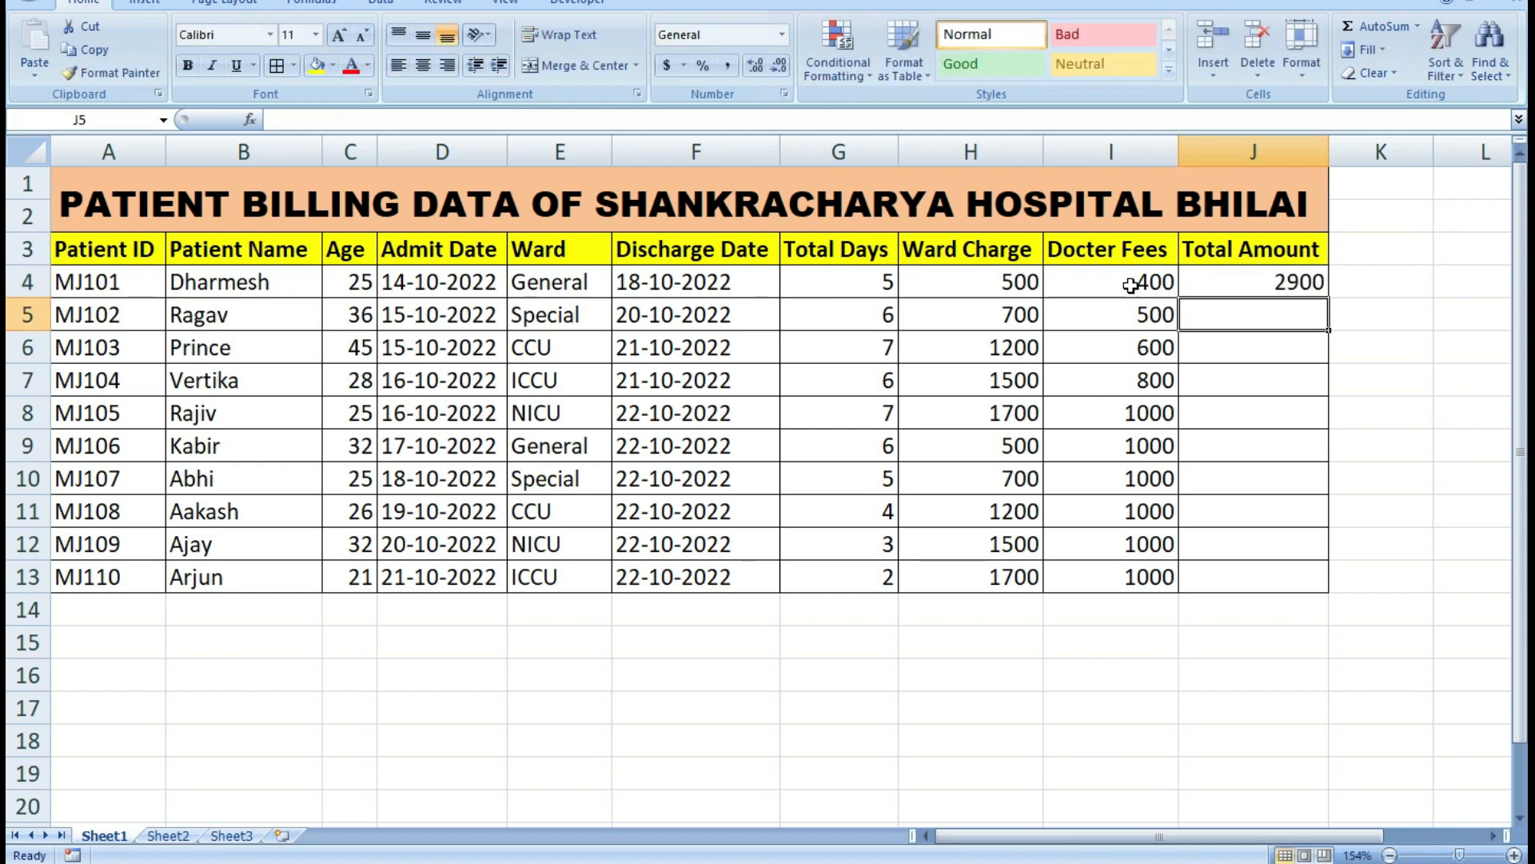
pyautogui.click(1255, 282)
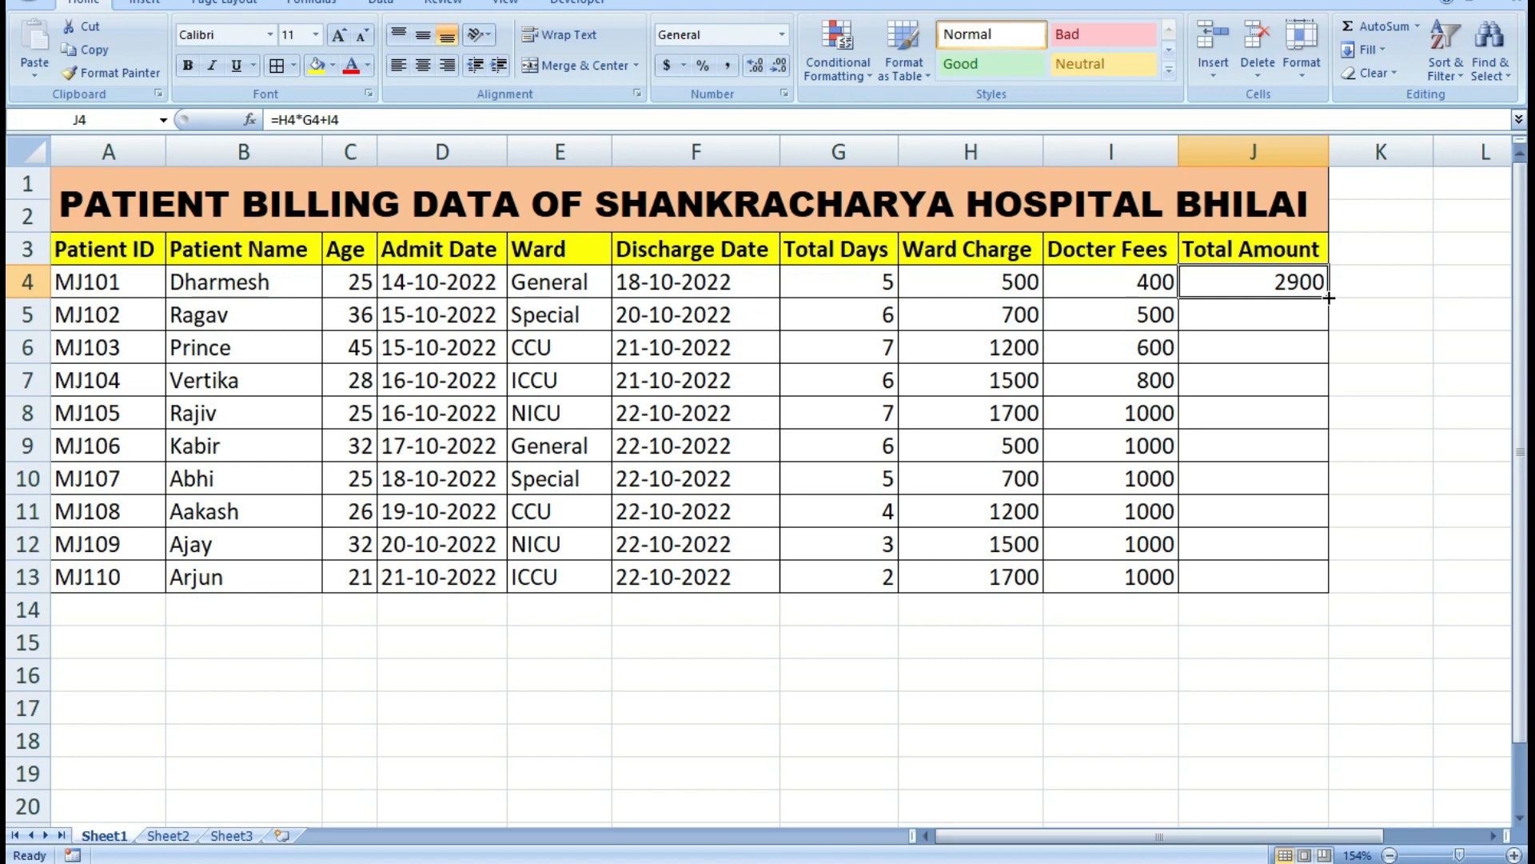
pyautogui.moveTo(1329, 297); pyautogui.dragTo(1318, 584)
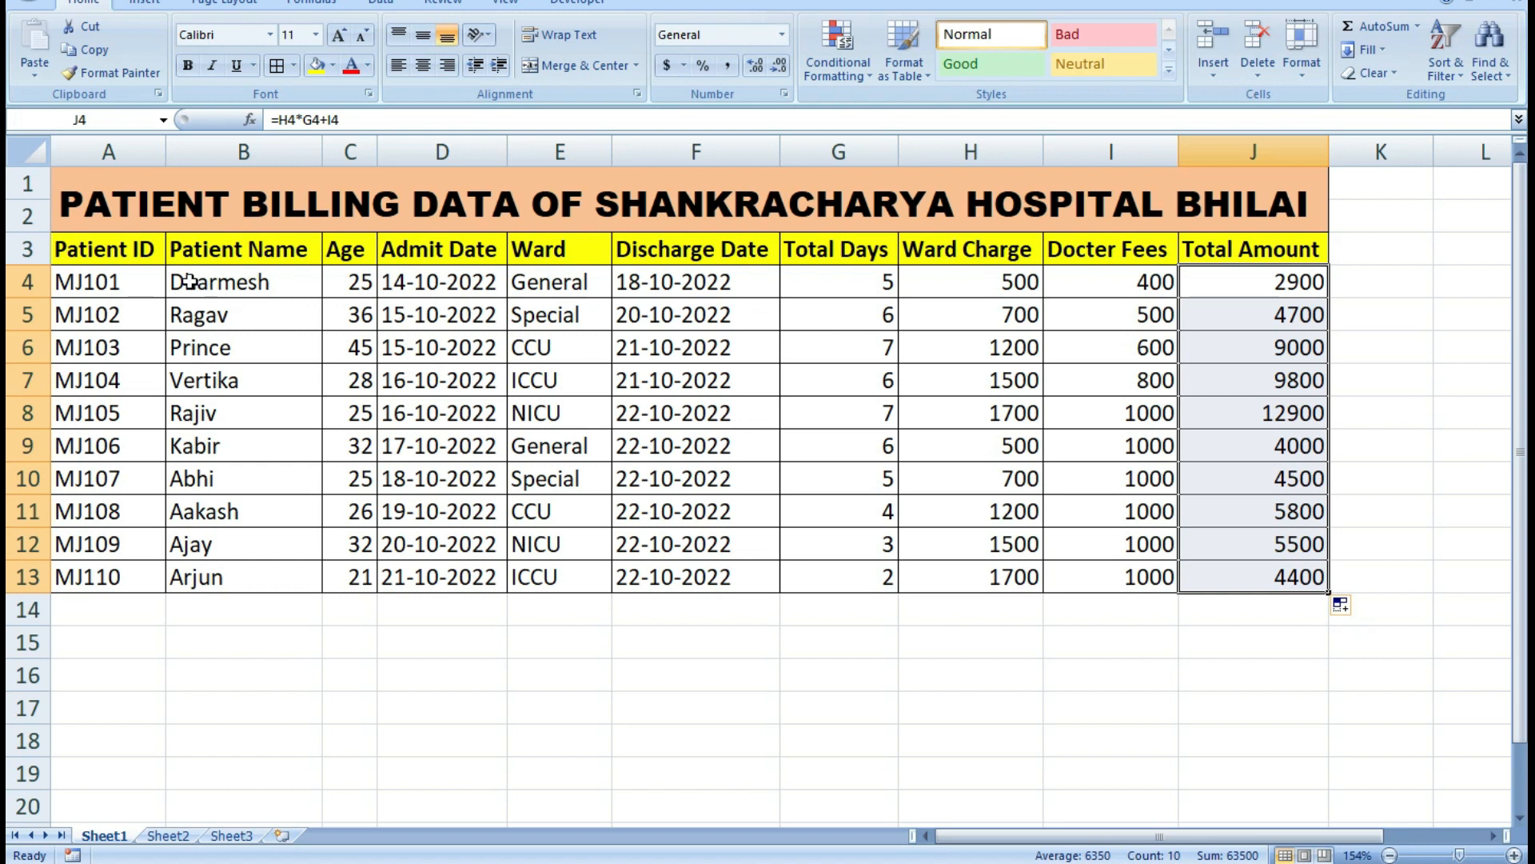
# Centre the header row and all patient records in A3 to J13 and make them bold.
pyautogui.moveTo(104, 258); pyautogui.dragTo(1262, 581)
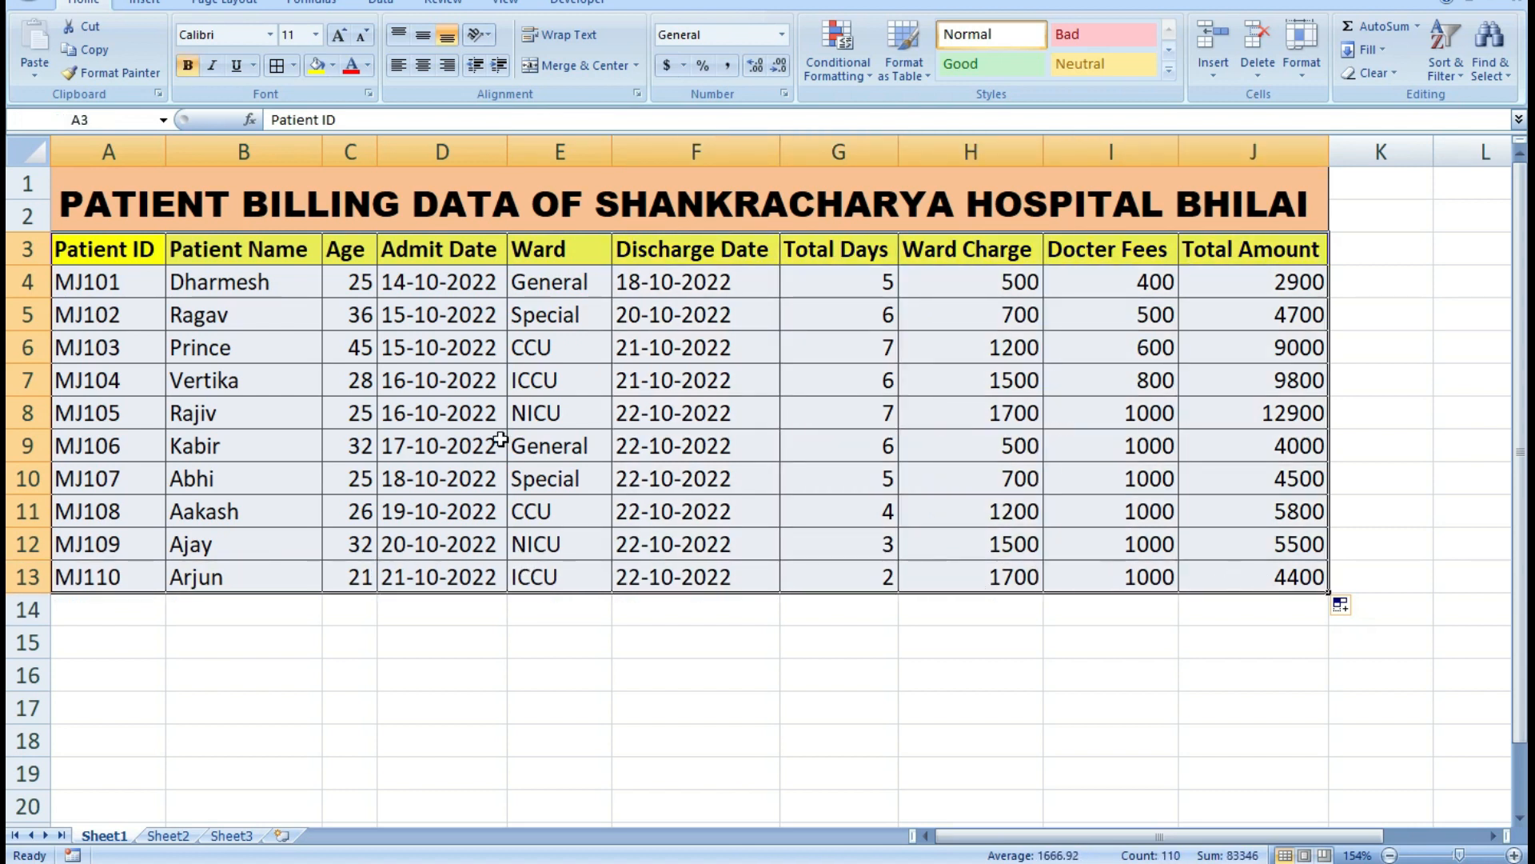
pyautogui.click(424, 65)
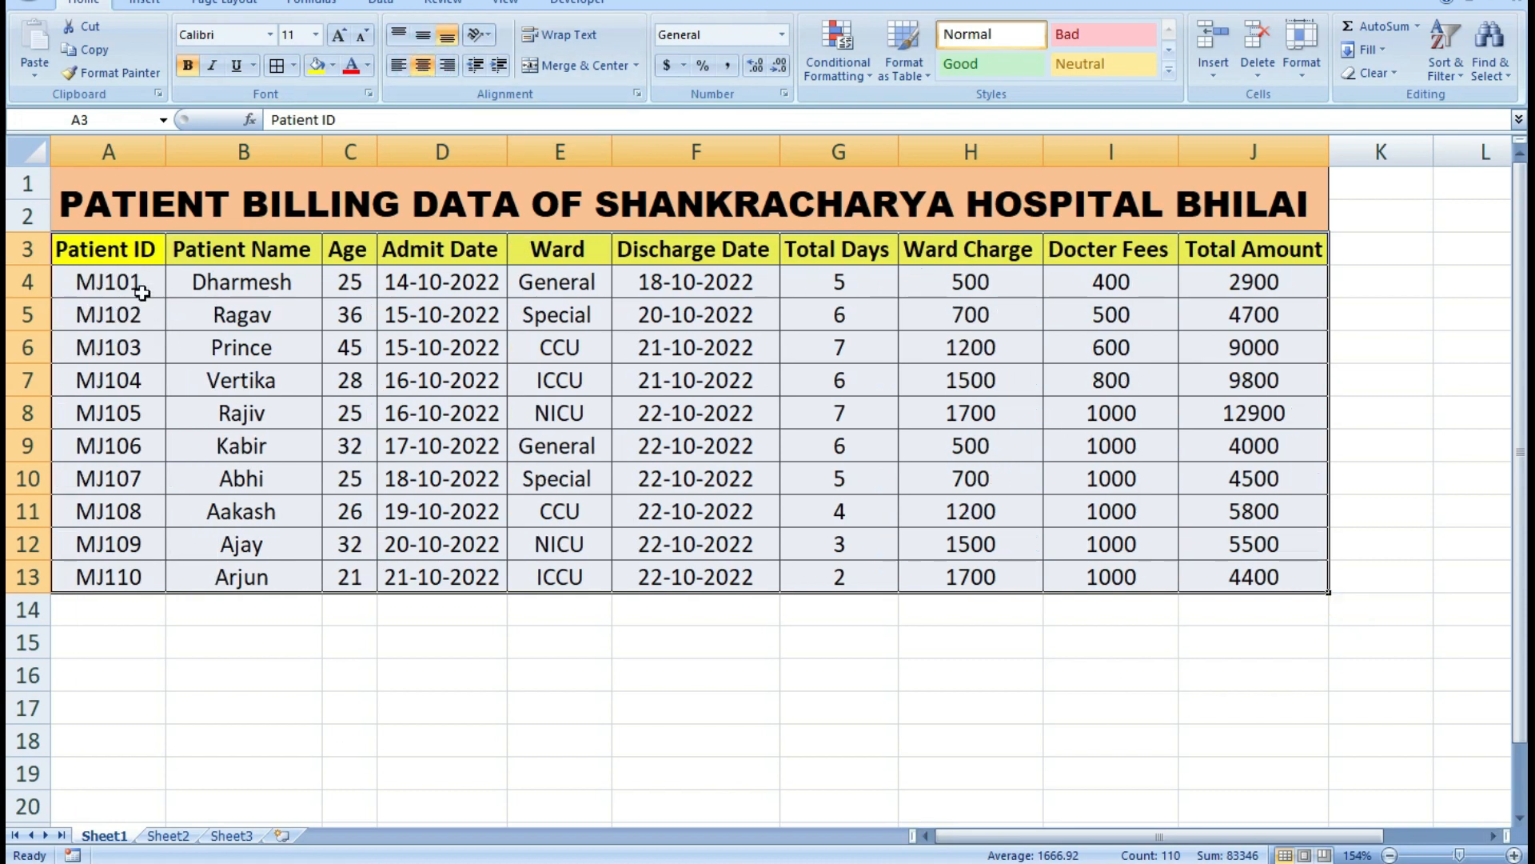
pyautogui.click(190, 66)
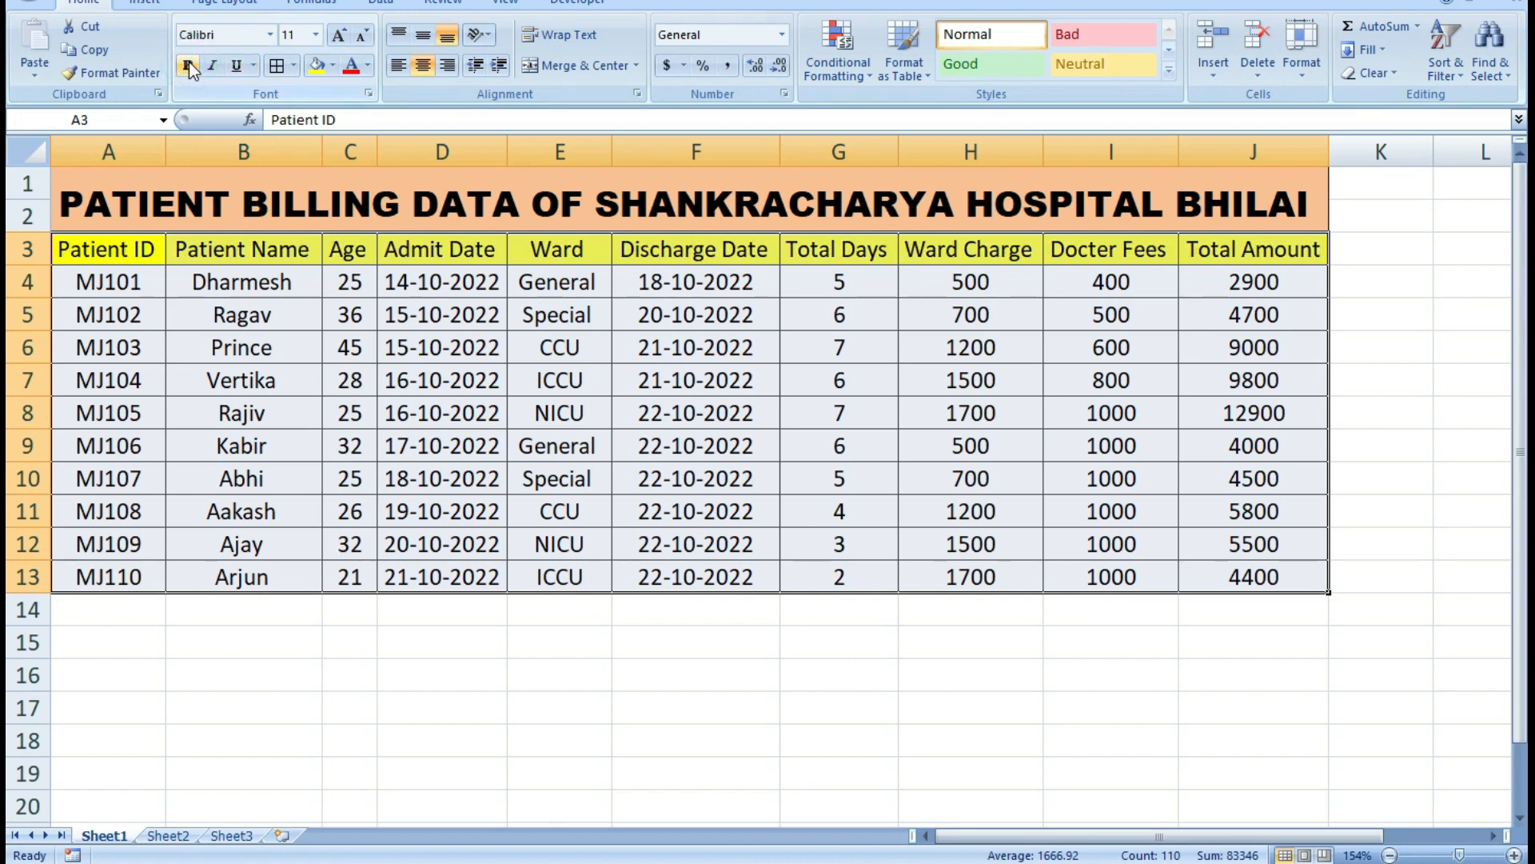
pyautogui.click(189, 66)
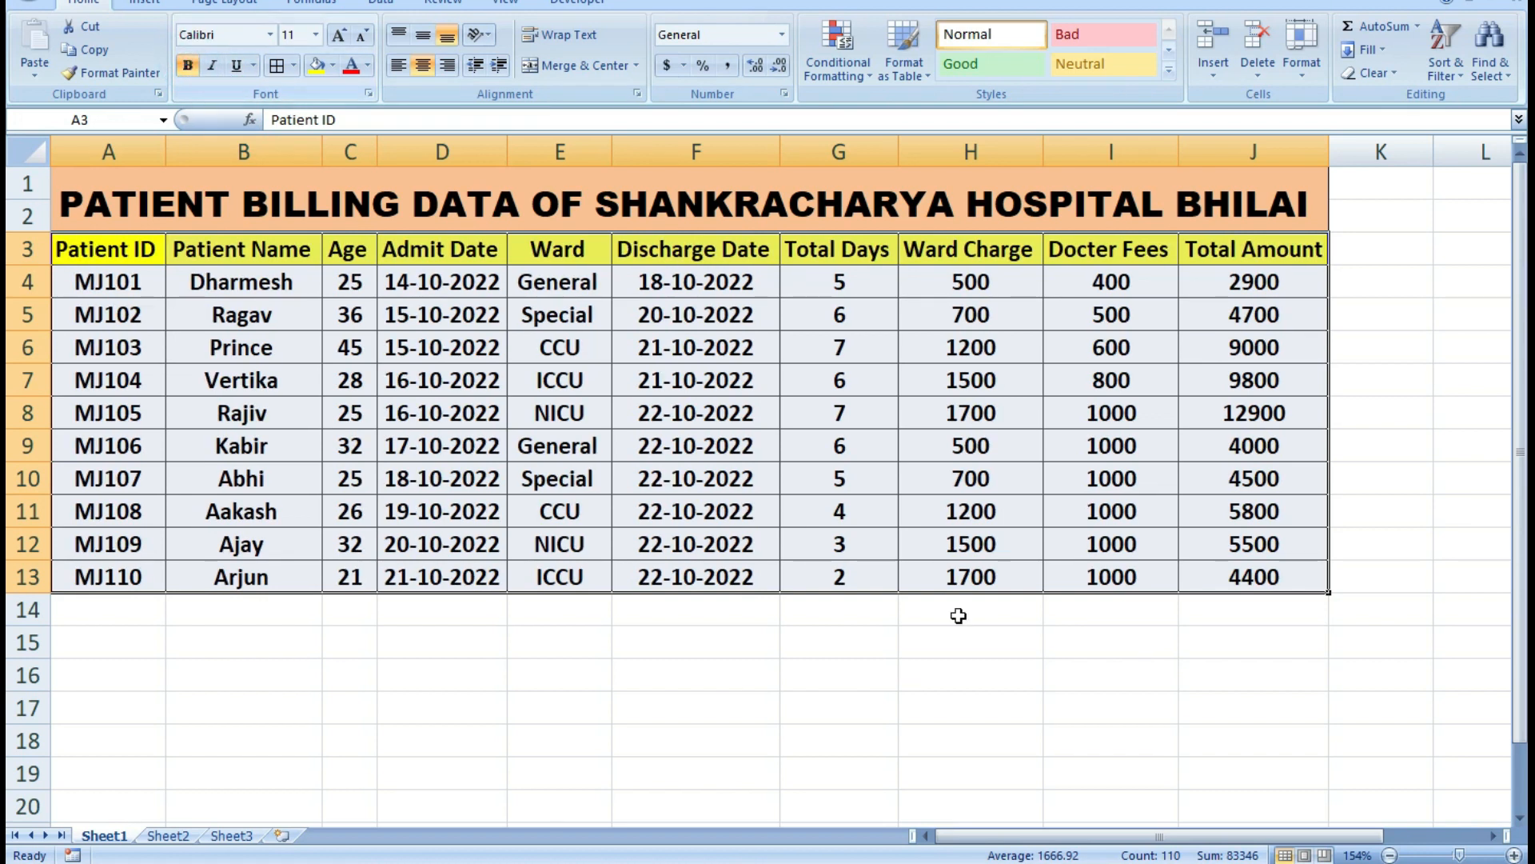
pyautogui.click(1111, 348)
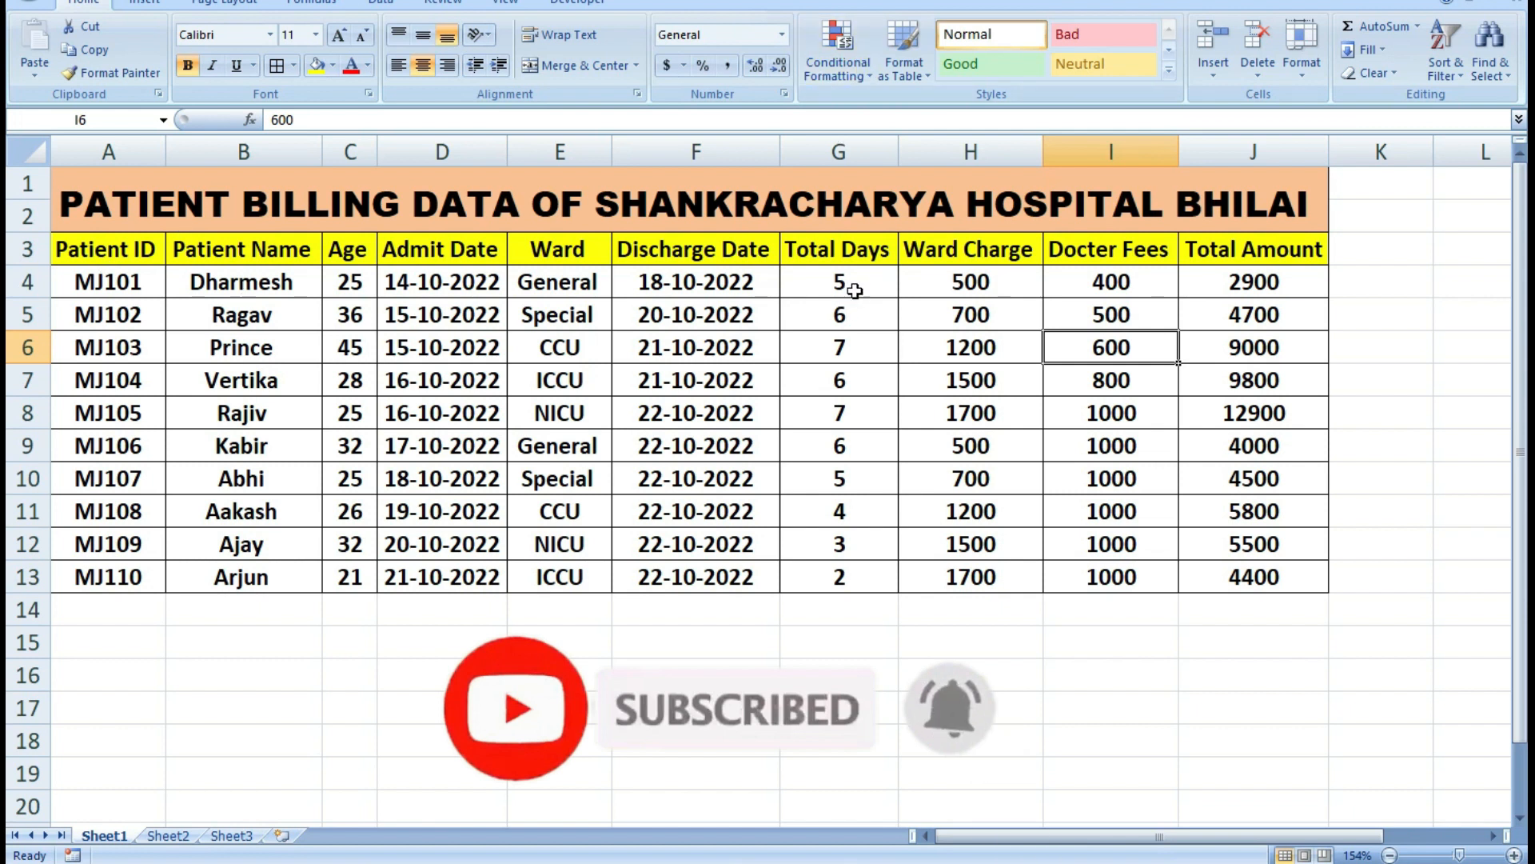
# Select the total amounts in cells J4 to J13 for number formatting.
pyautogui.moveTo(1245, 276); pyautogui.dragTo(1244, 577)
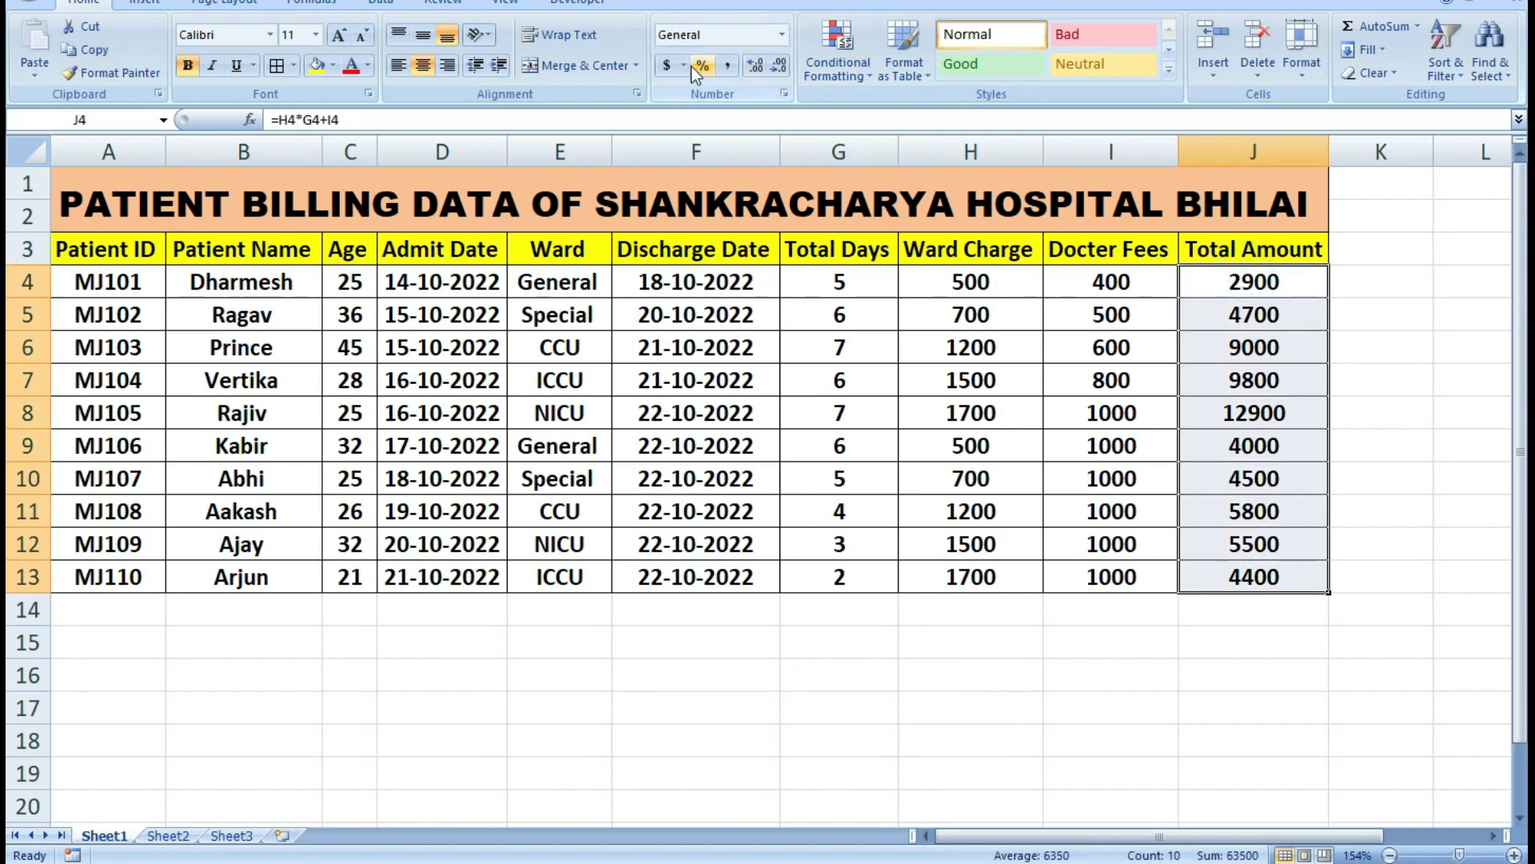